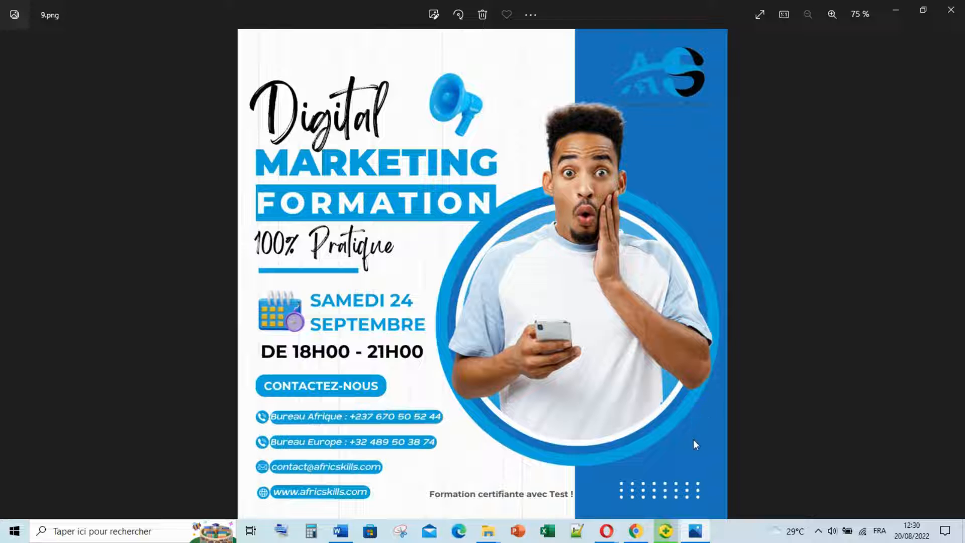
Switch from the flyer to Canva's home page and open the new-design type list.
{"action": "left_click", "coordinate": [638, 531]}
{"action": "left_click", "coordinate": [853, 89]}
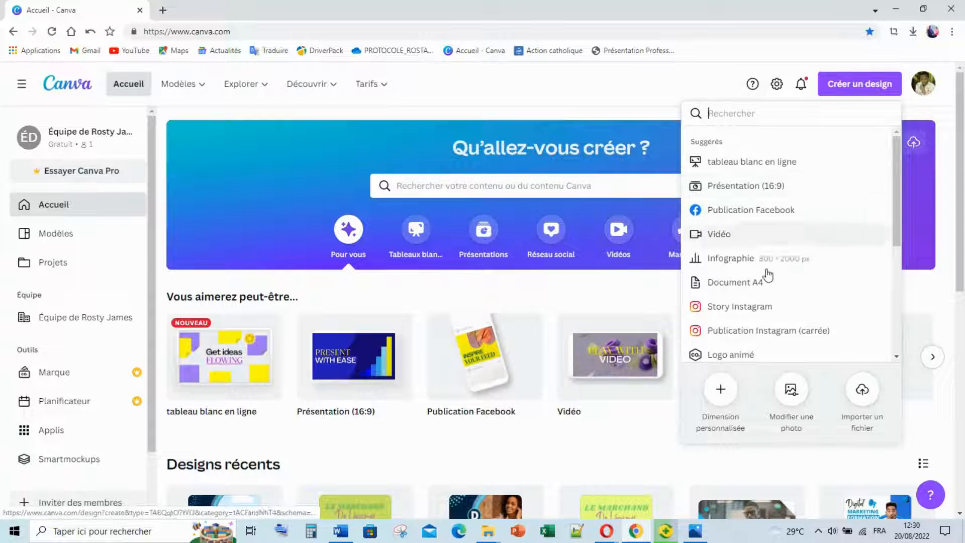
Create a blank square Instagram post, zoom in slightly, and bring up the 9.png flyer.
{"action": "left_click", "coordinate": [766, 331]}
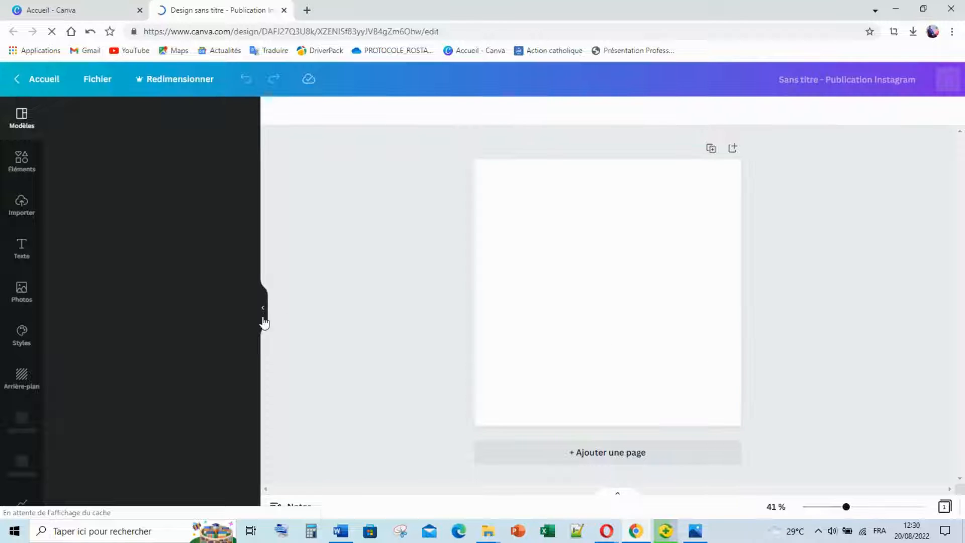
{"action": "mouse_move", "coordinate": [844, 507]}
{"action": "left_mouse_down"}
{"action": "mouse_move", "coordinate": [857, 513]}
{"action": "mouse_move", "coordinate": [851, 518]}
{"action": "left_mouse_up"}
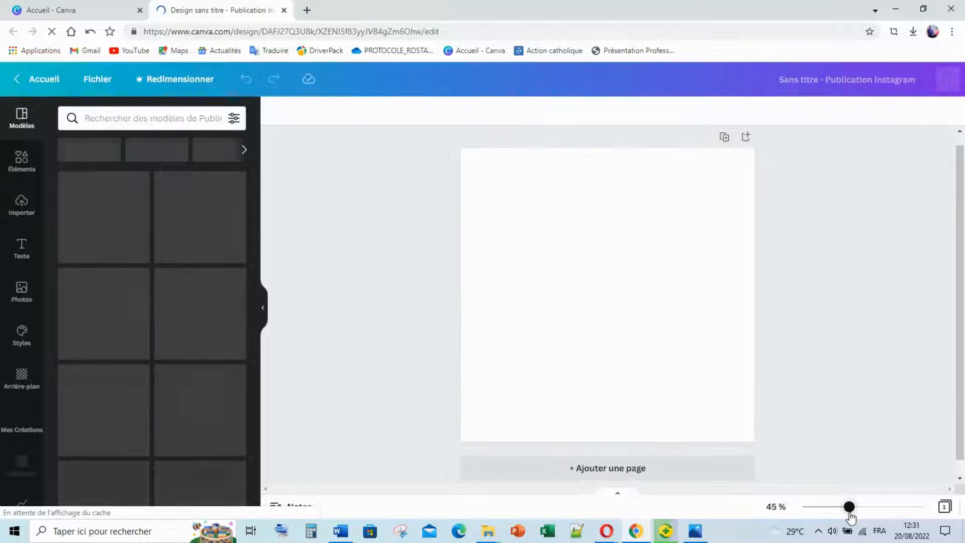
{"action": "left_click", "coordinate": [702, 533]}
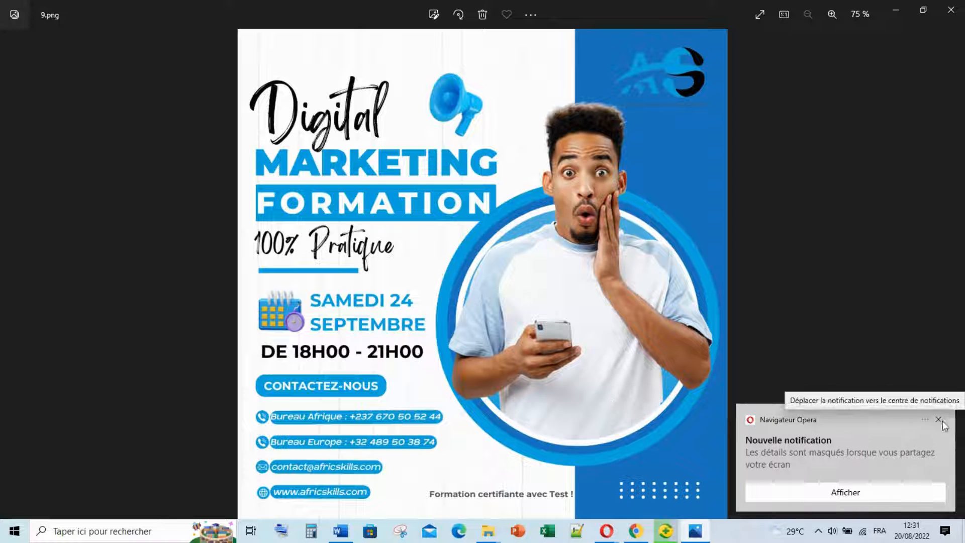
Dismiss the Opera notification and minimize the 9.png flyer so the blank design shows.
{"action": "left_click", "coordinate": [942, 421]}
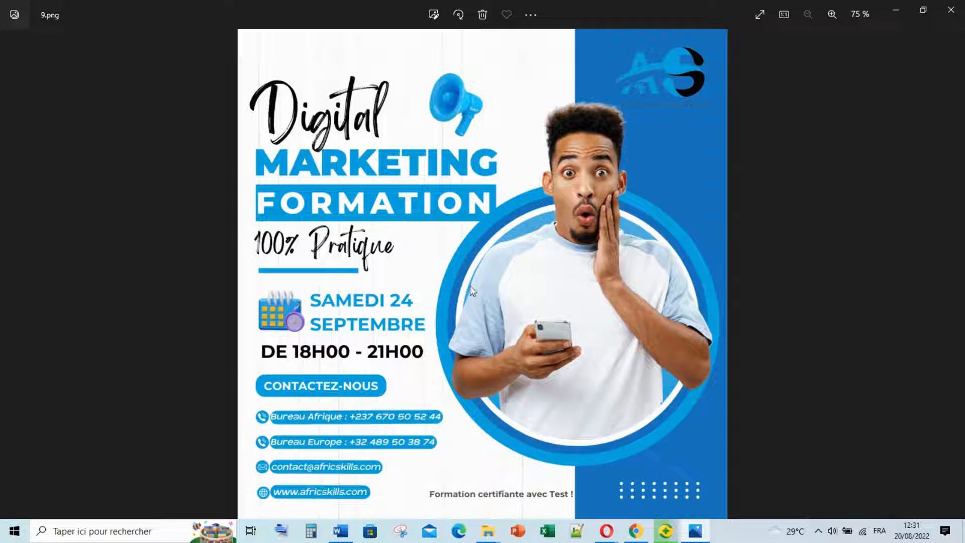
{"action": "mouse_move", "coordinate": [678, 536]}
{"action": "mouse_move", "coordinate": [610, 531]}
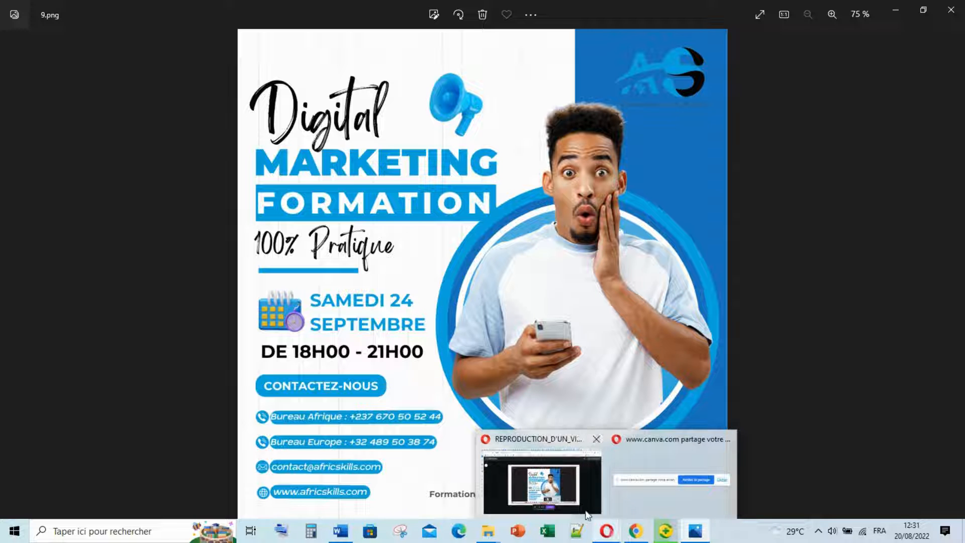
{"action": "left_click", "coordinate": [636, 528]}
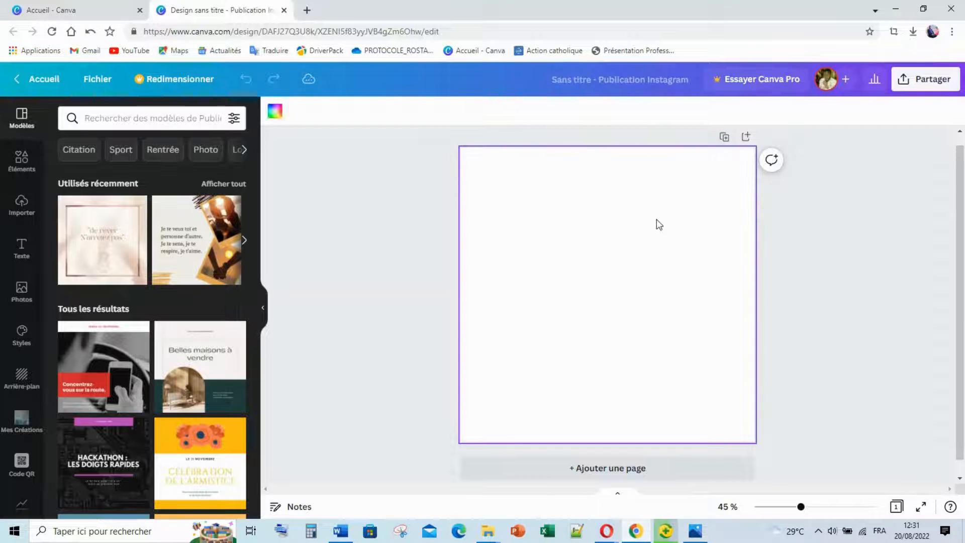
{"action": "mouse_move", "coordinate": [694, 528]}
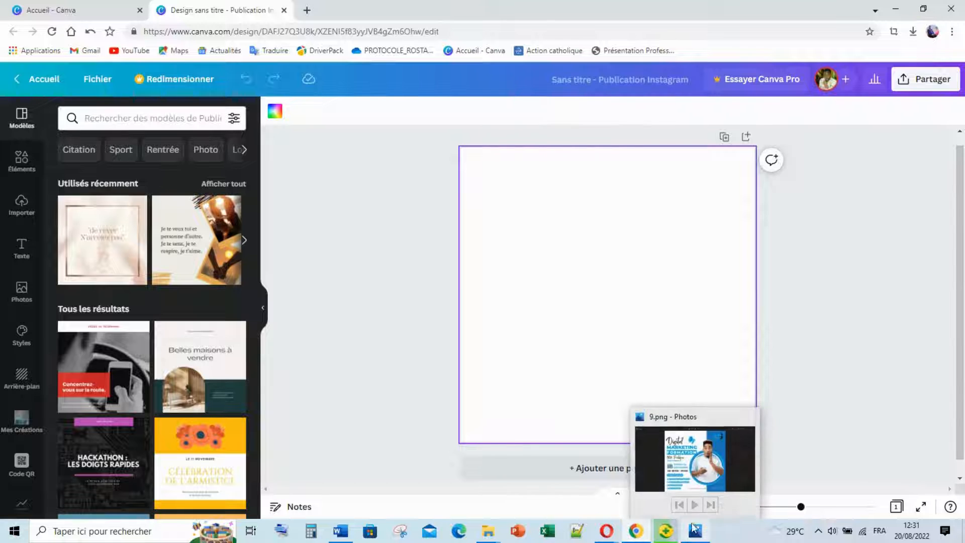
{"action": "left_click", "coordinate": [698, 475]}
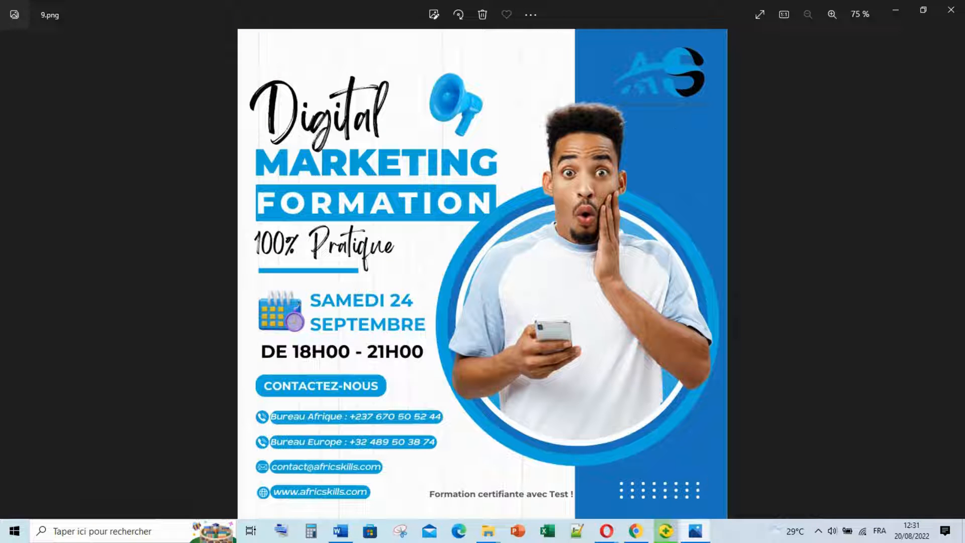
{"action": "left_click", "coordinate": [695, 531]}
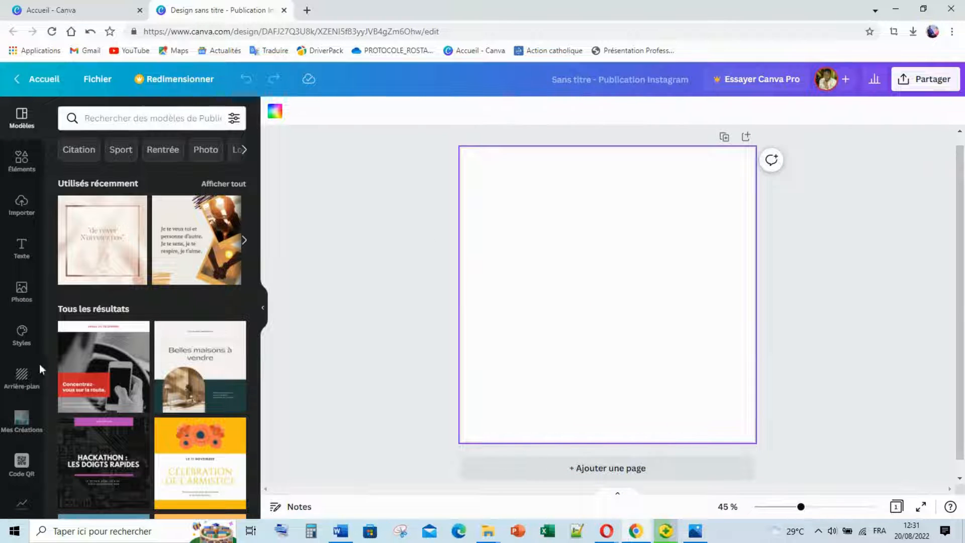
Rerun the 'Feuille de cahier' background search, then turn to the Elements library instead.
{"action": "left_click", "coordinate": [22, 377]}
{"action": "left_click", "coordinate": [191, 116]}
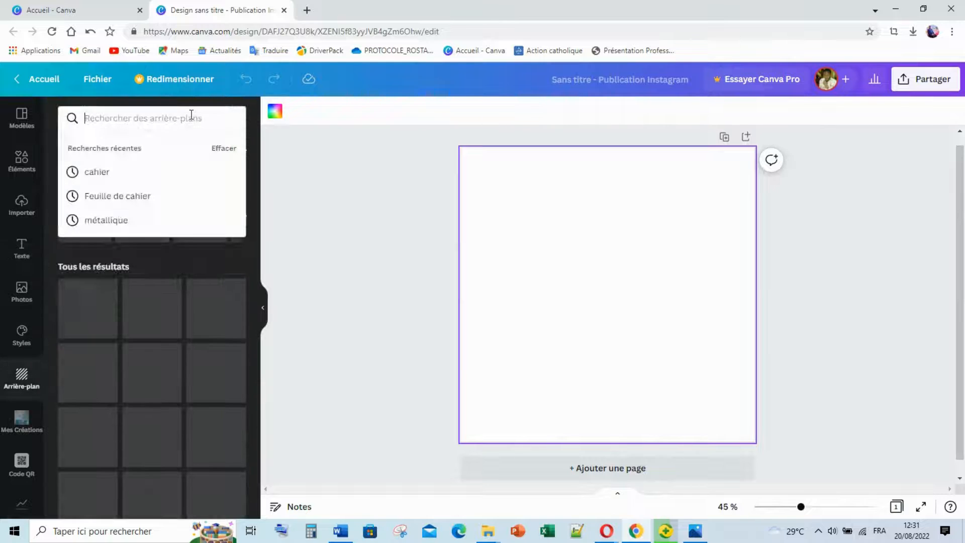
{"action": "left_click", "coordinate": [144, 195]}
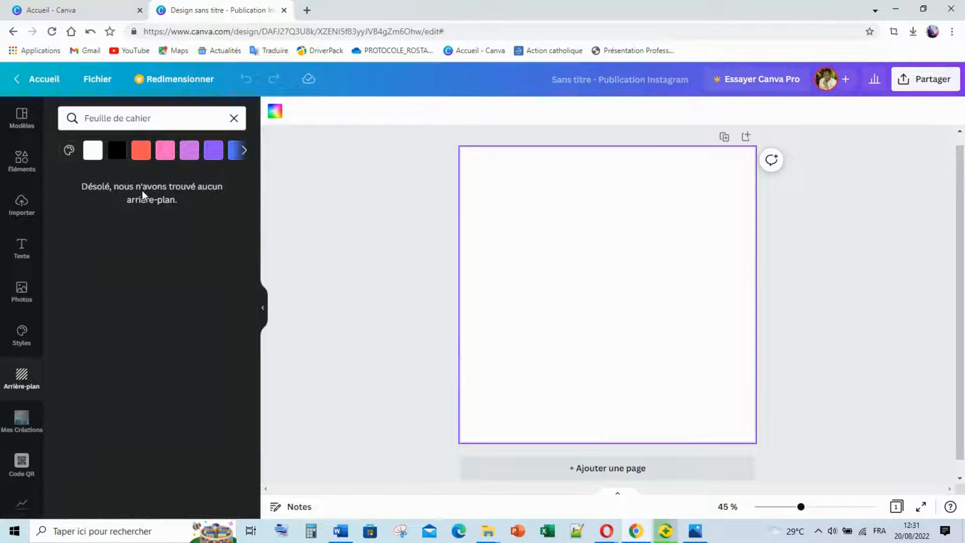
{"action": "left_click", "coordinate": [168, 120]}
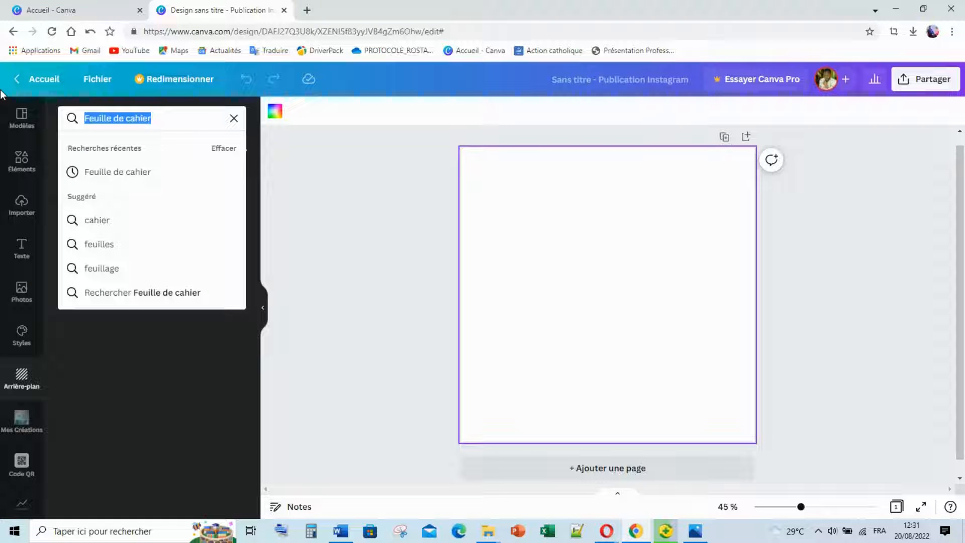
{"action": "left_click", "coordinate": [32, 167]}
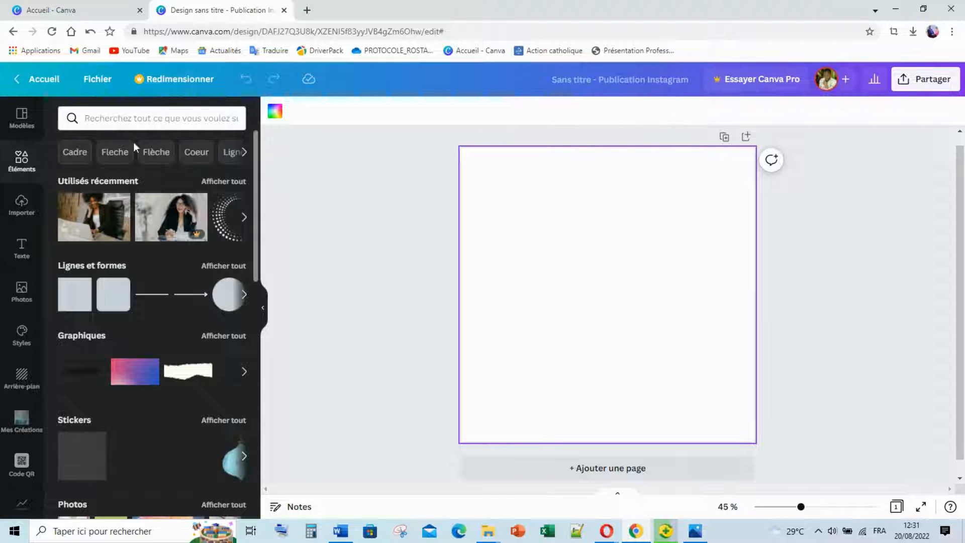
Search Elements for 'Feuille de cahier' and browse the results against the reference flyer.
{"action": "left_click", "coordinate": [157, 118]}
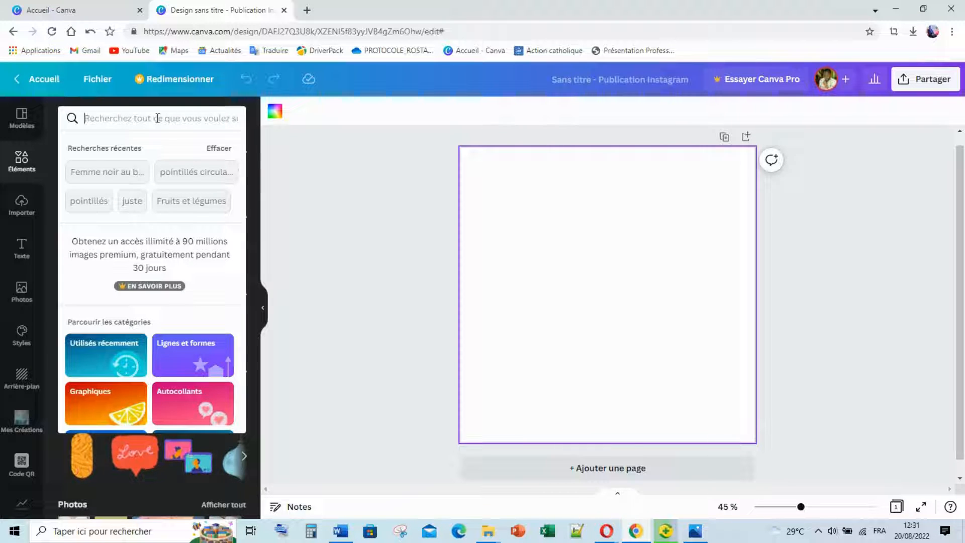
{"action": "type", "text": "Feuille de cahier"}
{"action": "key", "text": "Return"}
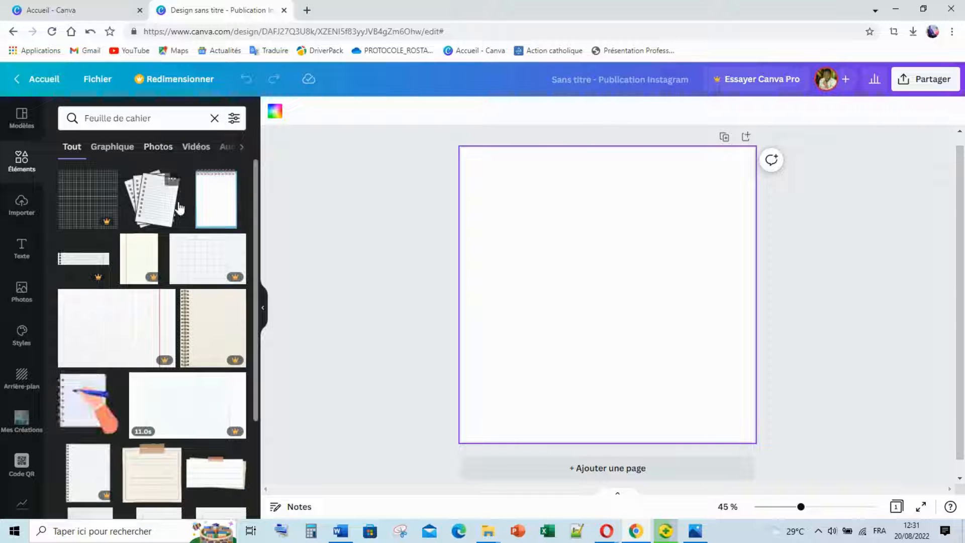
{"action": "mouse_move", "coordinate": [240, 311]}
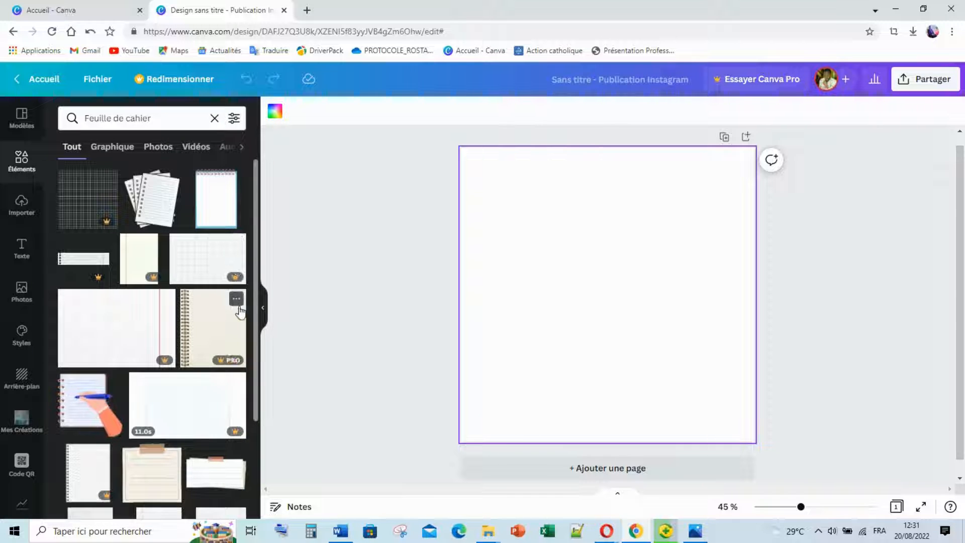
{"action": "scroll", "coordinate": [252, 304], "scroll_direction": "down", "scroll_amount": 1}
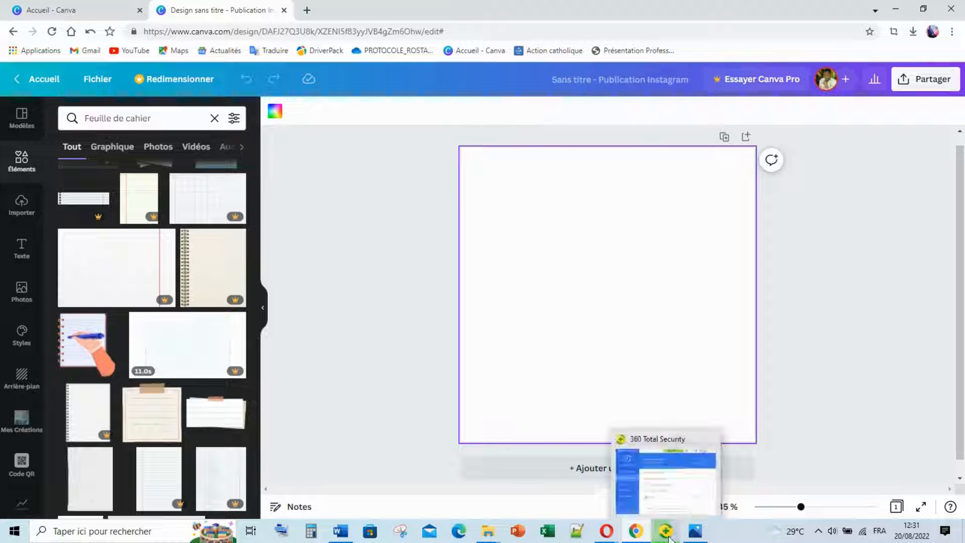
{"action": "left_click", "coordinate": [695, 534]}
{"action": "left_click", "coordinate": [695, 534]}
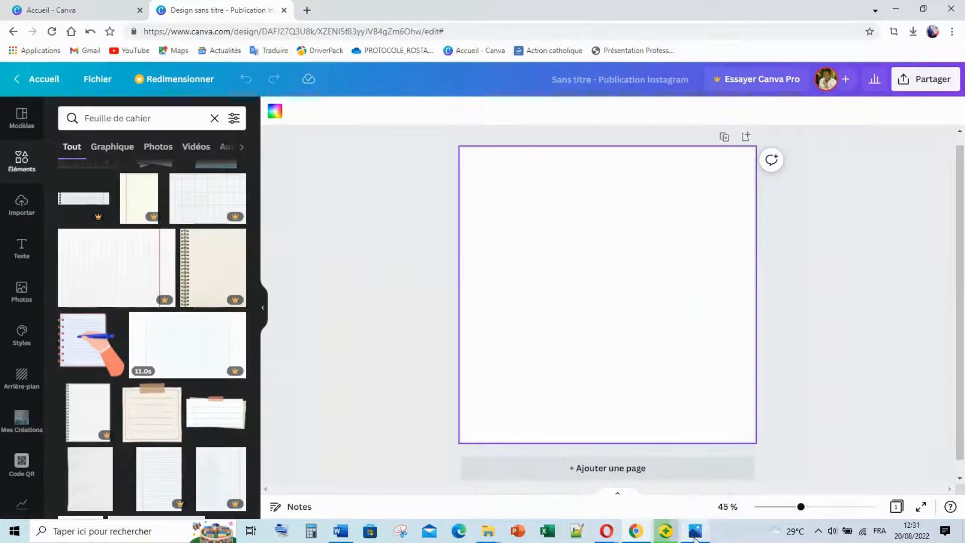
{"action": "scroll", "coordinate": [104, 339], "scroll_direction": "down", "scroll_amount": 1}
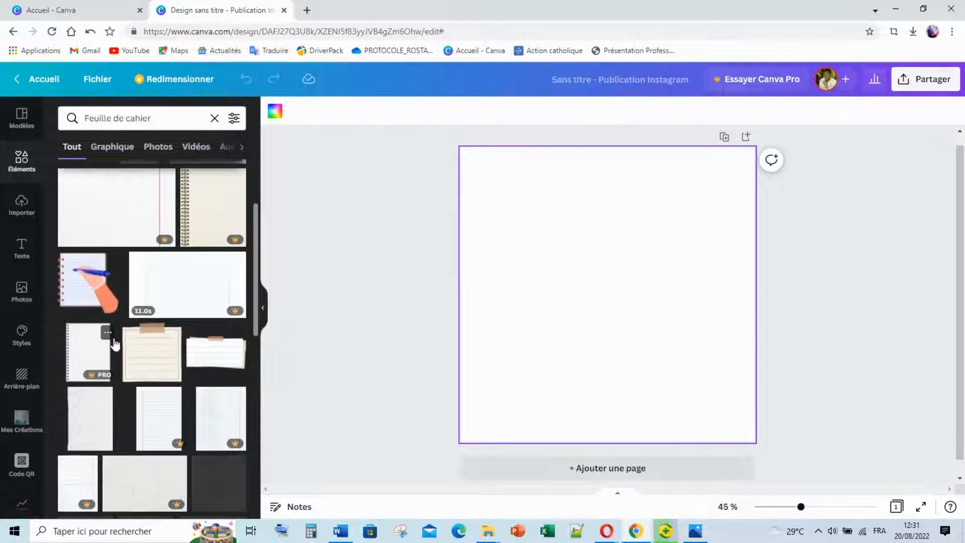
{"action": "scroll", "coordinate": [161, 388], "scroll_direction": "up", "scroll_amount": 2}
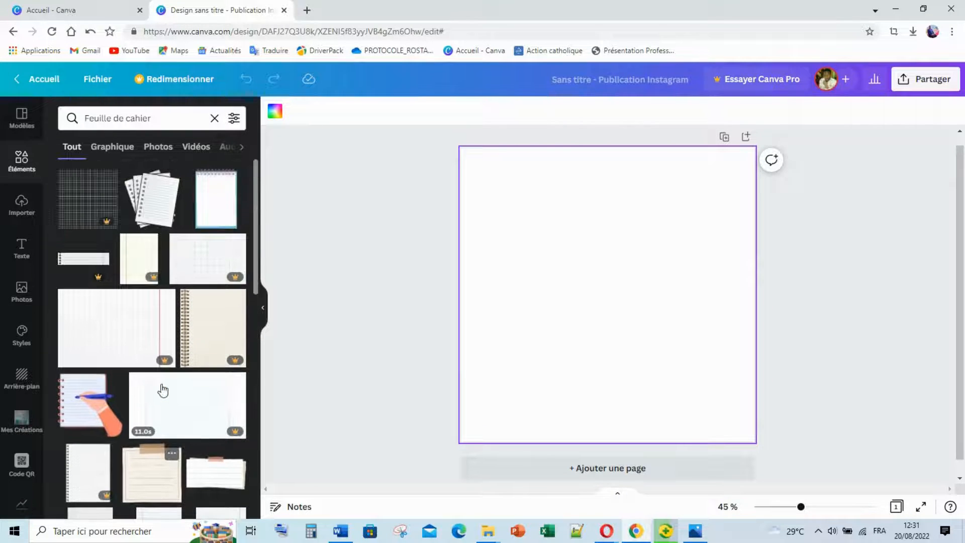
Filter to graphics, place a lined-paper graphic on the page, then delete it.
{"action": "left_click", "coordinate": [114, 153]}
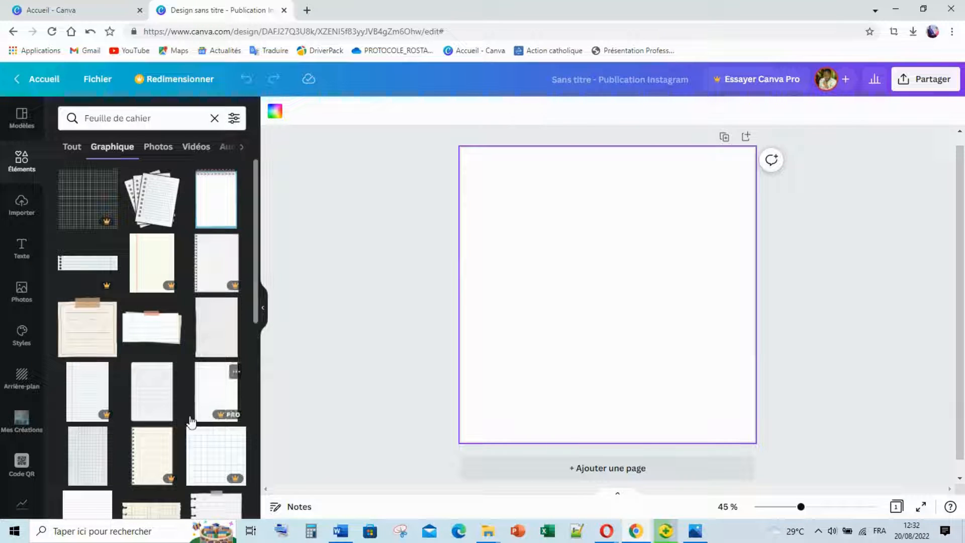
{"action": "left_click", "coordinate": [161, 413]}
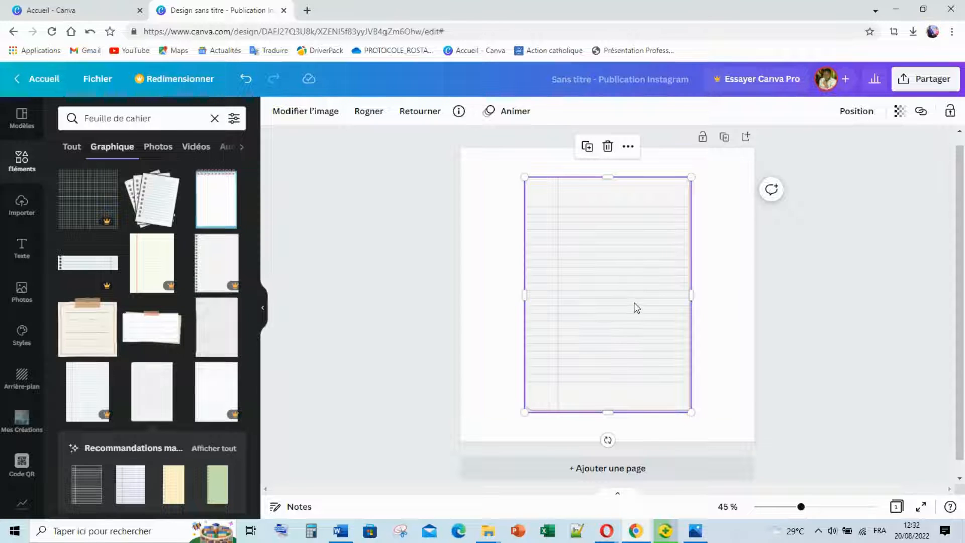
{"action": "key", "text": "Delete"}
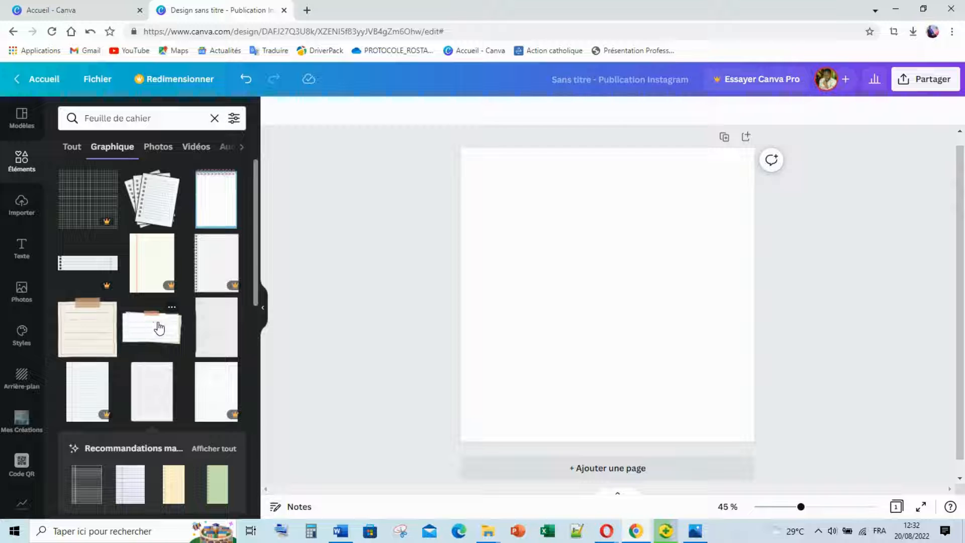
Search backgrounds for 'Cahier', apply the cream lined-notebook result, and collapse the side panel.
{"action": "left_click", "coordinate": [22, 378]}
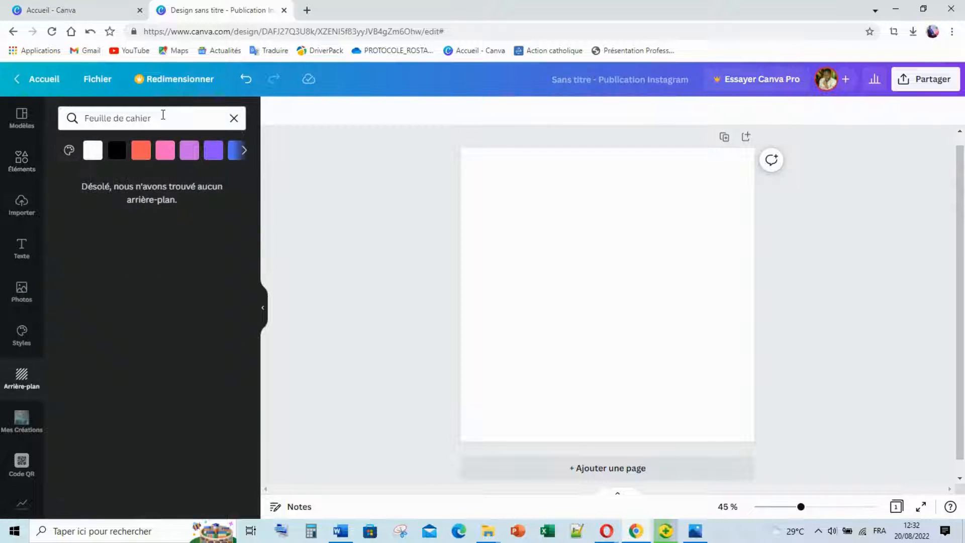
{"action": "left_click", "coordinate": [130, 120]}
{"action": "left_click_drag", "start_coordinate": [130, 119], "coordinate": [92, 123]}
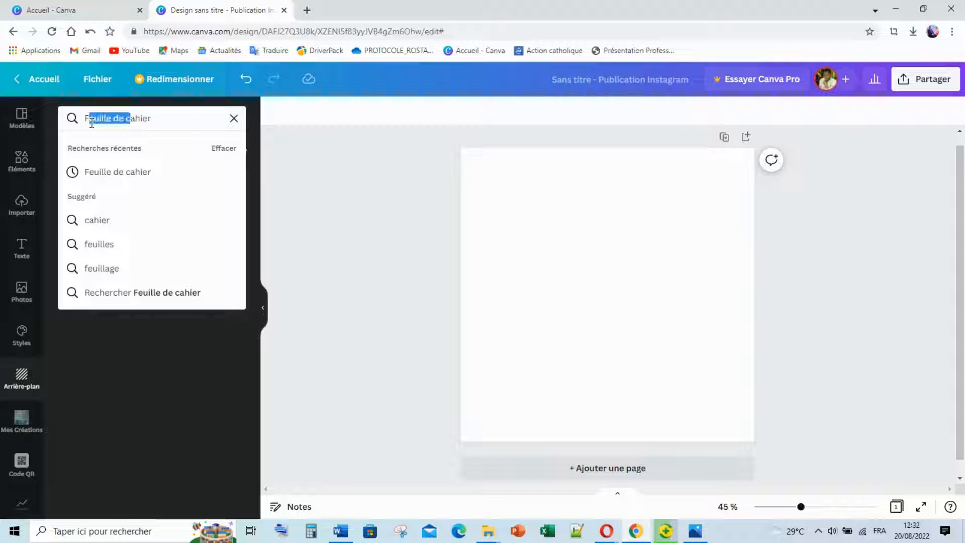
{"action": "type", "text": "C"}
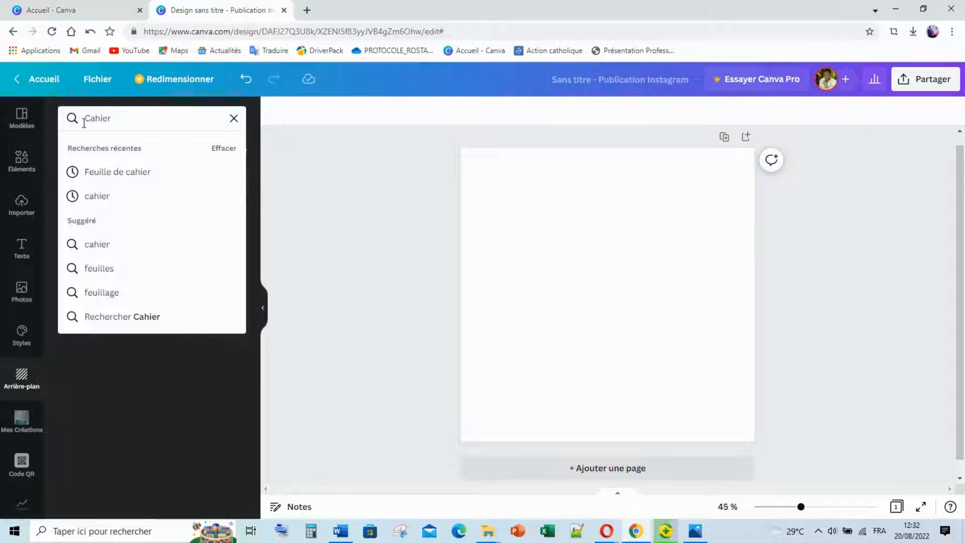
{"action": "key", "text": "Return"}
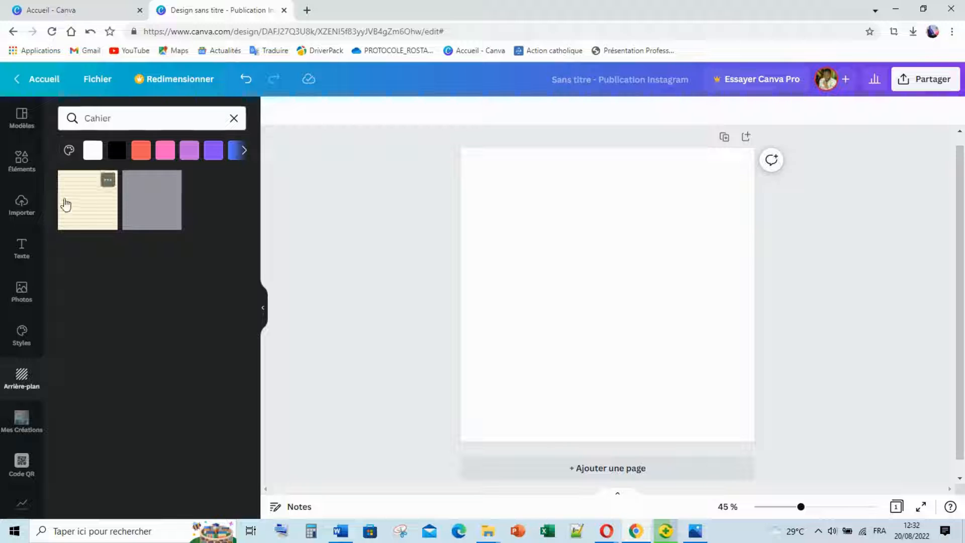
{"action": "left_click", "coordinate": [85, 221]}
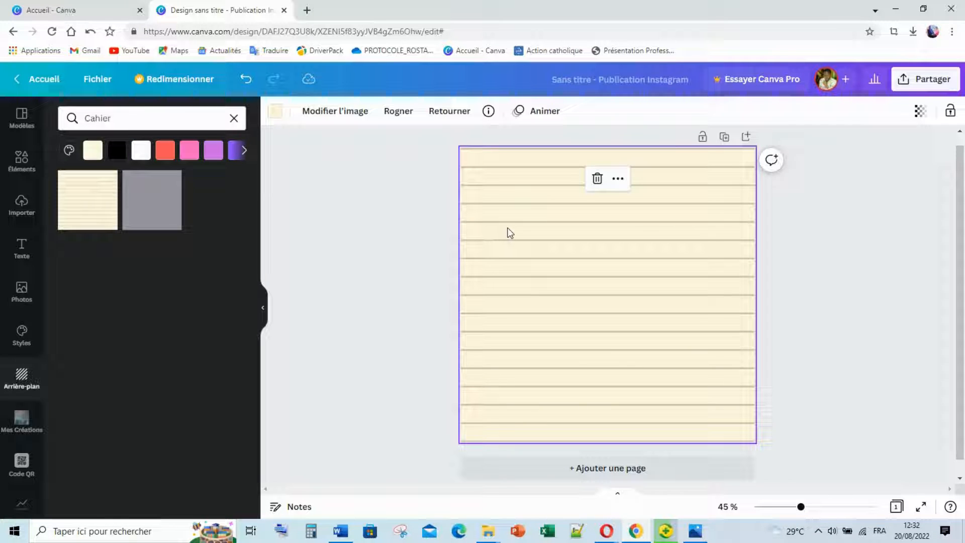
{"action": "left_click", "coordinate": [261, 319]}
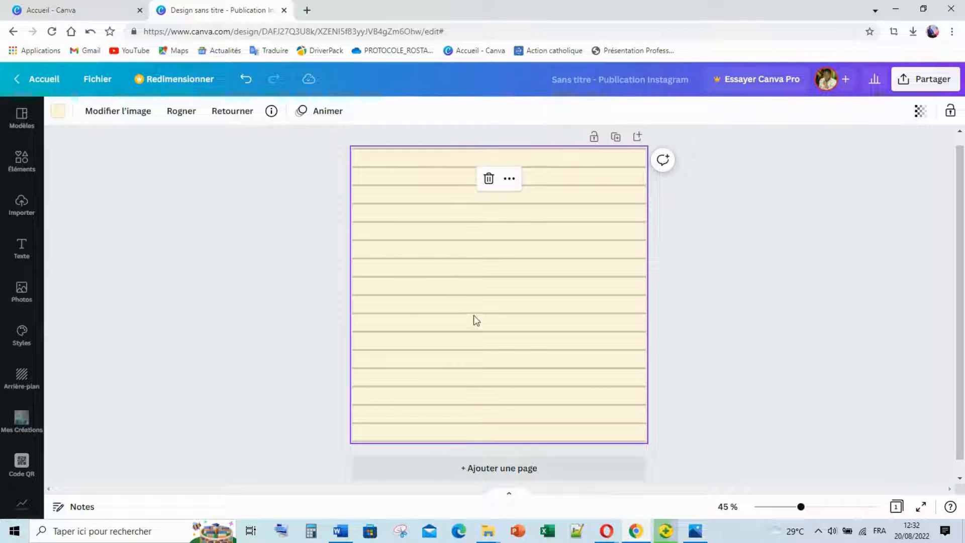
Detach the lined background image and rotate it 90° so its lines run vertically.
{"action": "right_click", "coordinate": [508, 309]}
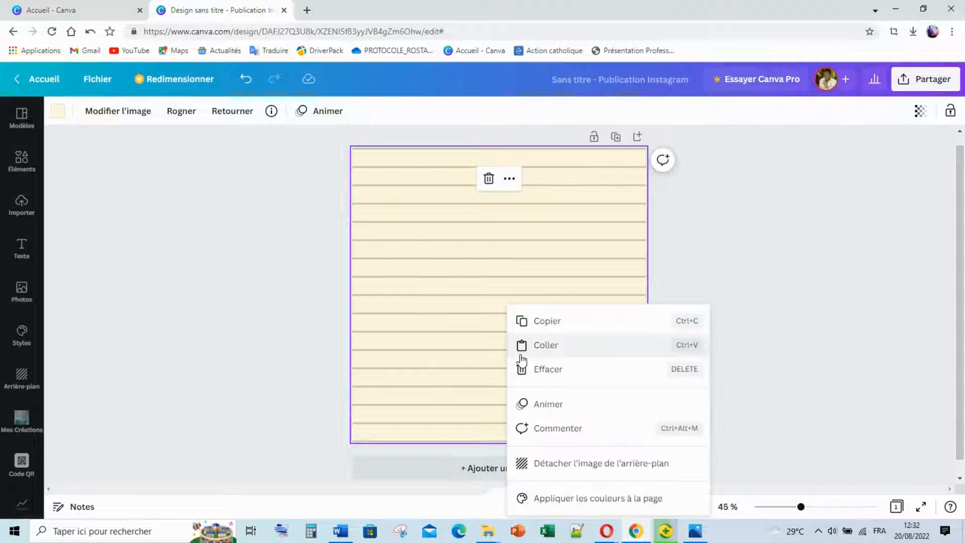
{"action": "left_click", "coordinate": [558, 467]}
{"action": "left_click_drag", "start_coordinate": [482, 428], "coordinate": [432, 298]}
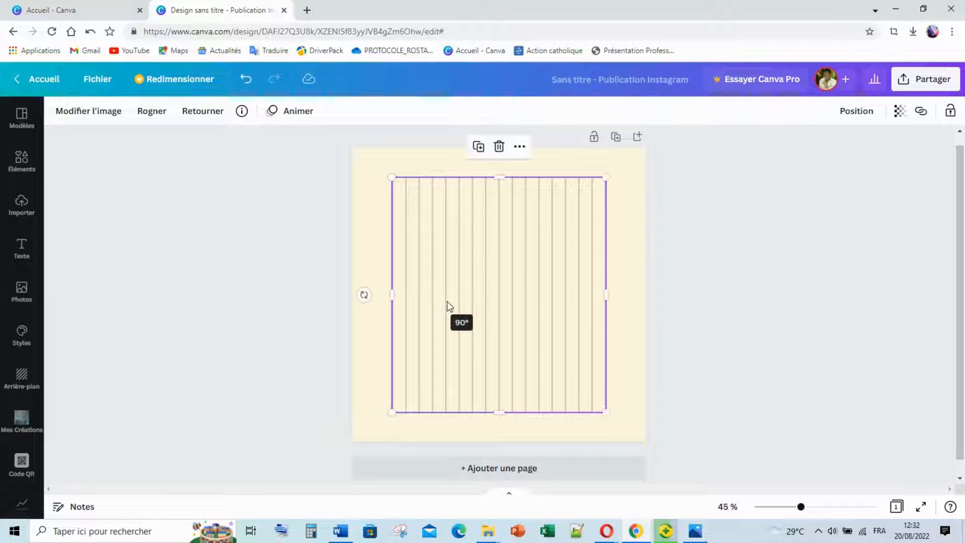
Make the rotated image the page background again, shifted slightly down.
{"action": "right_click", "coordinate": [529, 287]}
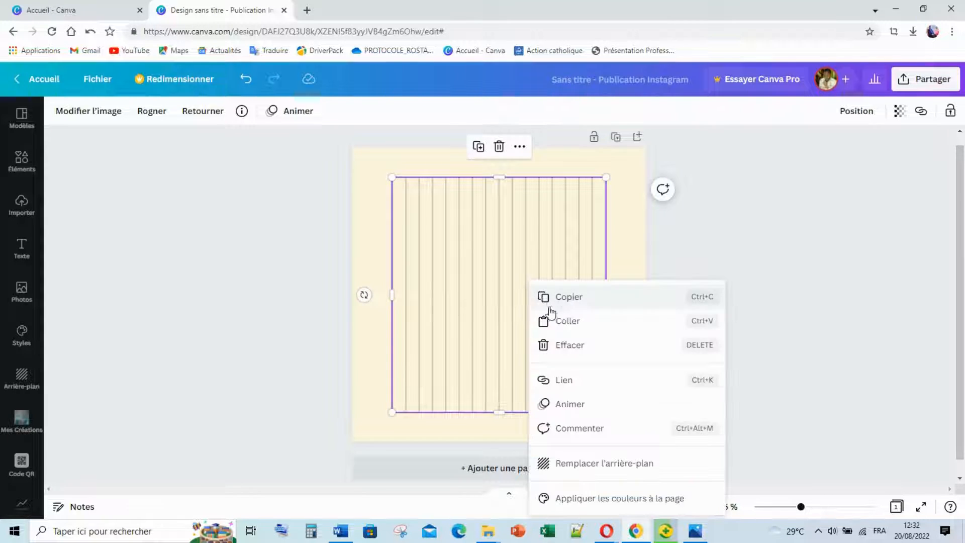
{"action": "left_click", "coordinate": [589, 465]}
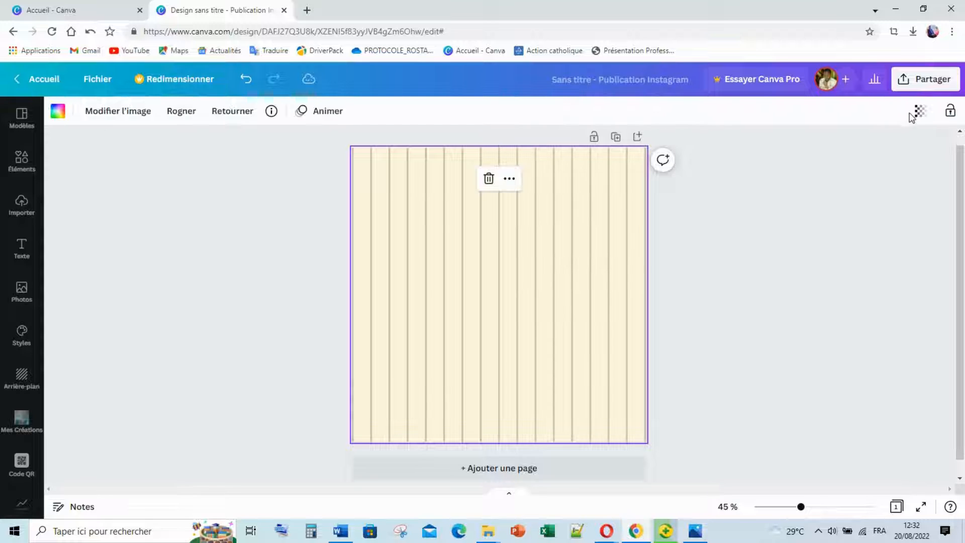
{"action": "double_click", "coordinate": [477, 282]}
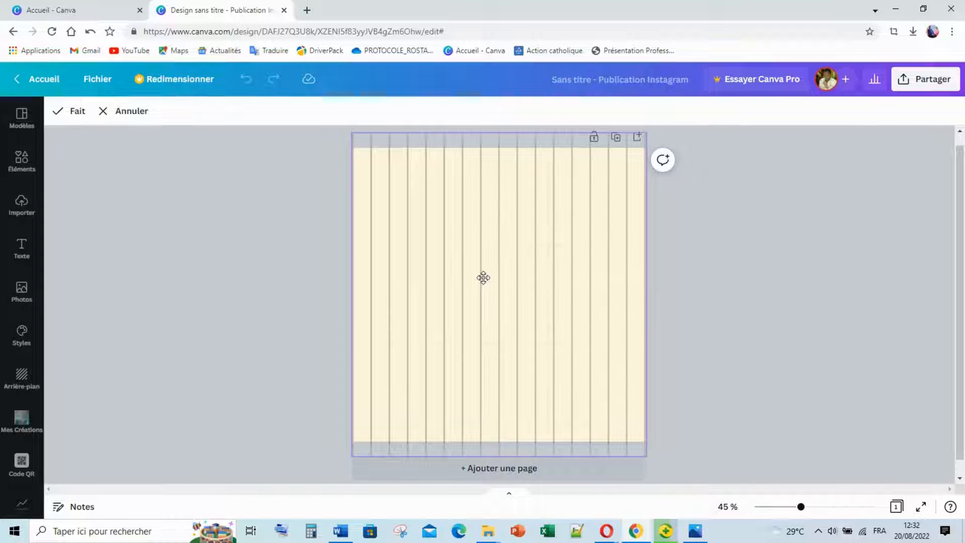
{"action": "left_click_drag", "start_coordinate": [483, 278], "coordinate": [498, 327]}
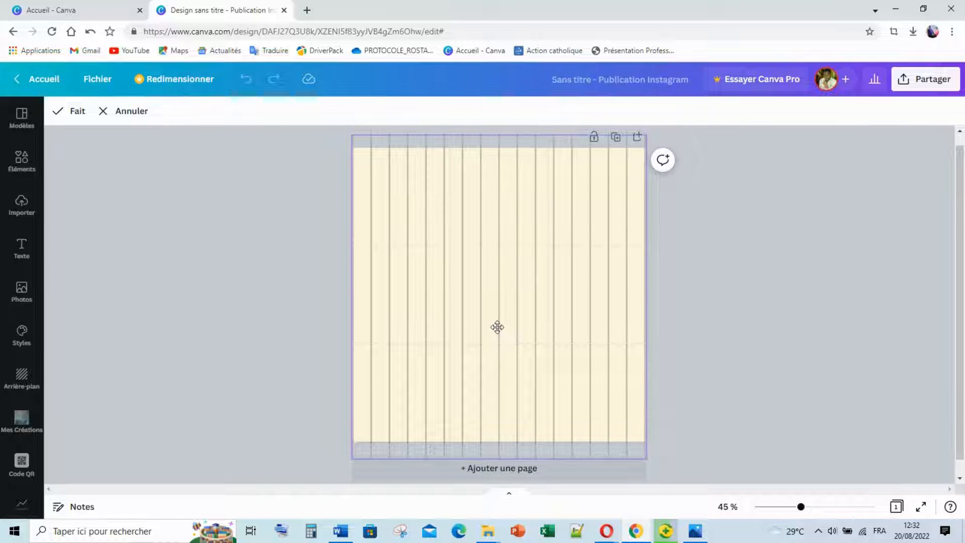
{"action": "left_click", "coordinate": [803, 249]}
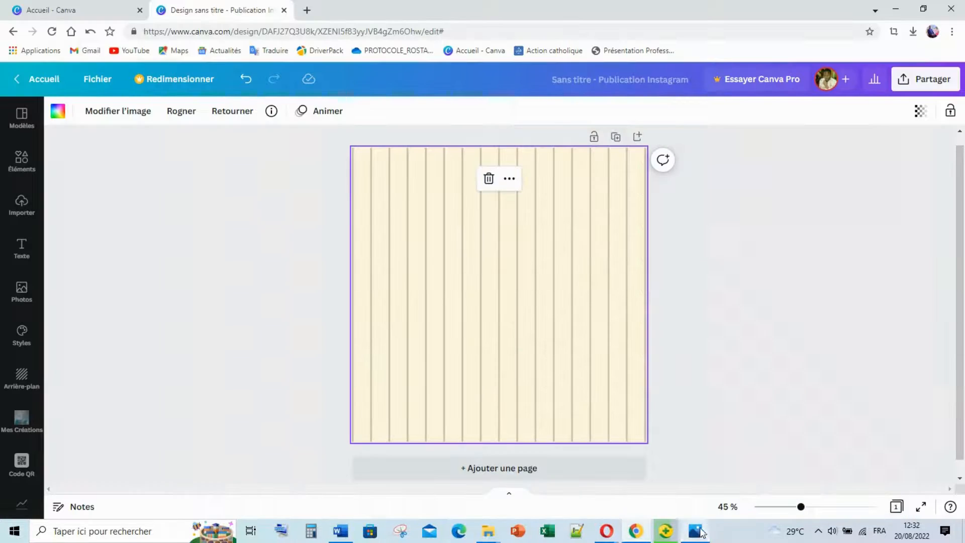
Partly fade the lined image, then detach it and set the page colour to white.
{"action": "left_click", "coordinate": [922, 112]}
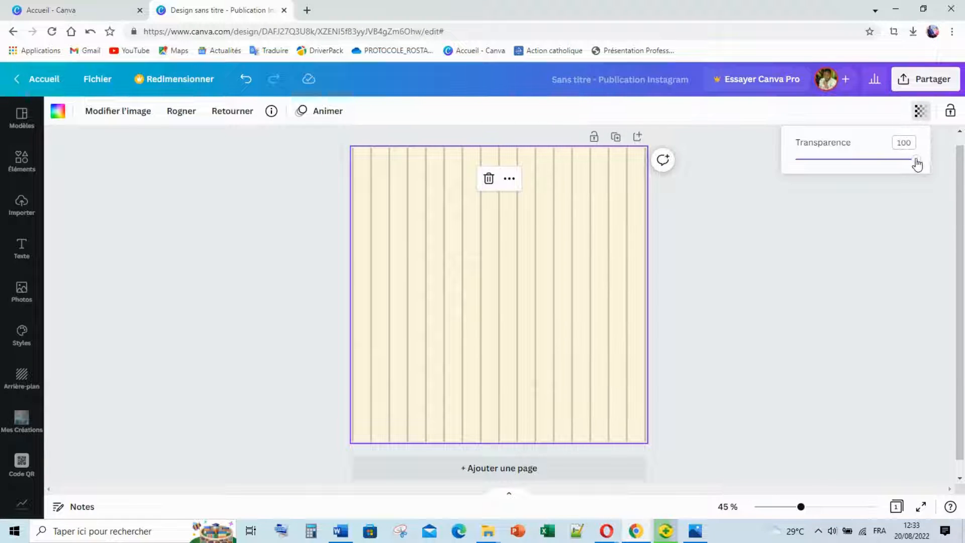
{"action": "left_click_drag", "start_coordinate": [916, 160], "coordinate": [875, 159]}
{"action": "right_click", "coordinate": [501, 294]}
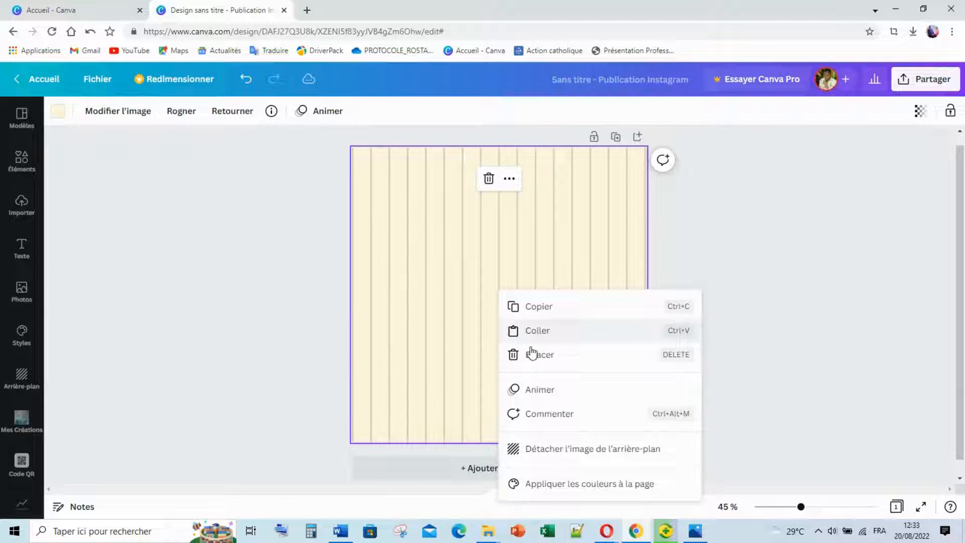
{"action": "left_click", "coordinate": [545, 447]}
{"action": "left_click", "coordinate": [617, 169]}
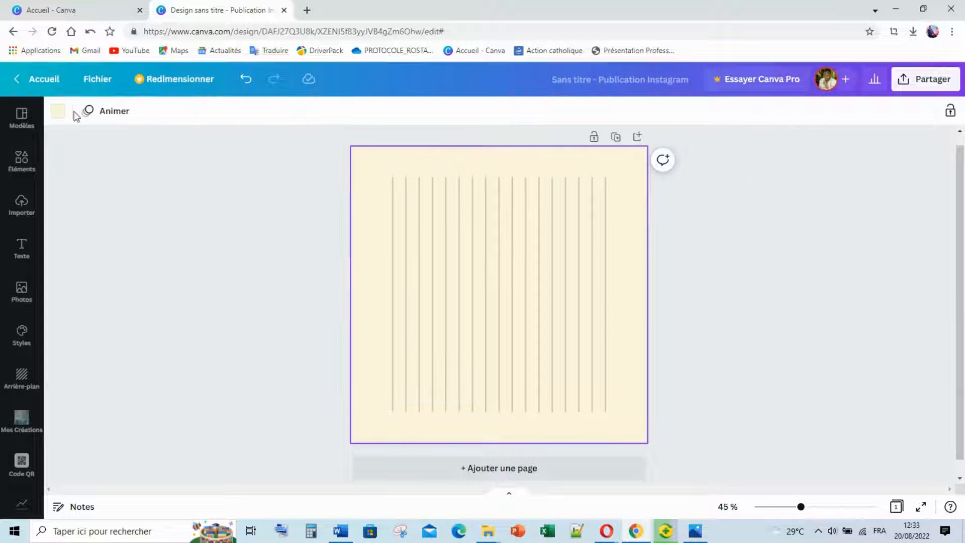
{"action": "left_click", "coordinate": [58, 112]}
{"action": "left_click", "coordinate": [232, 347]}
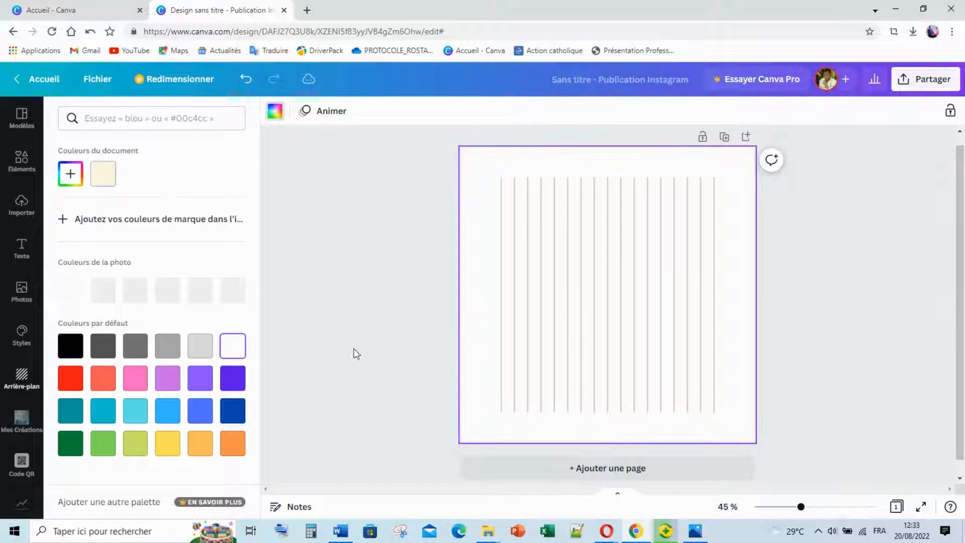
Set the striped image as the background again and fade it to transparency 18.
{"action": "right_click", "coordinate": [575, 298]}
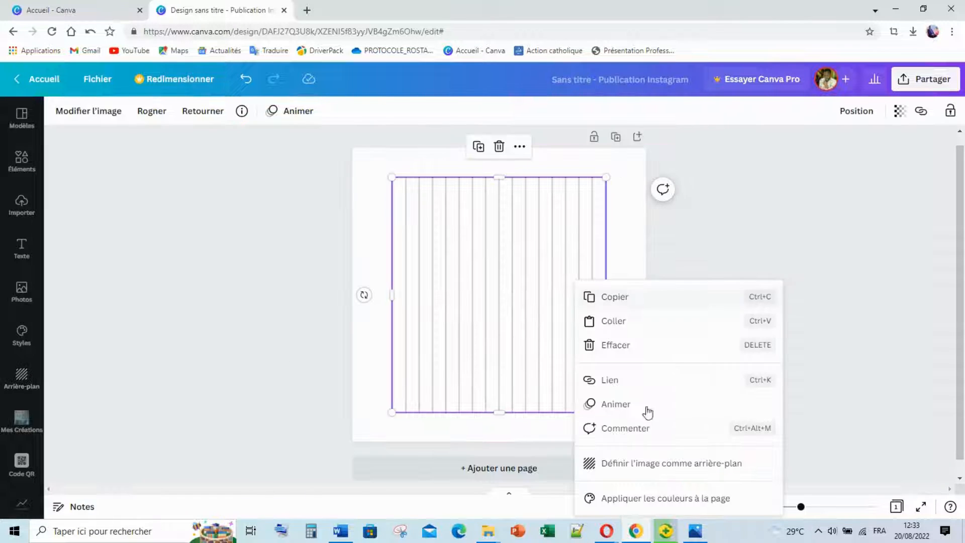
{"action": "left_click", "coordinate": [668, 466]}
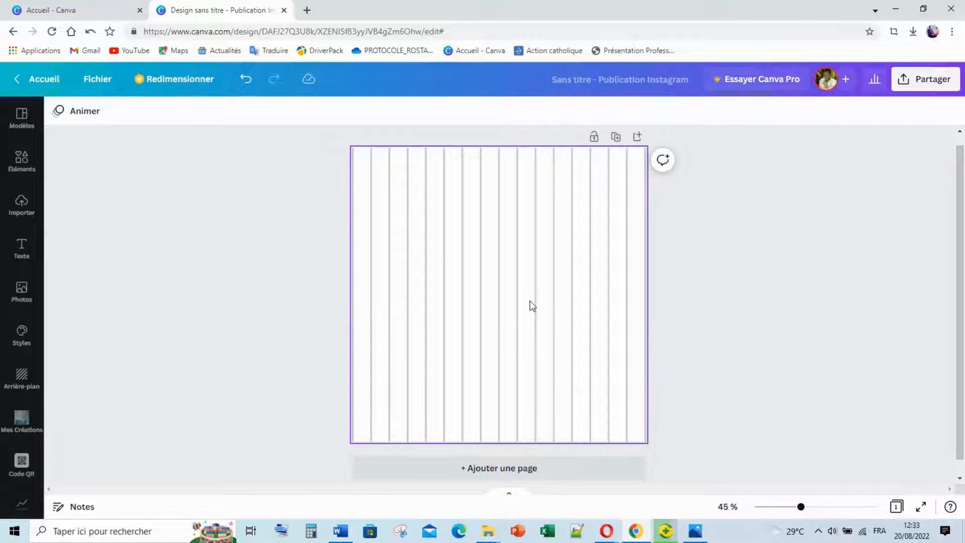
{"action": "left_click", "coordinate": [587, 359]}
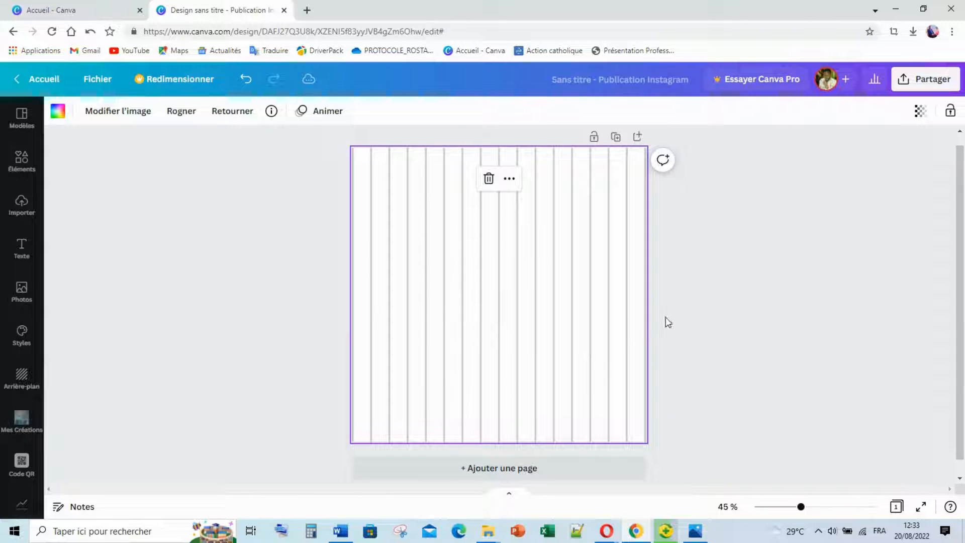
{"action": "left_click", "coordinate": [695, 532]}
{"action": "left_click", "coordinate": [694, 533]}
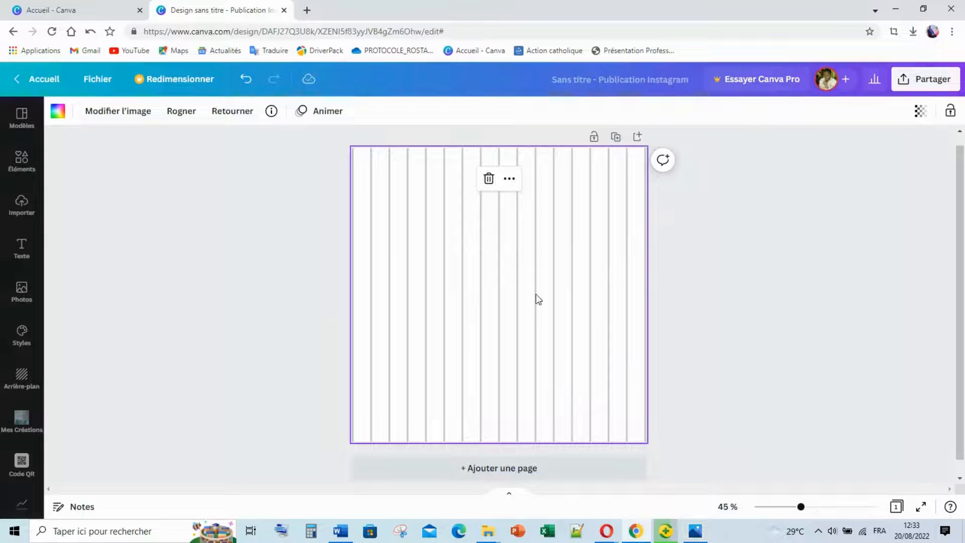
{"action": "left_click", "coordinate": [920, 111]}
{"action": "left_click_drag", "start_coordinate": [918, 164], "coordinate": [826, 173]}
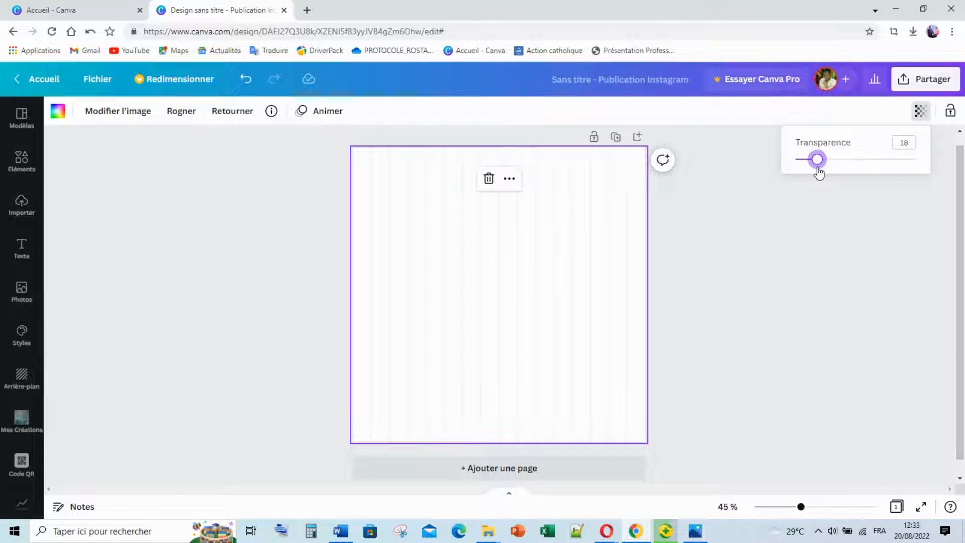
{"action": "left_click", "coordinate": [804, 247]}
{"action": "left_click", "coordinate": [559, 334]}
{"action": "left_click", "coordinate": [777, 346]}
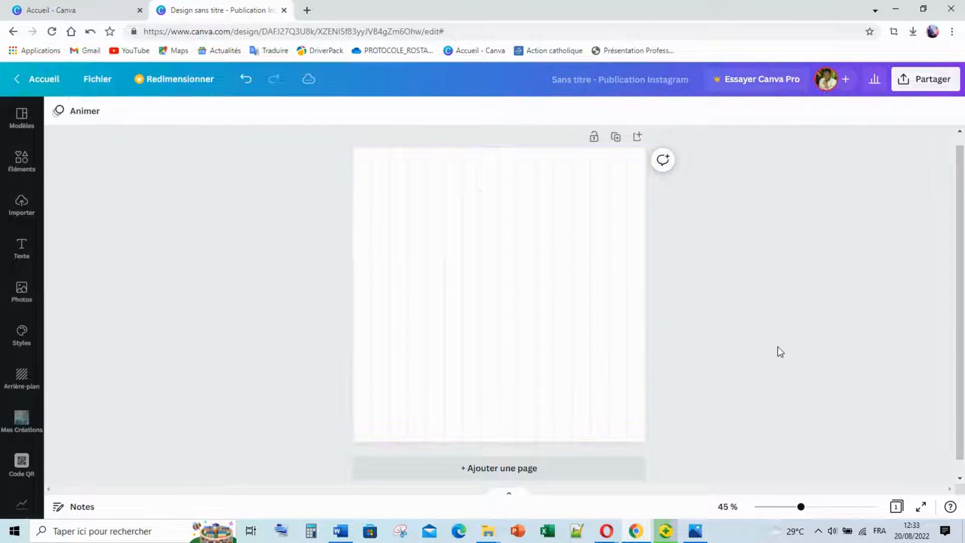
{"action": "mouse_move", "coordinate": [678, 523]}
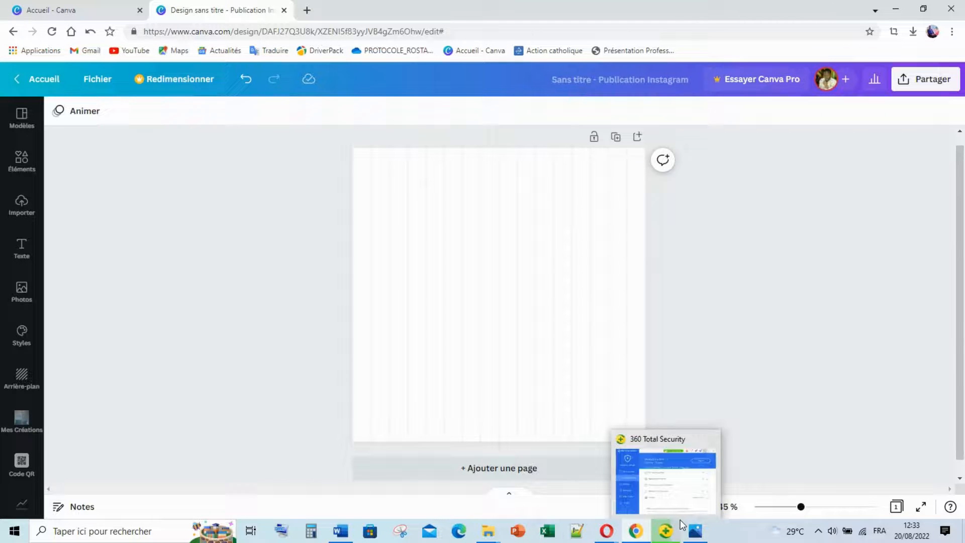
{"action": "left_click", "coordinate": [637, 420]}
Add a grey square with the R shortcut and snap it to the page's top-right corner.
{"action": "left_click", "coordinate": [22, 162]}
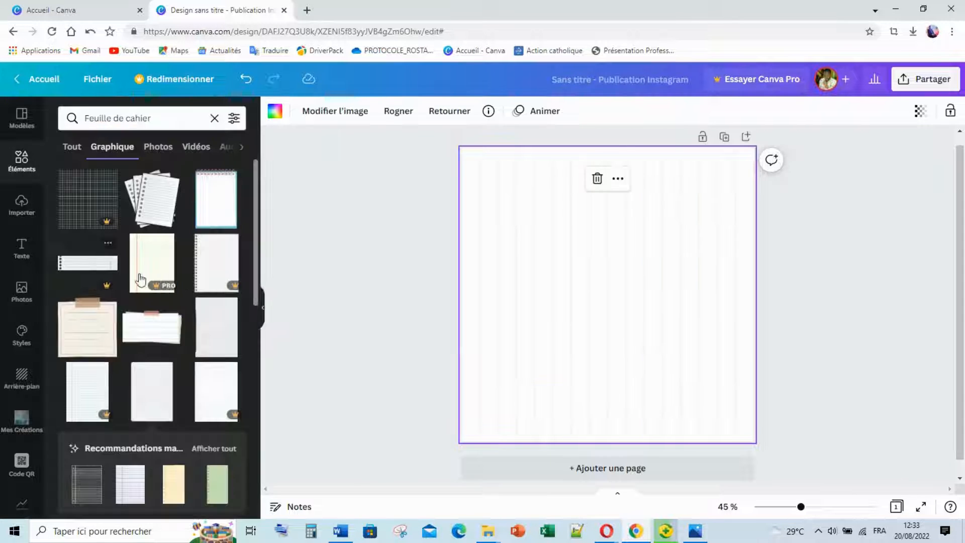
{"action": "left_click", "coordinate": [22, 160]}
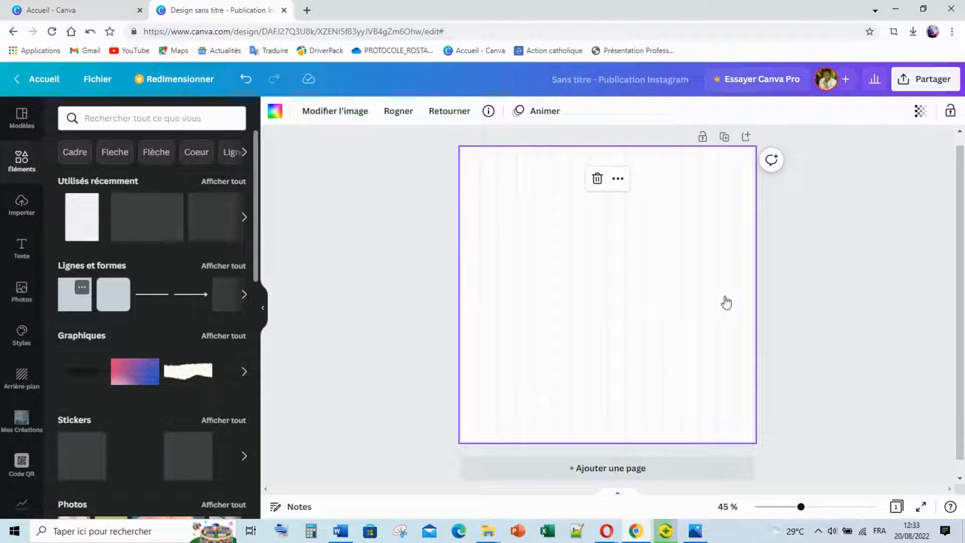
{"action": "key", "text": "r"}
{"action": "left_click_drag", "start_coordinate": [610, 277], "coordinate": [709, 173]}
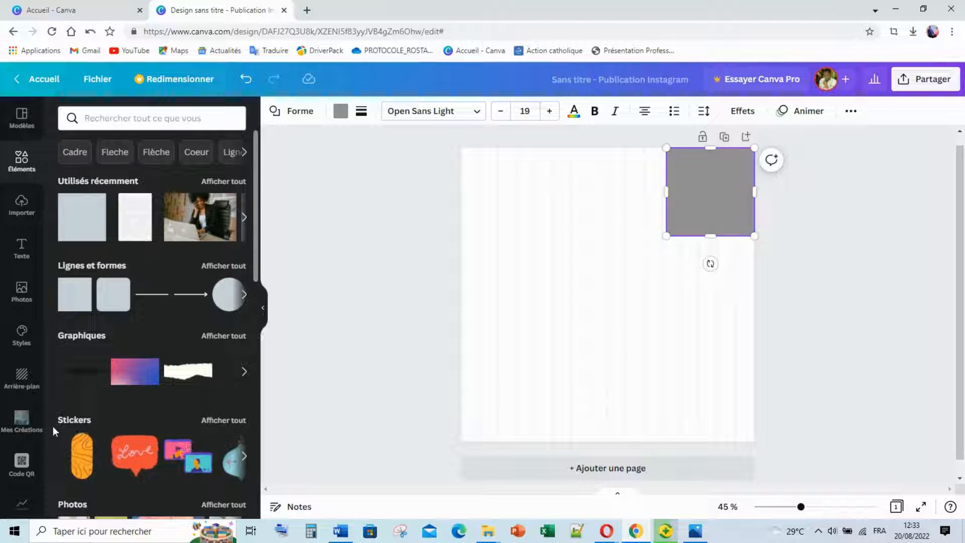
Insert the AS logo small in the top-left and stretch the square to the page bottom.
{"action": "scroll", "coordinate": [22, 422], "scroll_direction": "down", "scroll_amount": 5}
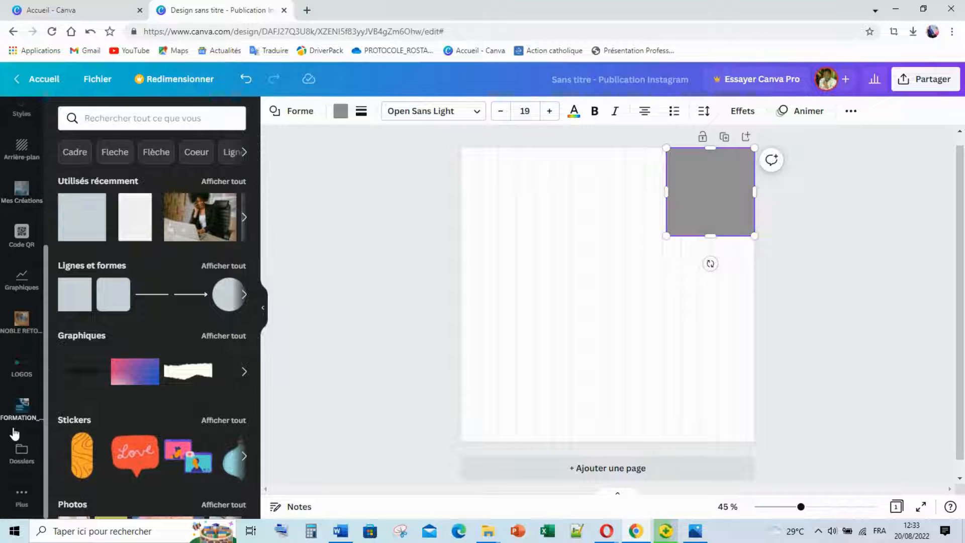
{"action": "left_click", "coordinate": [21, 374]}
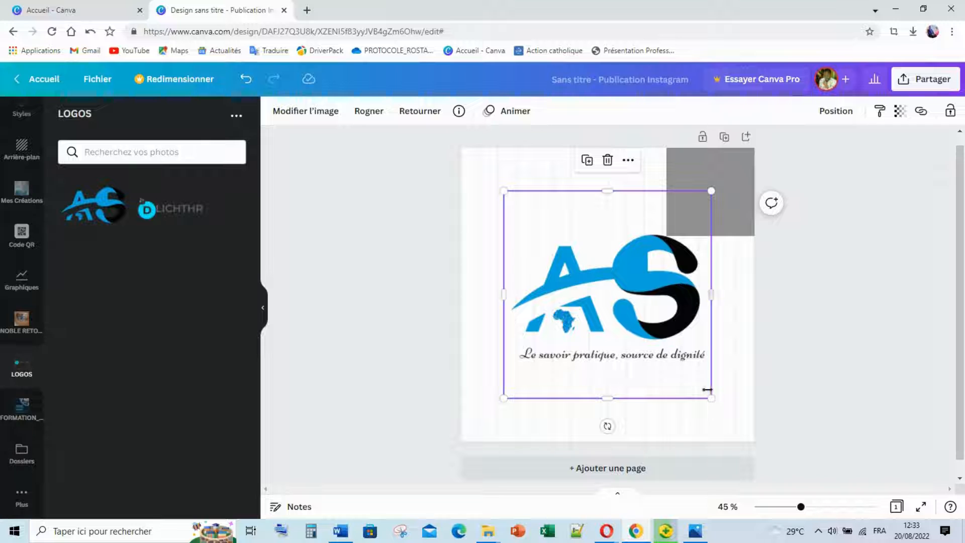
{"action": "left_click_drag", "start_coordinate": [712, 399], "coordinate": [629, 310]}
{"action": "left_click_drag", "start_coordinate": [587, 260], "coordinate": [544, 217]}
{"action": "left_click_drag", "start_coordinate": [582, 270], "coordinate": [541, 228]}
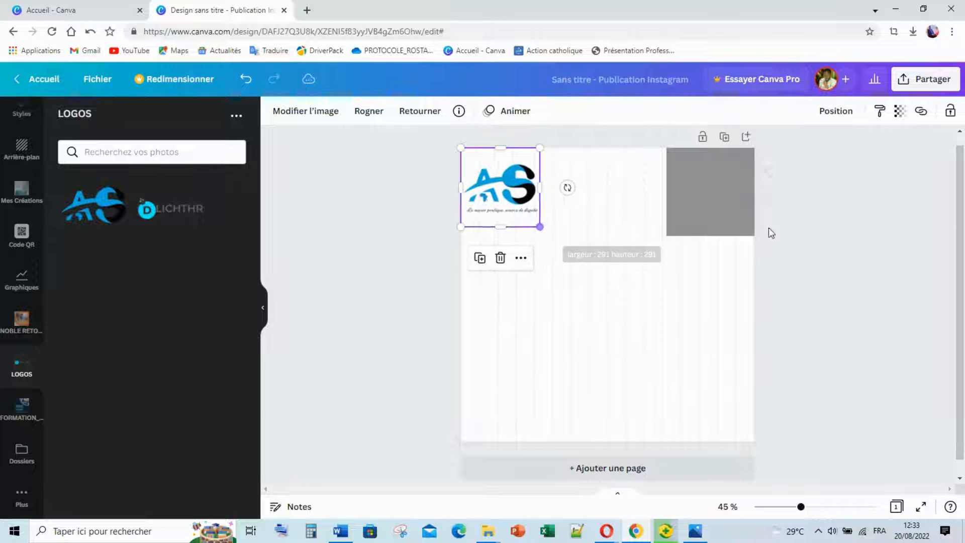
{"action": "left_click", "coordinate": [725, 216]}
{"action": "left_click_drag", "start_coordinate": [725, 353], "coordinate": [732, 440]}
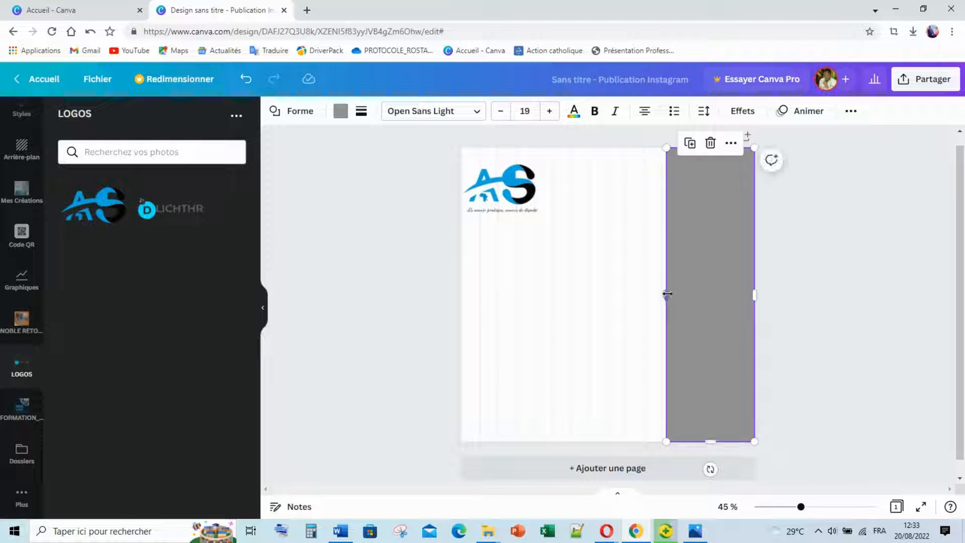
Widen the right column slightly and refill it from grey to custom medium blue #3B7CD4.
{"action": "left_click_drag", "start_coordinate": [667, 294], "coordinate": [663, 294]}
{"action": "left_click", "coordinate": [828, 261]}
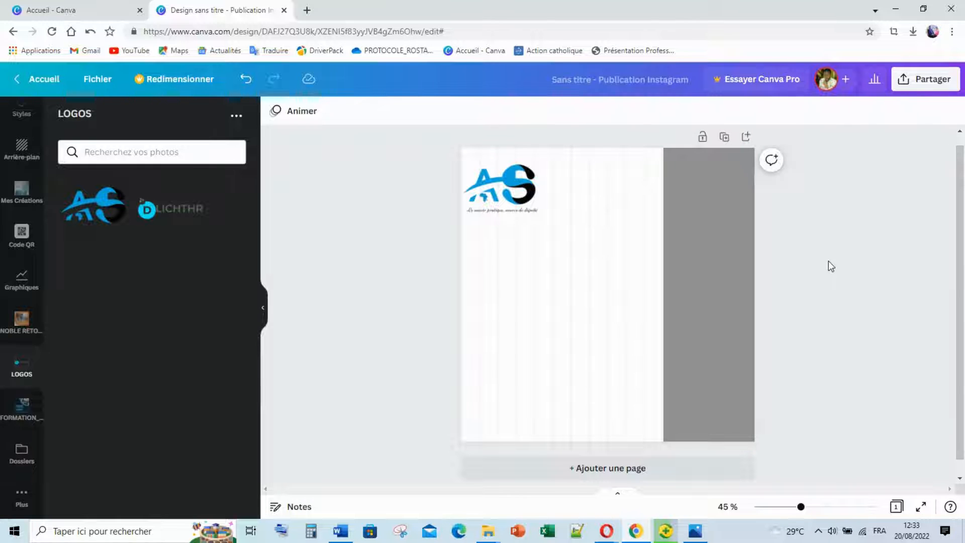
{"action": "left_click", "coordinate": [706, 281]}
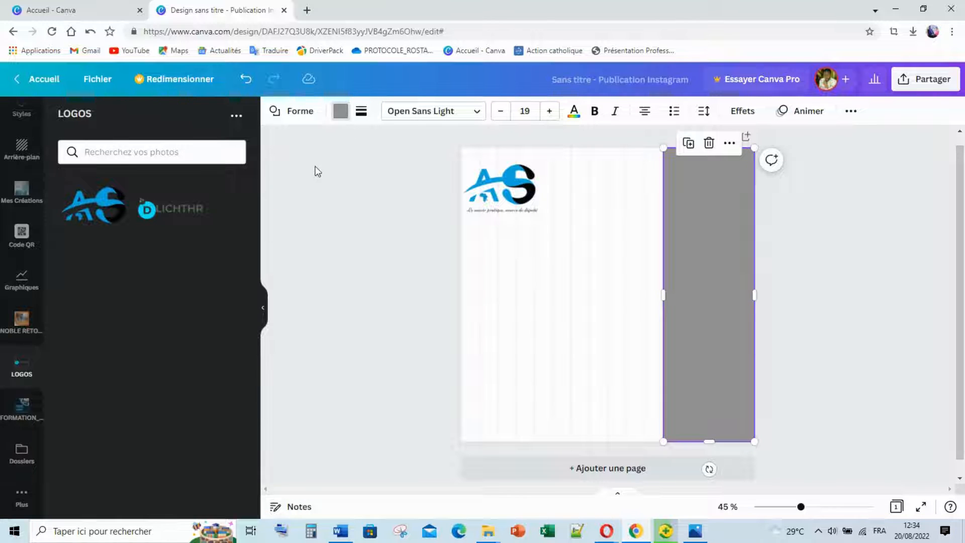
{"action": "left_click", "coordinate": [341, 111]}
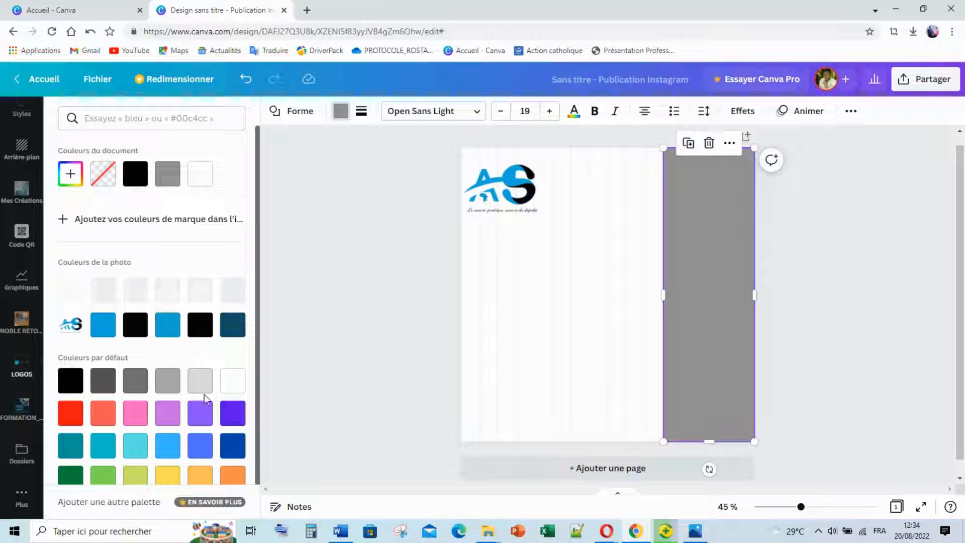
{"action": "left_click", "coordinate": [231, 446]}
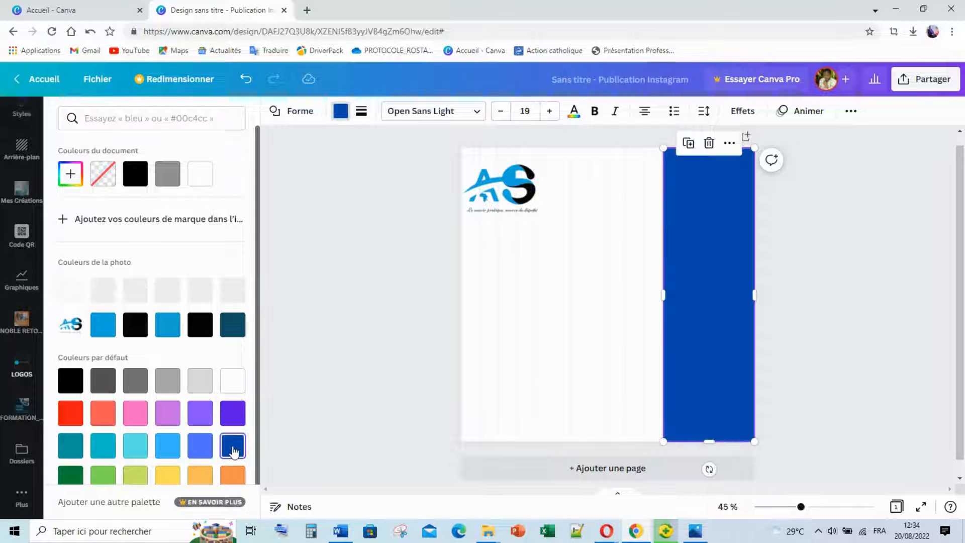
{"action": "left_click", "coordinate": [695, 531]}
{"action": "left_click", "coordinate": [699, 534]}
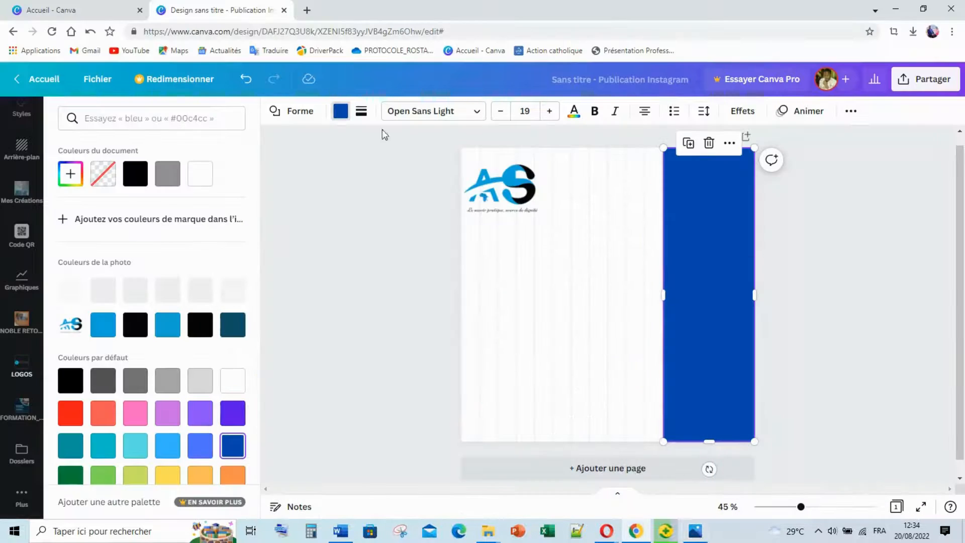
{"action": "left_click", "coordinate": [74, 175]}
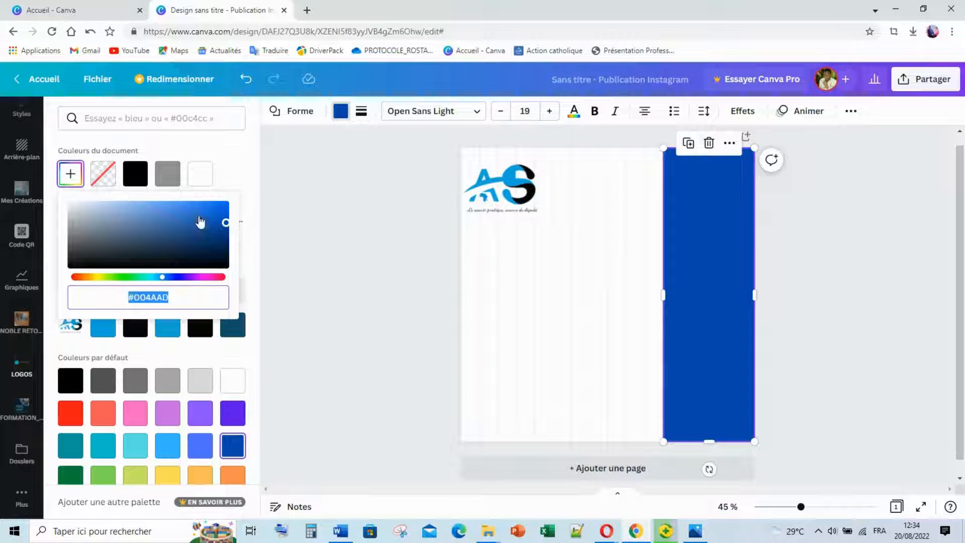
{"action": "left_click_drag", "start_coordinate": [217, 228], "coordinate": [184, 212]}
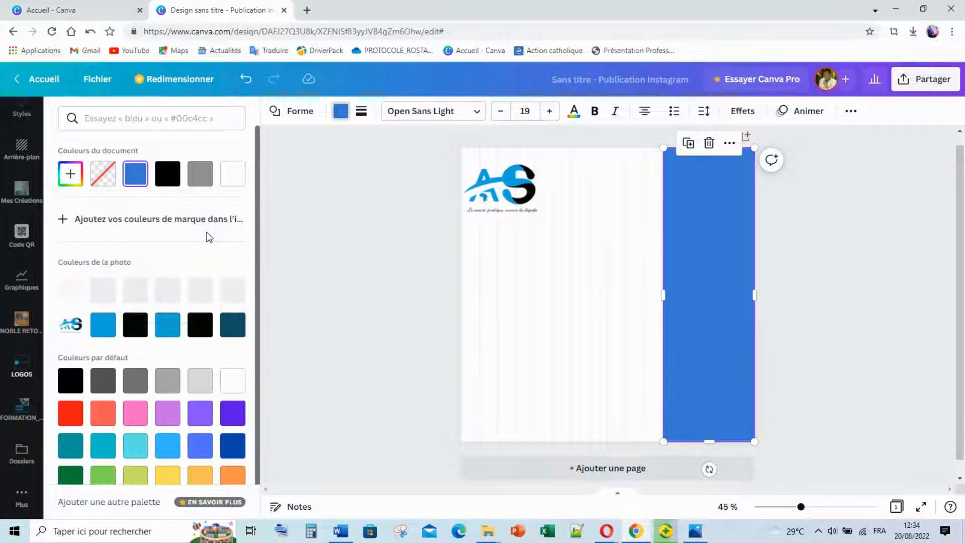
{"action": "left_click", "coordinate": [321, 261]}
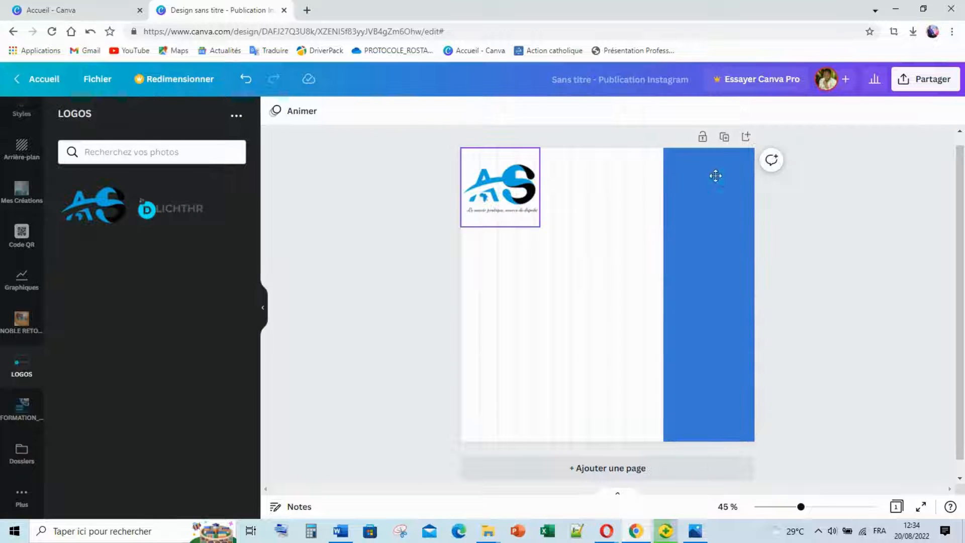
Drag the AS logo into the blue column's top-right and shrink it from a corner.
{"action": "left_click_drag", "start_coordinate": [715, 175], "coordinate": [716, 176]}
{"action": "left_click_drag", "start_coordinate": [675, 226], "coordinate": [718, 176]}
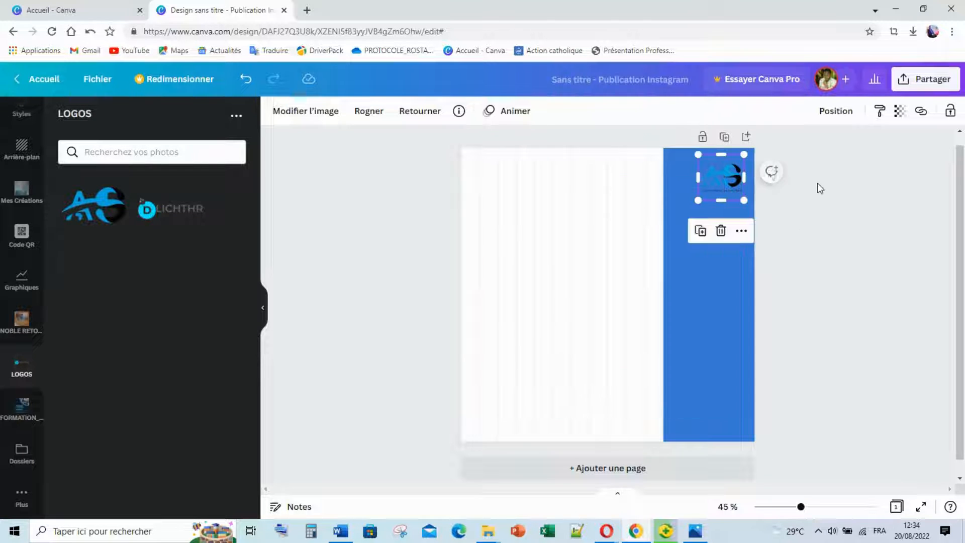
{"action": "left_click", "coordinate": [819, 186]}
{"action": "left_click", "coordinate": [692, 534]}
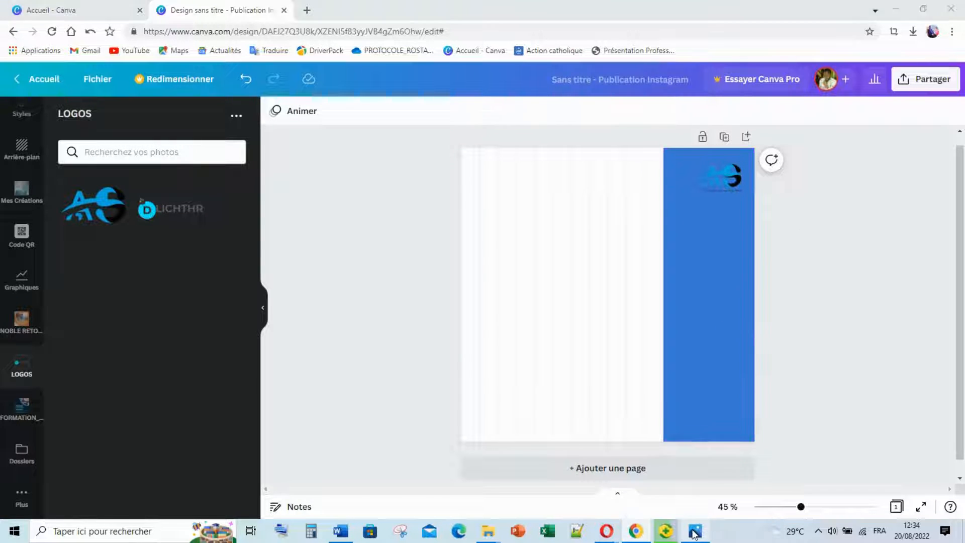
{"action": "left_click", "coordinate": [694, 531]}
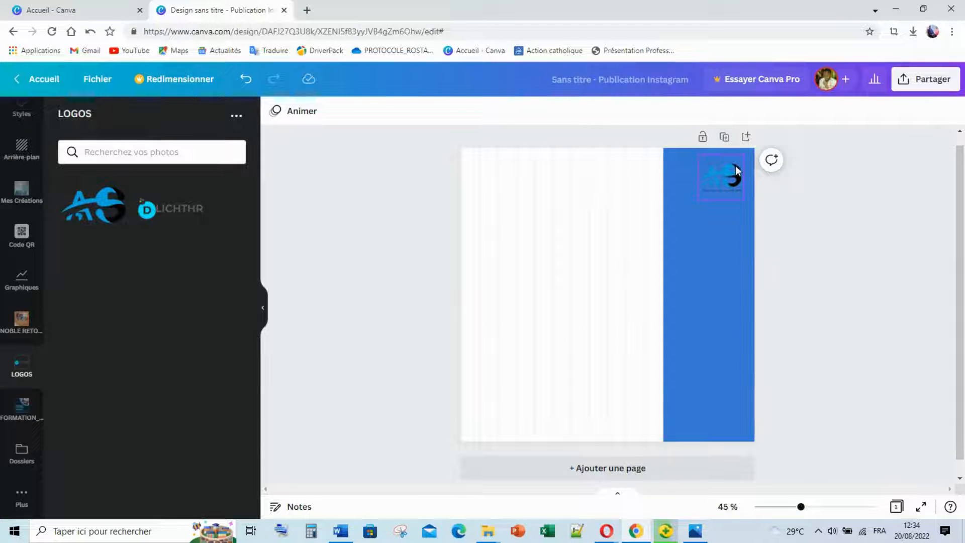
Nudge the logo slightly left and down and trim its top edge, then bring up the reference flyer.
{"action": "left_click_drag", "start_coordinate": [734, 170], "coordinate": [710, 199]}
{"action": "left_click_drag", "start_coordinate": [710, 158], "coordinate": [719, 180]}
{"action": "left_click", "coordinate": [800, 203]}
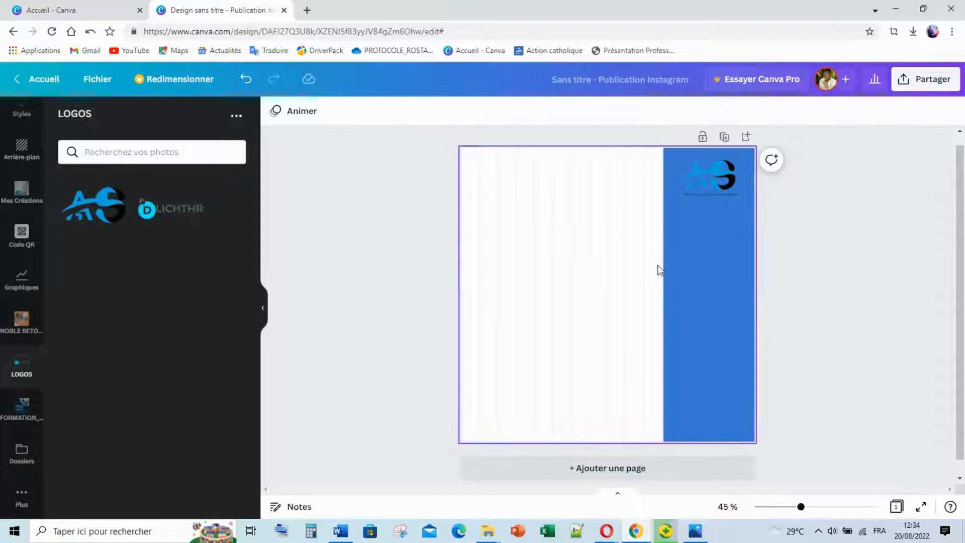
{"action": "left_click", "coordinate": [696, 532]}
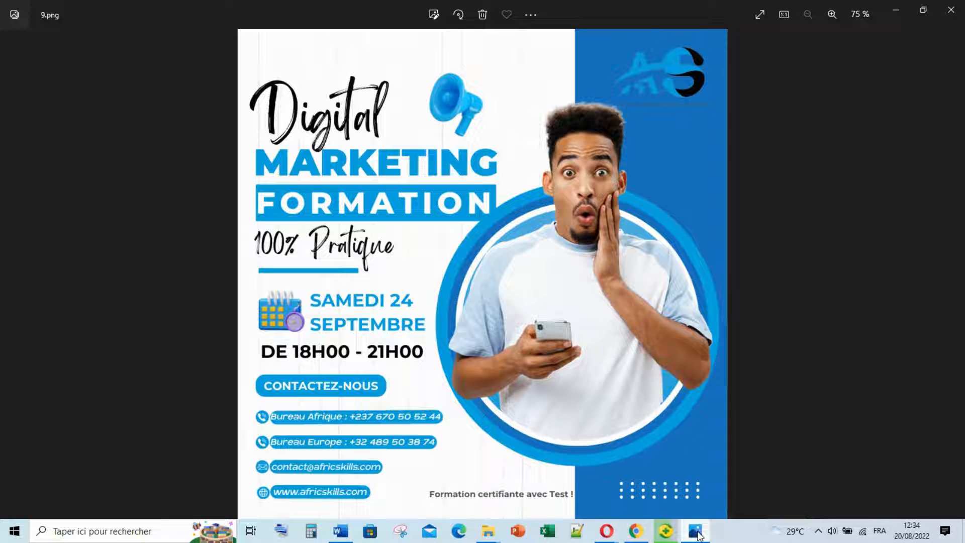
Minimise the 9.png reference flyer in Photos to return to the Canva design.
{"action": "left_click", "coordinate": [696, 533]}
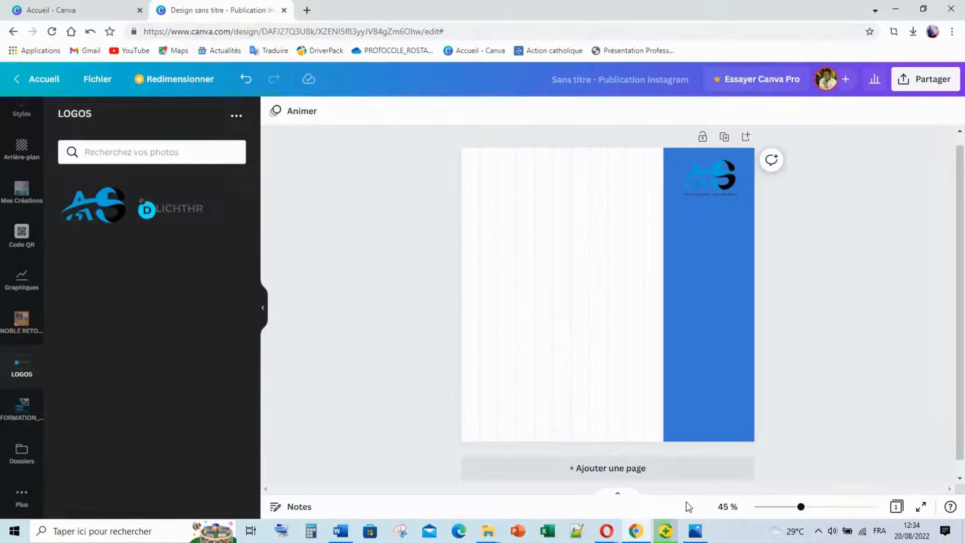
Add a circle from Elements, enlarge it and move it up the page.
{"action": "left_click", "coordinate": [539, 284]}
{"action": "scroll", "coordinate": [20, 264], "scroll_direction": "up", "scroll_amount": 5}
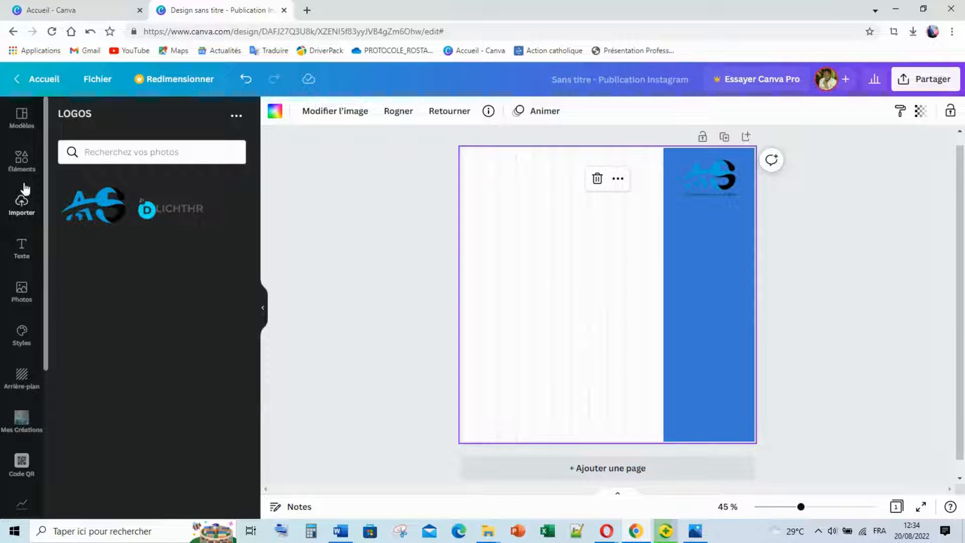
{"action": "left_click", "coordinate": [22, 162]}
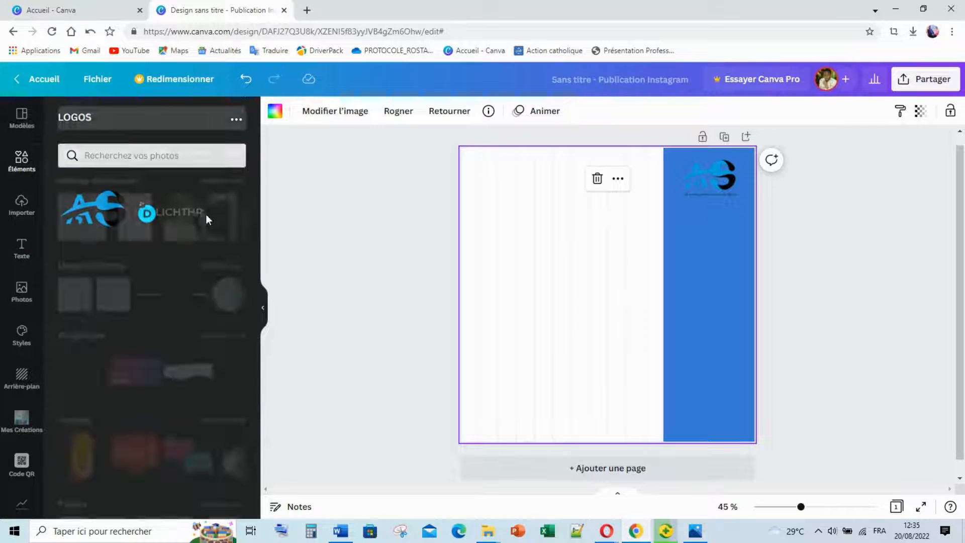
{"action": "left_click", "coordinate": [220, 305]}
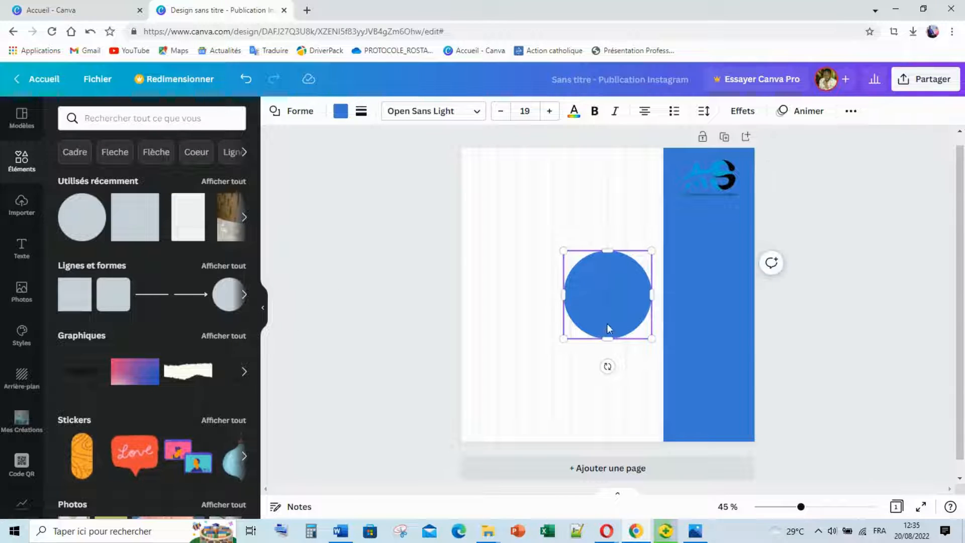
{"action": "left_click_drag", "start_coordinate": [563, 339], "coordinate": [475, 388]}
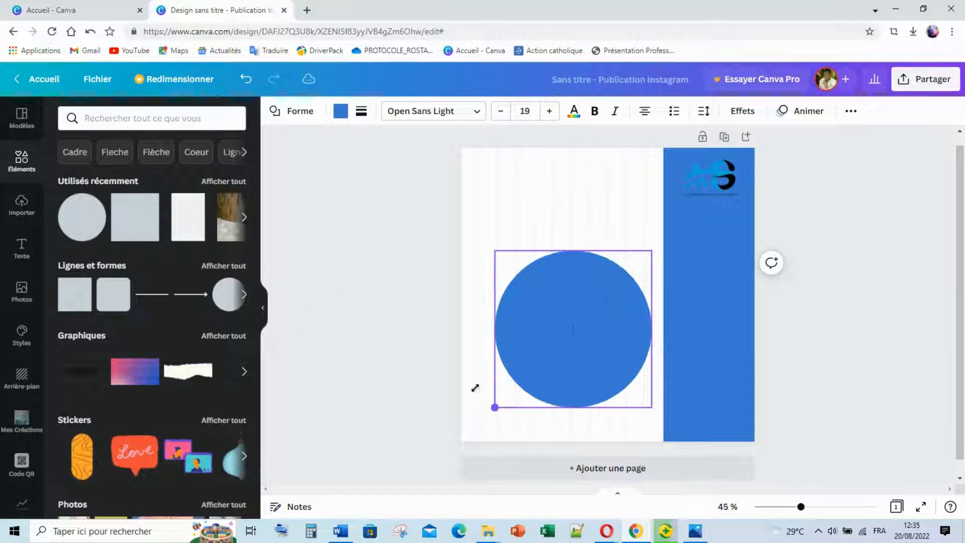
{"action": "left_click_drag", "start_coordinate": [612, 271], "coordinate": [606, 208]}
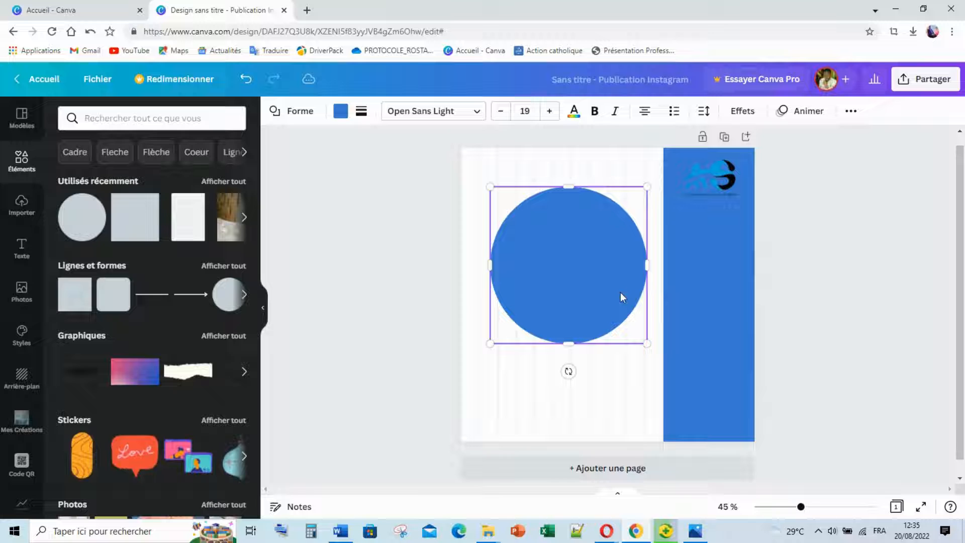
Recolour the circle with the logo's teal blue.
{"action": "left_click", "coordinate": [693, 534]}
{"action": "left_click", "coordinate": [692, 534]}
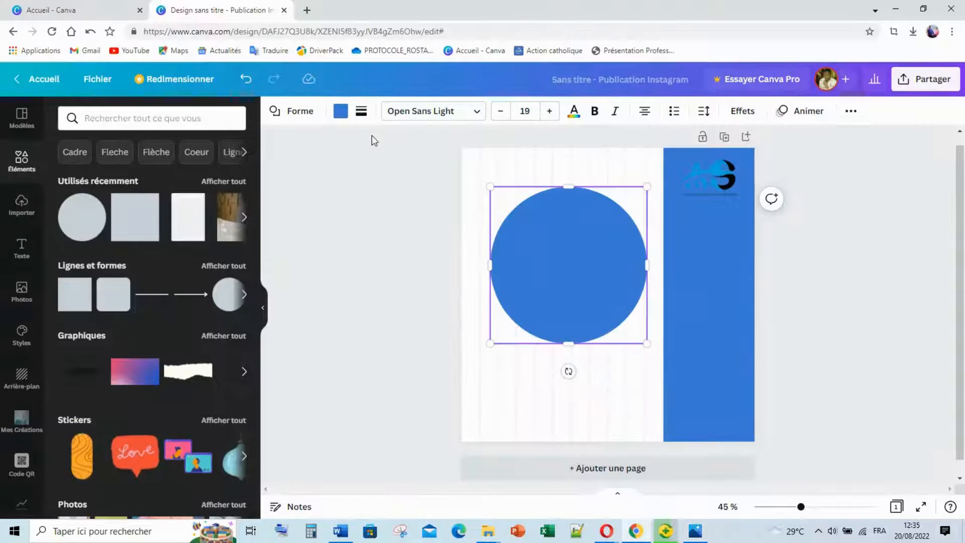
{"action": "left_click", "coordinate": [340, 110]}
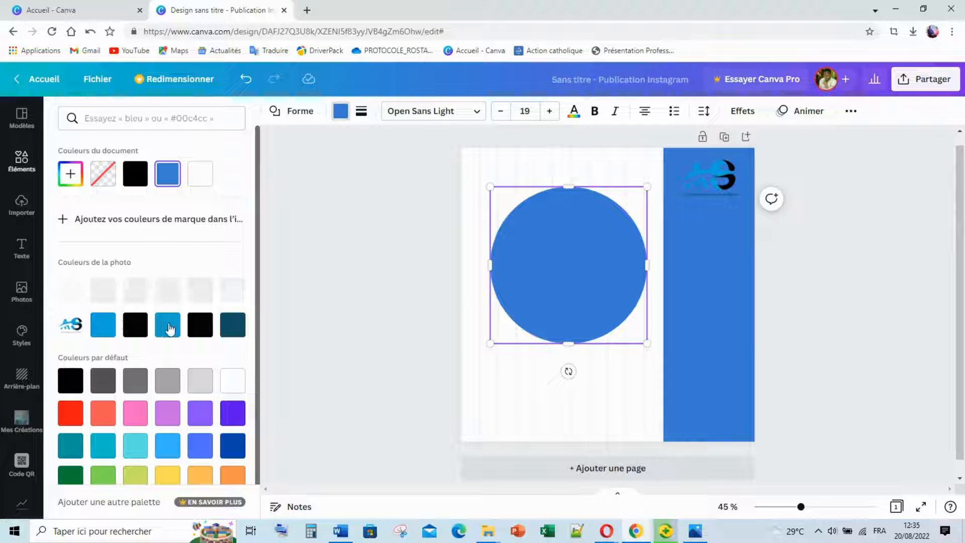
{"action": "left_click", "coordinate": [168, 326]}
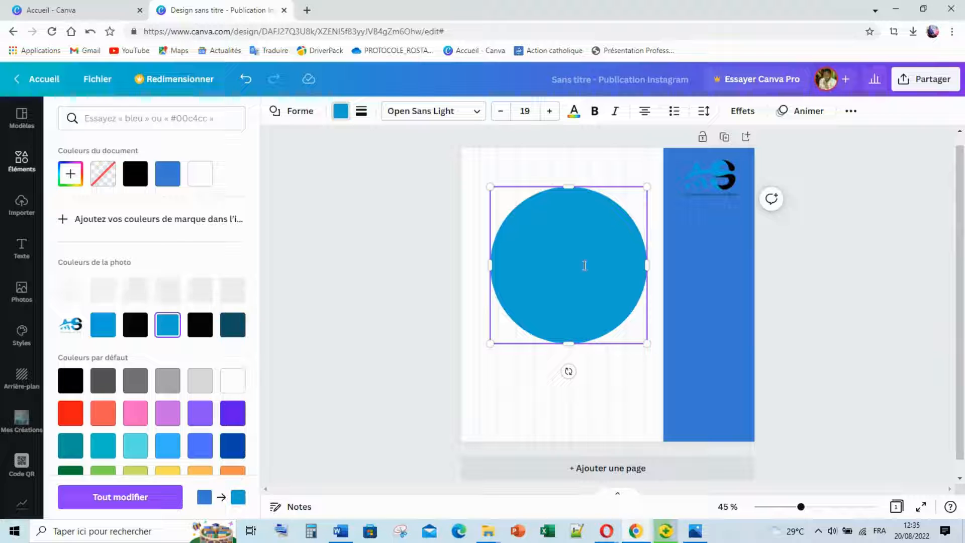
Duplicate the circle and shrink the copy slightly, keeping it round.
{"action": "left_click", "coordinate": [597, 300]}
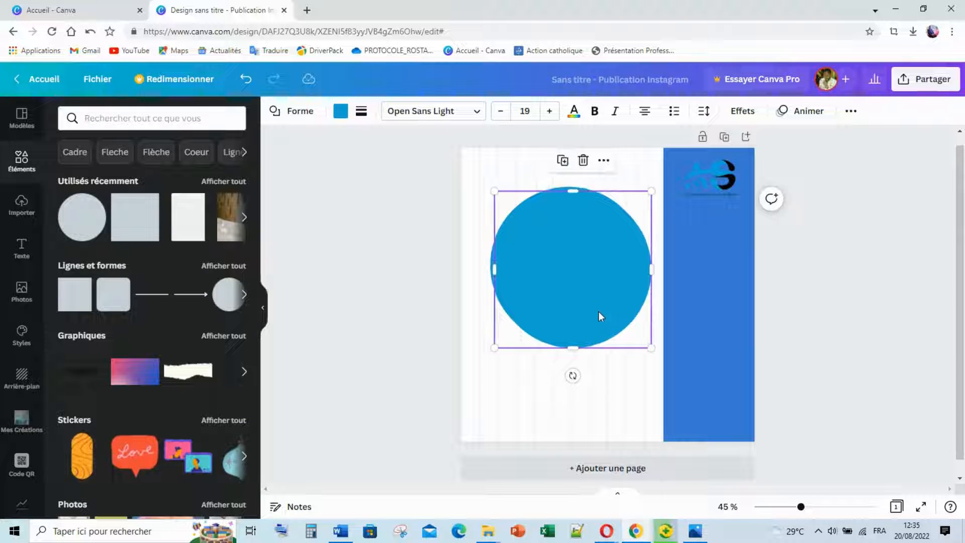
{"action": "key", "text": "ctrl+d"}
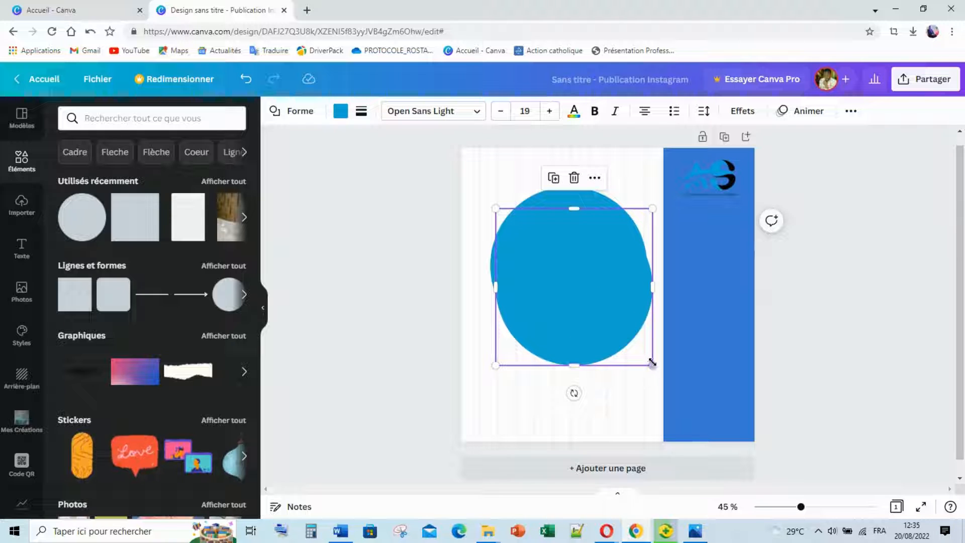
{"action": "left_click_drag", "start_coordinate": [652, 362], "coordinate": [633, 347]}
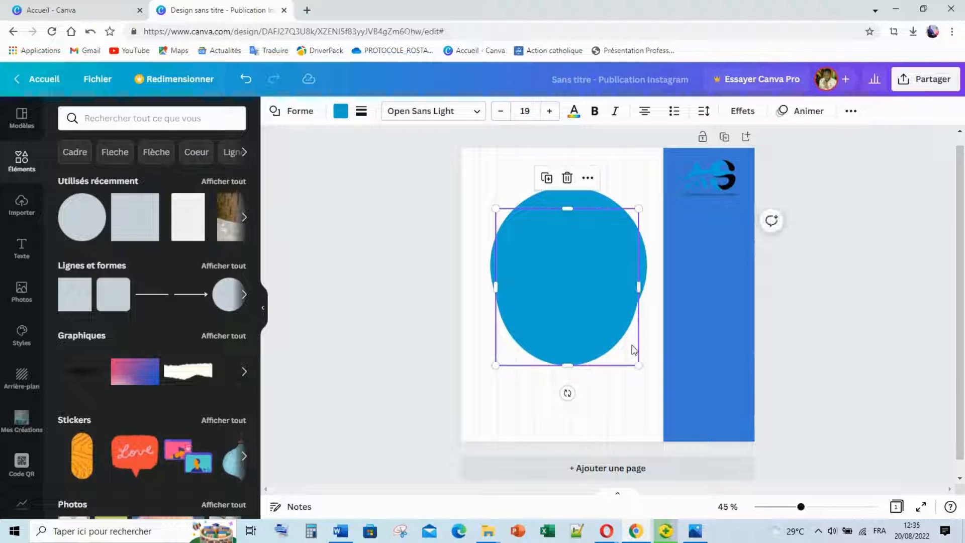
{"action": "left_click", "coordinate": [247, 80]}
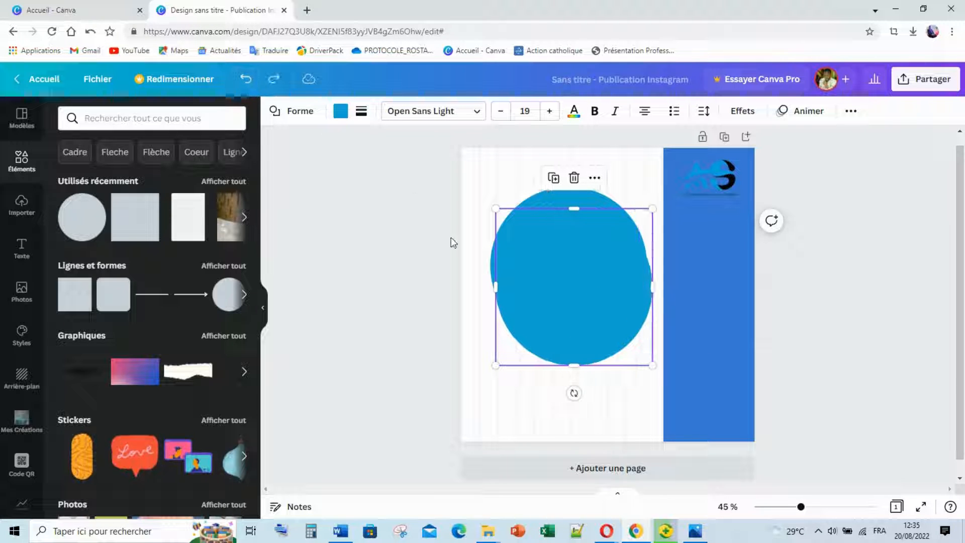
{"action": "left_click", "coordinate": [253, 86]}
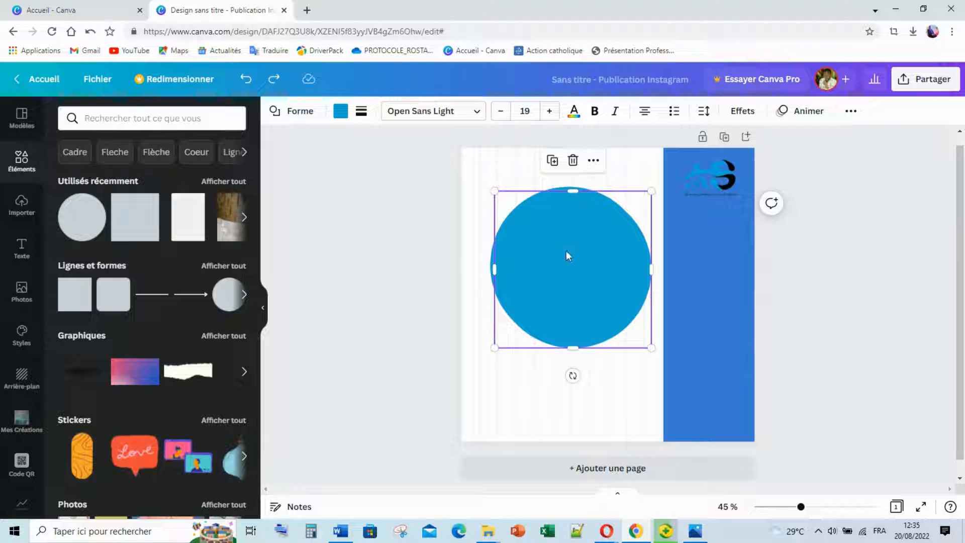
{"action": "left_click_drag", "start_coordinate": [563, 257], "coordinate": [565, 267]}
{"action": "left_click_drag", "start_coordinate": [654, 358], "coordinate": [648, 343]}
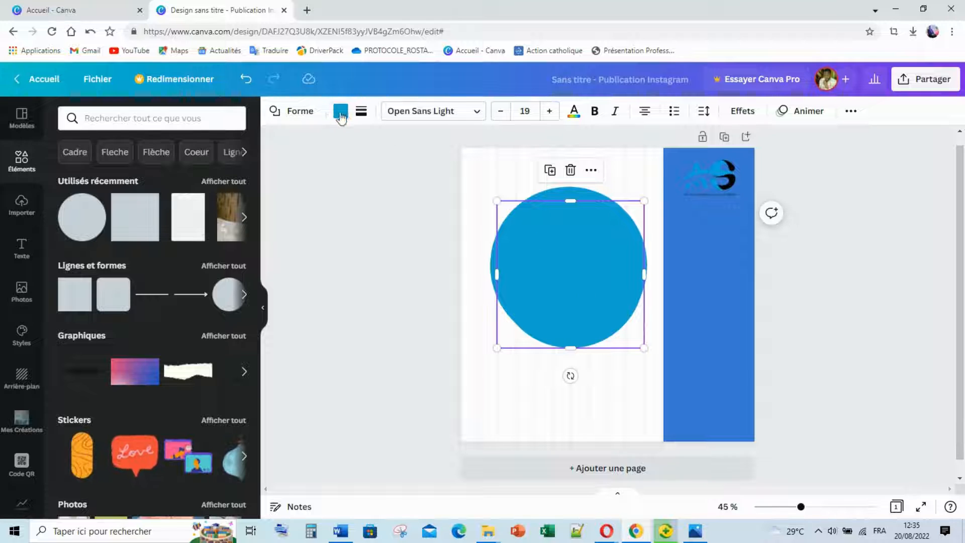
Turn the copy the darker document blue and centre it over the light-blue circle as a ring.
{"action": "left_click", "coordinate": [341, 111]}
{"action": "left_click", "coordinate": [200, 173]}
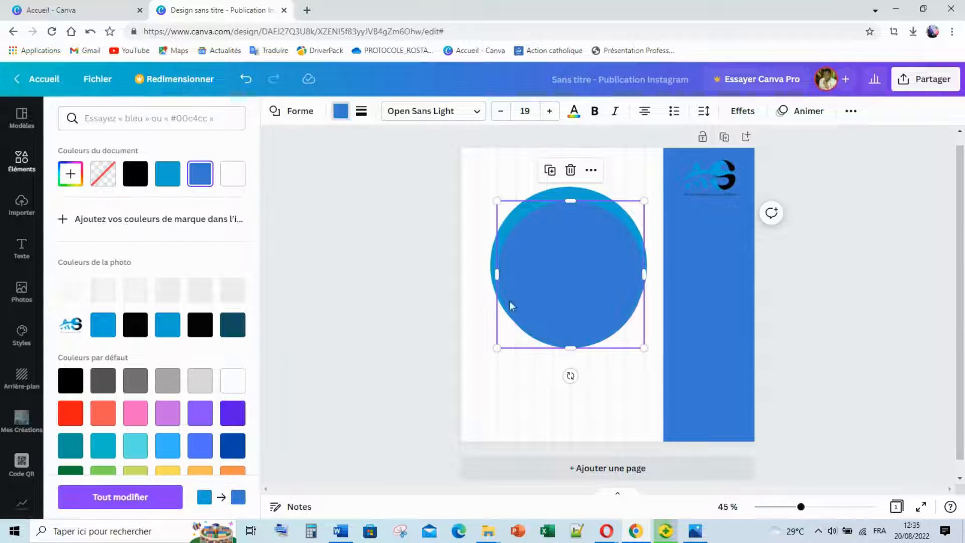
{"action": "left_click_drag", "start_coordinate": [575, 274], "coordinate": [571, 266]}
{"action": "left_click_drag", "start_coordinate": [641, 192], "coordinate": [640, 193]}
{"action": "mouse_move", "coordinate": [566, 265]}
{"action": "left_mouse_down"}
{"action": "mouse_move", "coordinate": [580, 254]}
{"action": "mouse_move", "coordinate": [571, 255]}
{"action": "left_mouse_up"}
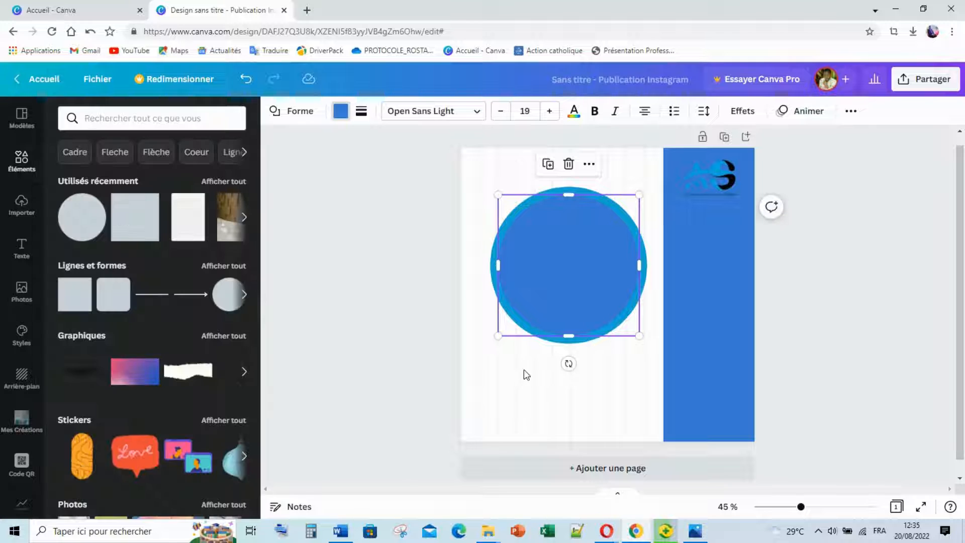
{"action": "left_click", "coordinate": [695, 534]}
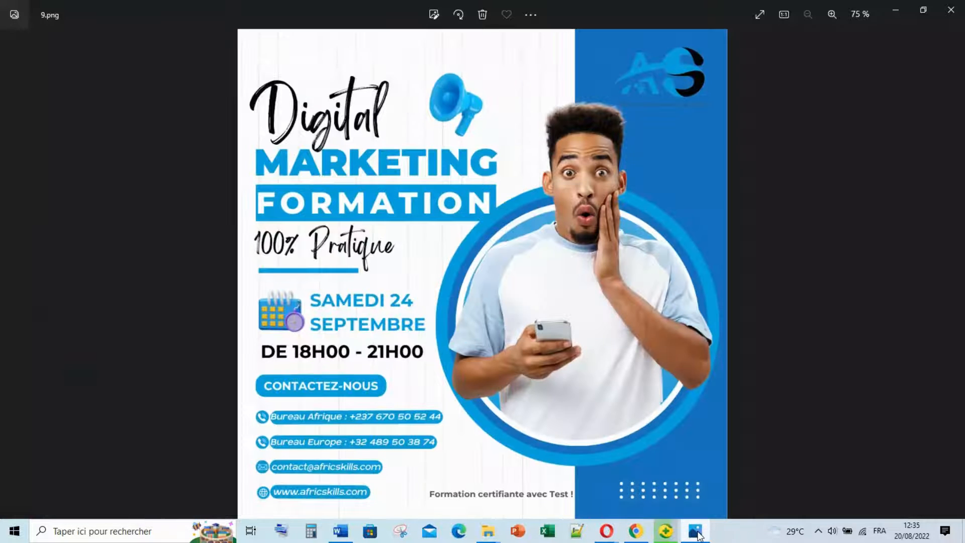
{"action": "left_click", "coordinate": [698, 535]}
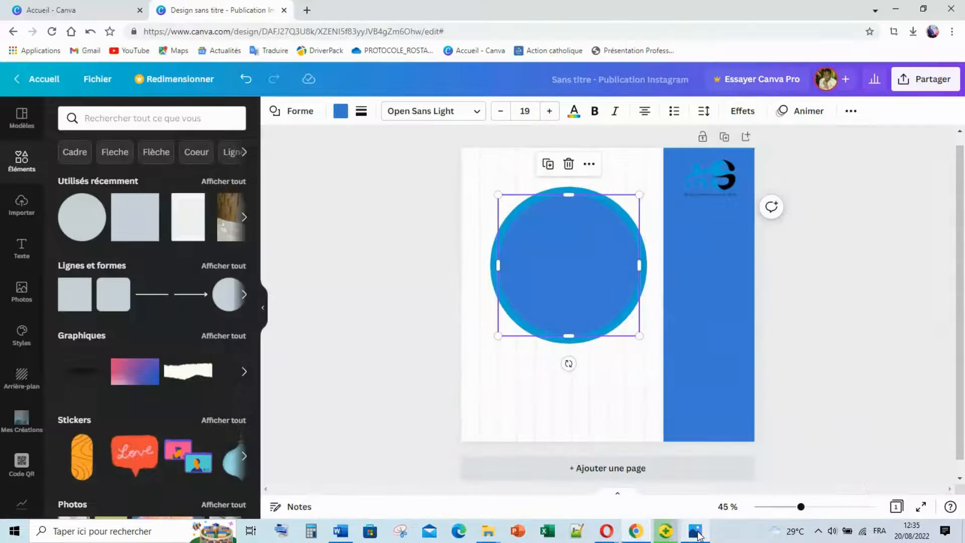
{"action": "left_click", "coordinate": [698, 534]}
Add a circular photo frame from the Cadres section and give its border white.
{"action": "left_click", "coordinate": [698, 535]}
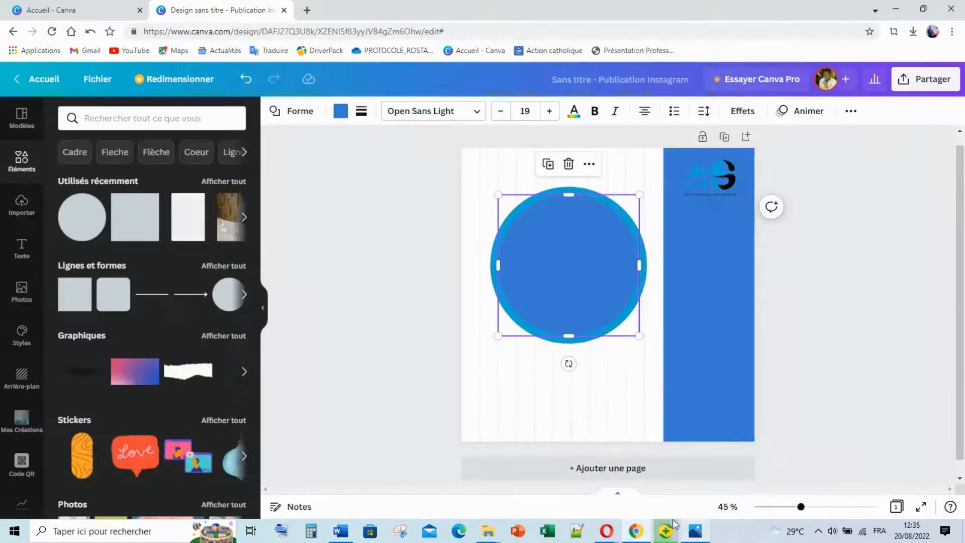
{"action": "left_click", "coordinate": [319, 224]}
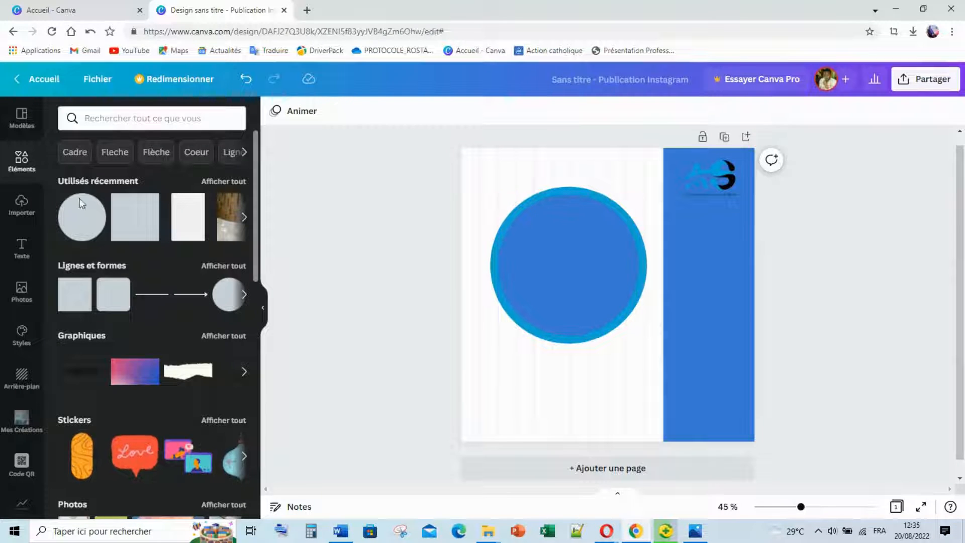
{"action": "scroll", "coordinate": [166, 342], "scroll_direction": "down", "scroll_amount": 7}
{"action": "scroll", "coordinate": [211, 356], "scroll_direction": "down", "scroll_amount": 5}
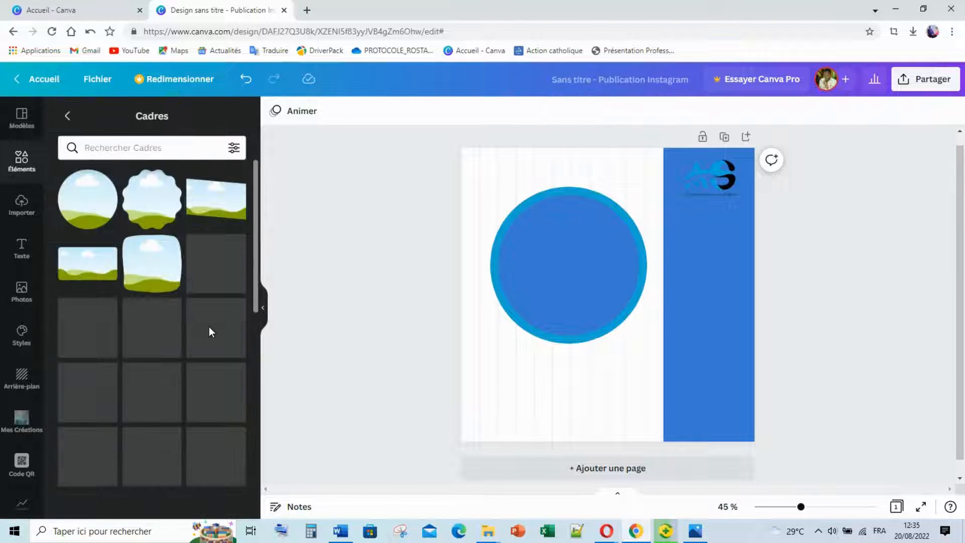
{"action": "scroll", "coordinate": [179, 263], "scroll_direction": "down", "scroll_amount": 5}
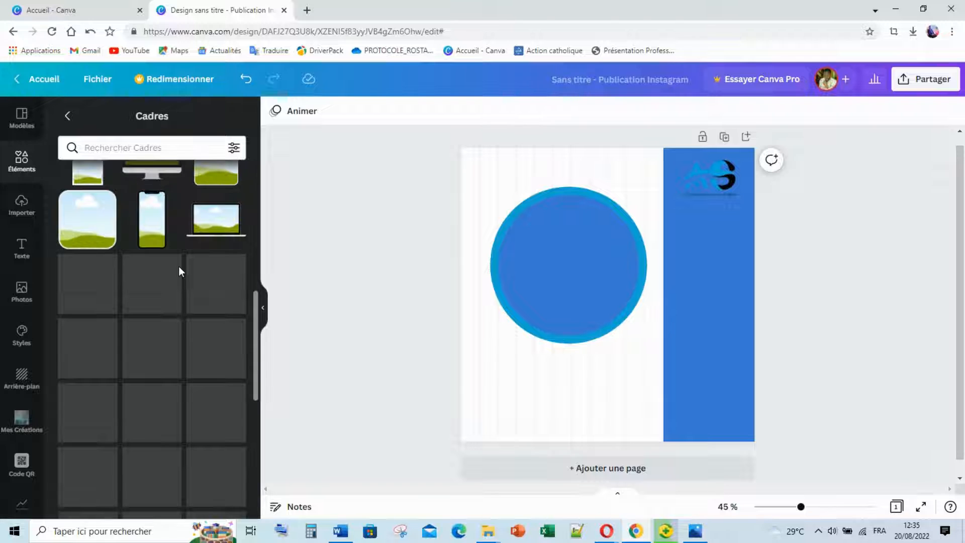
{"action": "scroll", "coordinate": [192, 296], "scroll_direction": "down", "scroll_amount": 5}
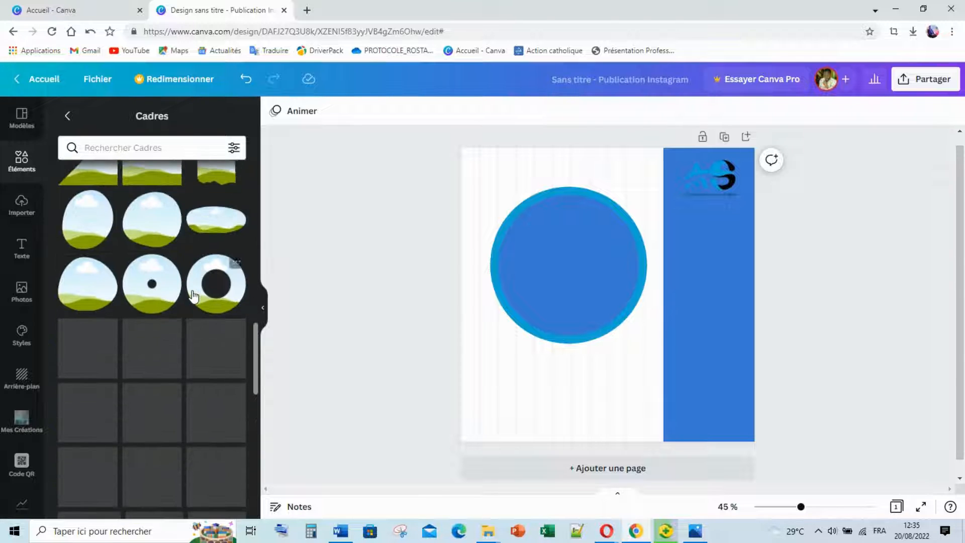
{"action": "scroll", "coordinate": [201, 327], "scroll_direction": "down", "scroll_amount": 5}
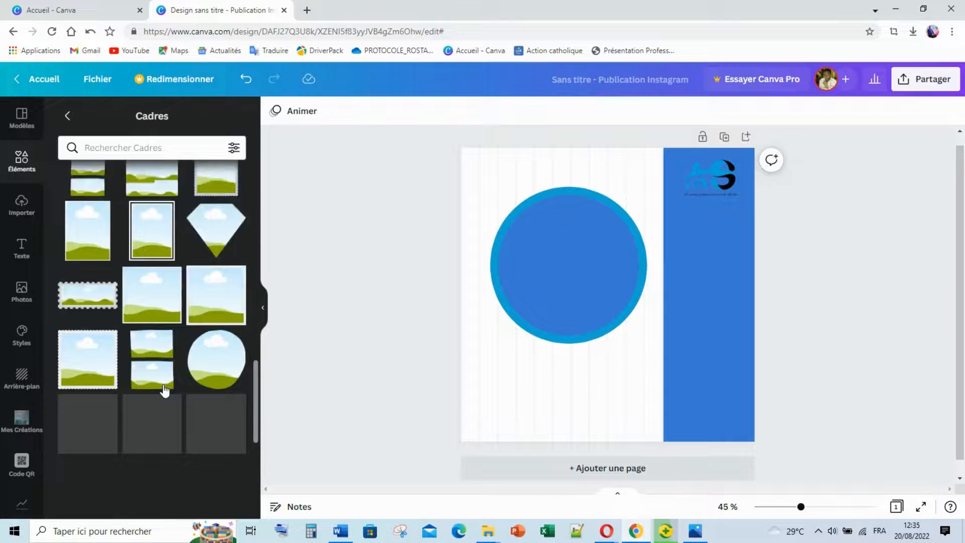
{"action": "left_click", "coordinate": [208, 378]}
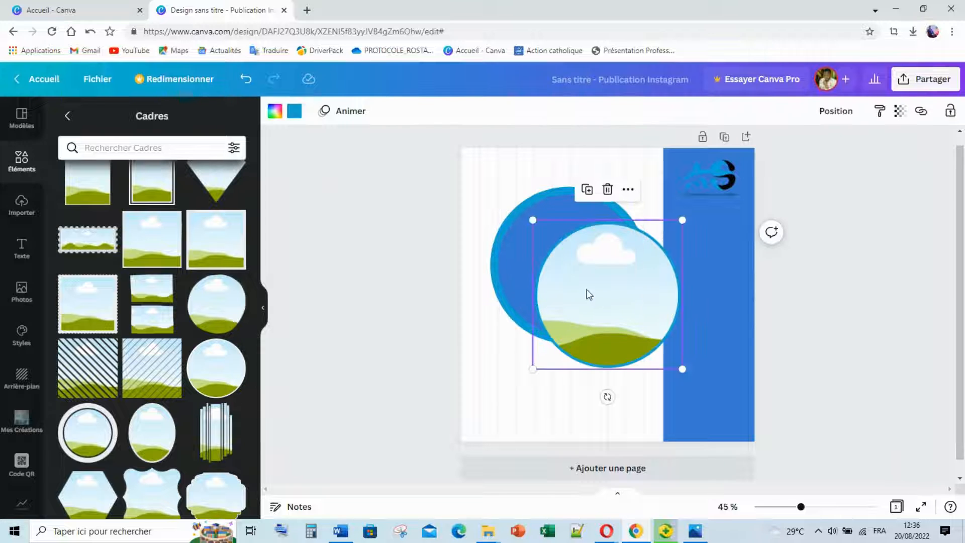
{"action": "left_click", "coordinate": [304, 111]}
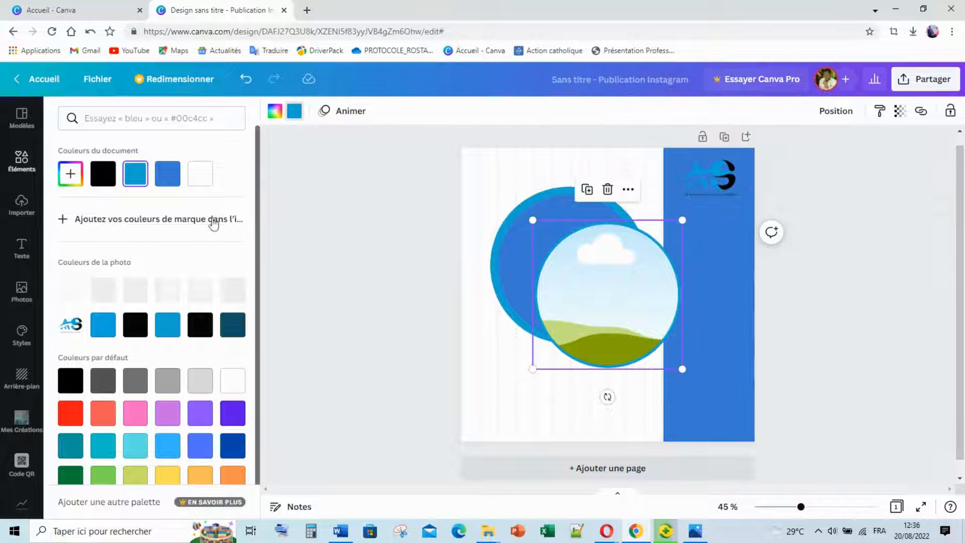
{"action": "left_click", "coordinate": [206, 178]}
Move and shrink the photo frame so it sits centred inside the blue circle.
{"action": "left_click_drag", "start_coordinate": [593, 311], "coordinate": [588, 276]}
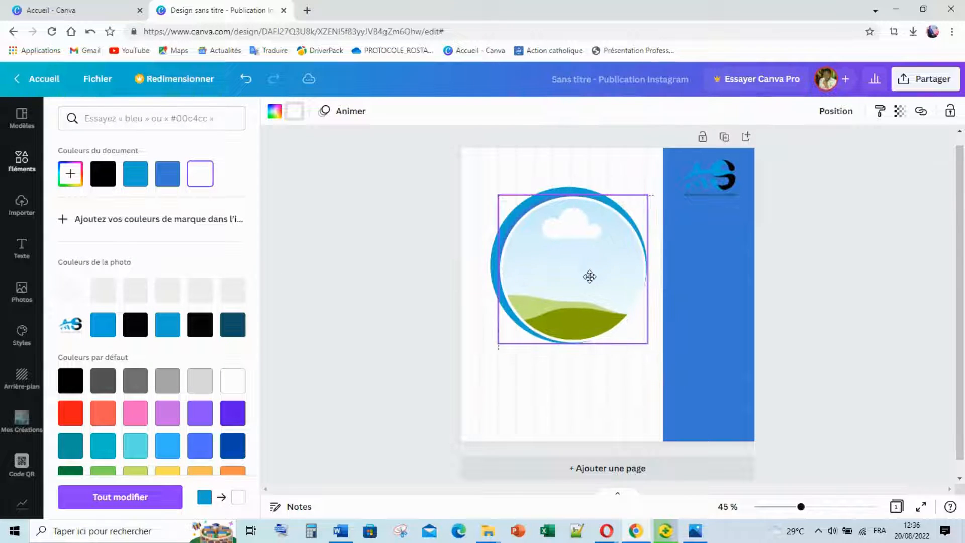
{"action": "left_click_drag", "start_coordinate": [648, 344], "coordinate": [632, 324]}
{"action": "left_click_drag", "start_coordinate": [548, 273], "coordinate": [583, 276]}
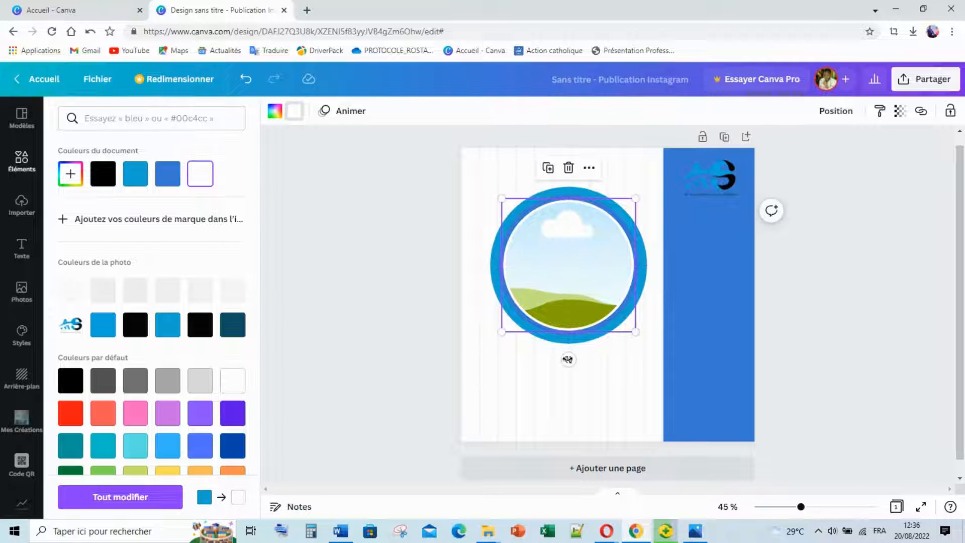
{"action": "left_click", "coordinate": [562, 370]}
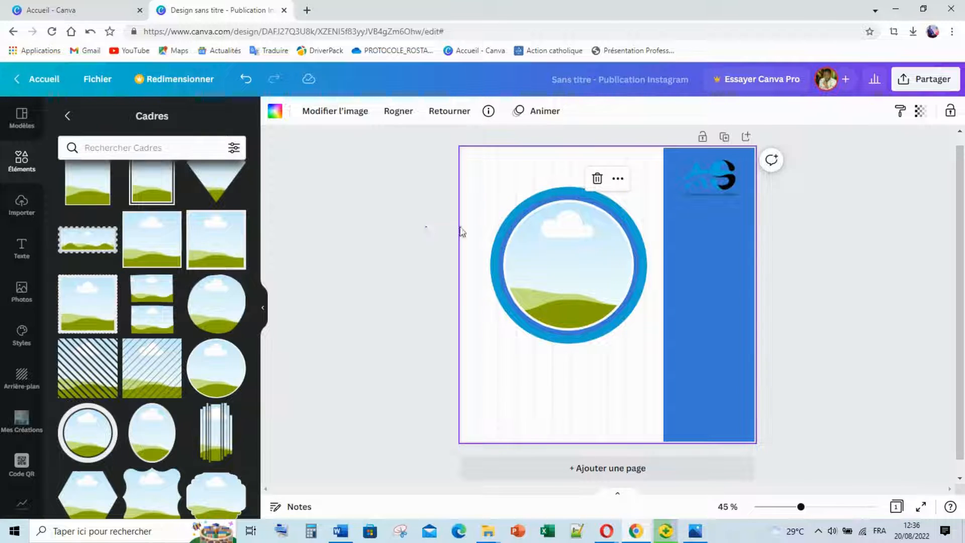
Group the blue circle and its photo frame using Grouper.
{"action": "left_click_drag", "start_coordinate": [425, 230], "coordinate": [583, 265]}
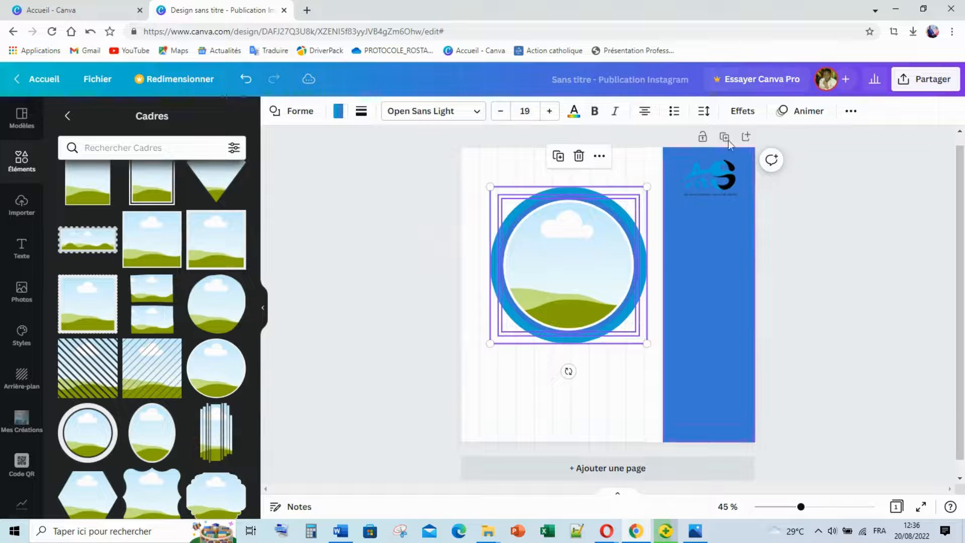
{"action": "right_click", "coordinate": [552, 286]}
{"action": "left_click", "coordinate": [637, 373]}
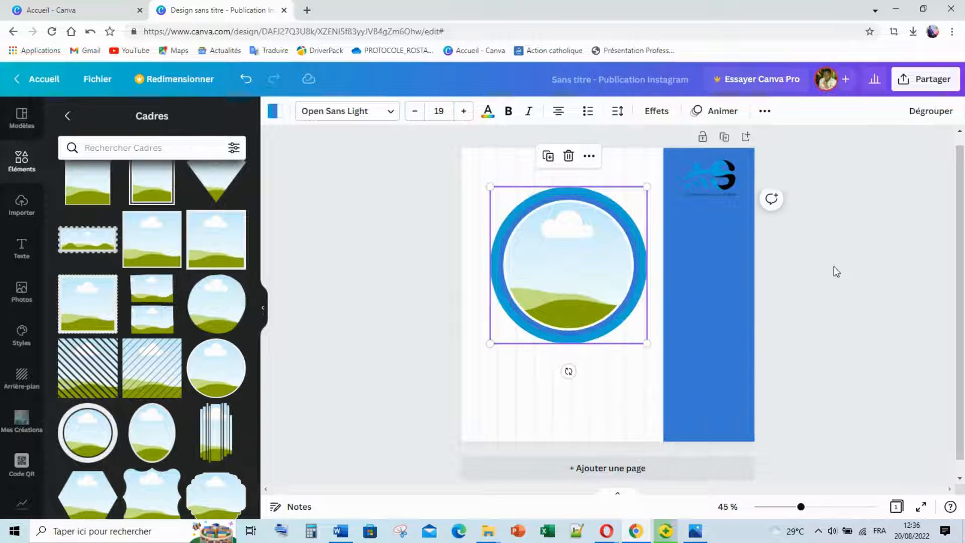
{"action": "left_click", "coordinate": [836, 271]}
Move the grouped ringed circle down and right so it overlaps the blue column.
{"action": "left_click", "coordinate": [697, 536]}
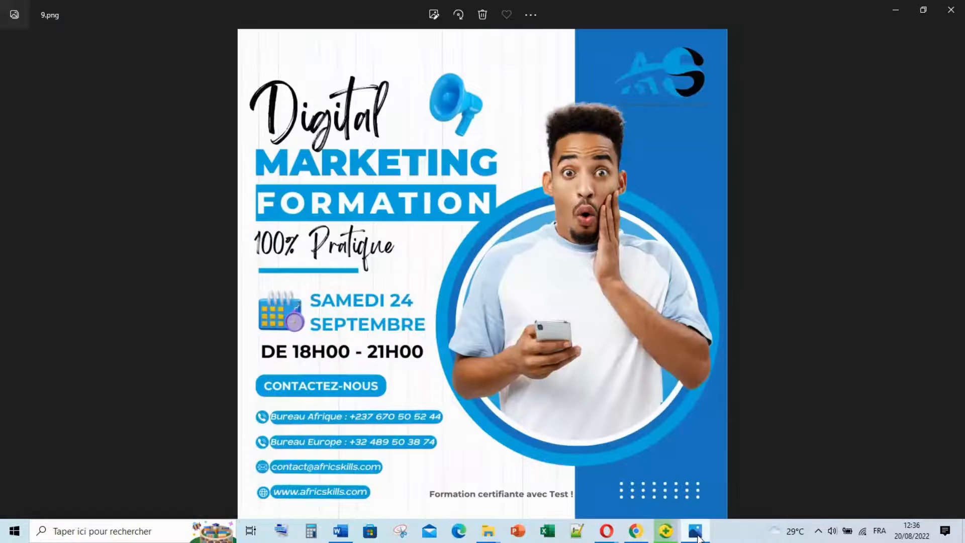
{"action": "left_click", "coordinate": [697, 534]}
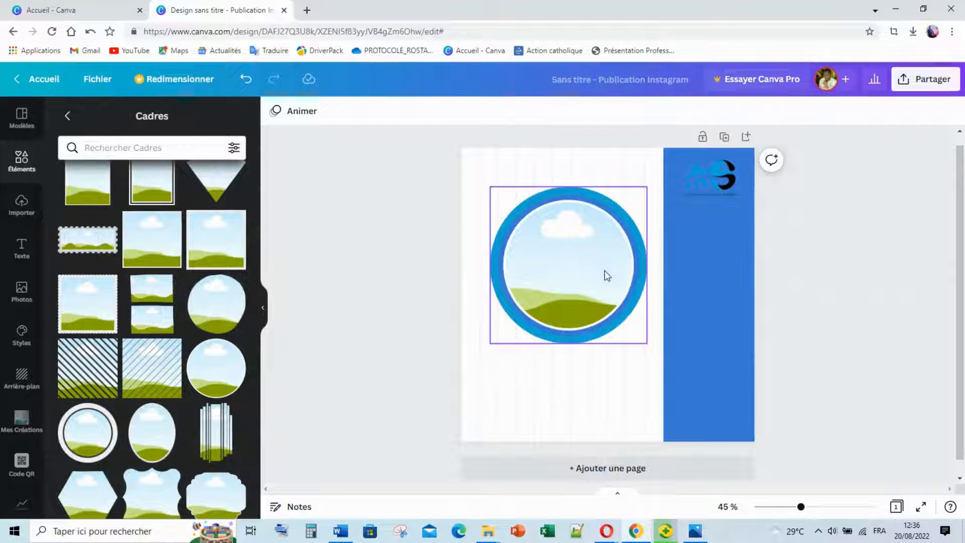
{"action": "left_click_drag", "start_coordinate": [607, 276], "coordinate": [647, 309]}
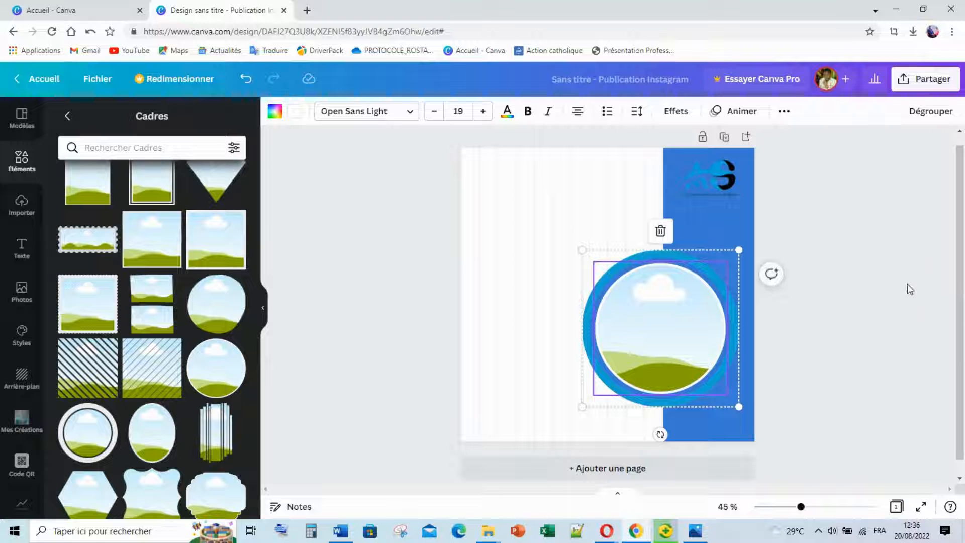
{"action": "left_click", "coordinate": [897, 294]}
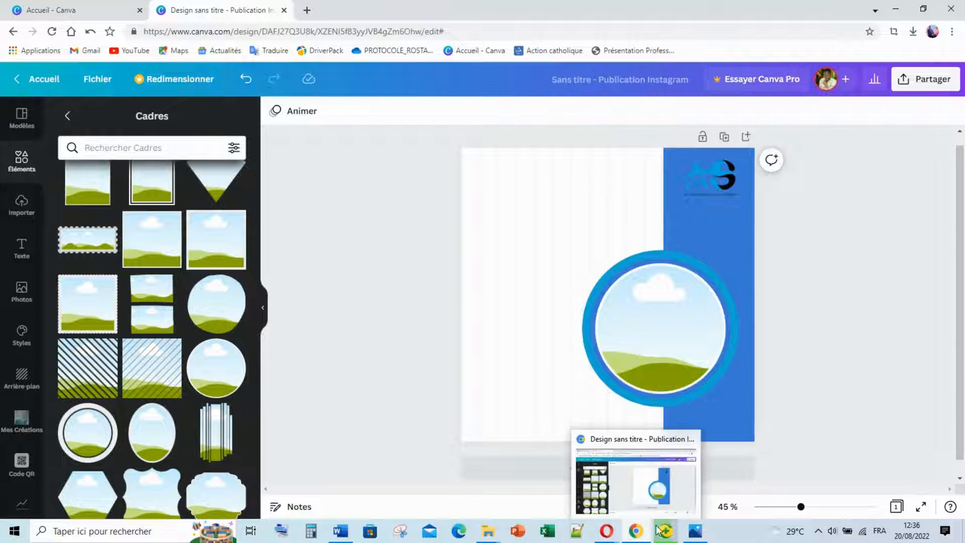
{"action": "mouse_move", "coordinate": [479, 534]}
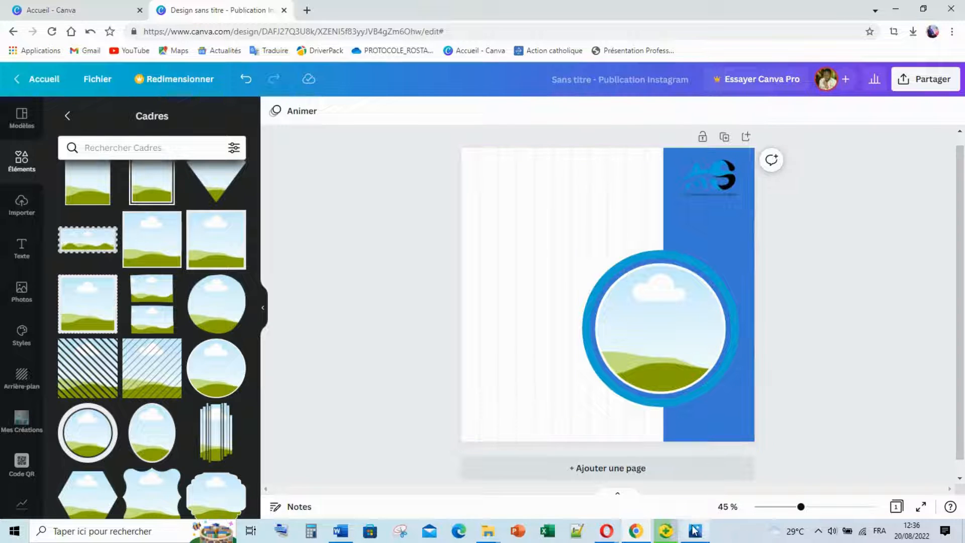
{"action": "mouse_move", "coordinate": [695, 530]}
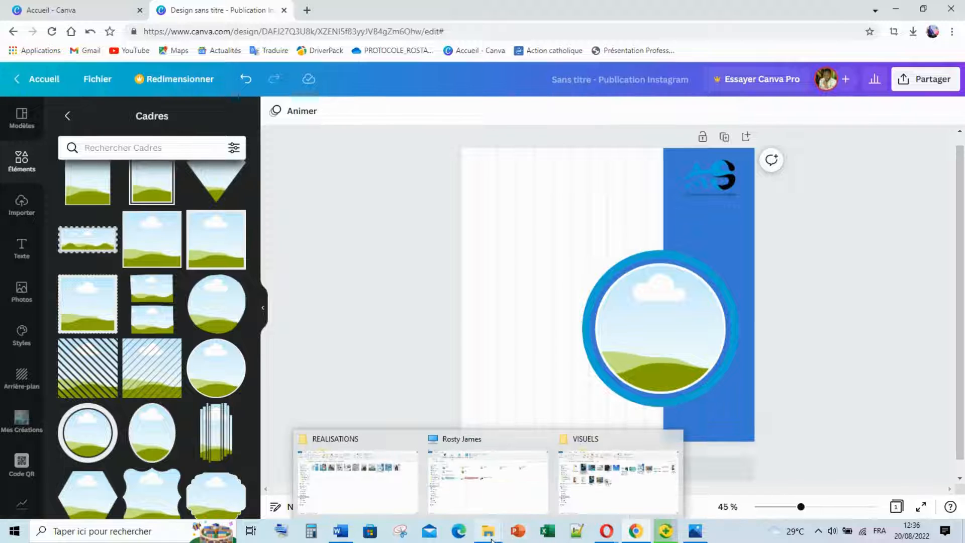
In File Explorer, open Téléchargements and select the second REPRODUCTION_D'UN_VISUEL image.
{"action": "left_click", "coordinate": [491, 486]}
{"action": "left_click", "coordinate": [76, 156]}
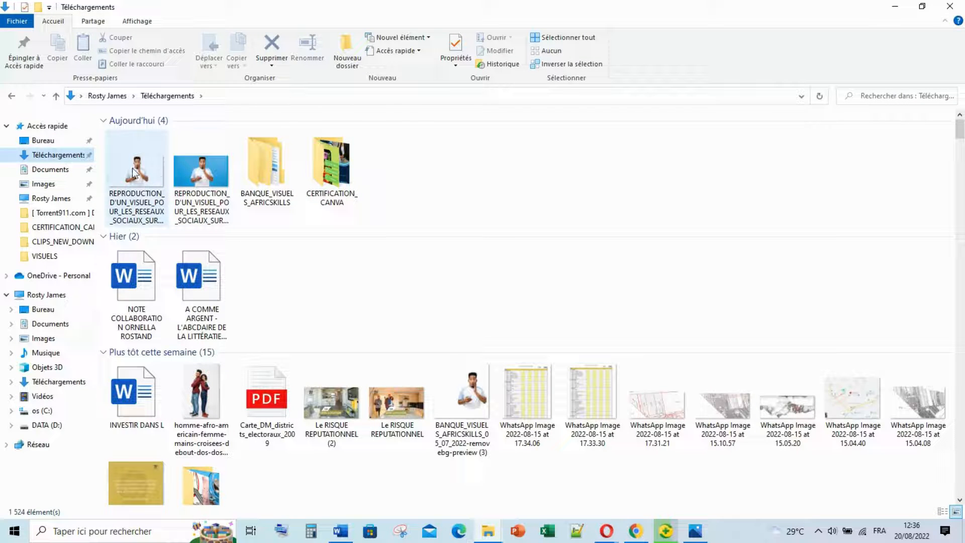
{"action": "left_click", "coordinate": [199, 171]}
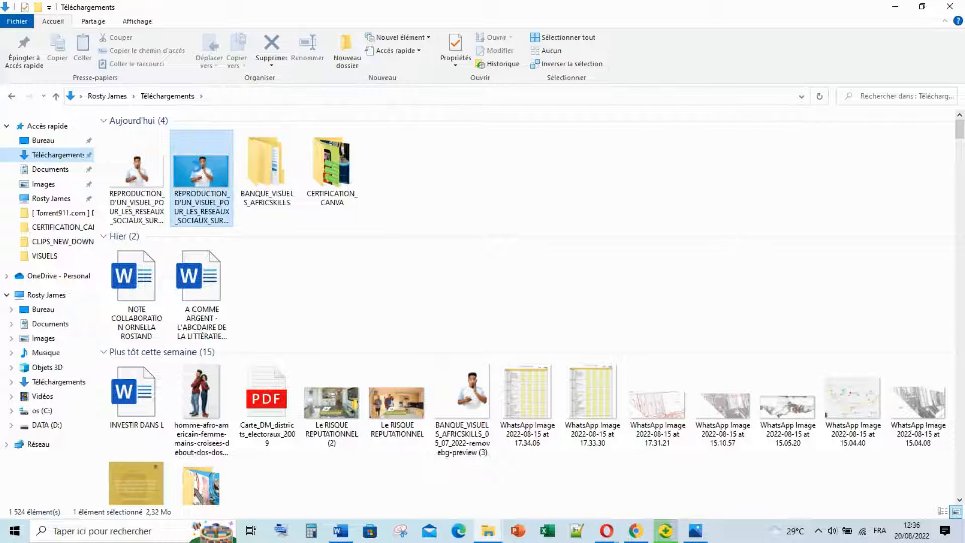
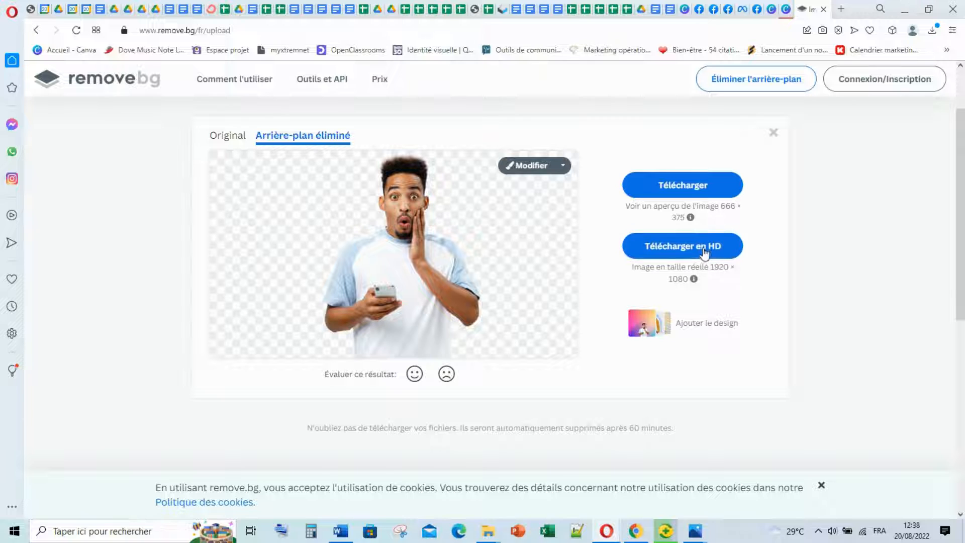
Skip the remove.bg sign-up and download the man's cutout as the 666 × 375 preview PNG.
{"action": "left_click", "coordinate": [702, 249]}
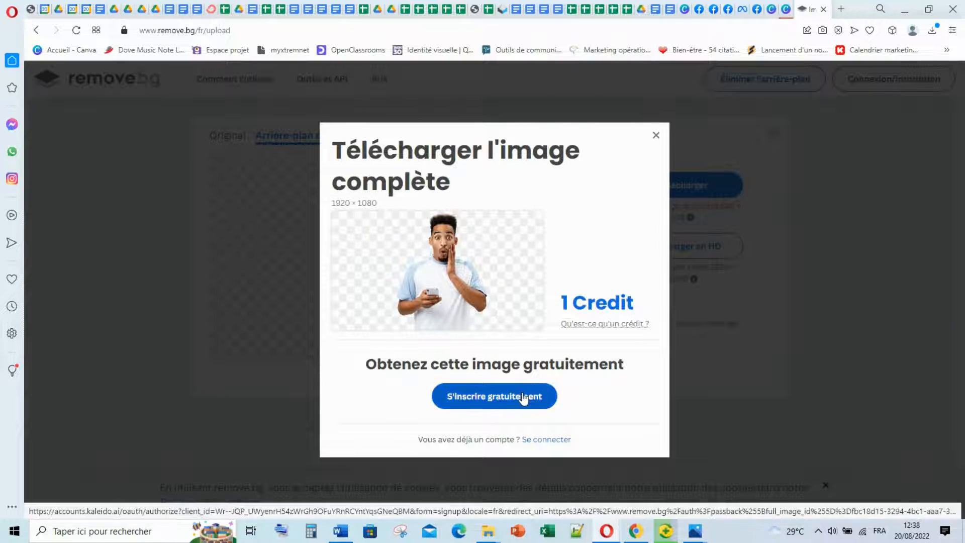
{"action": "left_click", "coordinate": [656, 137]}
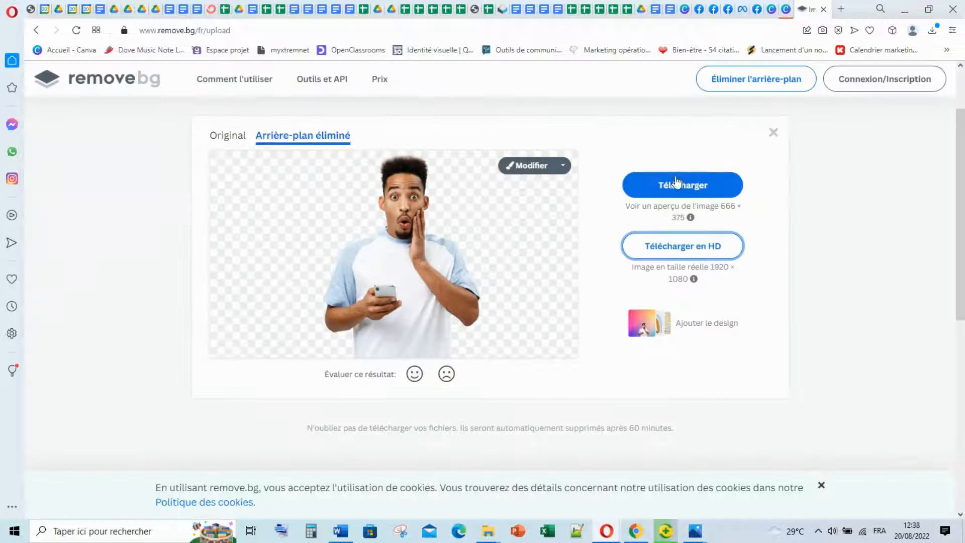
{"action": "left_click", "coordinate": [678, 181]}
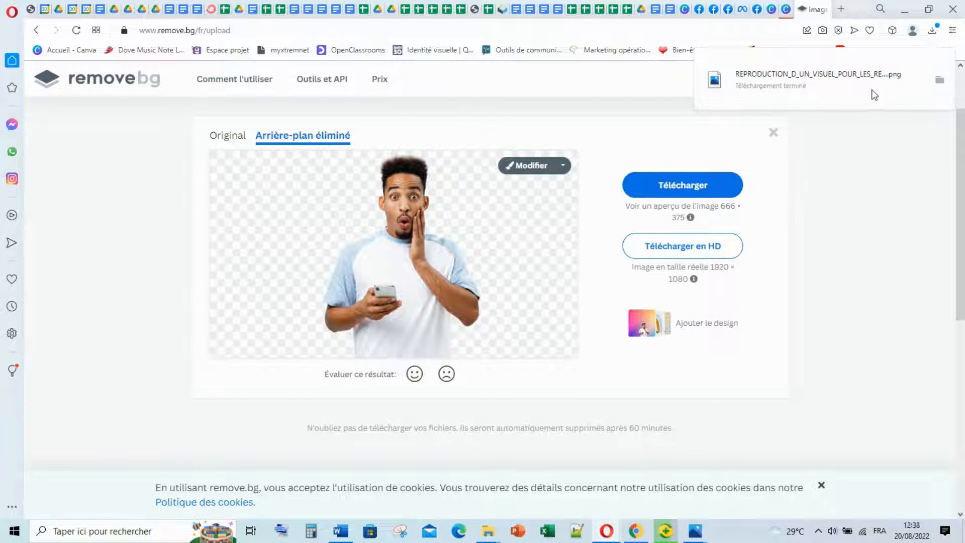
Refresh the Téléchargements folder so the new cutout is listed.
{"action": "mouse_move", "coordinate": [488, 531]}
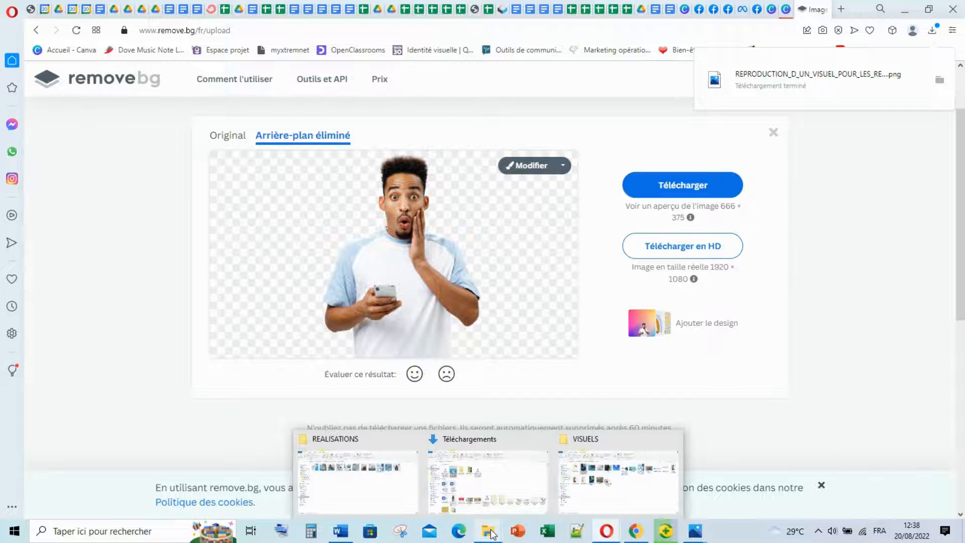
{"action": "left_click", "coordinate": [488, 464]}
{"action": "right_click", "coordinate": [531, 188]}
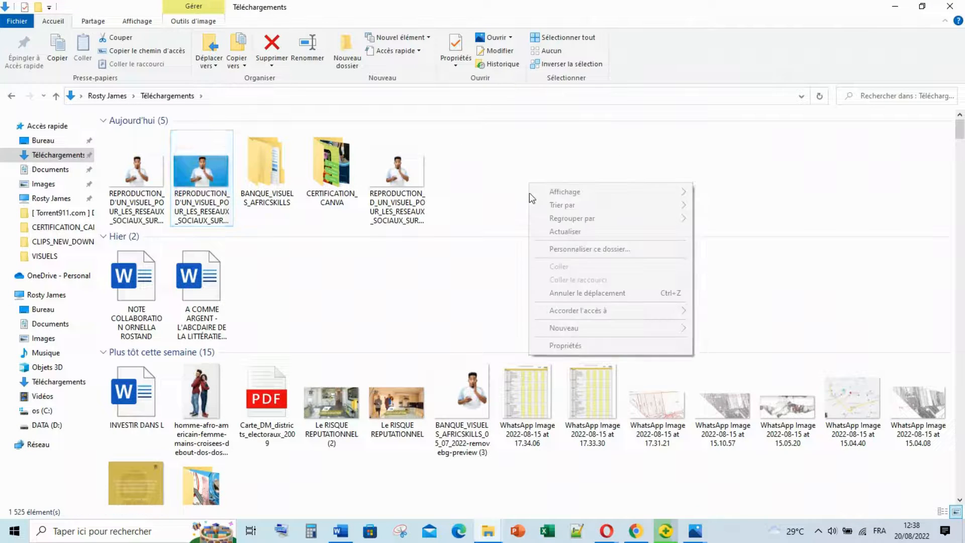
{"action": "left_click", "coordinate": [551, 235]}
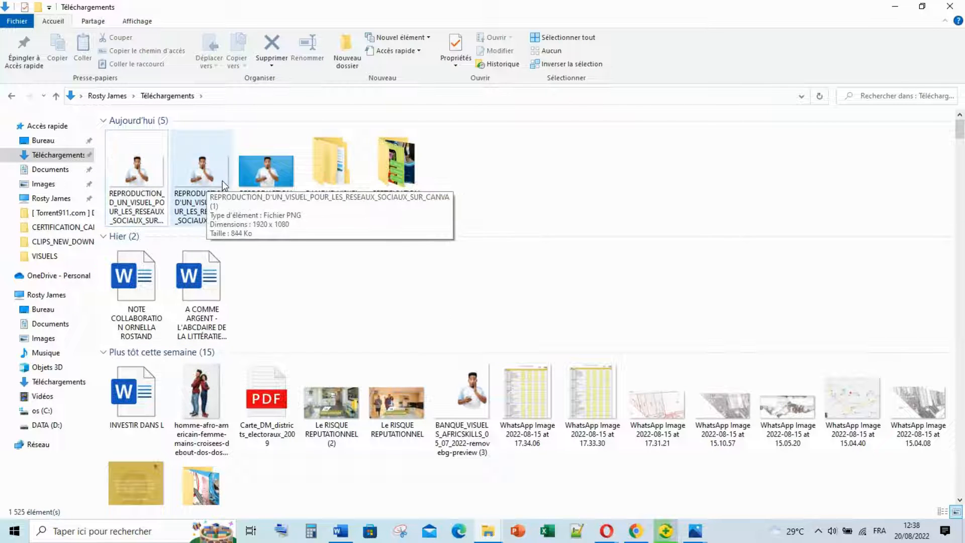
Open the new REPRODUCTION cutout, then drag it from Explorer onto the Canva post.
{"action": "double_click", "coordinate": [159, 193]}
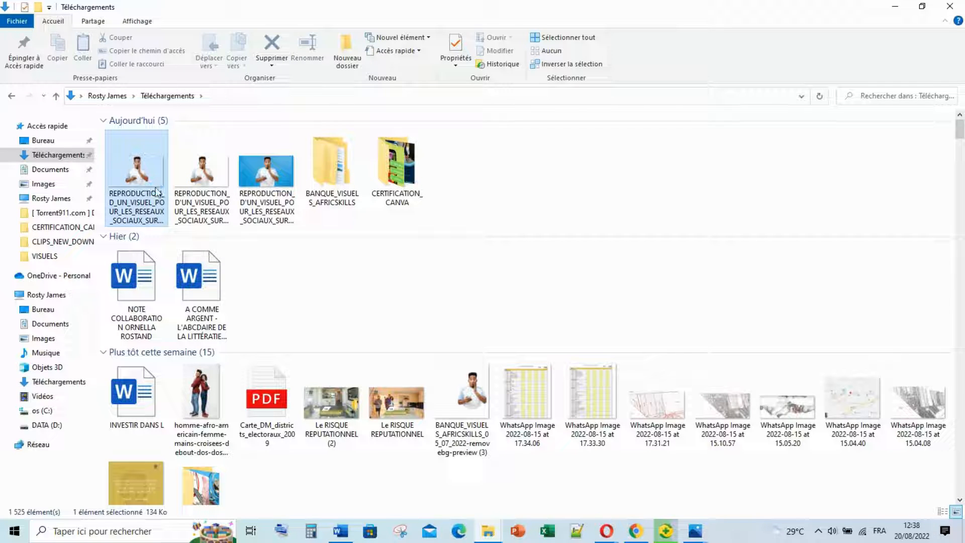
{"action": "left_click", "coordinate": [551, 151]}
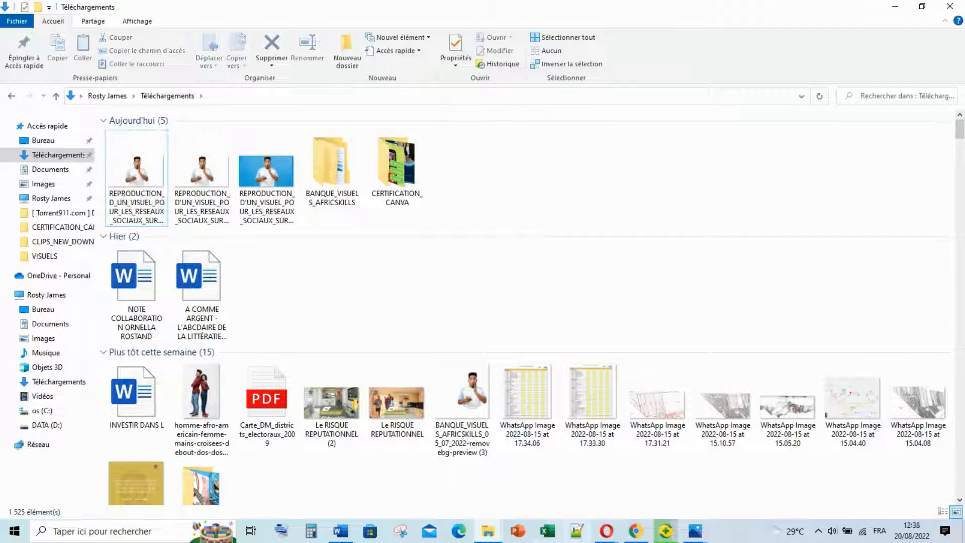
{"action": "left_click_drag", "start_coordinate": [138, 177], "coordinate": [551, 322]}
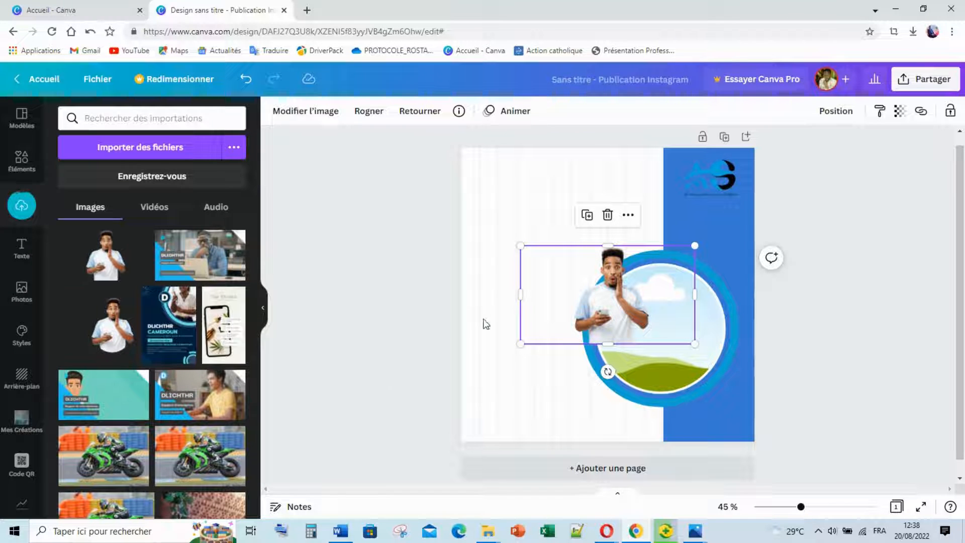
Drop the cutout into the circular frame, enlarging and centring the man inside it.
{"action": "left_click_drag", "start_coordinate": [619, 298], "coordinate": [671, 318]}
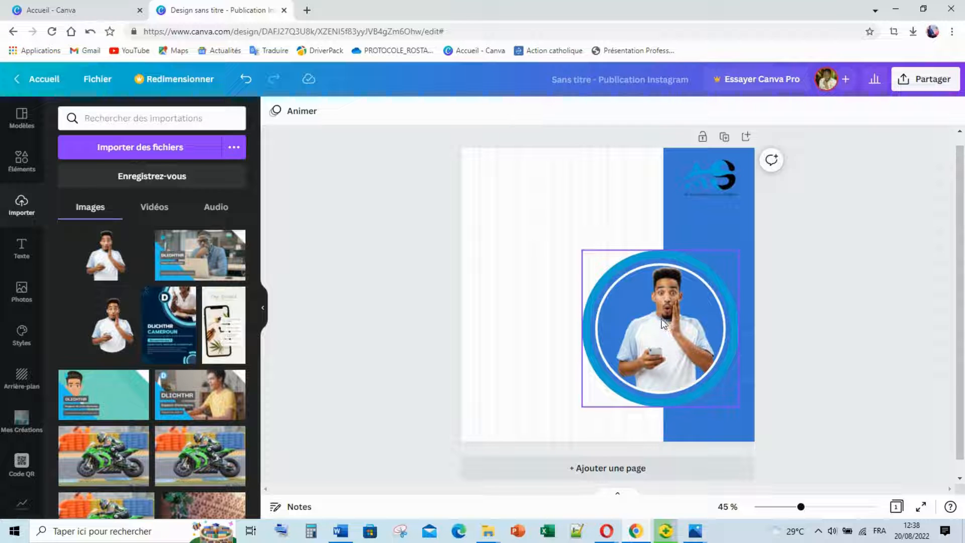
{"action": "double_click", "coordinate": [664, 319]}
{"action": "left_click_drag", "start_coordinate": [548, 263], "coordinate": [434, 116]}
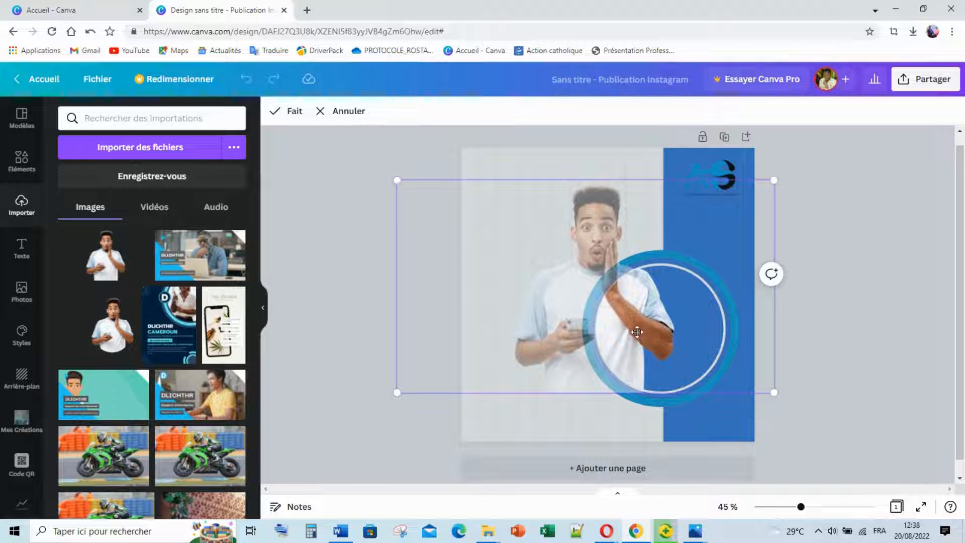
{"action": "left_click_drag", "start_coordinate": [637, 331], "coordinate": [709, 342]}
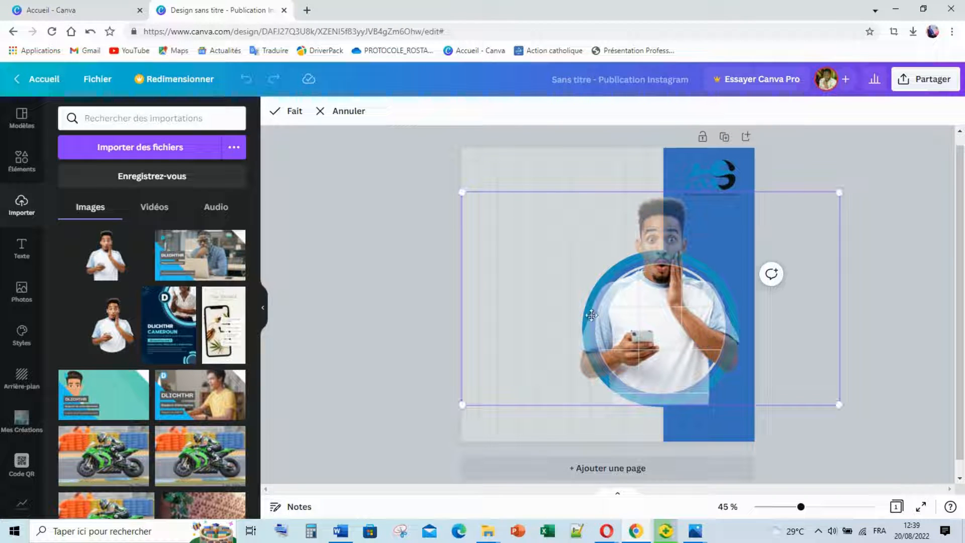
{"action": "left_click", "coordinate": [400, 274]}
{"action": "left_click_drag", "start_coordinate": [655, 291], "coordinate": [657, 297]}
Shrink the top-right logo and raise the photo inside the circular frame.
{"action": "left_click", "coordinate": [705, 199]}
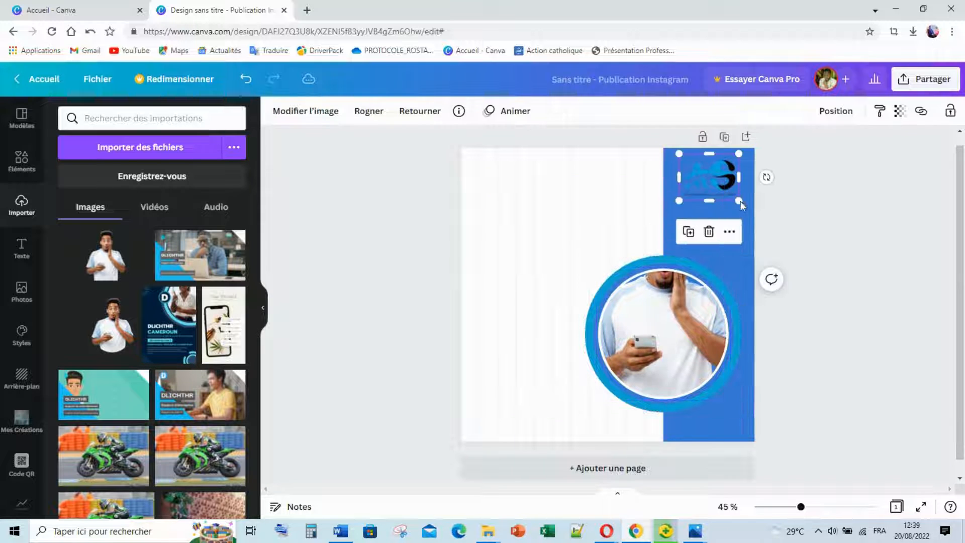
{"action": "left_click_drag", "start_coordinate": [742, 206], "coordinate": [713, 175]}
{"action": "left_click", "coordinate": [659, 325]}
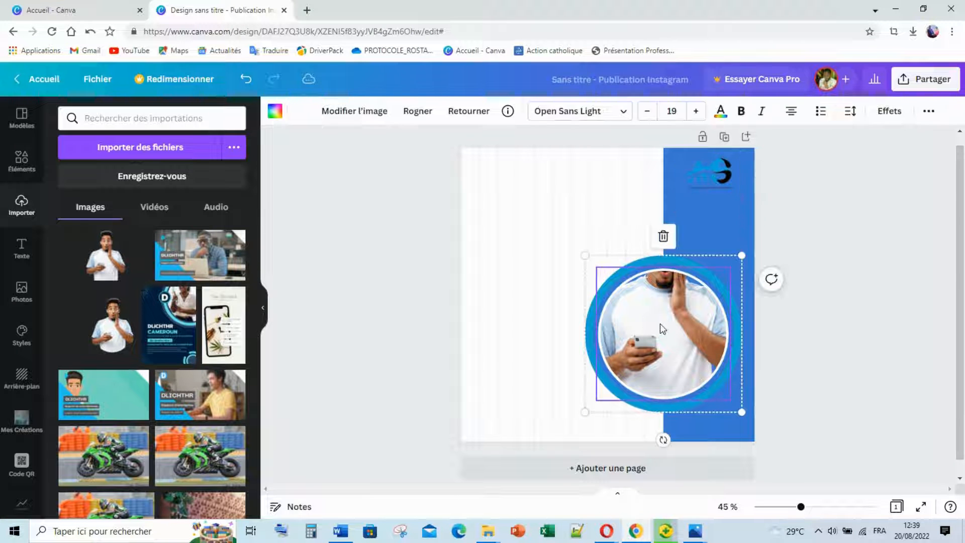
{"action": "double_click", "coordinate": [659, 324]}
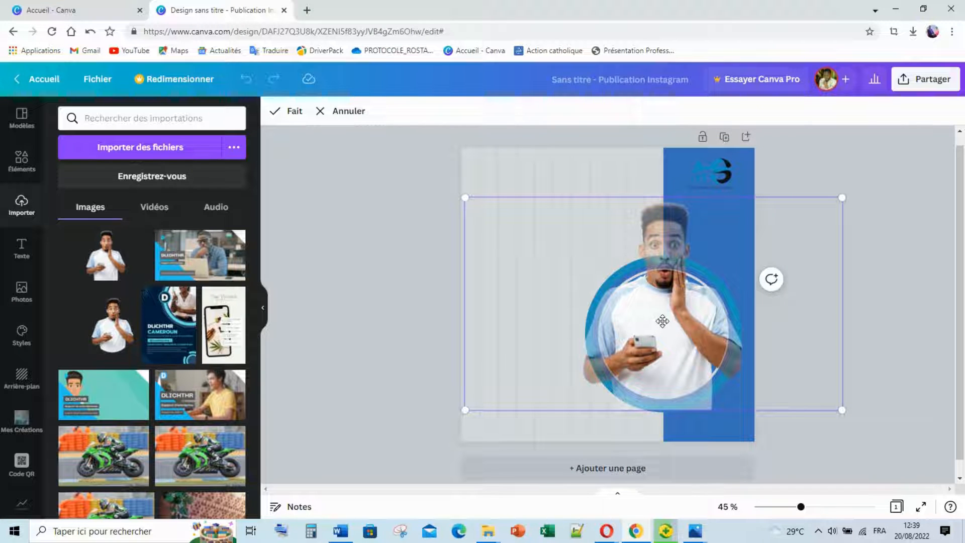
{"action": "left_click_drag", "start_coordinate": [664, 320], "coordinate": [664, 300]}
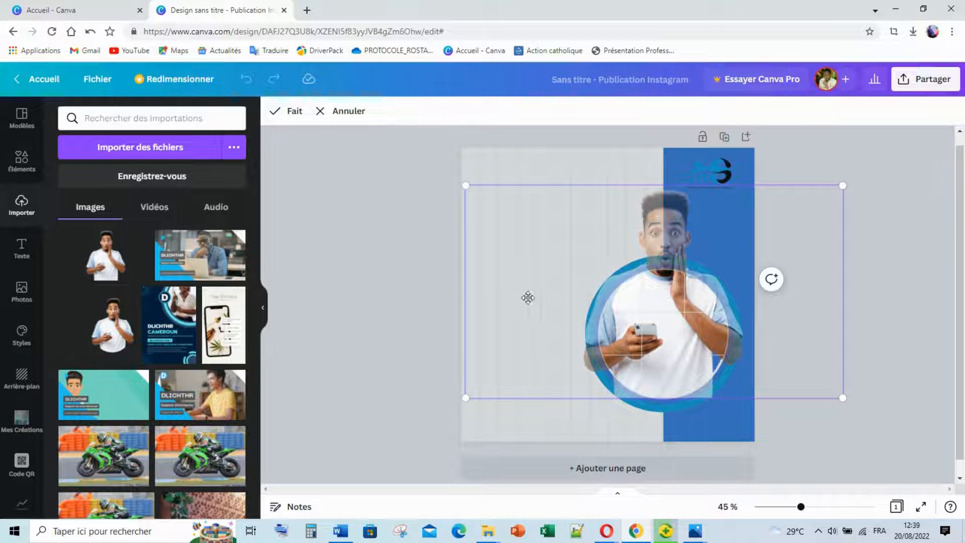
Add the man's cutout, trim its empty sides and enlarge it to about 566 × 725.
{"action": "left_click", "coordinate": [347, 262]}
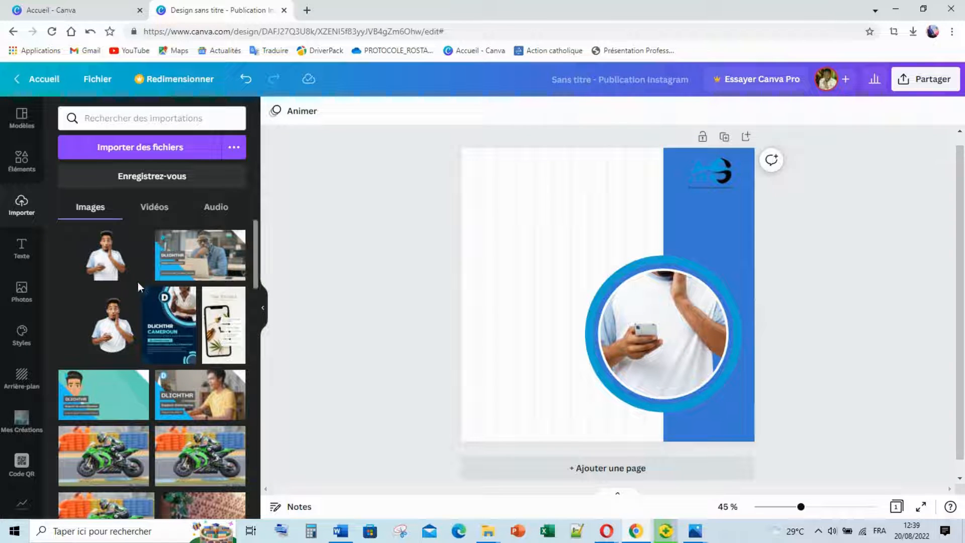
{"action": "left_click", "coordinate": [110, 265]}
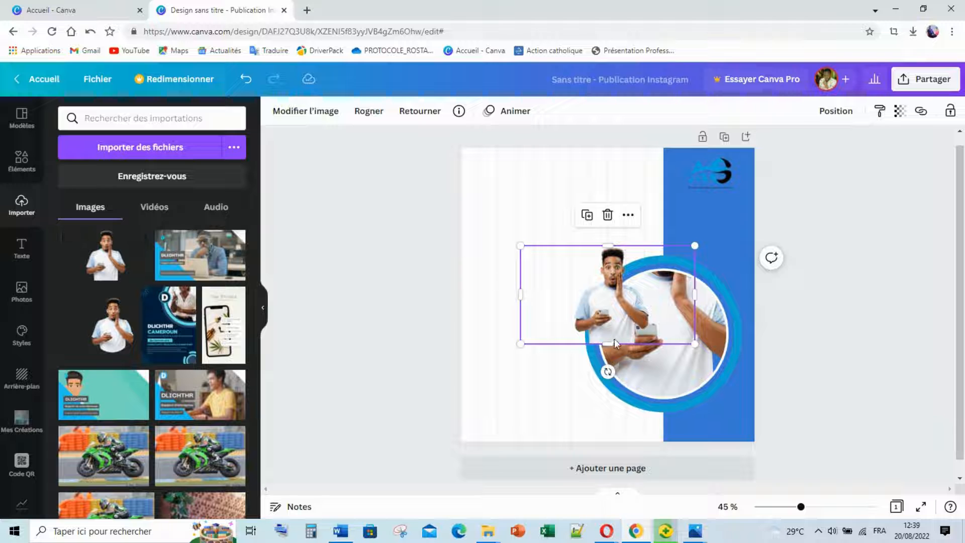
{"action": "left_click_drag", "start_coordinate": [519, 343], "coordinate": [482, 366]}
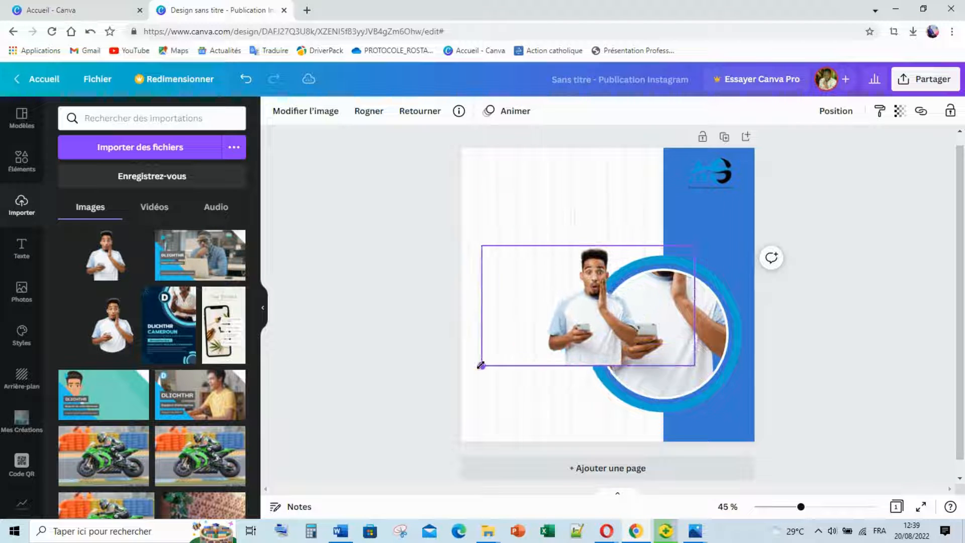
{"action": "left_click_drag", "start_coordinate": [696, 307], "coordinate": [639, 307]}
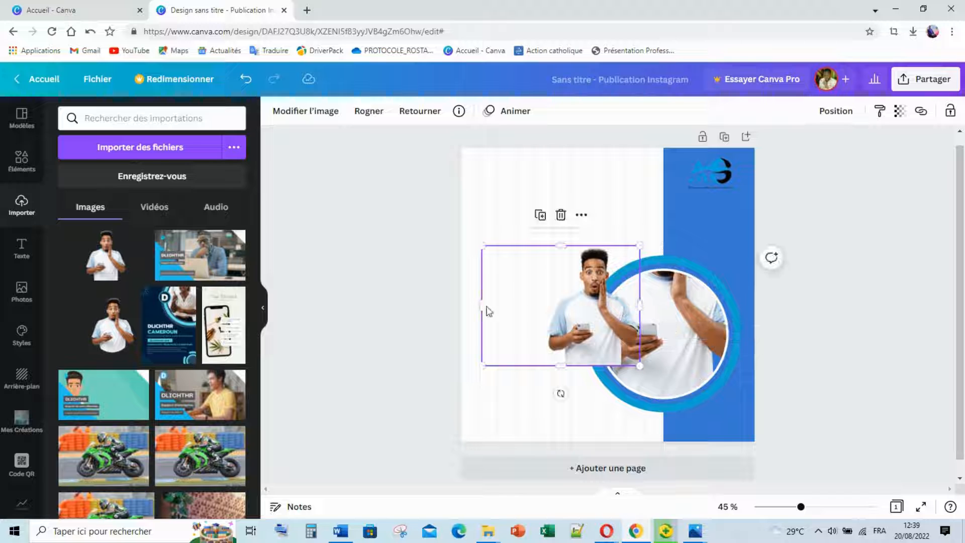
{"action": "left_click_drag", "start_coordinate": [482, 305], "coordinate": [546, 302]}
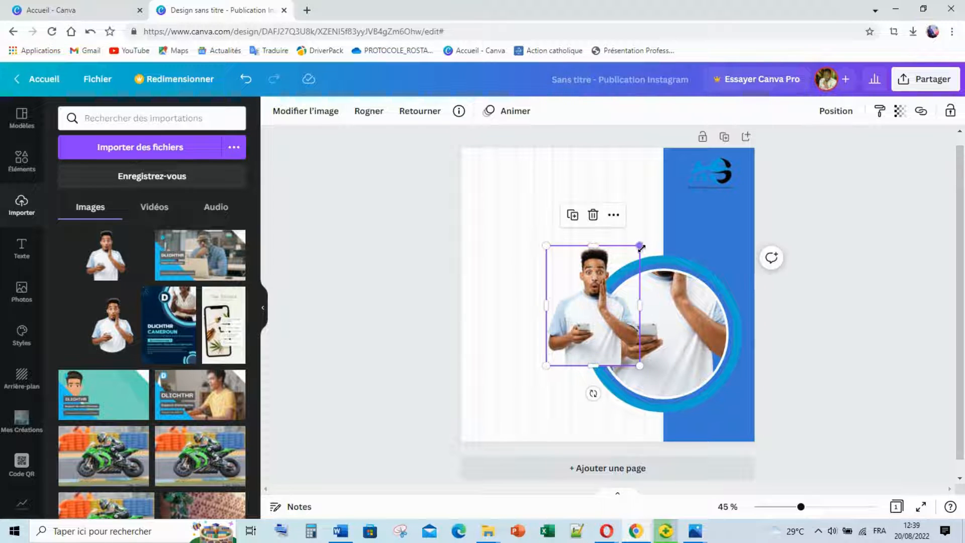
{"action": "left_click_drag", "start_coordinate": [639, 245], "coordinate": [673, 203]}
{"action": "left_click_drag", "start_coordinate": [606, 309], "coordinate": [565, 332]}
{"action": "left_click_drag", "start_coordinate": [633, 232], "coordinate": [677, 192]}
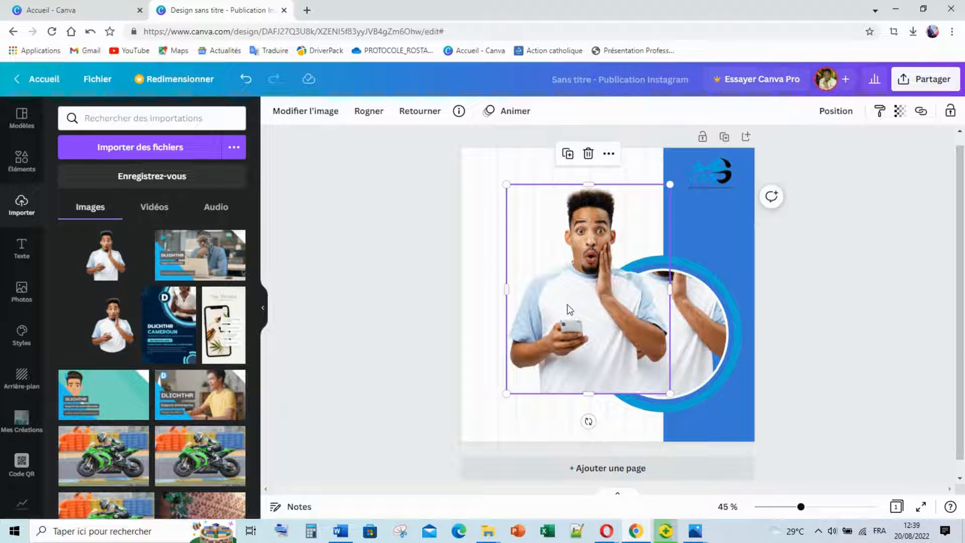
Nudge the man's photo right over the circle, shrink it slightly, and crop its bottom upward.
{"action": "mouse_move", "coordinate": [567, 307]}
{"action": "left_mouse_down"}
{"action": "mouse_move", "coordinate": [626, 294]}
{"action": "mouse_move", "coordinate": [566, 304]}
{"action": "left_mouse_up"}
{"action": "key", "text": "Right"}
{"action": "key", "text": "Right"}
{"action": "key", "text": "Right"}
{"action": "key", "text": "Right"}
{"action": "key", "text": "Right"}
{"action": "key", "text": "Right"}
{"action": "key", "text": "Right"}
{"action": "key", "text": "Right"}
{"action": "key", "text": "Right"}
{"action": "key", "text": "Right"}
{"action": "key", "text": "Right"}
{"action": "key", "text": "Right"}
{"action": "key", "text": "Right"}
{"action": "key", "text": "Right"}
{"action": "key", "text": "Right"}
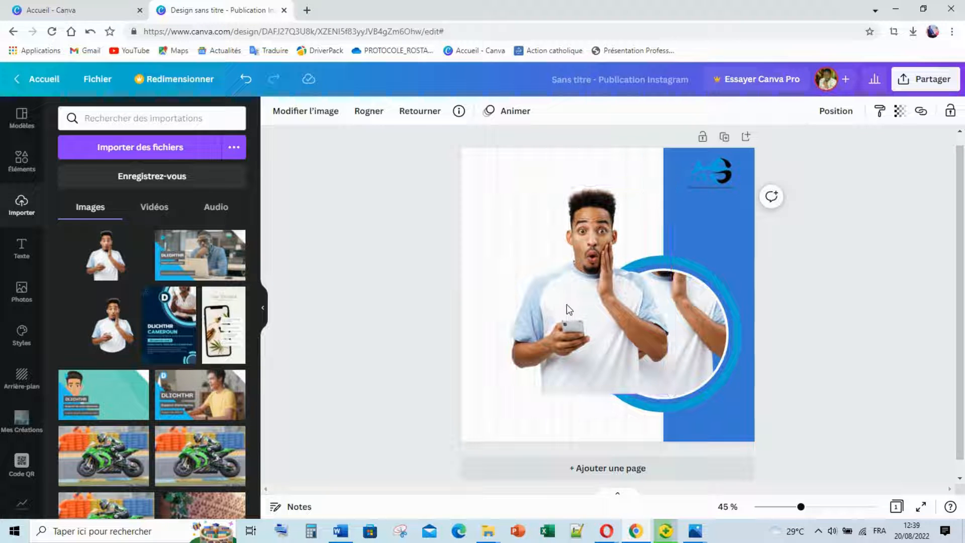
{"action": "key", "text": "Right"}
{"action": "key", "text": "Right"}
{"action": "key", "text": "Right"}
{"action": "key", "text": "Right"}
{"action": "key", "text": "Right"}
{"action": "key", "text": "Right"}
{"action": "key", "text": "Right"}
{"action": "key", "text": "Right"}
{"action": "key", "text": "Right"}
{"action": "key", "text": "Right"}
{"action": "key", "text": "Right"}
{"action": "key", "text": "Right"}
{"action": "key", "text": "Right"}
{"action": "key", "text": "Right"}
{"action": "key", "text": "Right"}
{"action": "key", "text": "Right"}
{"action": "key", "text": "Right"}
{"action": "key", "text": "Right"}
{"action": "key", "text": "Right"}
{"action": "key", "text": "Right"}
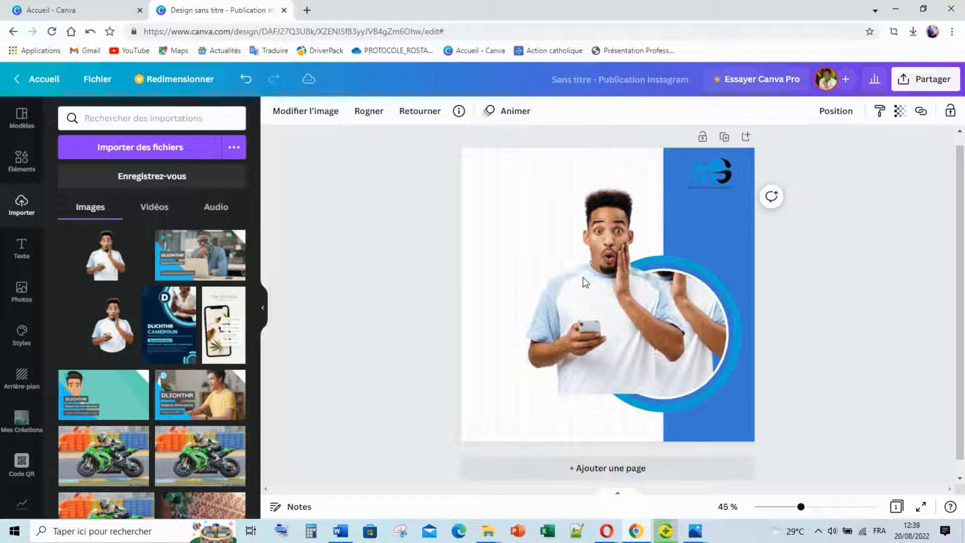
{"action": "key", "text": "Right"}
{"action": "key", "text": "Right"}
{"action": "key", "text": "Right"}
{"action": "key", "text": "Right"}
{"action": "key", "text": "Right"}
{"action": "key", "text": "Right"}
{"action": "key", "text": "Right"}
{"action": "key", "text": "Right"}
{"action": "key", "text": "Right"}
{"action": "key", "text": "Right"}
{"action": "key", "text": "Right"}
{"action": "key", "text": "Right"}
{"action": "key", "text": "Right"}
{"action": "key", "text": "Right"}
{"action": "key", "text": "Right"}
{"action": "key", "text": "Right"}
{"action": "key", "text": "Right"}
{"action": "key", "text": "Right"}
{"action": "key", "text": "Right"}
{"action": "key", "text": "Right"}
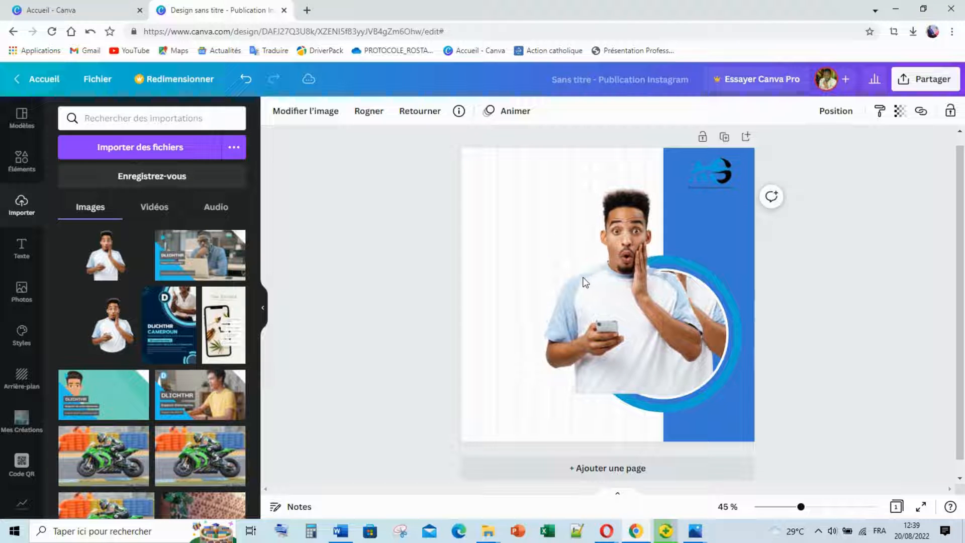
{"action": "key", "text": "Right"}
{"action": "key", "text": "Right"}
{"action": "key", "text": "Right"}
{"action": "key", "text": "Right"}
{"action": "key", "text": "Right"}
{"action": "key", "text": "Right"}
{"action": "key", "text": "Right"}
{"action": "key", "text": "Right"}
{"action": "key", "text": "Right"}
{"action": "key", "text": "Right"}
{"action": "key", "text": "Right"}
{"action": "key", "text": "Right"}
{"action": "key", "text": "Right"}
{"action": "key", "text": "Right"}
{"action": "key", "text": "Right"}
{"action": "key", "text": "Right"}
{"action": "key", "text": "Right"}
{"action": "key", "text": "Right"}
{"action": "key", "text": "Right"}
{"action": "key", "text": "Right"}
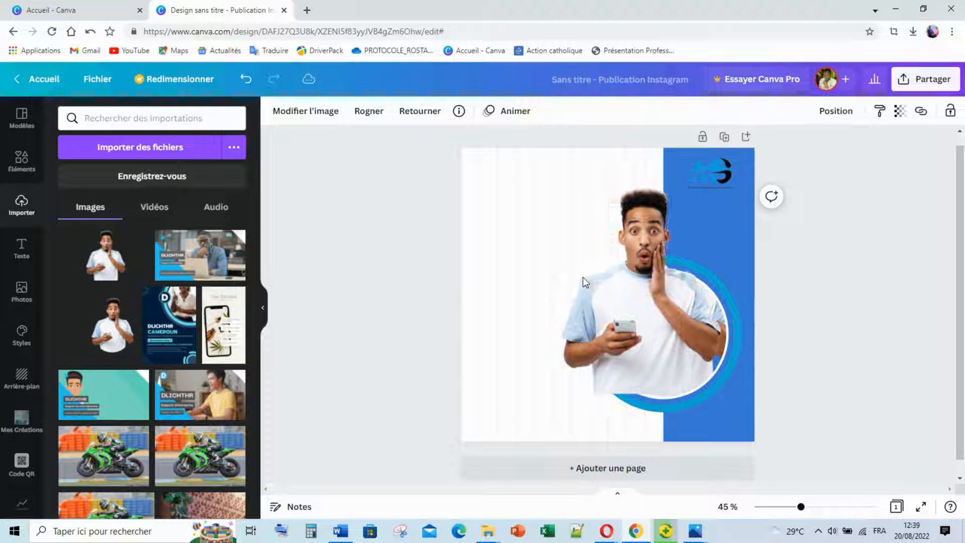
{"action": "key", "text": "Right"}
{"action": "key", "text": "Right"}
{"action": "key", "text": "Right"}
{"action": "key", "text": "Right"}
{"action": "key", "text": "Right"}
{"action": "key", "text": "Right"}
{"action": "key", "text": "Right"}
{"action": "key", "text": "Right"}
{"action": "key", "text": "Right"}
{"action": "key", "text": "Right"}
{"action": "key", "text": "Right"}
{"action": "key", "text": "Right"}
{"action": "key", "text": "Right"}
{"action": "key", "text": "Right"}
{"action": "key", "text": "Right"}
{"action": "key", "text": "Right"}
{"action": "key", "text": "Right"}
{"action": "key", "text": "Right"}
{"action": "key", "text": "Right"}
{"action": "key", "text": "Right"}
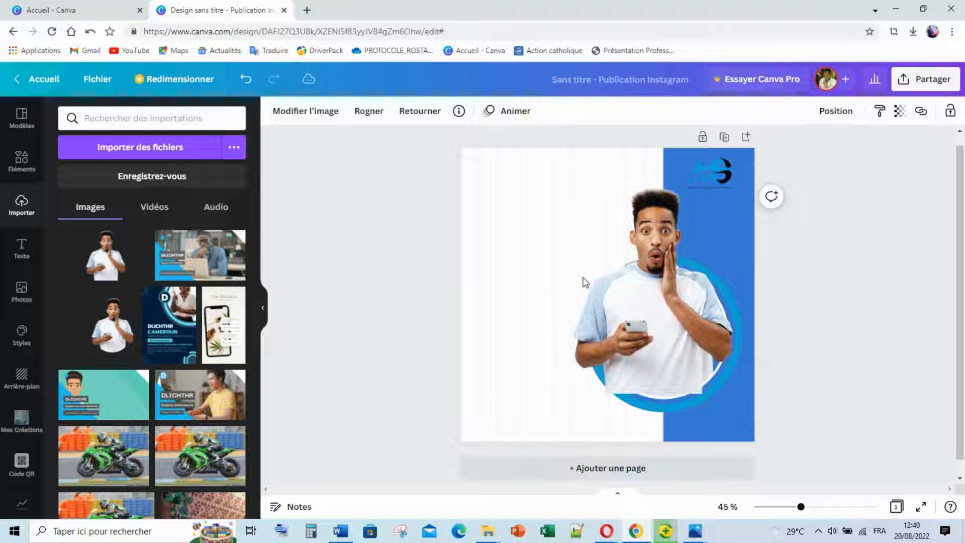
{"action": "key", "text": "Right"}
{"action": "key", "text": "Right"}
{"action": "key", "text": "Right"}
{"action": "key", "text": "Right"}
{"action": "key", "text": "Right"}
{"action": "key", "text": "Right"}
{"action": "key", "text": "Right"}
{"action": "key", "text": "Right"}
{"action": "key", "text": "Right"}
{"action": "key", "text": "Right"}
{"action": "key", "text": "Right"}
{"action": "key", "text": "Right"}
{"action": "key", "text": "Right"}
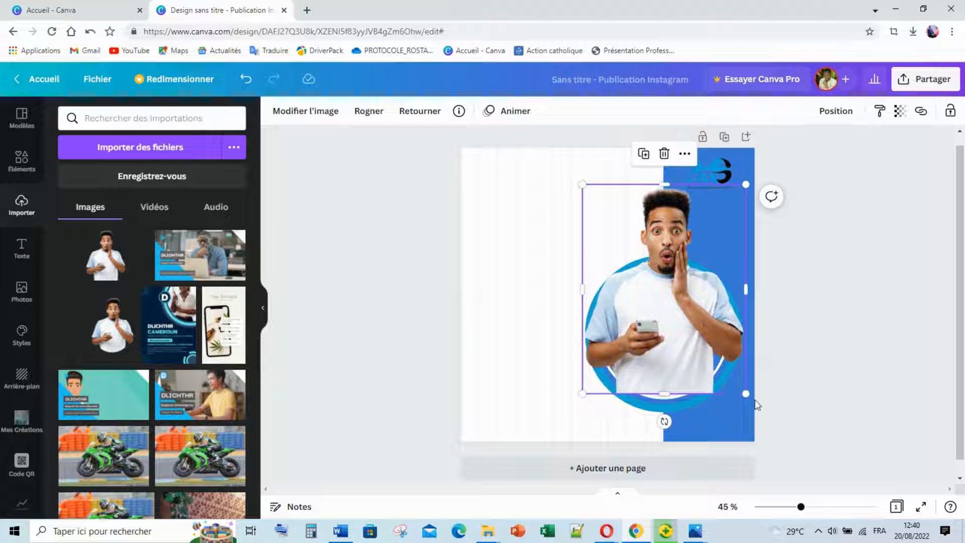
{"action": "mouse_move", "coordinate": [746, 393]}
{"action": "left_mouse_down"}
{"action": "mouse_move", "coordinate": [738, 386]}
{"action": "mouse_move", "coordinate": [746, 397]}
{"action": "left_mouse_up"}
{"action": "key", "text": "Left"}
{"action": "key", "text": "Left"}
{"action": "key", "text": "Left"}
{"action": "key", "text": "Left"}
{"action": "key", "text": "Left"}
{"action": "key", "text": "Left"}
{"action": "key", "text": "Left"}
{"action": "key", "text": "Left"}
{"action": "key", "text": "Left"}
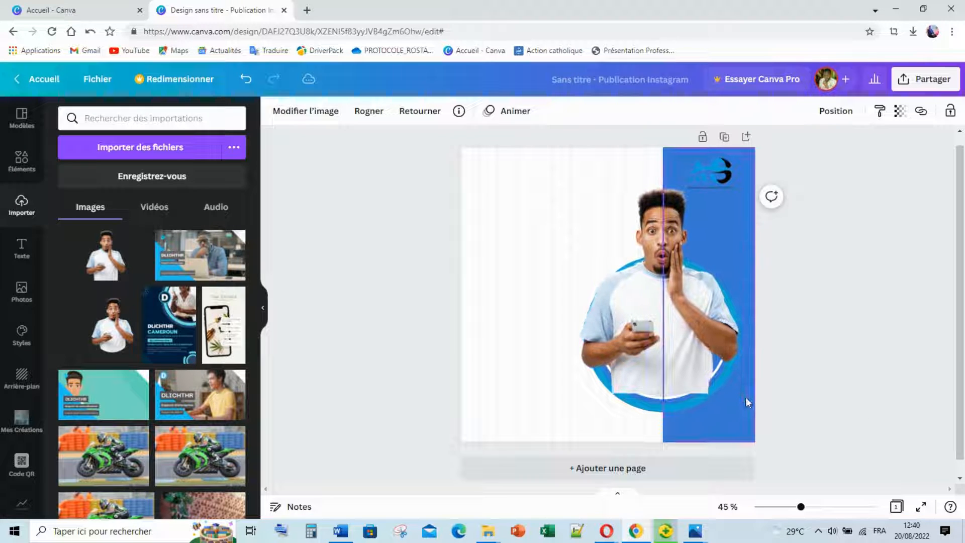
{"action": "left_click", "coordinate": [709, 393]}
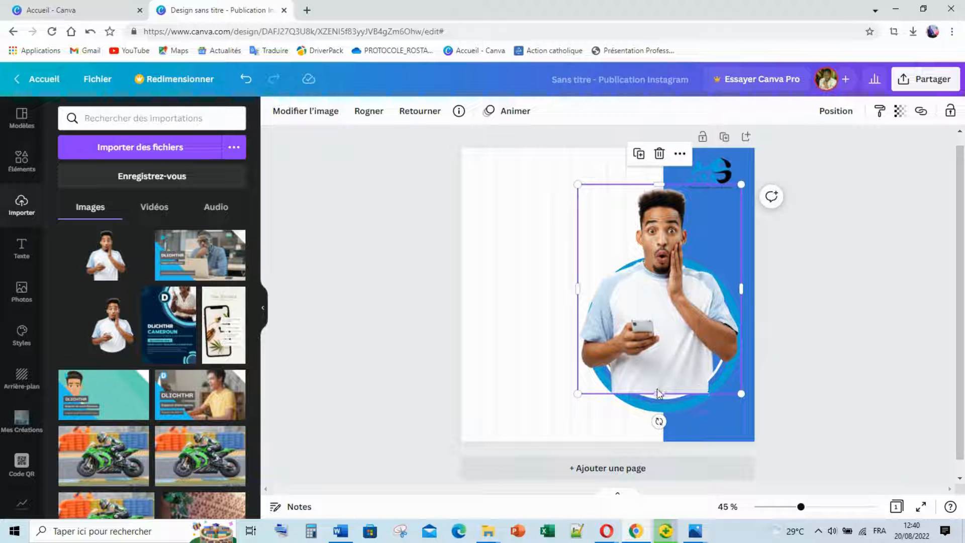
{"action": "left_click_drag", "start_coordinate": [659, 393], "coordinate": [672, 361]}
Adjust the photo's bottom crop edge and nudge it up and right.
{"action": "left_click", "coordinate": [514, 382]}
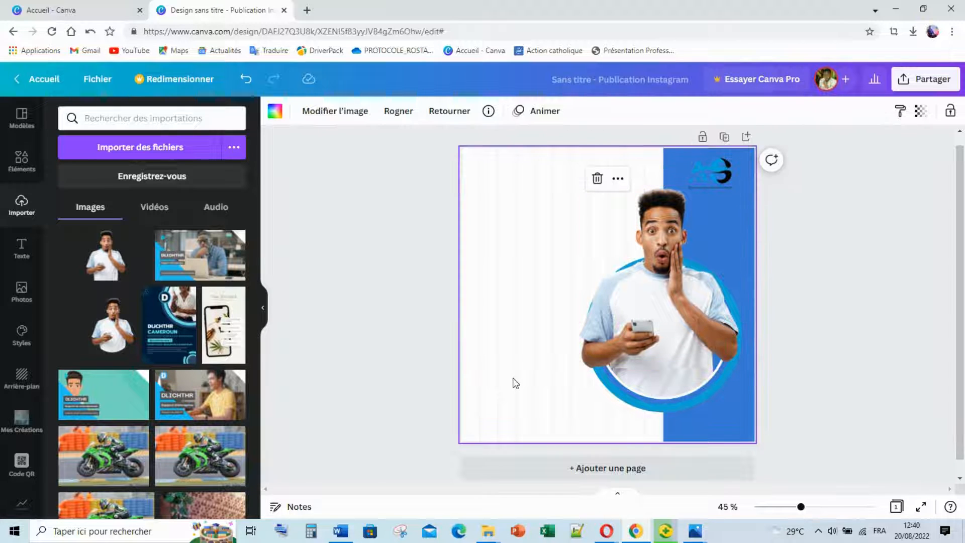
{"action": "left_click", "coordinate": [670, 358]}
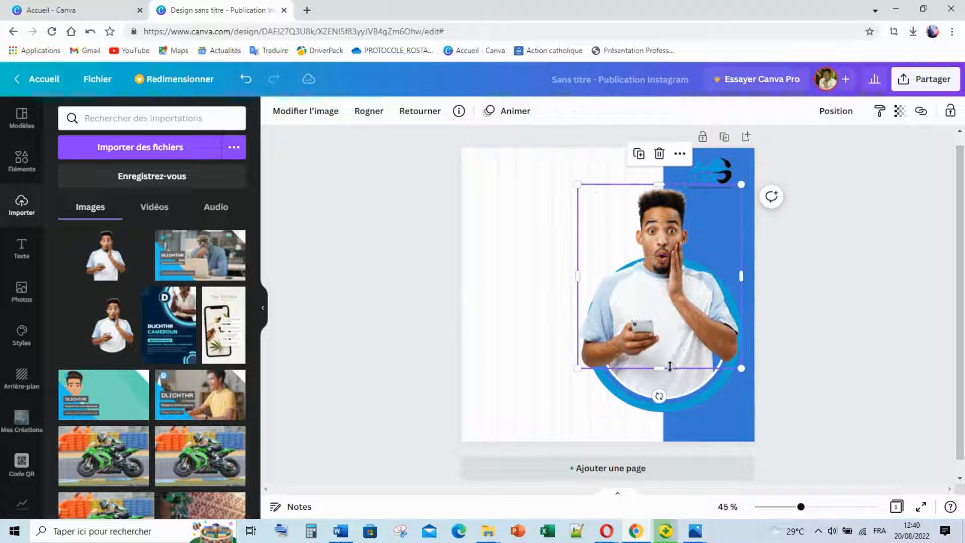
{"action": "left_click_drag", "start_coordinate": [670, 366], "coordinate": [664, 366]}
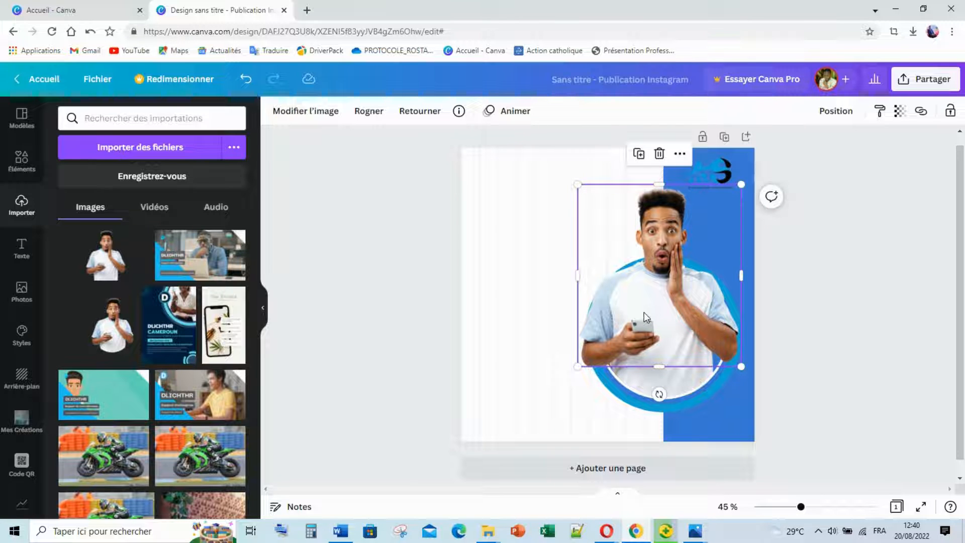
{"action": "key", "text": "Up"}
{"action": "key", "text": "Up"}
{"action": "key", "text": "Up"}
{"action": "key", "text": "Right"}
{"action": "key", "text": "Right"}
{"action": "key", "text": "Right"}
{"action": "key", "text": "Right"}
{"action": "key", "text": "Right"}
{"action": "key", "text": "Right"}
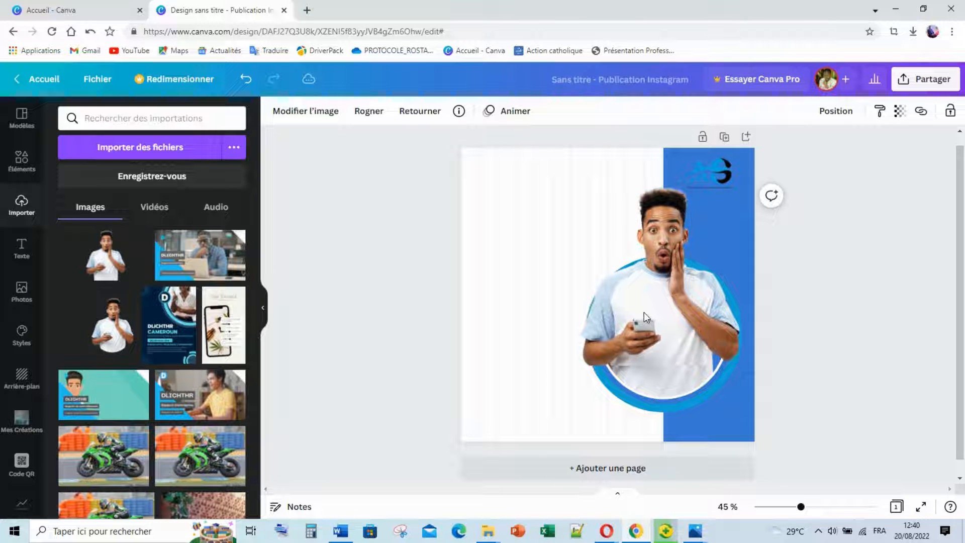
{"action": "key", "text": "Right"}
{"action": "key", "text": "Right"}
{"action": "key", "text": "Right"}
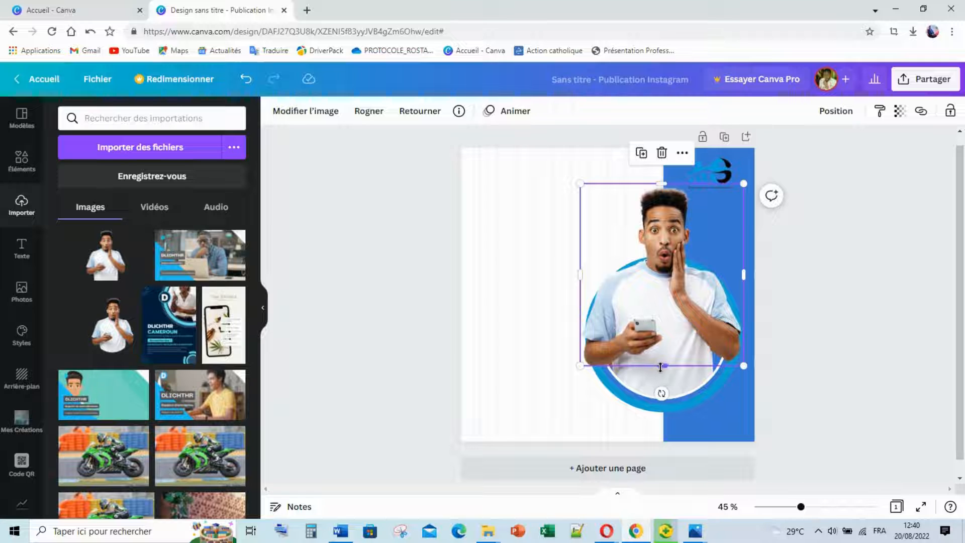
{"action": "left_click_drag", "start_coordinate": [665, 366], "coordinate": [666, 373]}
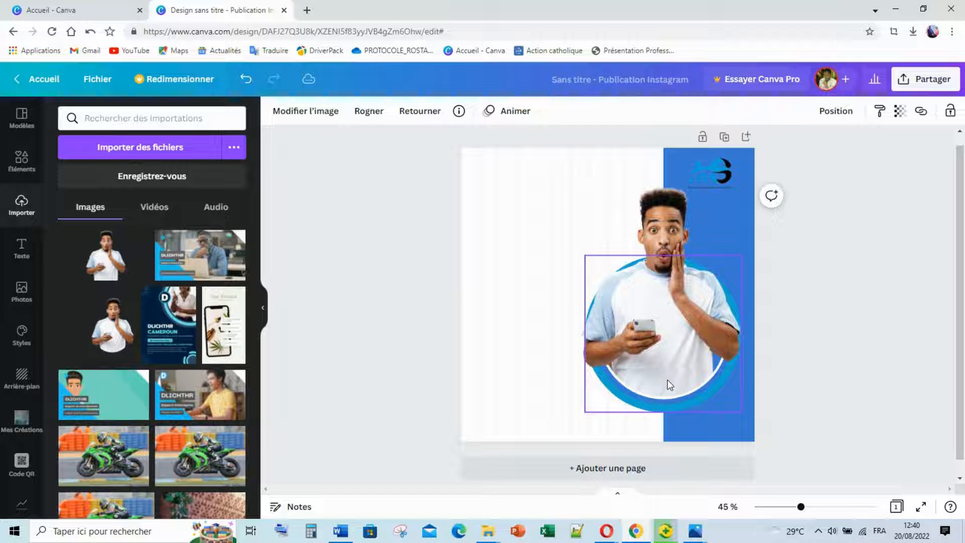
{"action": "key", "text": "Right"}
{"action": "key", "text": "Right"}
{"action": "key", "text": "Right"}
{"action": "key", "text": "Right"}
{"action": "key", "text": "Right"}
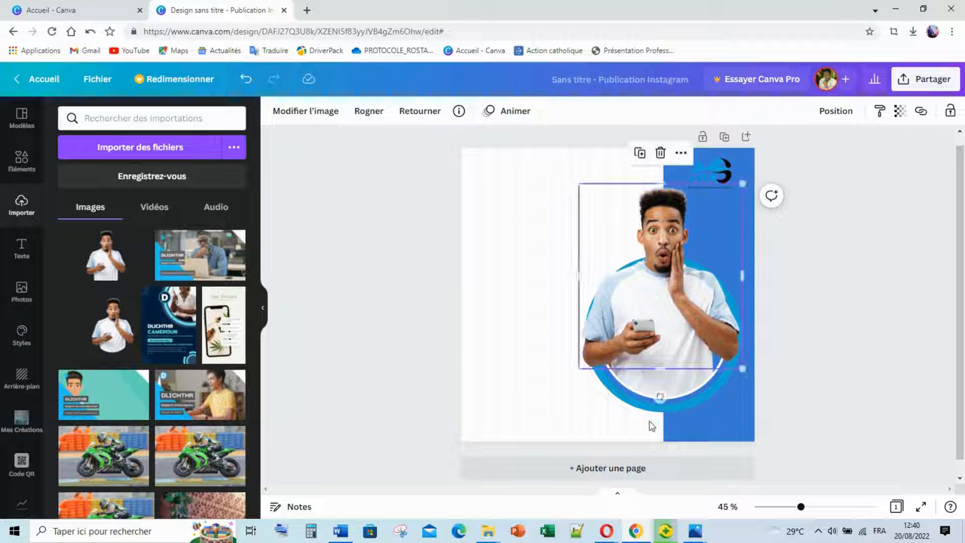
{"action": "key", "text": "Right"}
{"action": "key", "text": "Right"}
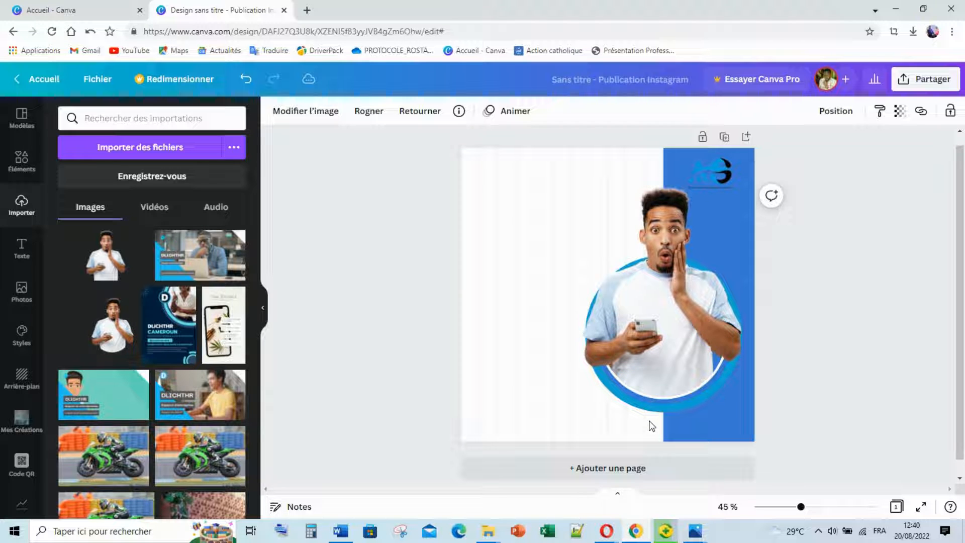
{"action": "key", "text": "Right"}
{"action": "key", "text": "Left"}
{"action": "key", "text": "Left"}
{"action": "left_click", "coordinate": [827, 347]}
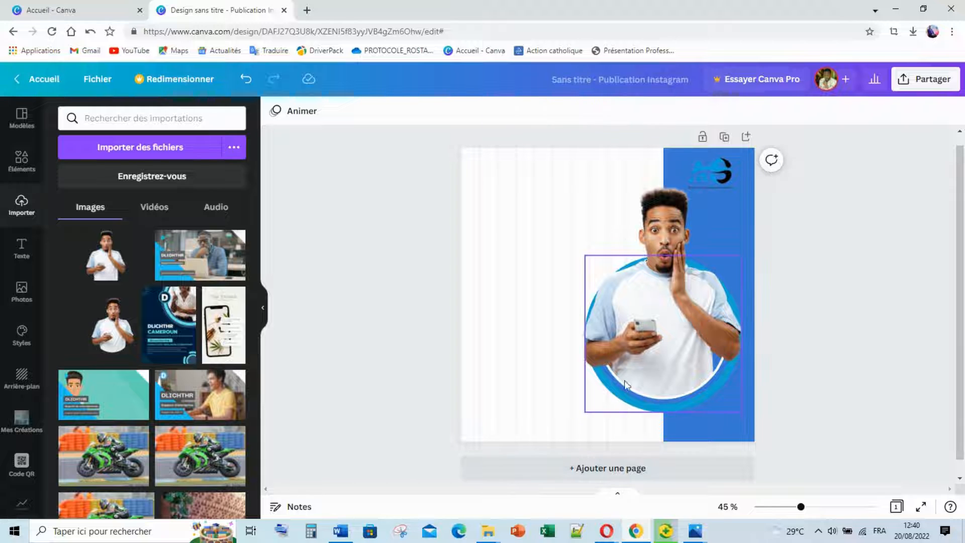
Nudge the man's photo left to align it and shrink it slightly.
{"action": "left_click", "coordinate": [650, 367]}
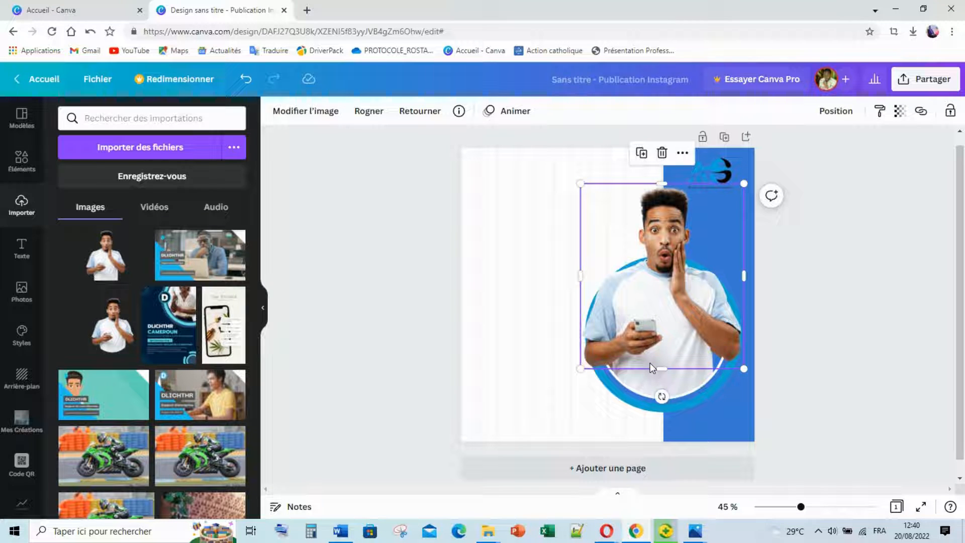
{"action": "left_click", "coordinate": [837, 286]}
{"action": "left_click", "coordinate": [672, 332]}
{"action": "key", "text": "Left"}
{"action": "key", "text": "Left"}
{"action": "key", "text": "Left"}
{"action": "key", "text": "Left"}
{"action": "key", "text": "Left"}
{"action": "key", "text": "Left"}
{"action": "key", "text": "Left"}
{"action": "key", "text": "Left"}
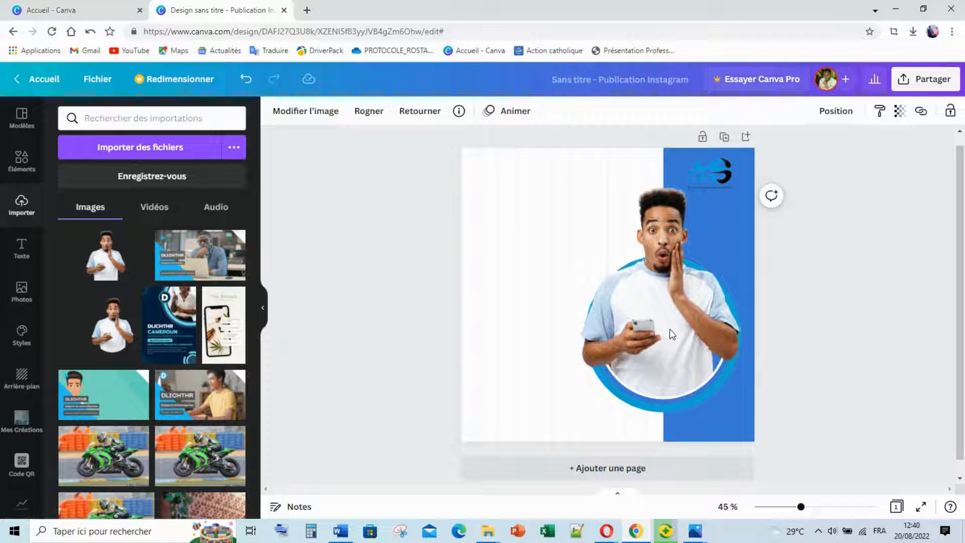
{"action": "key", "text": "Left"}
{"action": "key", "text": "Left"}
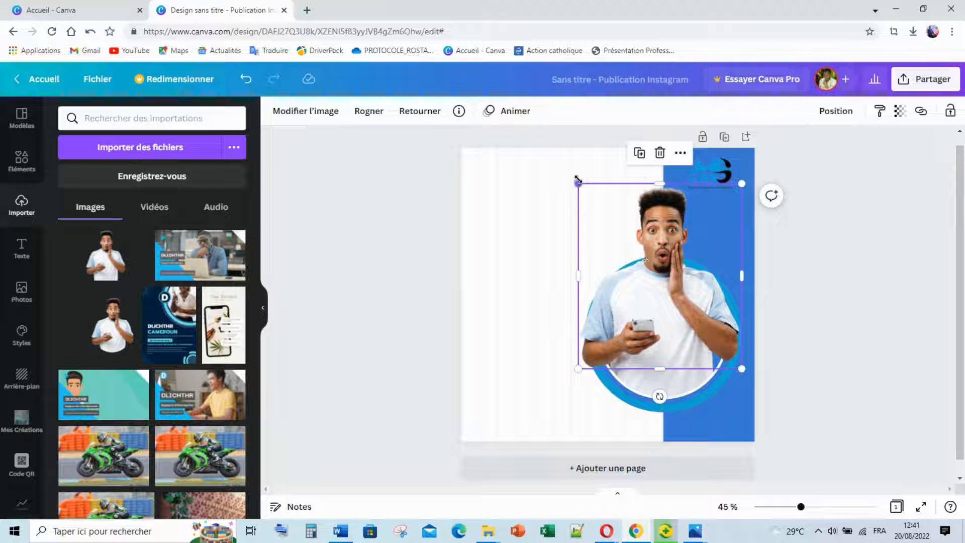
{"action": "left_click_drag", "start_coordinate": [578, 180], "coordinate": [582, 186]}
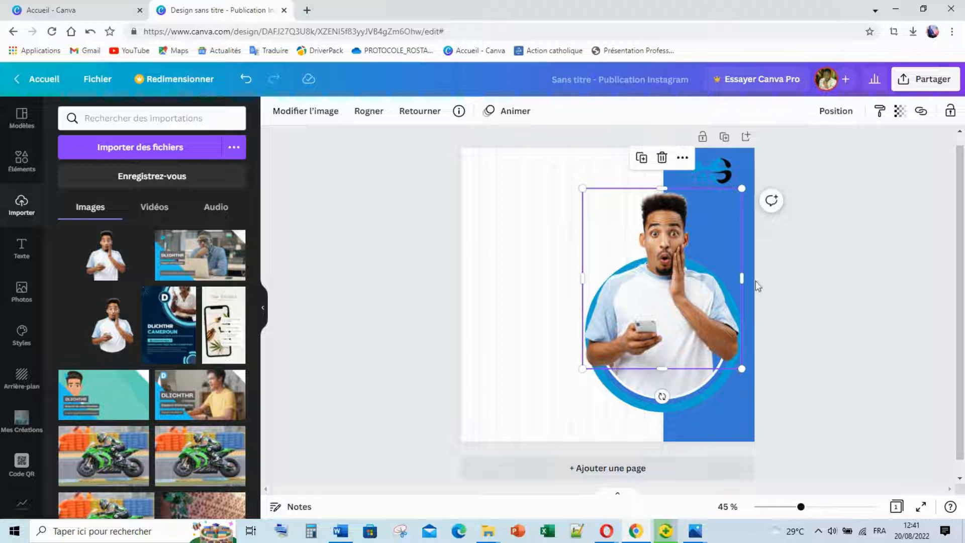
{"action": "left_click", "coordinate": [793, 295]}
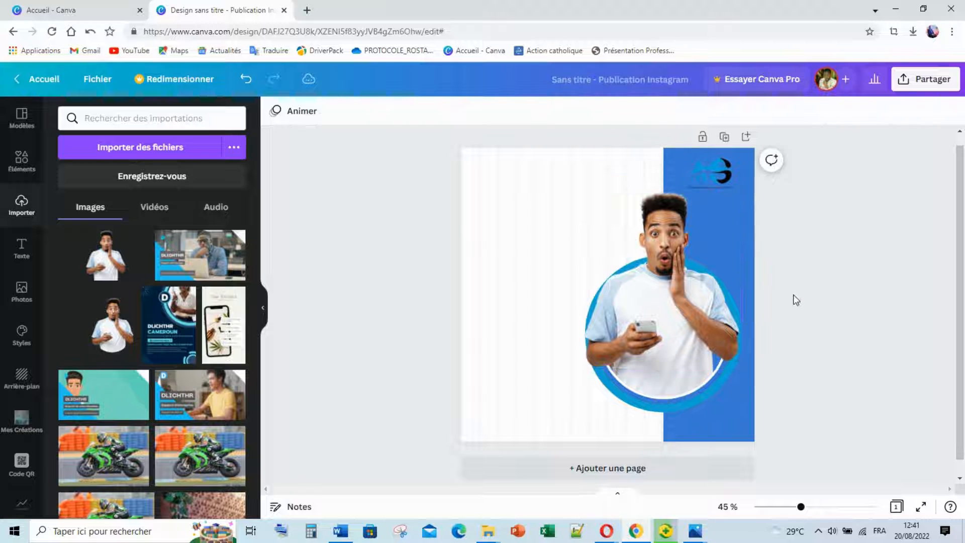
Check the fit and shift the man's photo a few pixels right.
{"action": "left_click", "coordinate": [693, 334]}
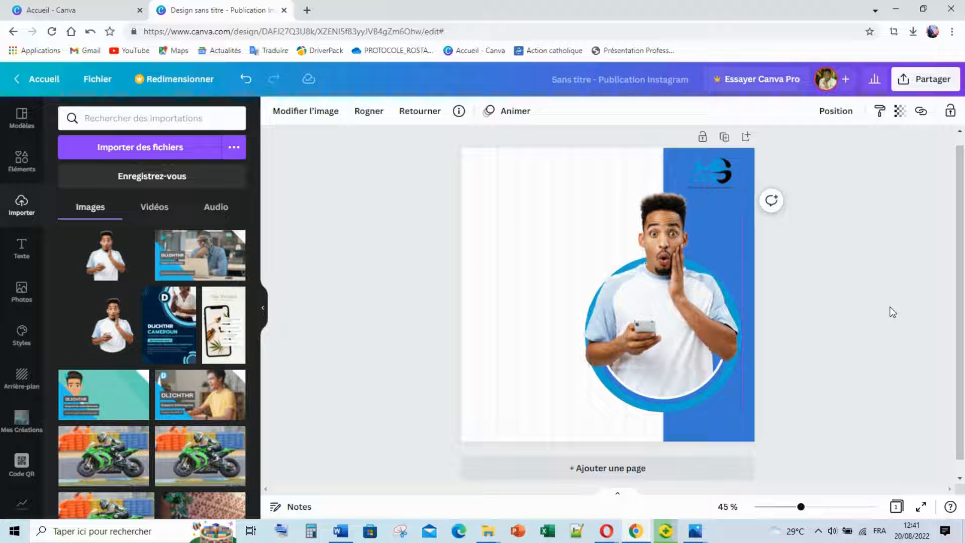
{"action": "left_click", "coordinate": [879, 307]}
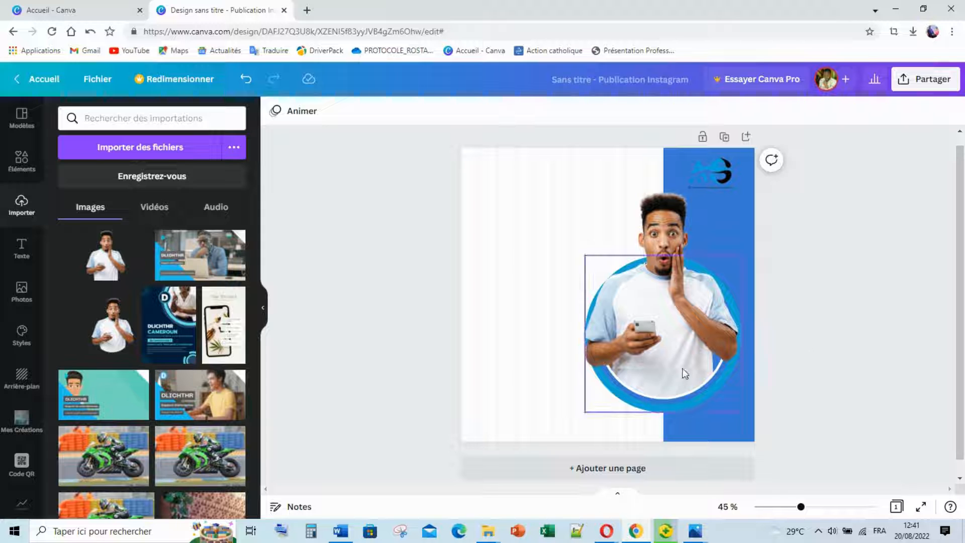
{"action": "left_click", "coordinate": [655, 345]}
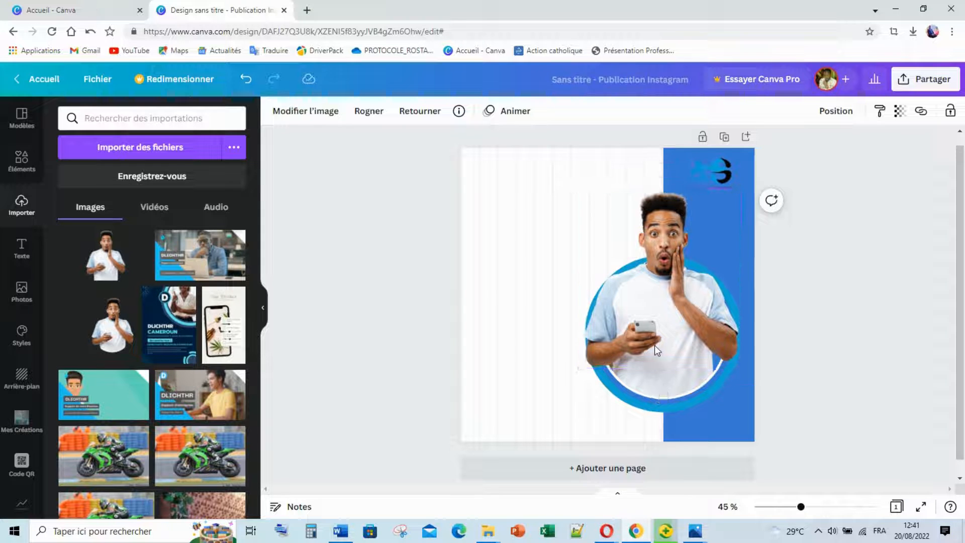
{"action": "left_click", "coordinate": [808, 319]}
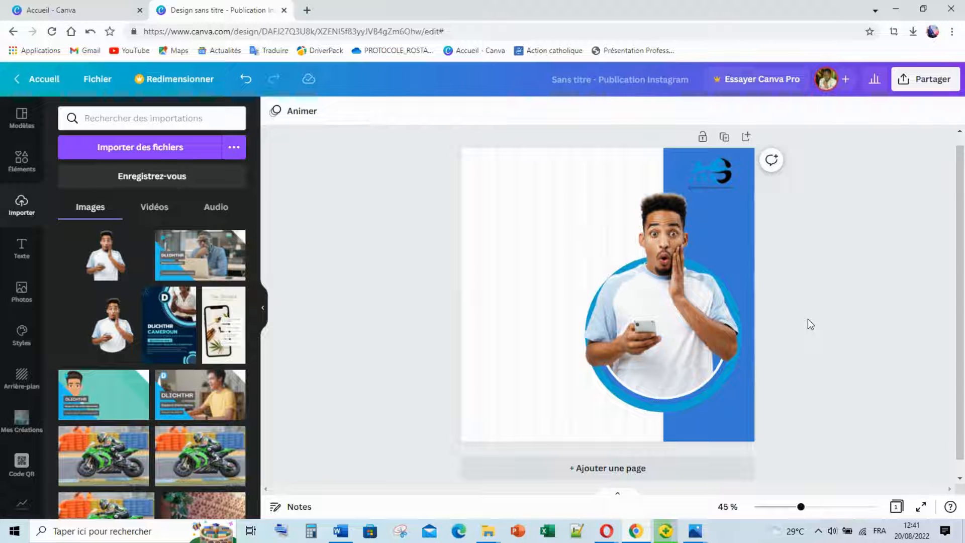
{"action": "left_click", "coordinate": [711, 352]}
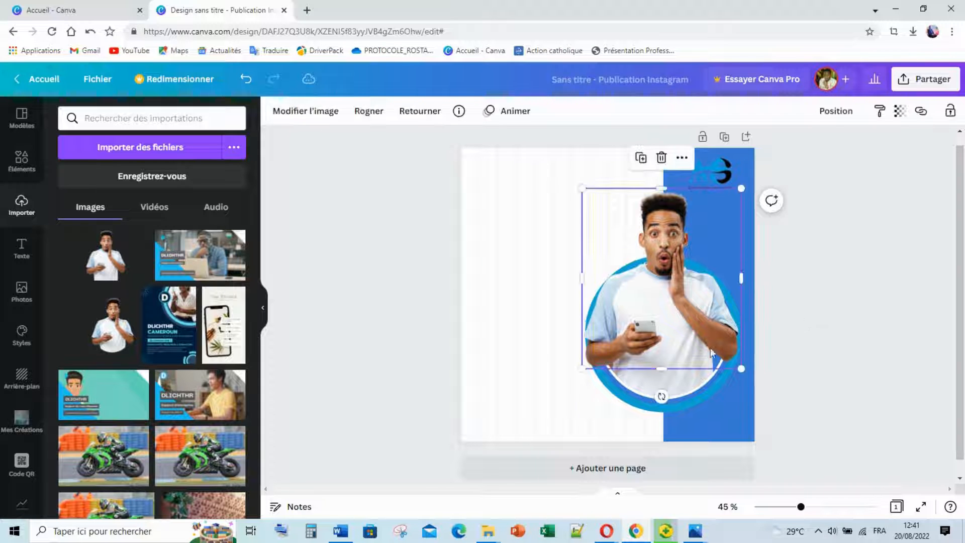
{"action": "left_click_drag", "start_coordinate": [722, 352], "coordinate": [725, 352]}
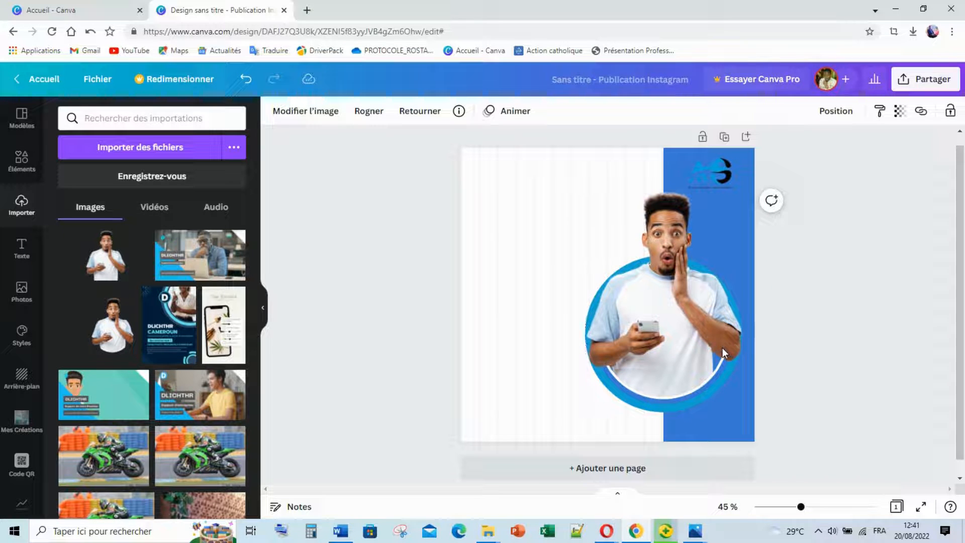
{"action": "left_click", "coordinate": [789, 301]}
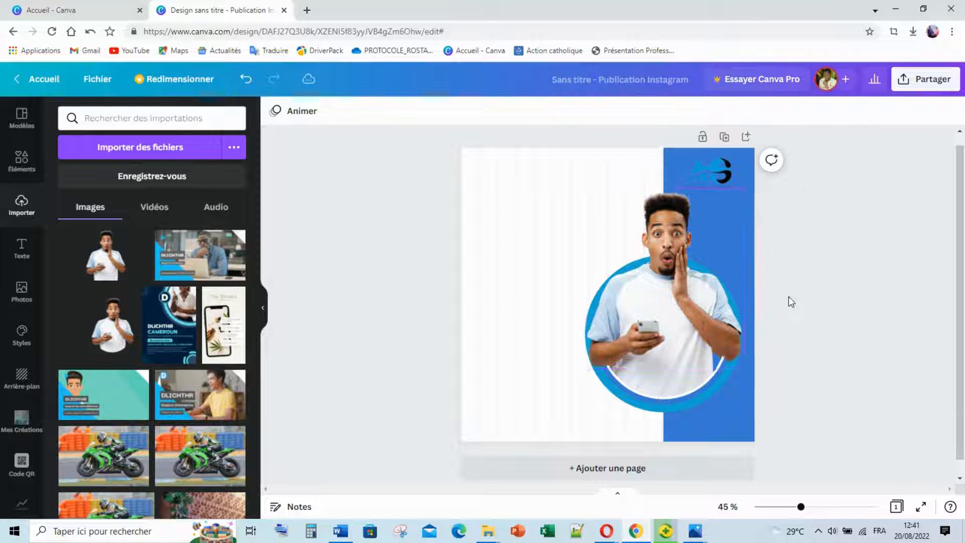
Shift the man's image up and right within its crop, then fine-tune it in a second crop pass.
{"action": "double_click", "coordinate": [617, 375]}
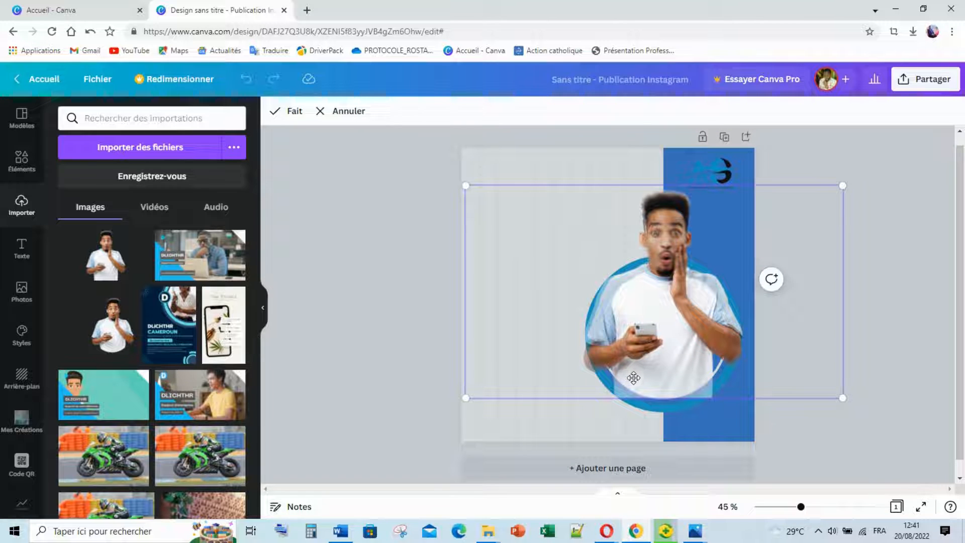
{"action": "left_click_drag", "start_coordinate": [633, 378], "coordinate": [644, 361]}
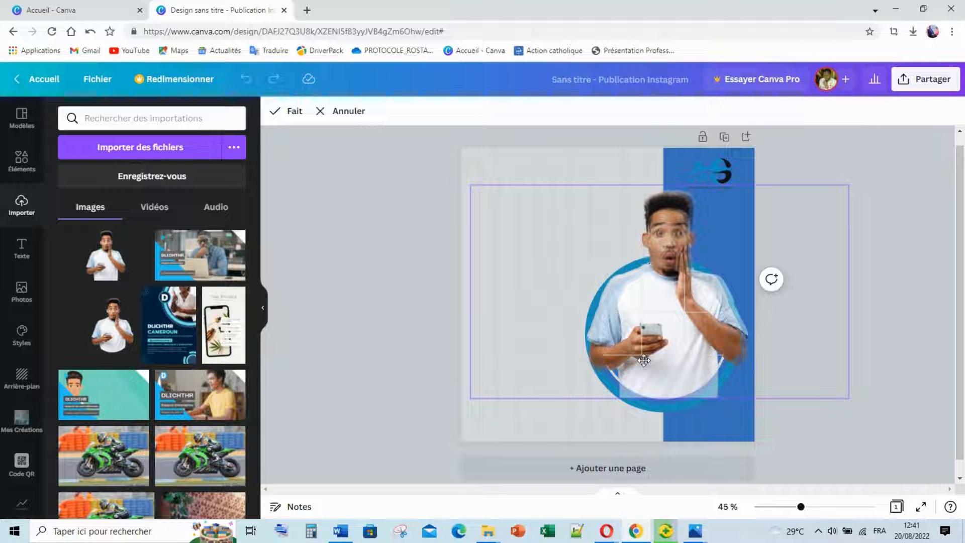
{"action": "left_click", "coordinate": [423, 297]}
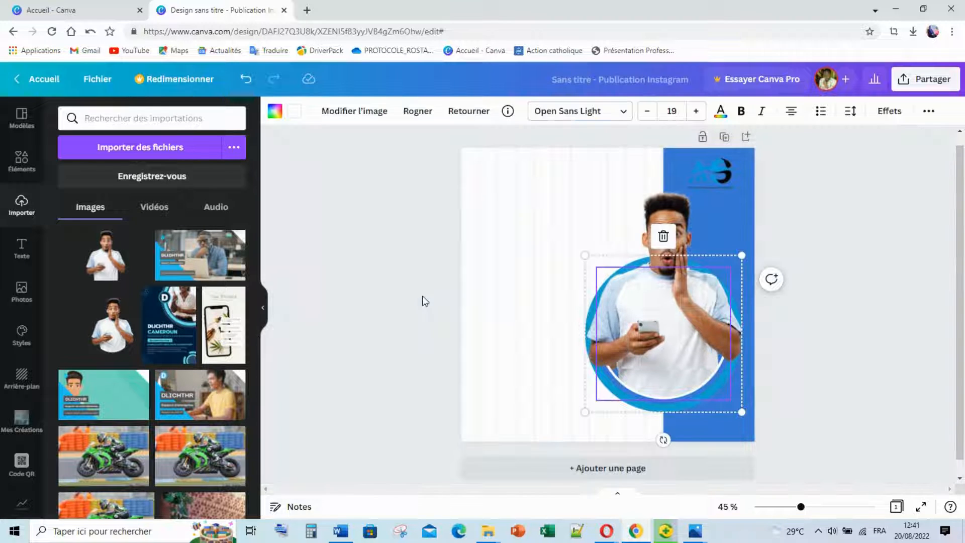
{"action": "left_click", "coordinate": [394, 303]}
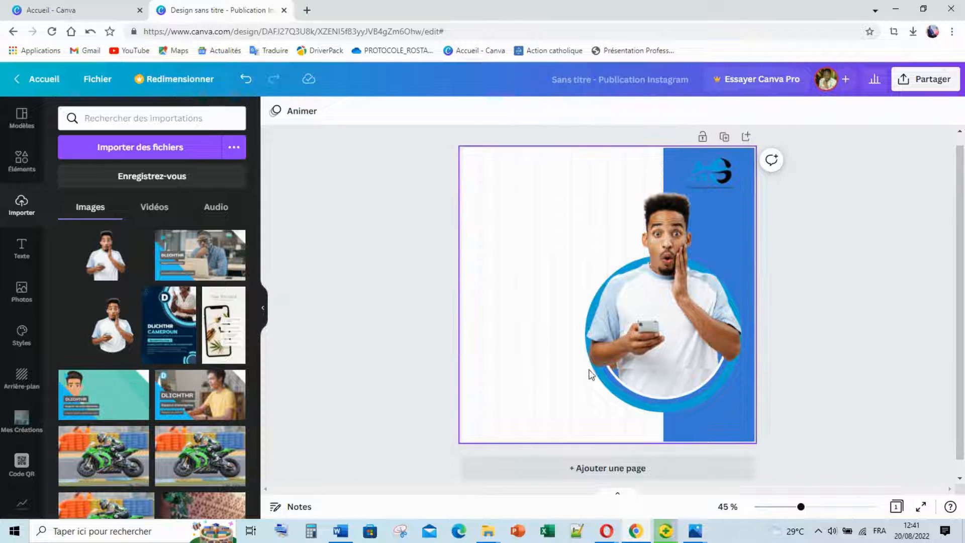
{"action": "left_click", "coordinate": [681, 386]}
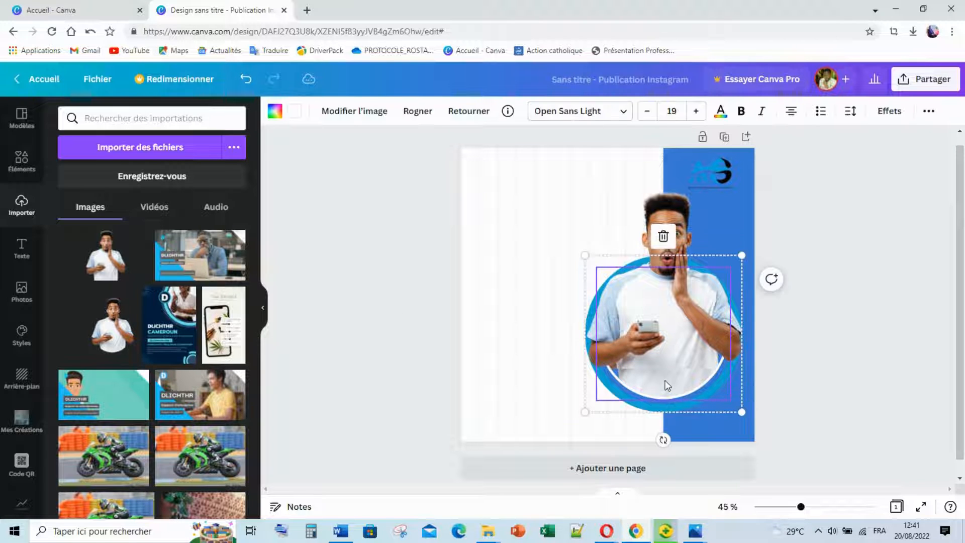
{"action": "double_click", "coordinate": [665, 380]}
{"action": "left_click_drag", "start_coordinate": [660, 376], "coordinate": [658, 374]}
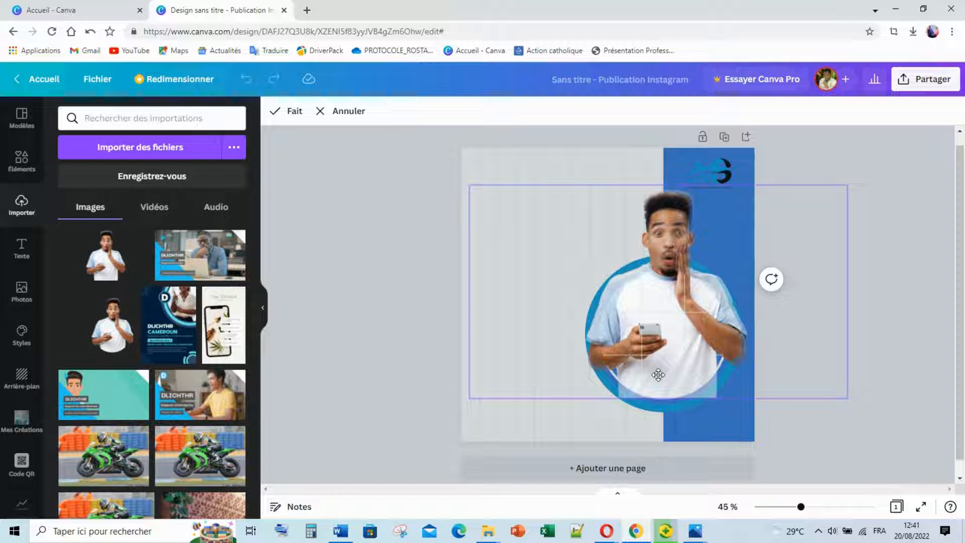
{"action": "left_click", "coordinate": [395, 275]}
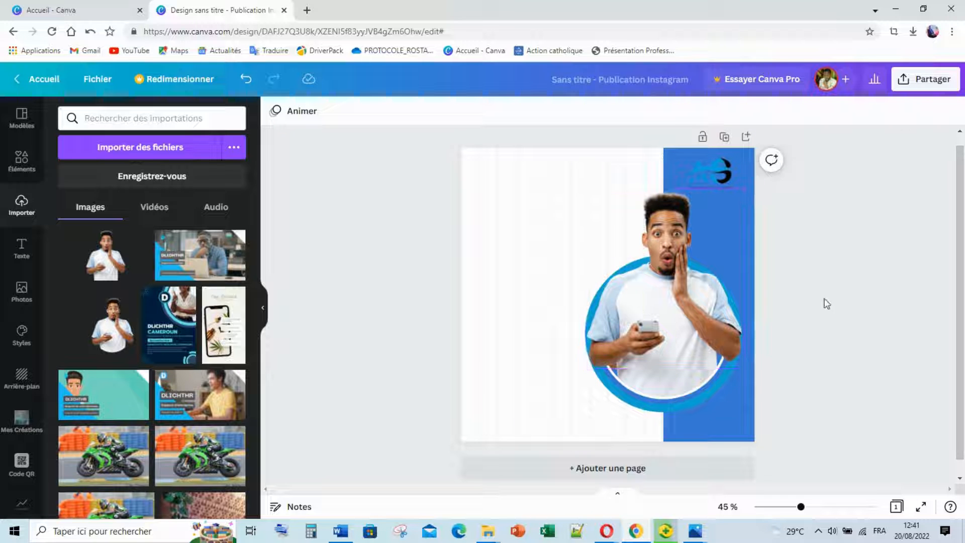
Shrink the man's photo a little, nudge it right and down, then back one step left.
{"action": "left_click", "coordinate": [668, 278]}
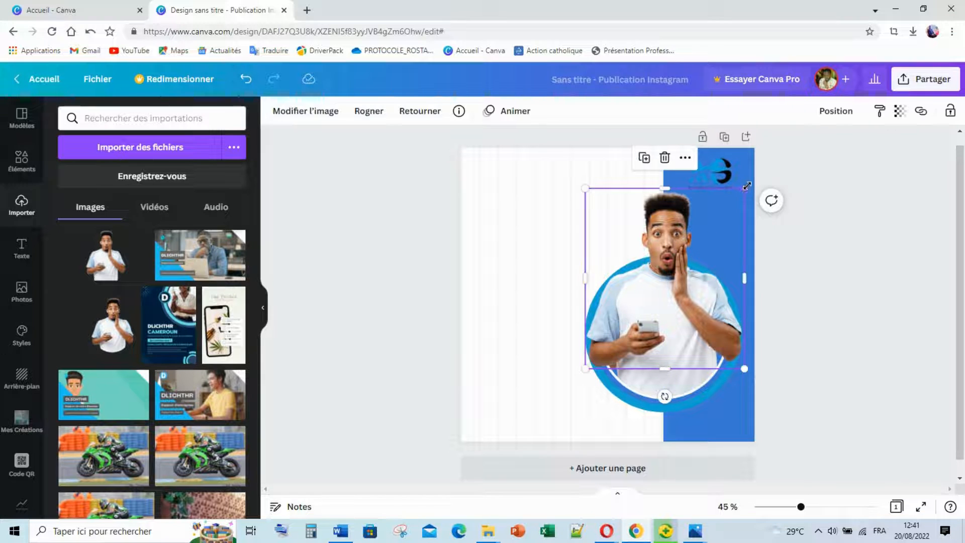
{"action": "left_click_drag", "start_coordinate": [747, 189], "coordinate": [741, 193]}
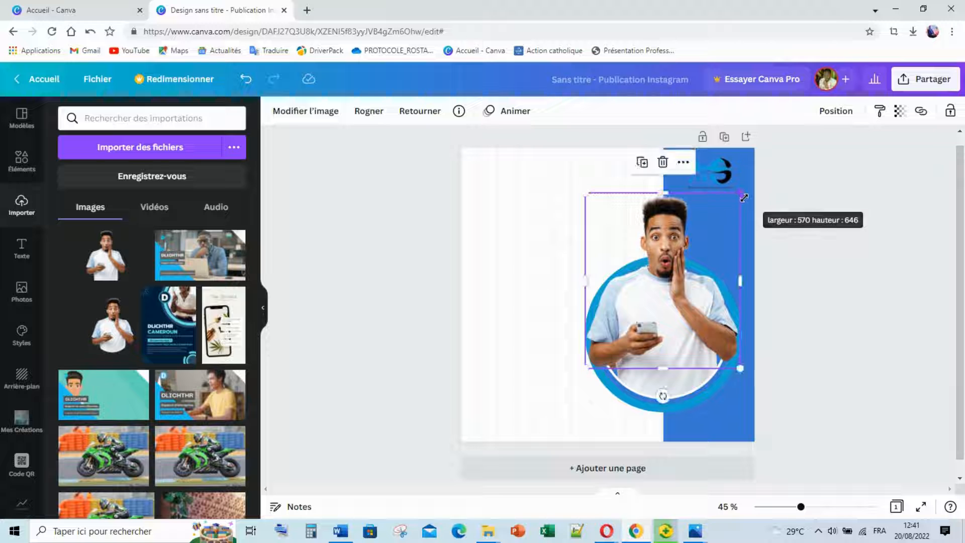
{"action": "key", "text": "Right"}
{"action": "key", "text": "Right"}
{"action": "key", "text": "Right"}
{"action": "key", "text": "Right"}
{"action": "key", "text": "Right"}
{"action": "key", "text": "Right"}
{"action": "key", "text": "Right"}
{"action": "key", "text": "Right"}
{"action": "key", "text": "Right"}
{"action": "key", "text": "Right"}
{"action": "key", "text": "Right"}
{"action": "key", "text": "Right"}
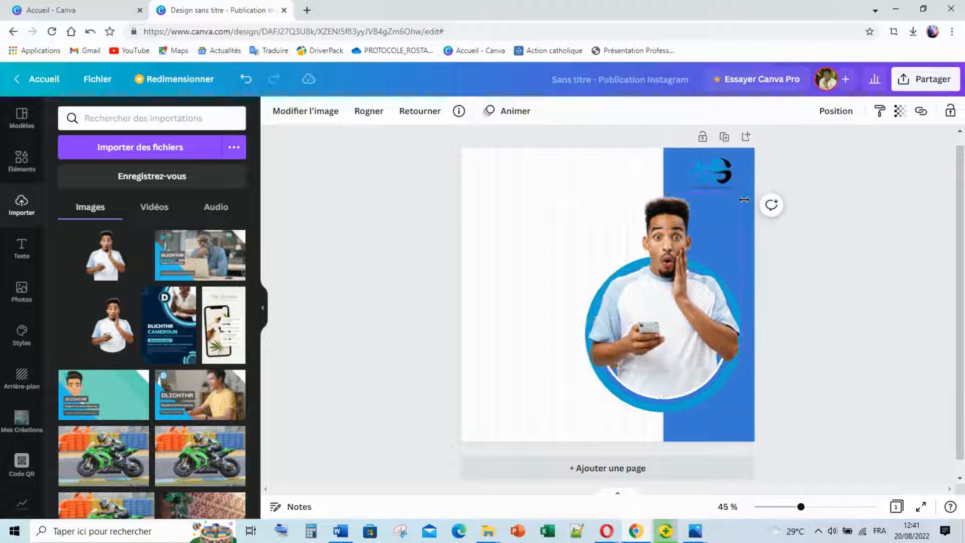
{"action": "key", "text": "Right"}
{"action": "key", "text": "Right"}
{"action": "key", "text": "Right"}
{"action": "key", "text": "Right"}
{"action": "key", "text": "Right"}
{"action": "key", "text": "Right"}
{"action": "key", "text": "Right"}
{"action": "key", "text": "Right"}
{"action": "key", "text": "Right"}
{"action": "key", "text": "Right"}
{"action": "key", "text": "Right"}
{"action": "key", "text": "Right"}
{"action": "key", "text": "Right"}
{"action": "key", "text": "Right"}
{"action": "key", "text": "Right"}
{"action": "key", "text": "Right"}
{"action": "key", "text": "Right"}
{"action": "key", "text": "Right"}
{"action": "key", "text": "Right"}
{"action": "key", "text": "Right"}
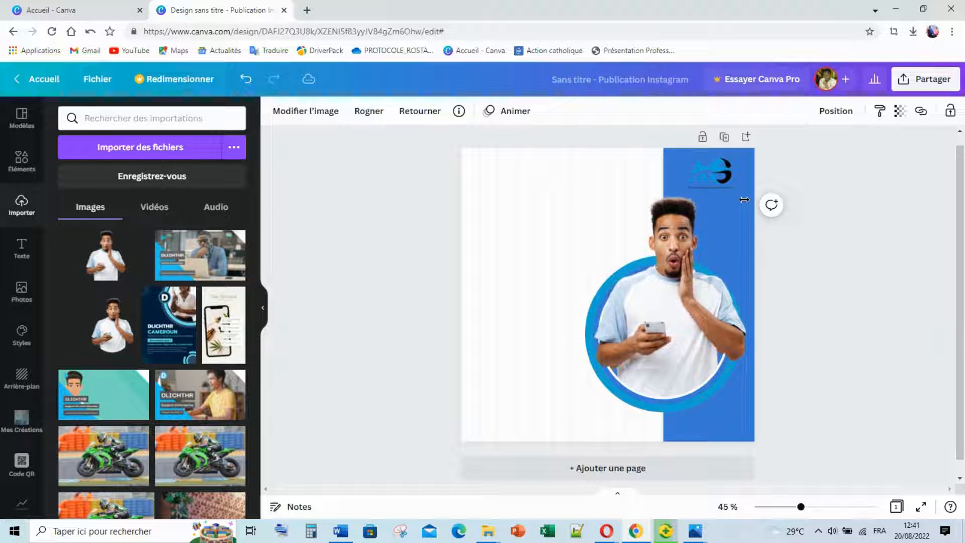
{"action": "key", "text": "Right"}
{"action": "key", "text": "Right"}
{"action": "key", "text": "Right"}
{"action": "key", "text": "Right"}
{"action": "key", "text": "Right"}
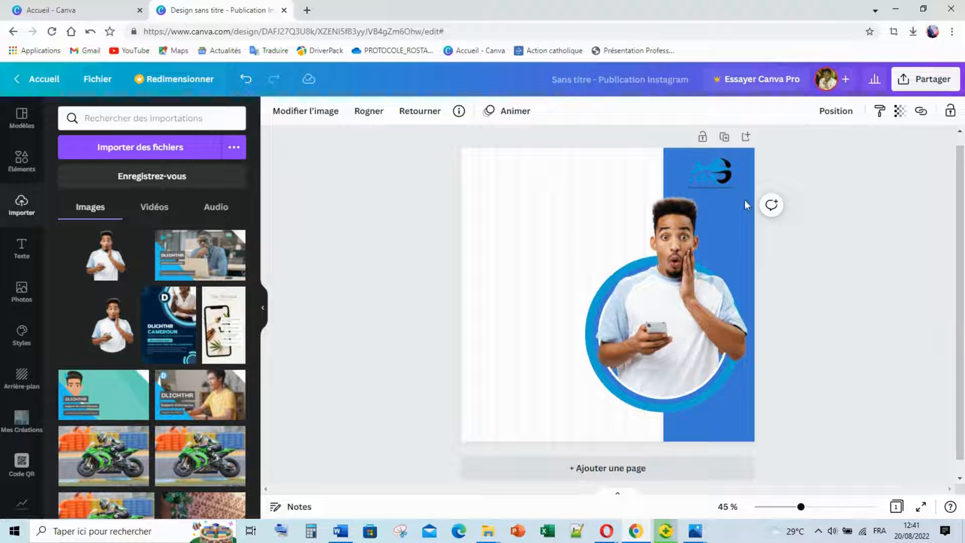
{"action": "key", "text": "Down"}
{"action": "key", "text": "Down"}
{"action": "key", "text": "Down"}
{"action": "key", "text": "Down"}
{"action": "key", "text": "Down"}
{"action": "key", "text": "Down"}
{"action": "key", "text": "Down"}
{"action": "key", "text": "Down"}
{"action": "key", "text": "Down"}
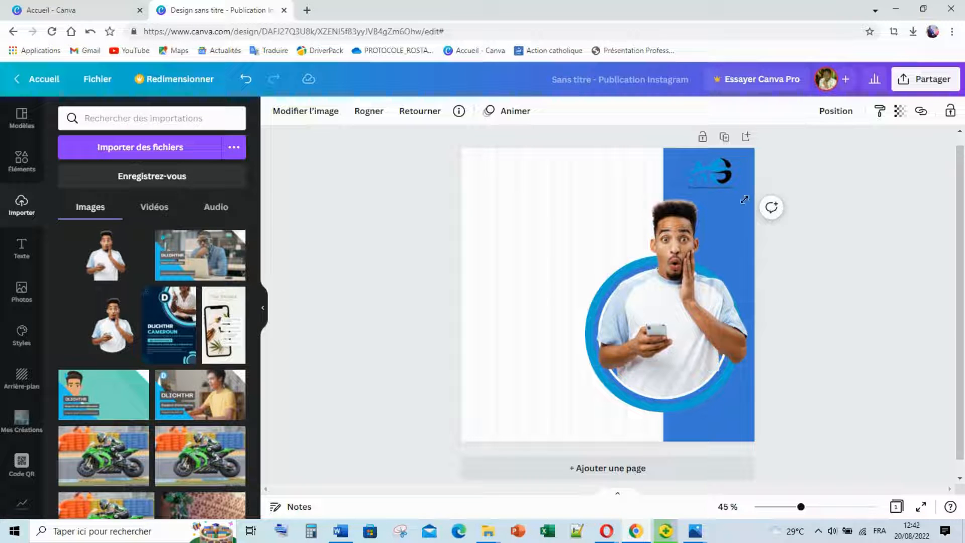
{"action": "left_click", "coordinate": [832, 276]}
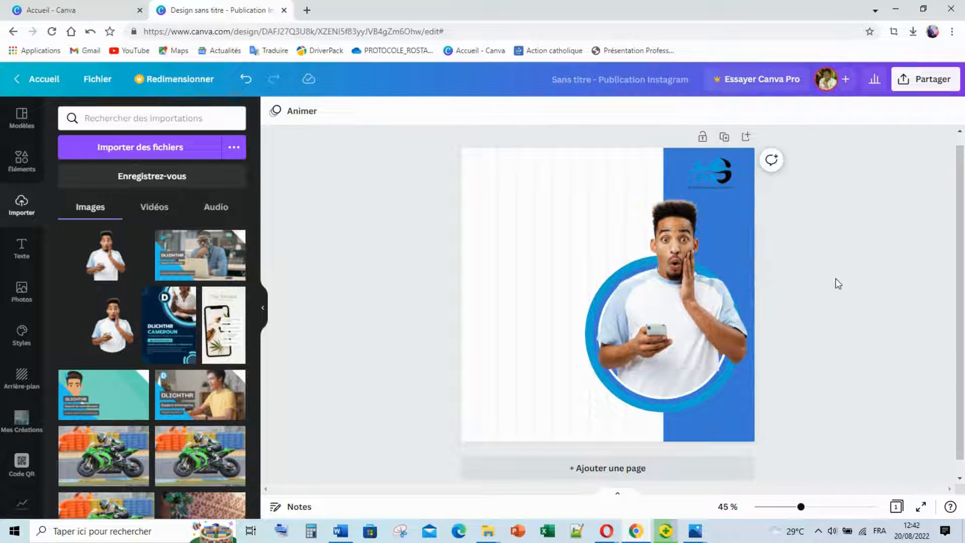
{"action": "left_click", "coordinate": [678, 346]}
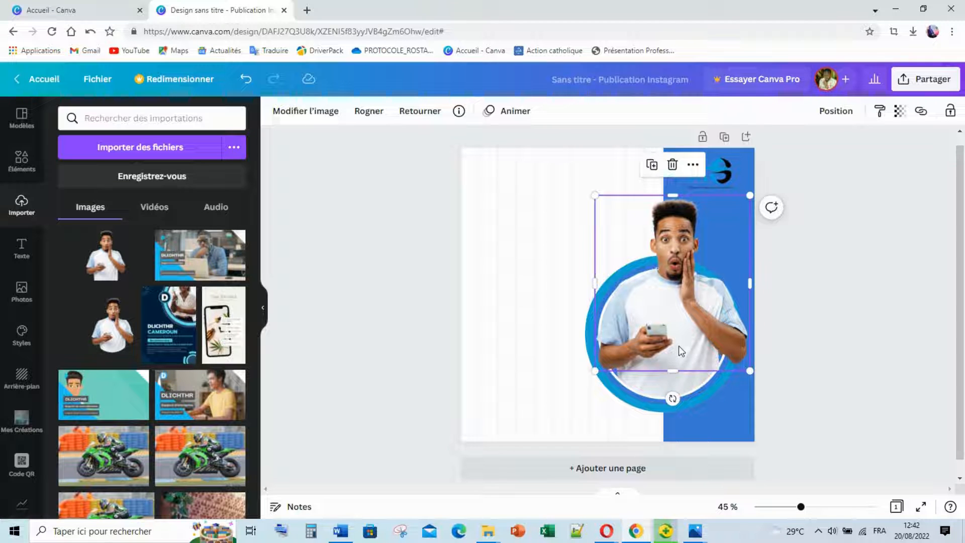
{"action": "key", "text": "Left"}
{"action": "key", "text": "Left"}
{"action": "key", "text": "Left"}
{"action": "key", "text": "Left"}
{"action": "key", "text": "Left"}
{"action": "key", "text": "Left"}
{"action": "key", "text": "Left"}
{"action": "key", "text": "Left"}
{"action": "key", "text": "Left"}
{"action": "key", "text": "Left"}
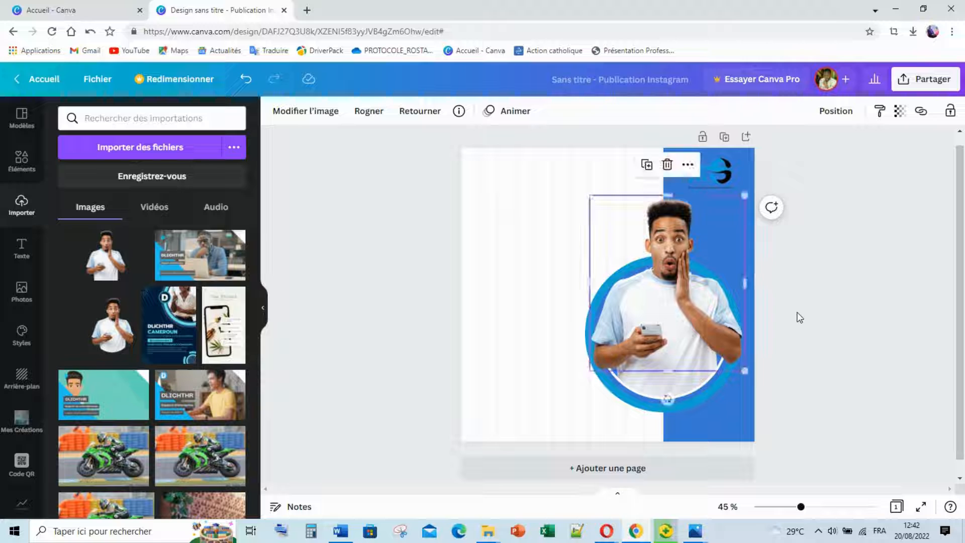
{"action": "left_click", "coordinate": [847, 276]}
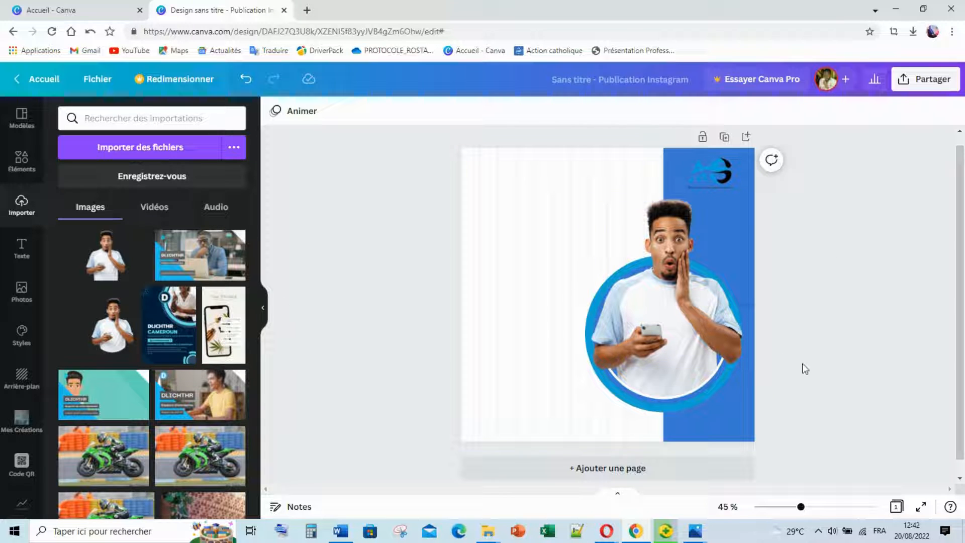
View the 9.png reference, close the man's original-photo viewer, and return to Chrome.
{"action": "mouse_move", "coordinate": [701, 540]}
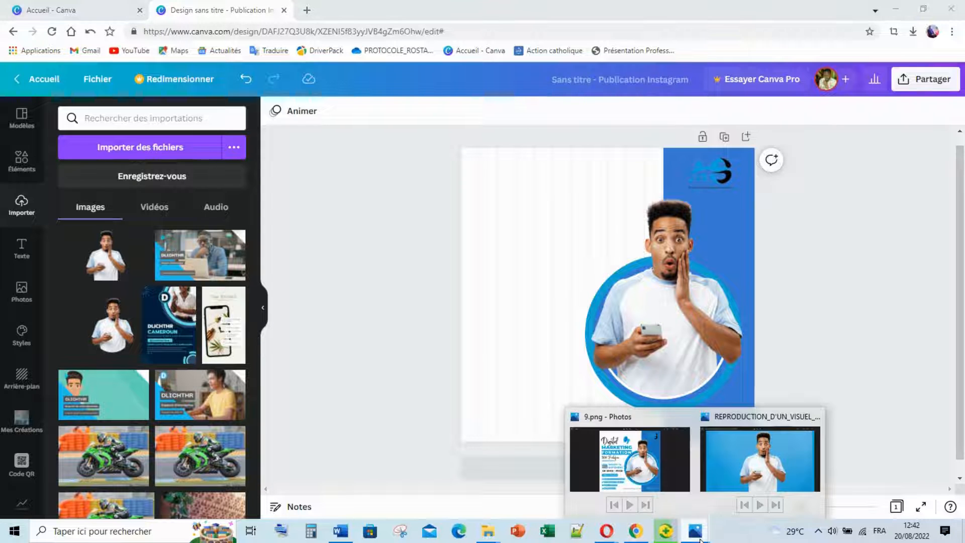
{"action": "left_click", "coordinate": [653, 471]}
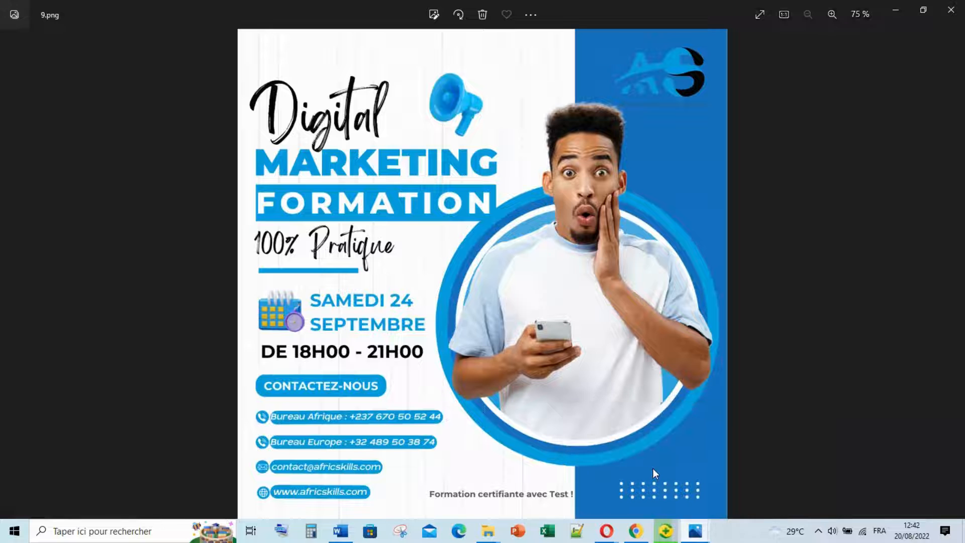
{"action": "mouse_move", "coordinate": [696, 532]}
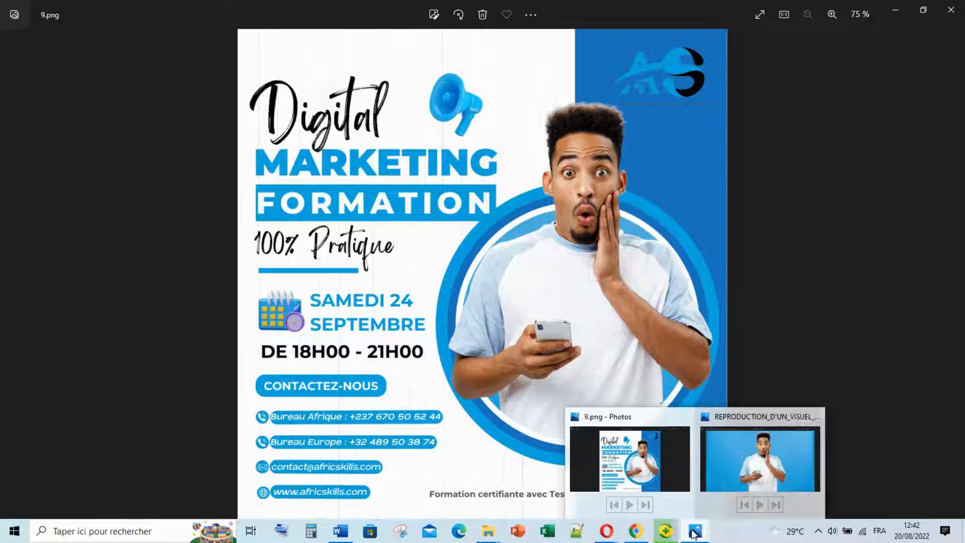
{"action": "right_click", "coordinate": [812, 419]}
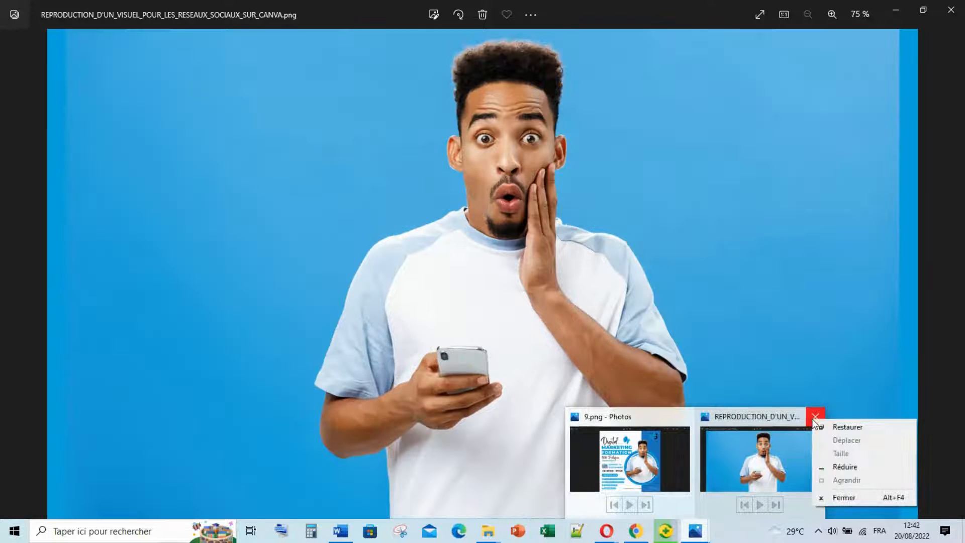
{"action": "left_click", "coordinate": [810, 414]}
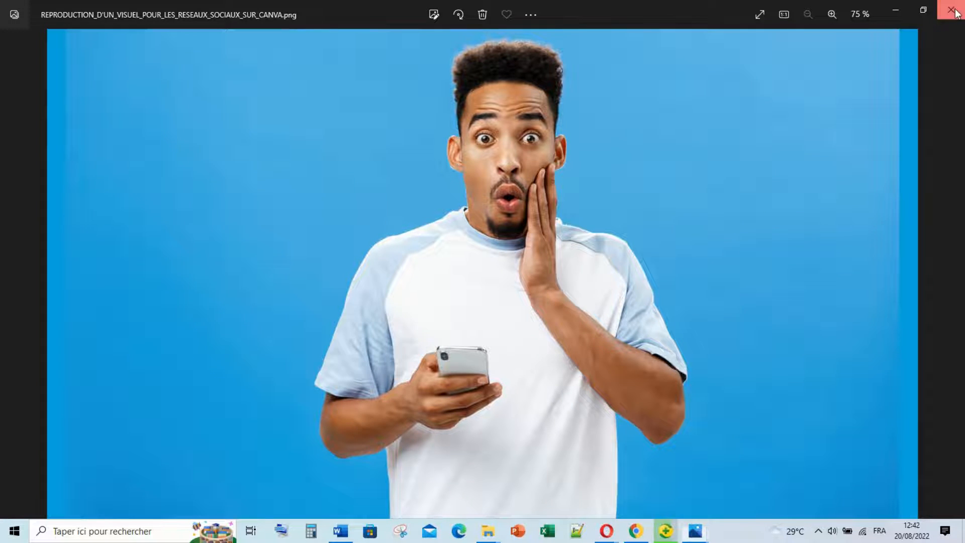
{"action": "left_click", "coordinate": [950, 9]}
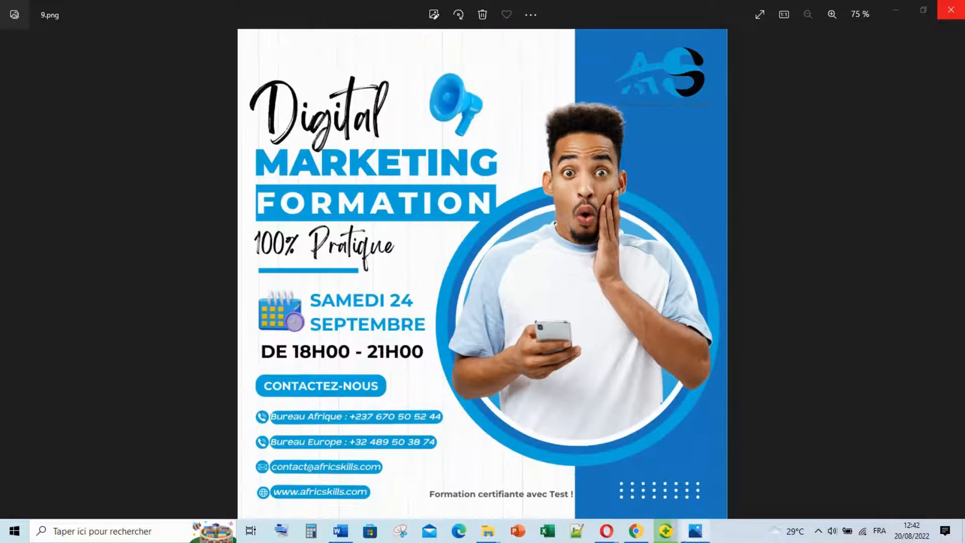
{"action": "left_click", "coordinate": [634, 536]}
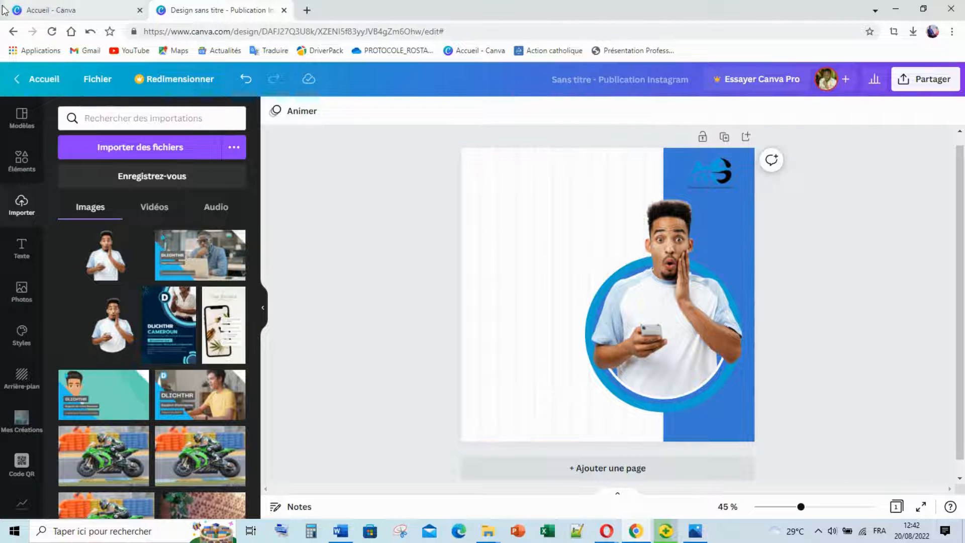
Search elements for 'pointillés' and try, then delete, a dotted grid graphic.
{"action": "left_click", "coordinate": [132, 120]}
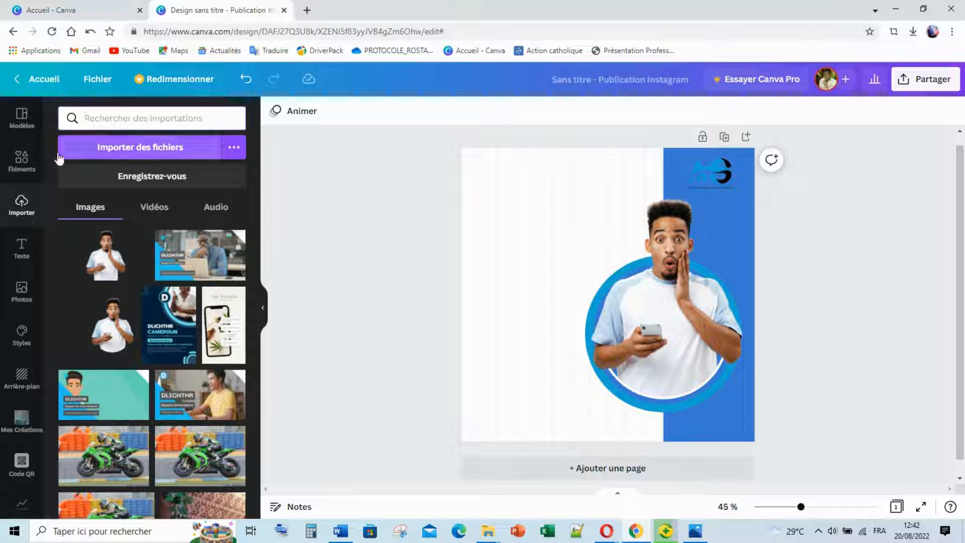
{"action": "left_click", "coordinate": [22, 166]}
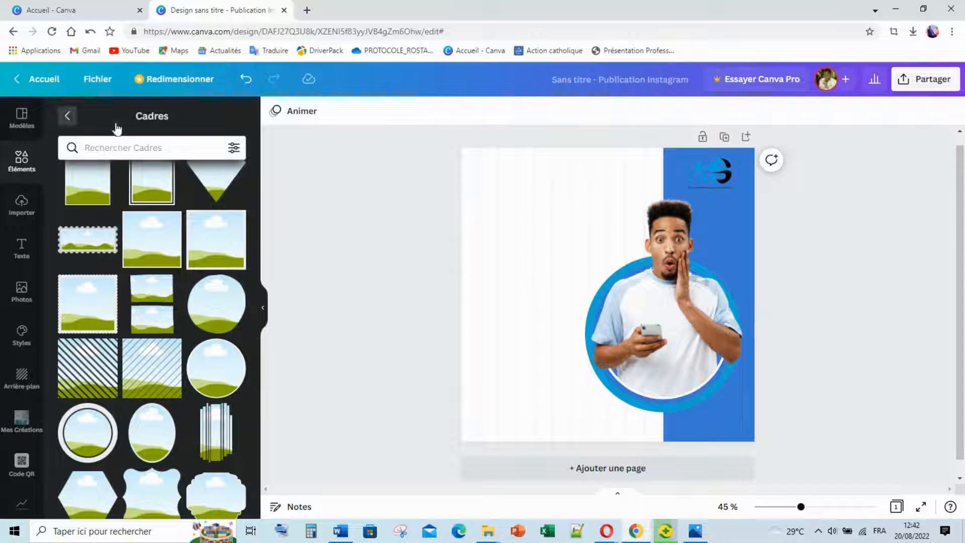
{"action": "left_click", "coordinate": [116, 125]}
{"action": "left_click", "coordinate": [149, 128]}
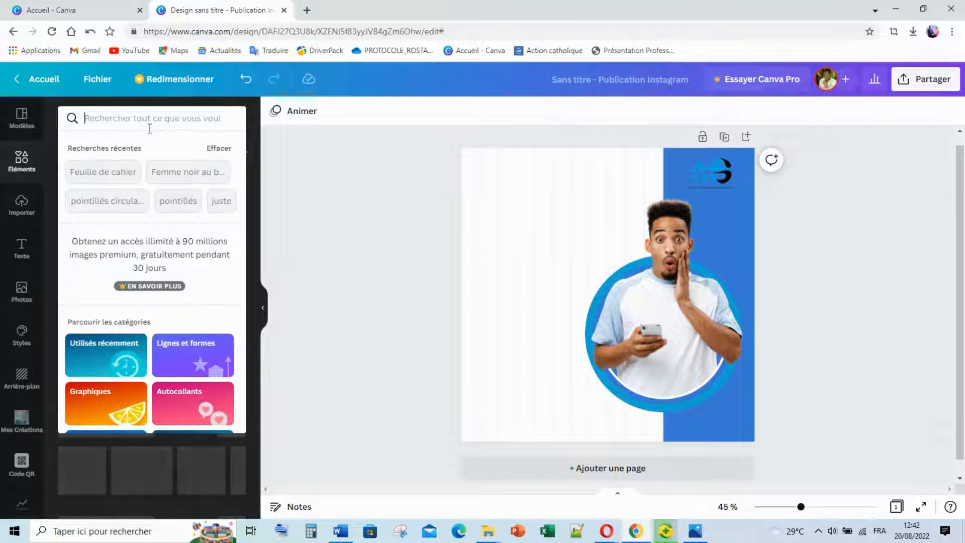
{"action": "type", "text": "Po"}
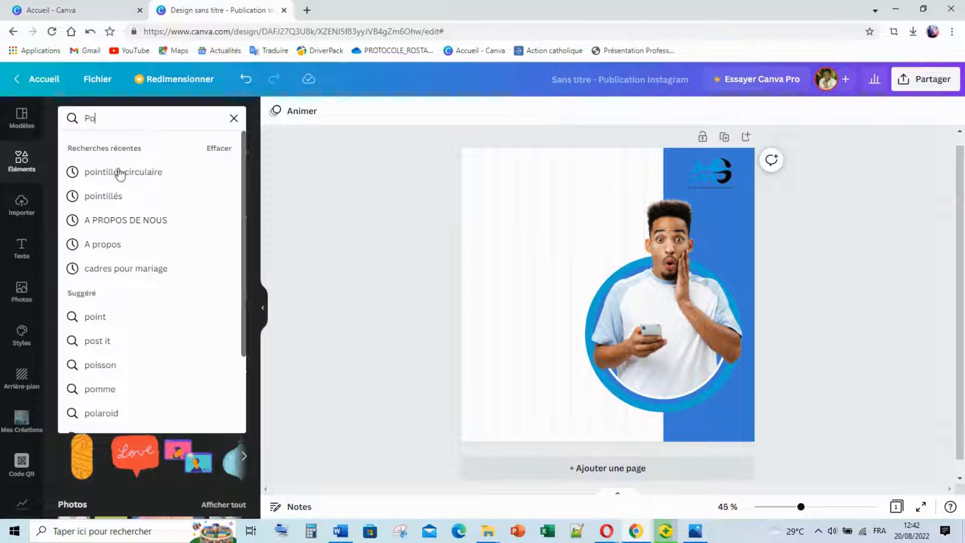
{"action": "left_click", "coordinate": [112, 200]}
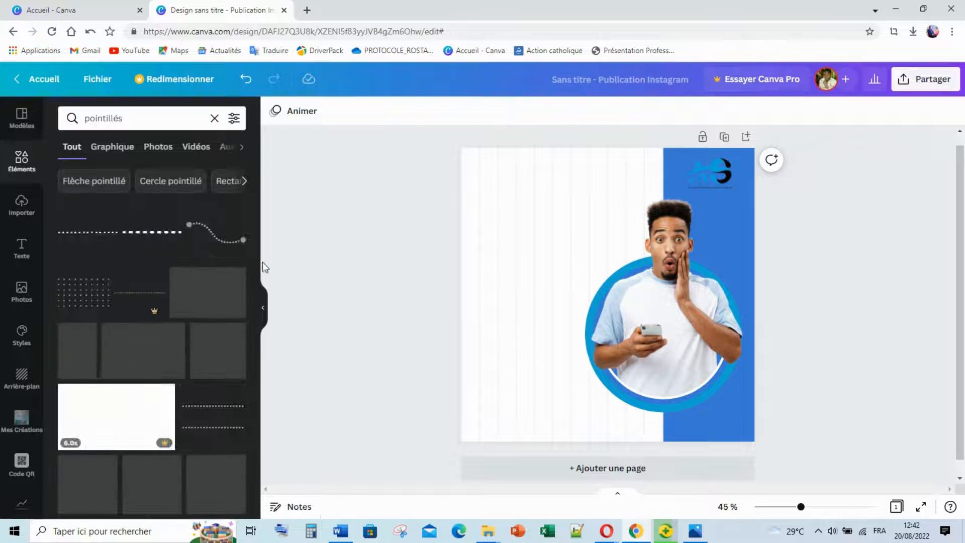
{"action": "left_click", "coordinate": [94, 304]}
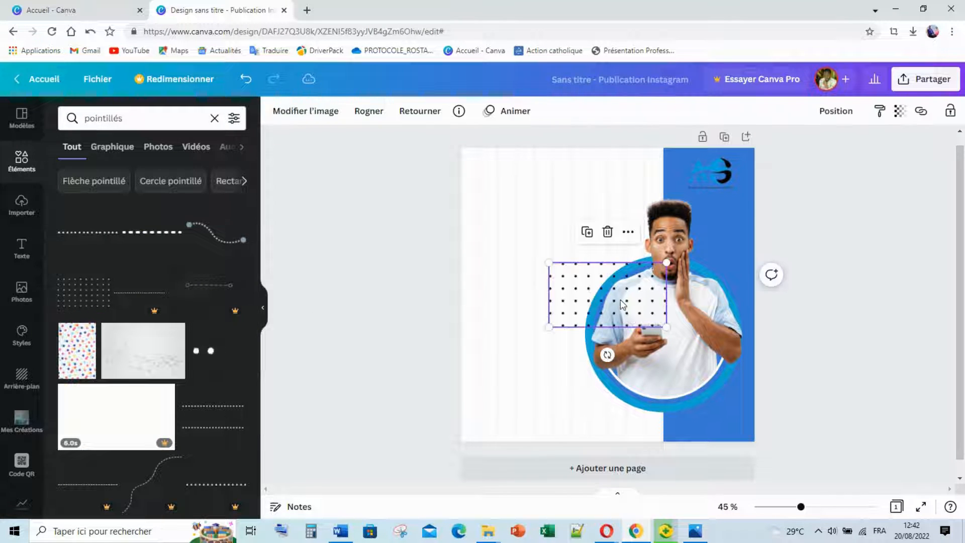
{"action": "left_click_drag", "start_coordinate": [667, 328], "coordinate": [611, 291]}
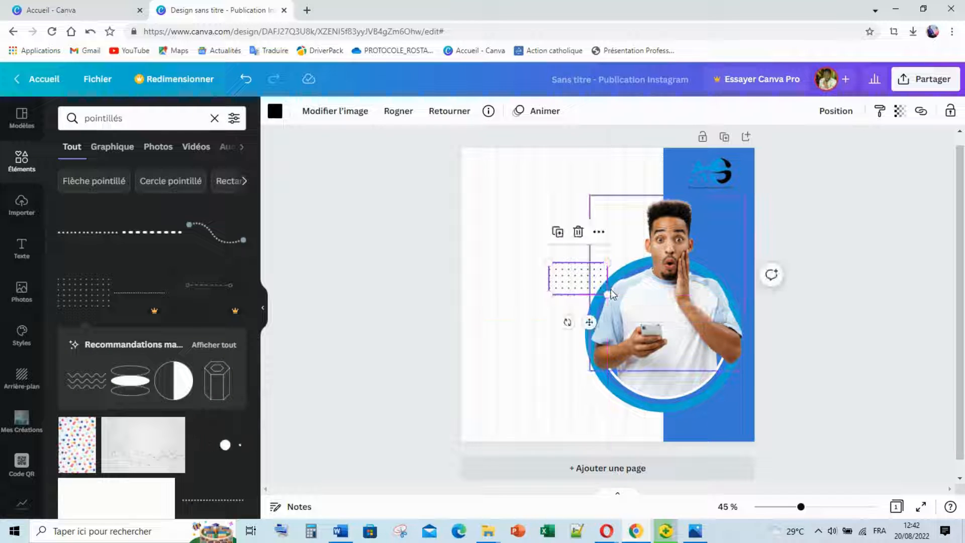
{"action": "key", "text": "Delete"}
Try and delete a dotted rectangle, then add a dotted line stretched to about 435 wide.
{"action": "scroll", "coordinate": [138, 427], "scroll_direction": "down", "scroll_amount": 2}
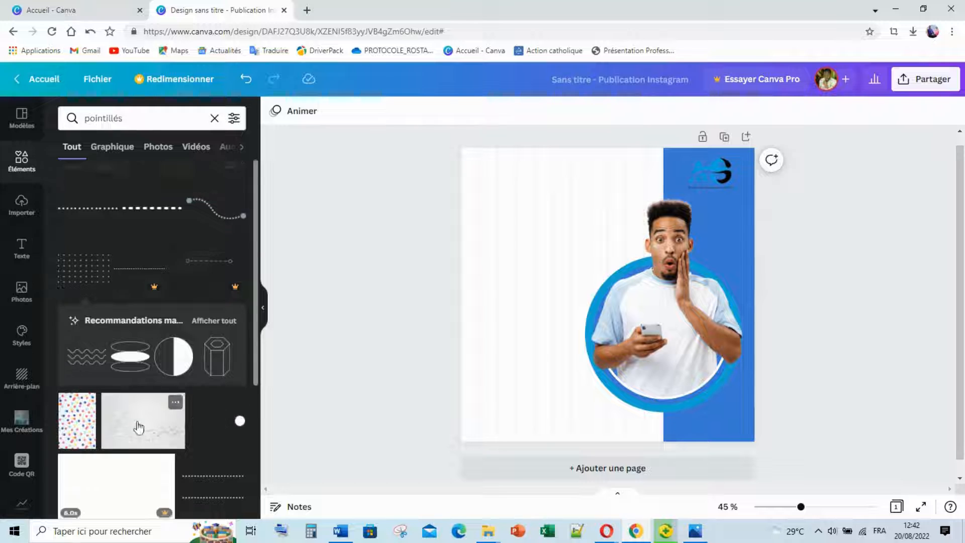
{"action": "left_click", "coordinate": [218, 447]}
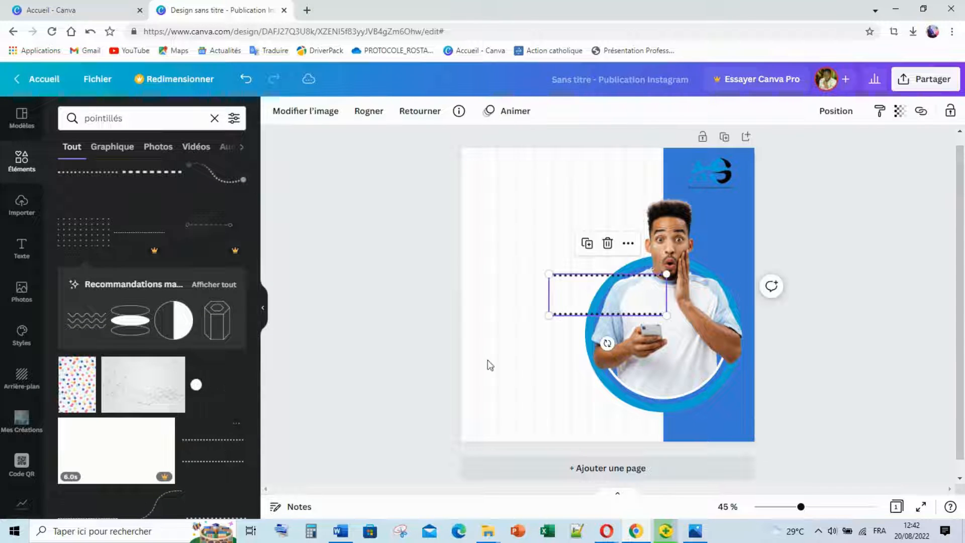
{"action": "left_click_drag", "start_coordinate": [667, 316], "coordinate": [603, 292]}
{"action": "key", "text": "Delete"}
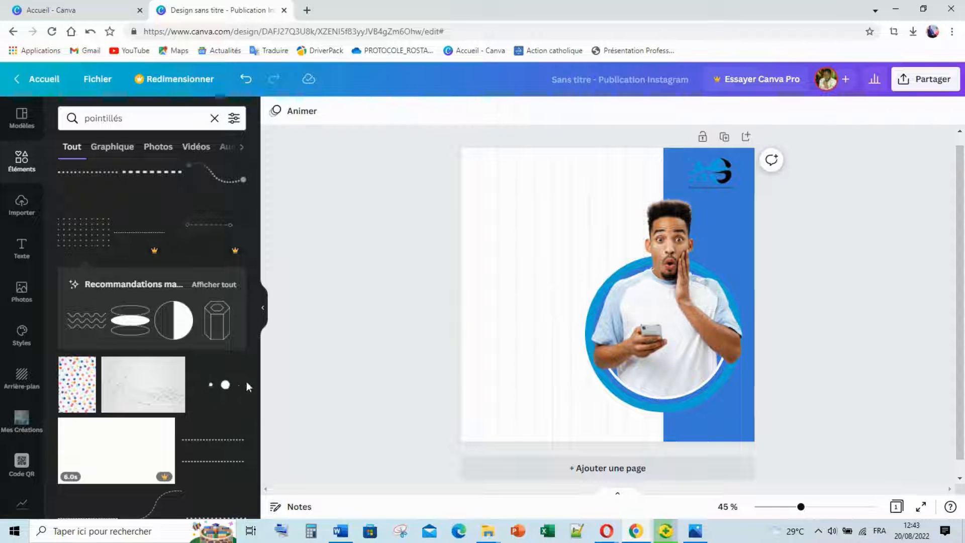
{"action": "scroll", "coordinate": [227, 432], "scroll_direction": "down", "scroll_amount": 6}
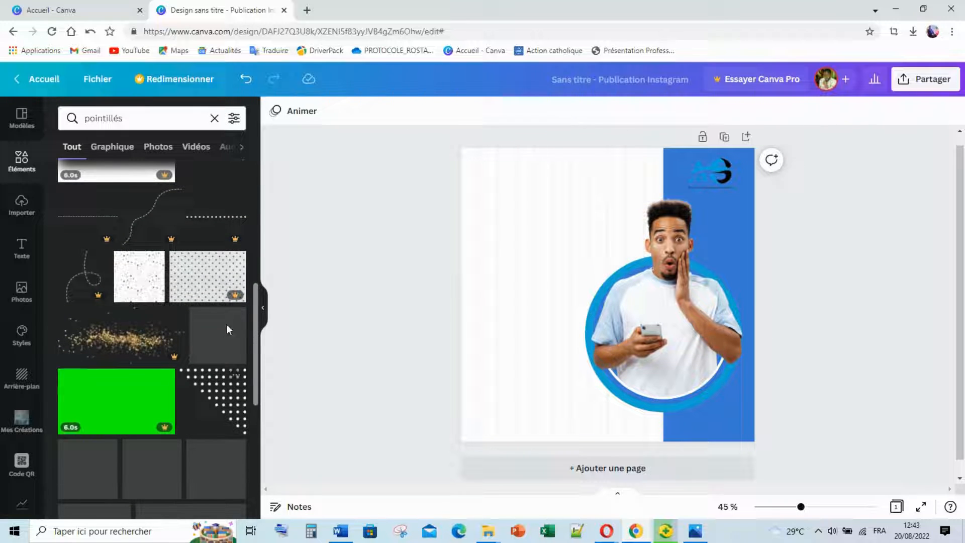
{"action": "left_click", "coordinate": [218, 221]}
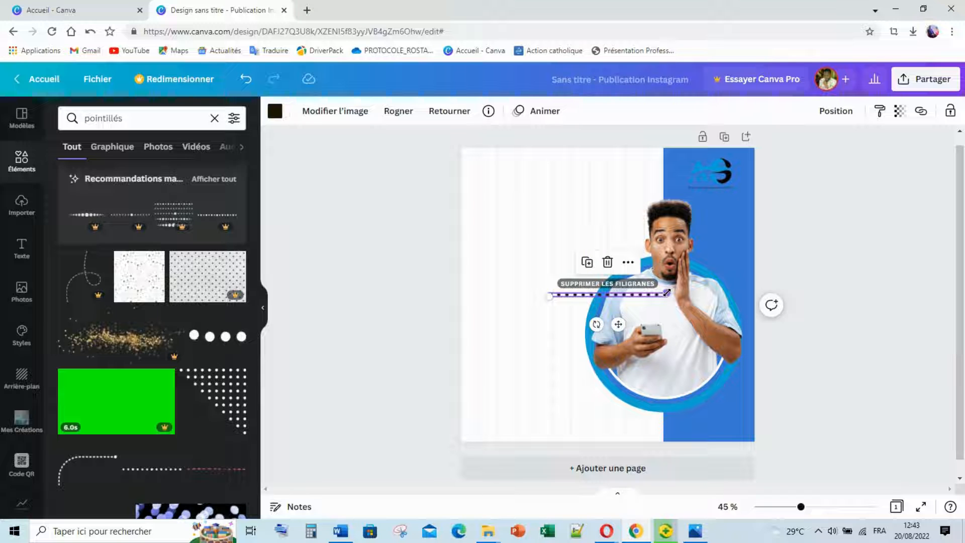
{"action": "left_click_drag", "start_coordinate": [666, 293], "coordinate": [649, 305]}
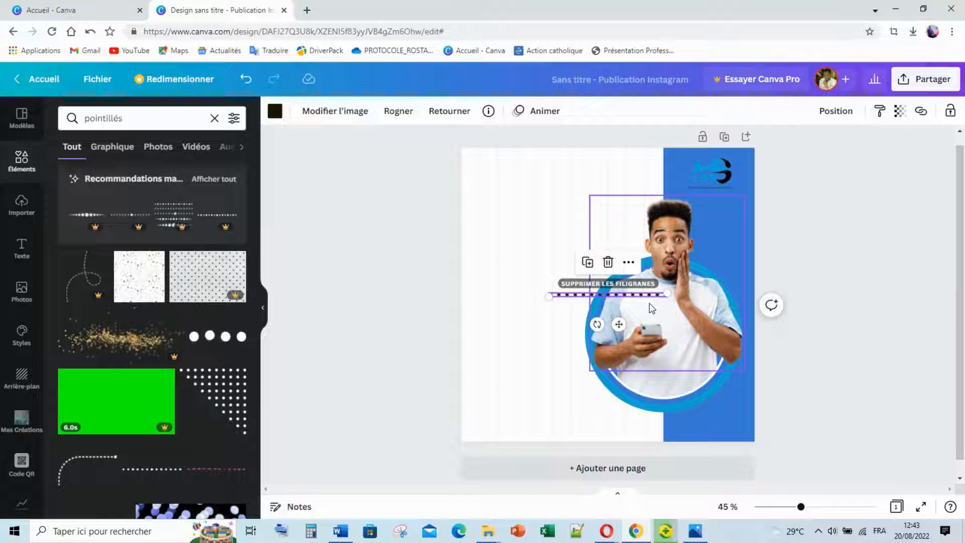
Duplicate the dotted line, undo framing the man's photo, and move the line to the blue band's bottom.
{"action": "key", "text": "ctrl+d"}
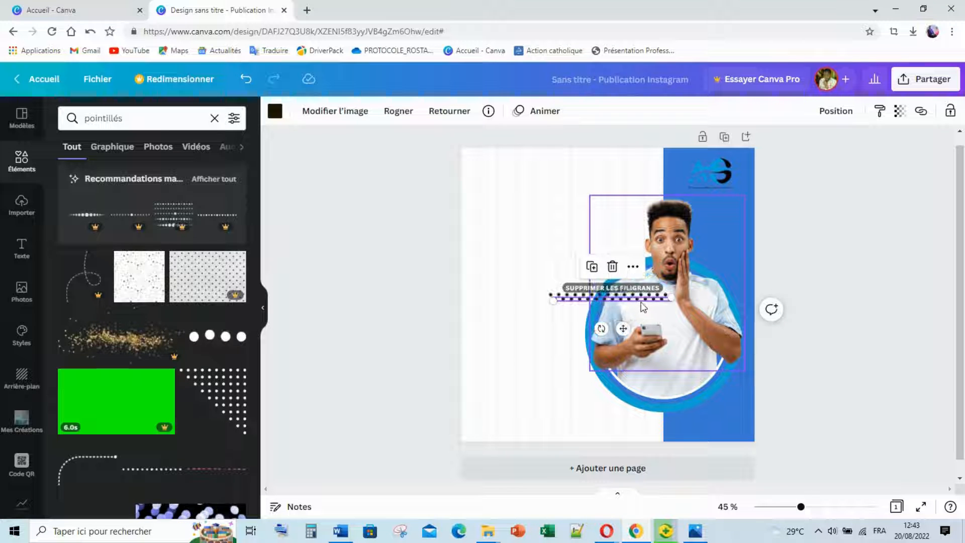
{"action": "left_click", "coordinate": [608, 298]}
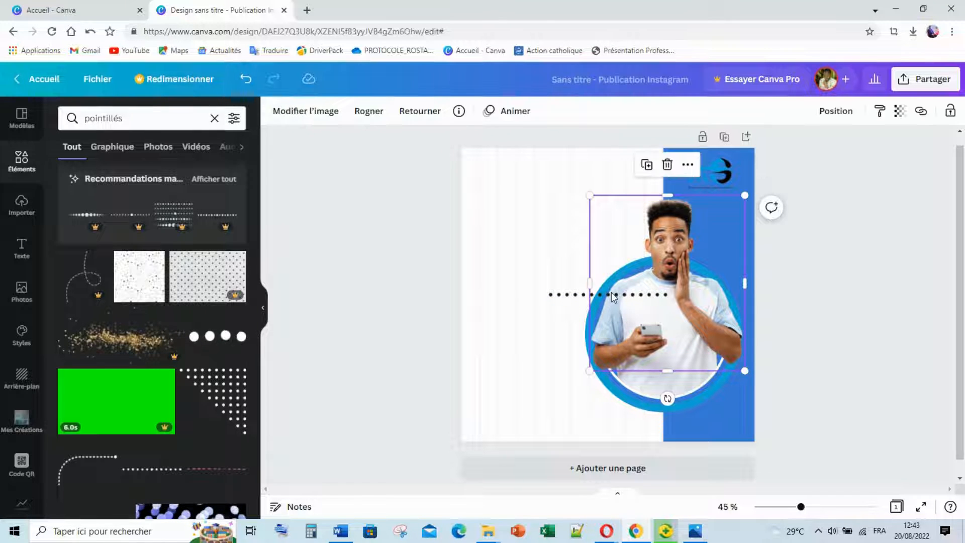
{"action": "left_click_drag", "start_coordinate": [611, 291], "coordinate": [648, 332]}
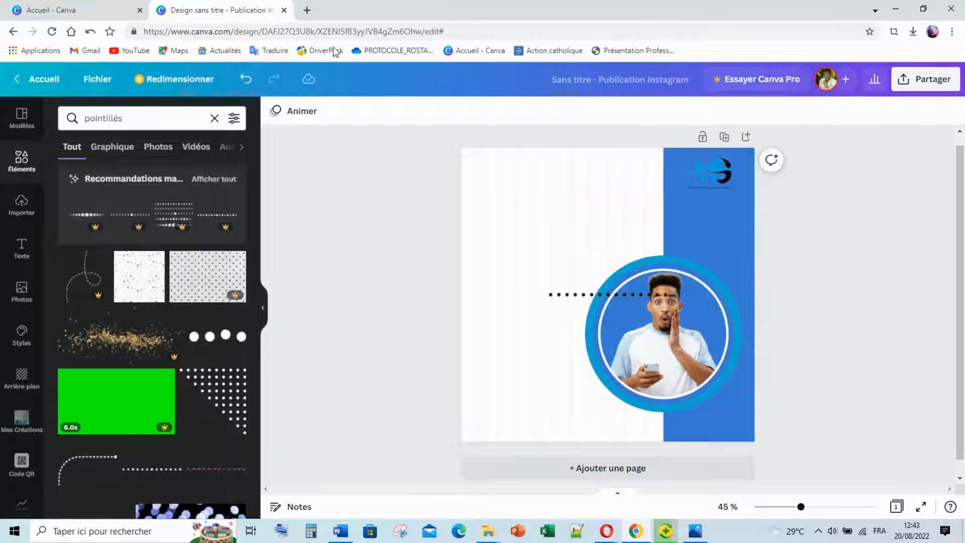
{"action": "left_click", "coordinate": [246, 80]}
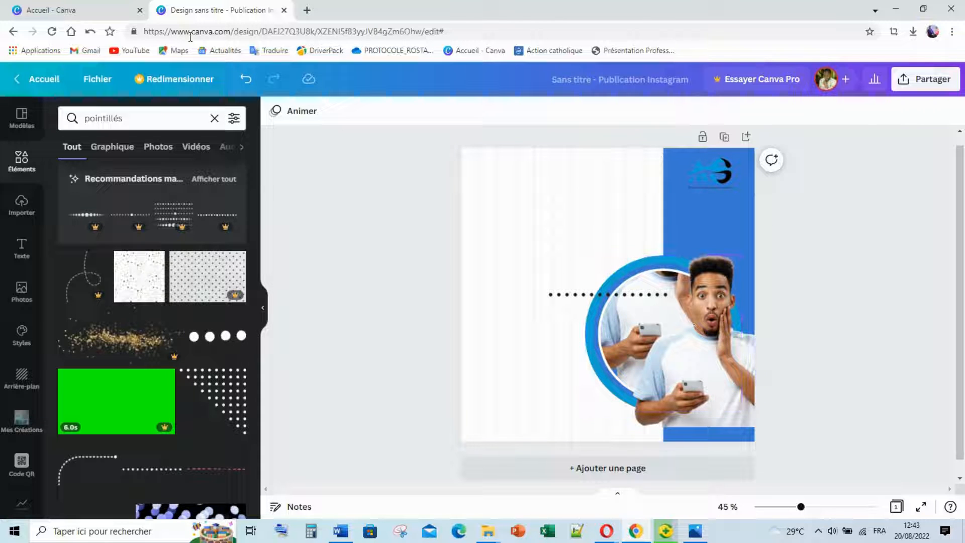
{"action": "left_click", "coordinate": [247, 80]}
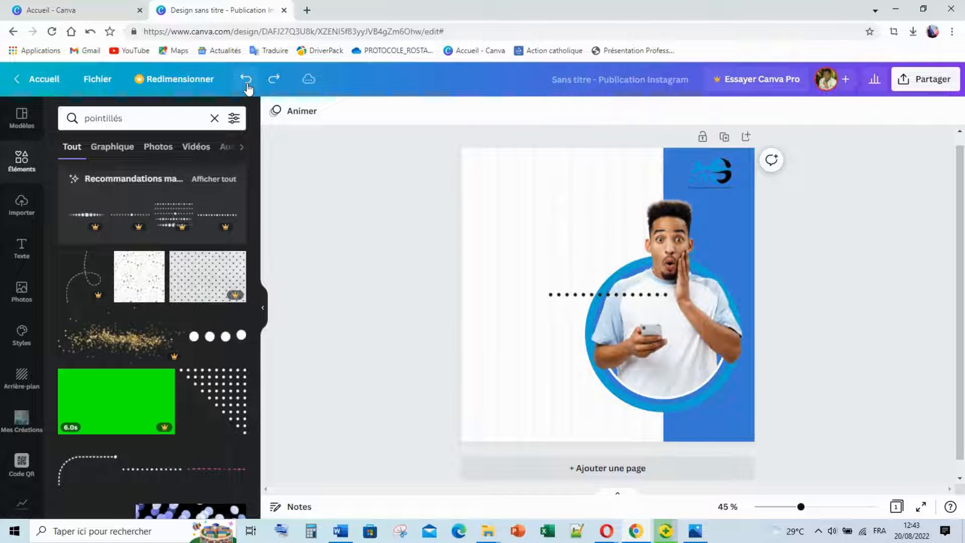
{"action": "left_click_drag", "start_coordinate": [556, 298], "coordinate": [713, 426]}
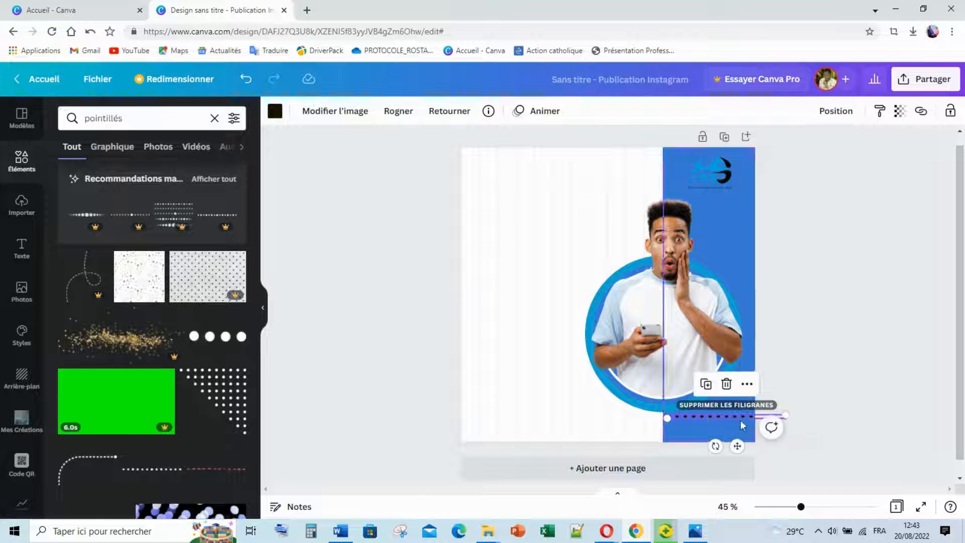
Zoom to 120%, shorten the dotted line to about 235 wide, and shift it right into the blue band.
{"action": "left_click", "coordinate": [812, 390]}
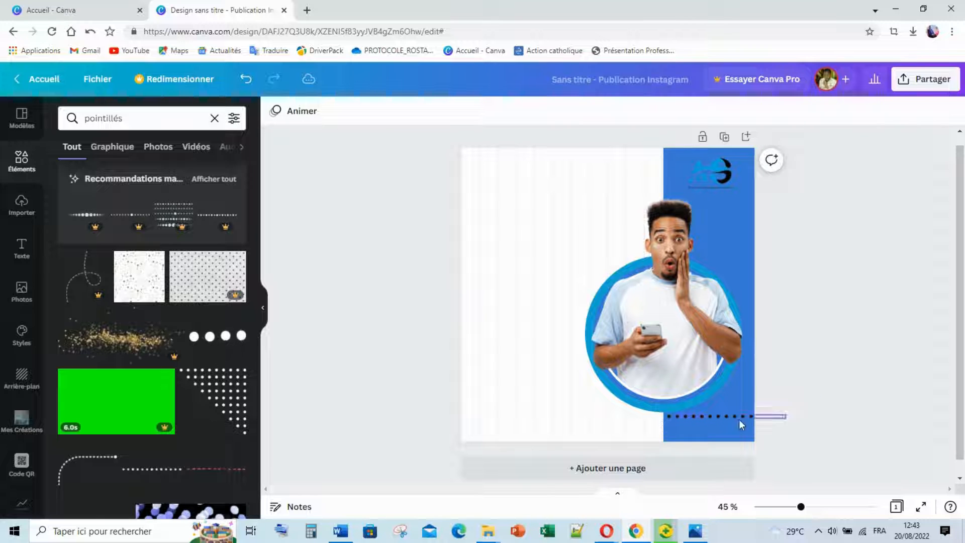
{"action": "left_click", "coordinate": [705, 415]}
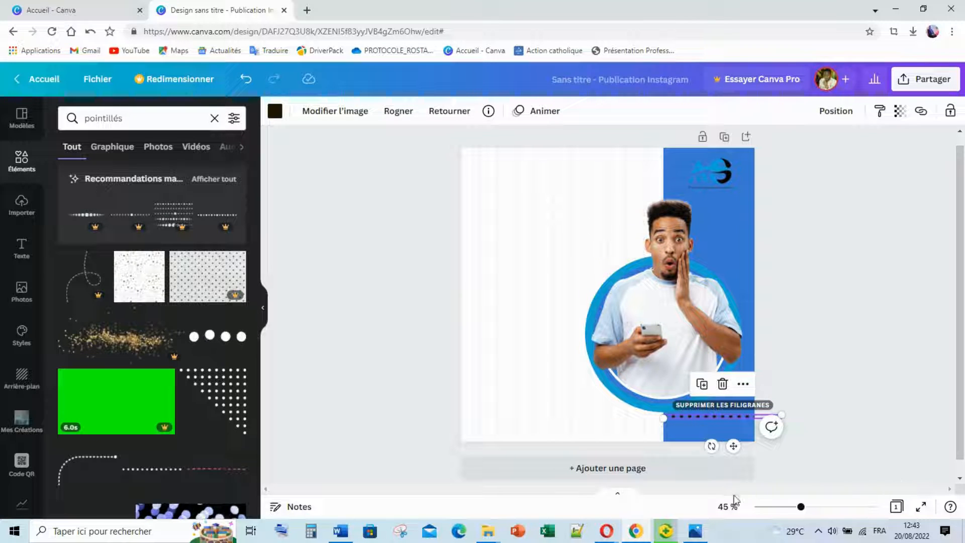
{"action": "left_click_drag", "start_coordinate": [803, 512], "coordinate": [832, 508]}
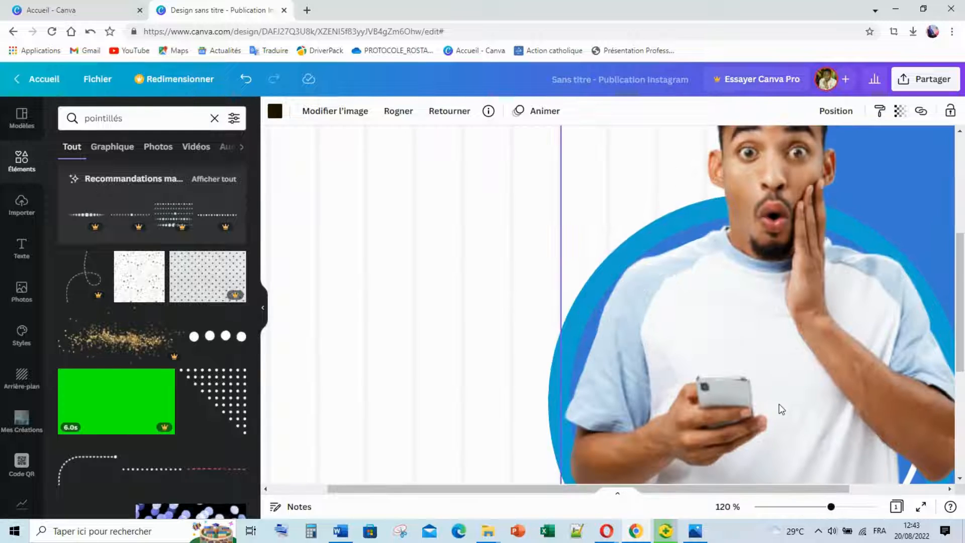
{"action": "scroll", "coordinate": [779, 404], "scroll_direction": "down", "scroll_amount": 5}
{"action": "left_click_drag", "start_coordinate": [765, 488], "coordinate": [874, 481]}
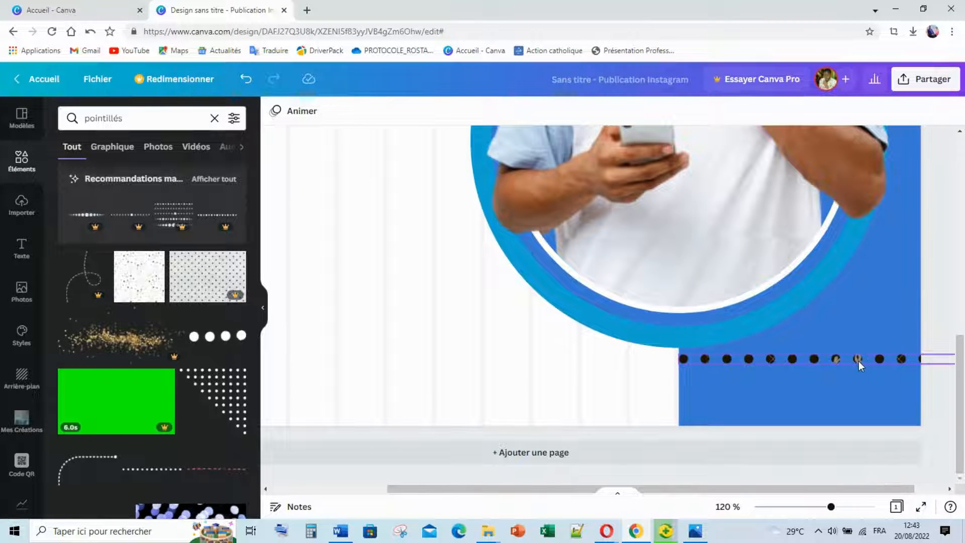
{"action": "left_click", "coordinate": [858, 361]}
{"action": "left_click_drag", "start_coordinate": [774, 490], "coordinate": [889, 485]}
{"action": "left_click", "coordinate": [889, 360]}
{"action": "left_click_drag", "start_coordinate": [889, 361], "coordinate": [790, 380]}
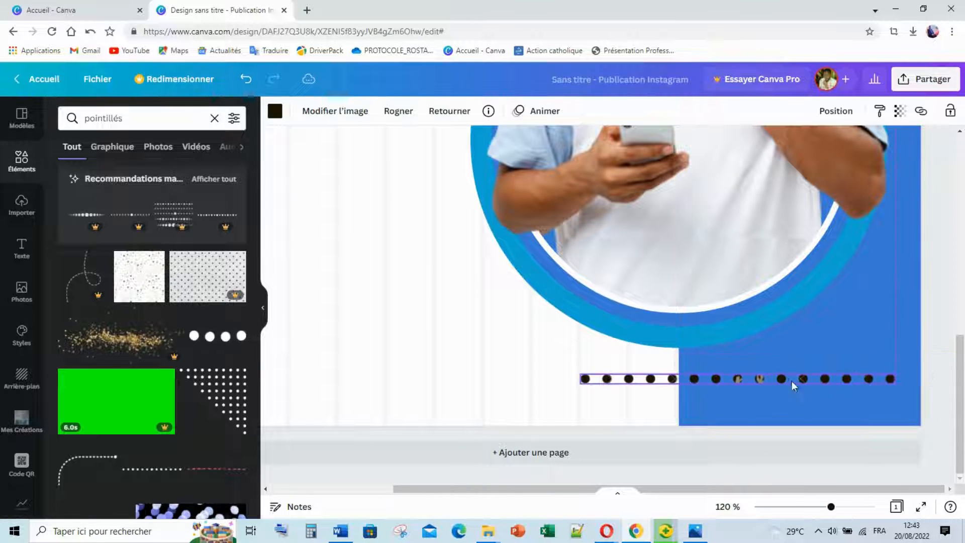
{"action": "left_click_drag", "start_coordinate": [898, 375], "coordinate": [754, 422]}
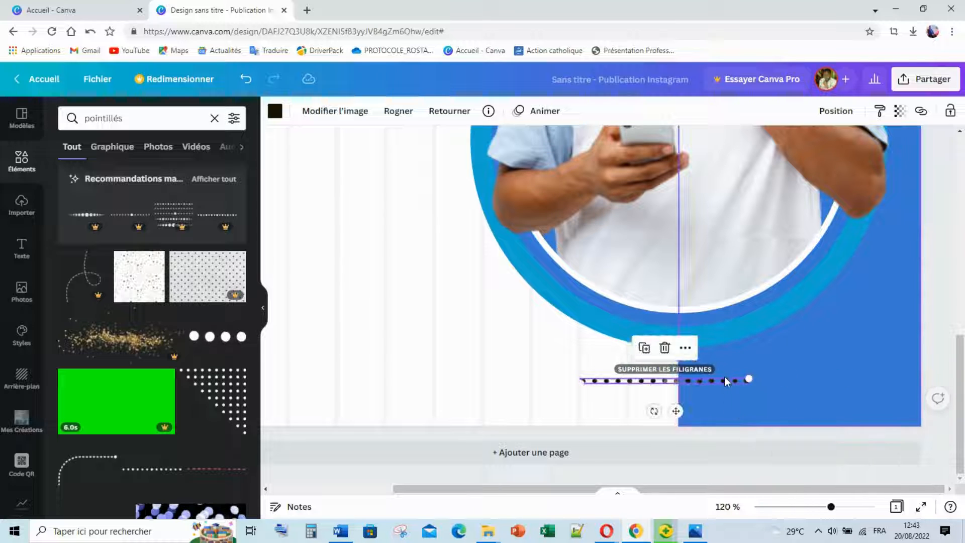
{"action": "left_click_drag", "start_coordinate": [732, 379], "coordinate": [846, 375]}
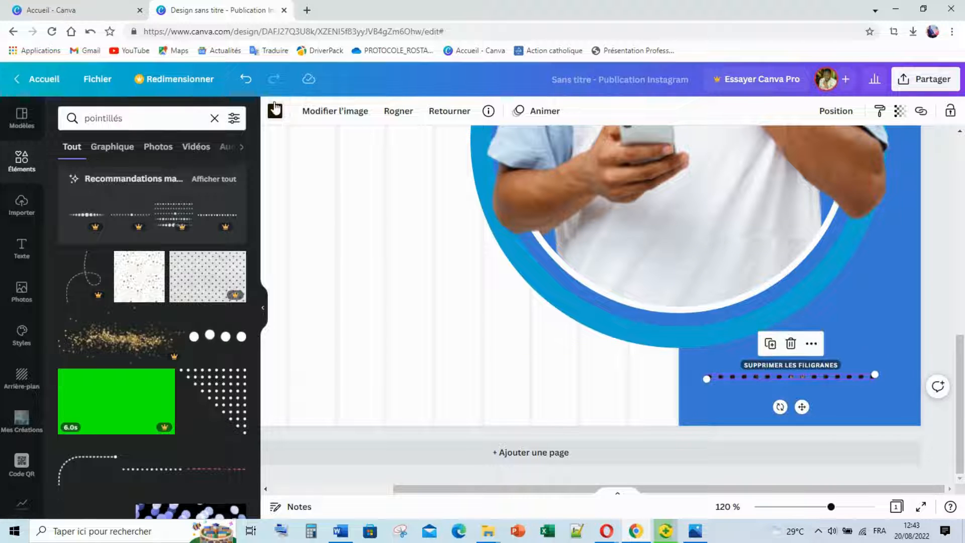
Make the dotted line white and stack two duplicates beneath it as three aligned rows.
{"action": "left_click", "coordinate": [275, 109]}
{"action": "left_click", "coordinate": [232, 175]}
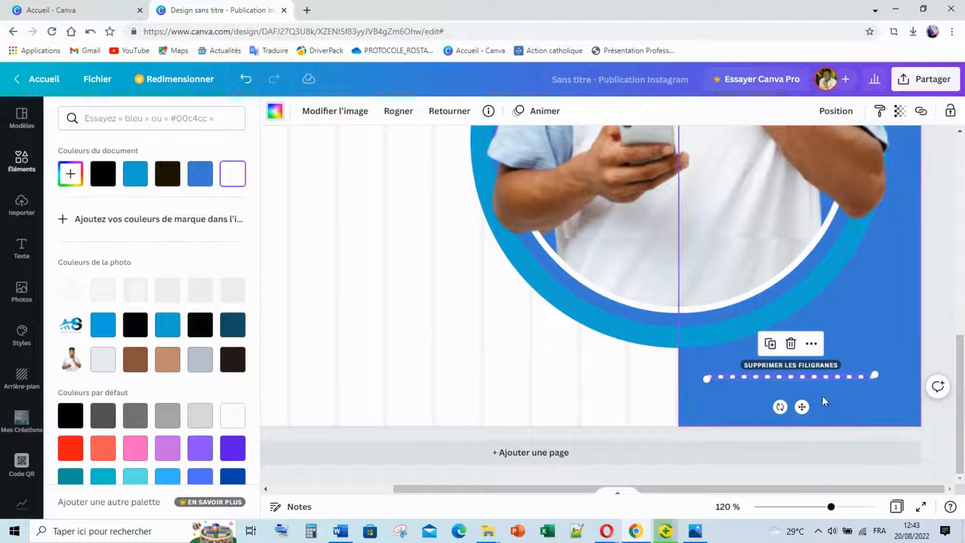
{"action": "key", "text": "ctrl+d"}
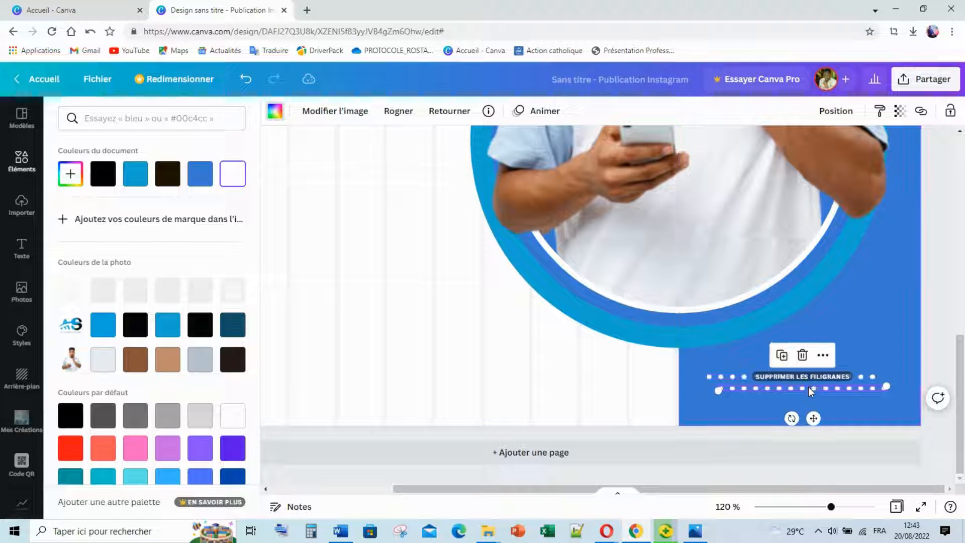
{"action": "left_click_drag", "start_coordinate": [807, 388], "coordinate": [800, 388]}
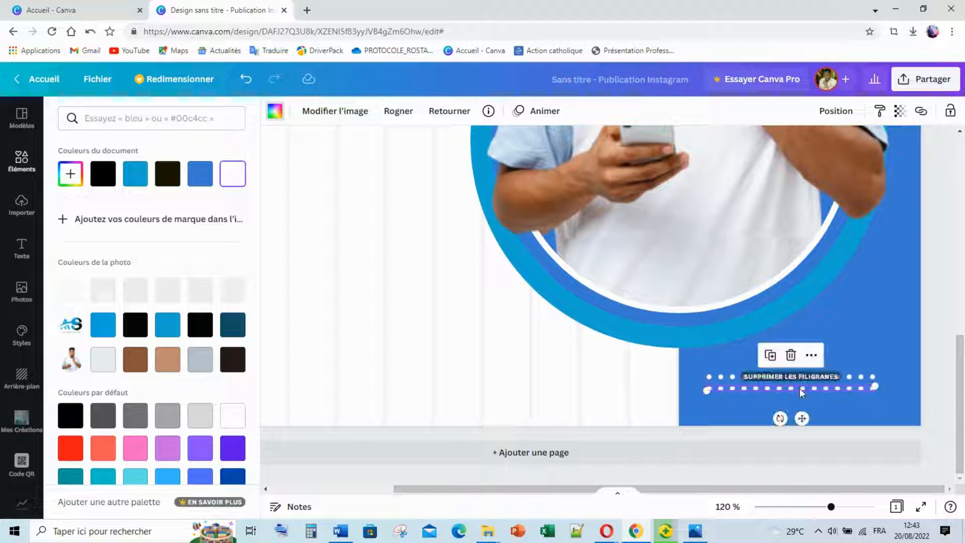
{"action": "key", "text": "ctrl+d"}
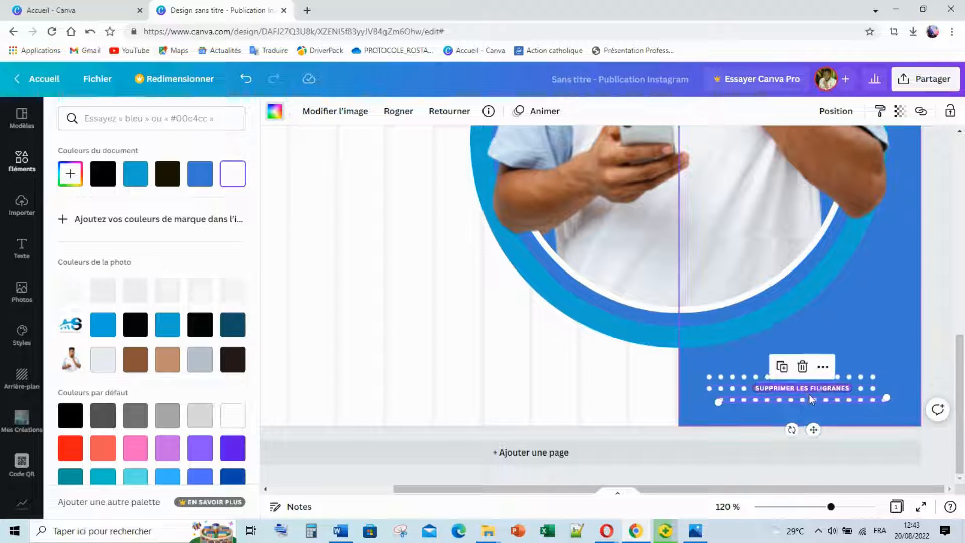
{"action": "left_click_drag", "start_coordinate": [802, 392], "coordinate": [801, 400]}
Zoom out to 59% to view the whole page.
{"action": "left_click", "coordinate": [868, 334]}
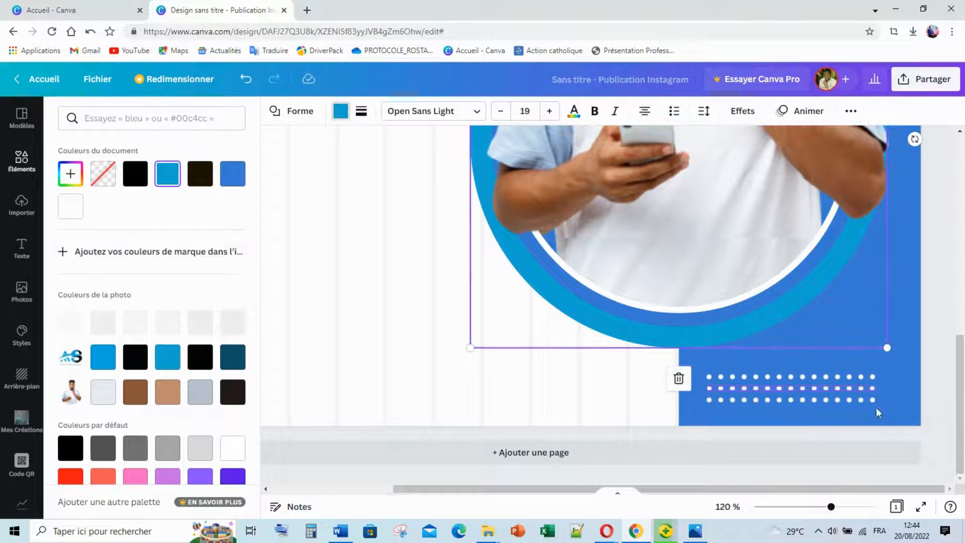
{"action": "left_click_drag", "start_coordinate": [831, 507], "coordinate": [809, 507]}
{"action": "left_click", "coordinate": [848, 403]}
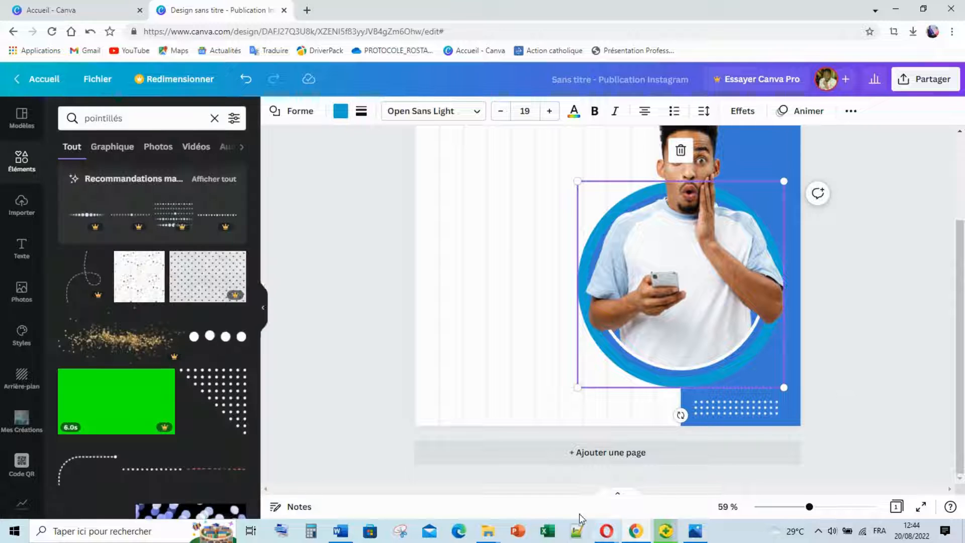
{"action": "mouse_move", "coordinate": [641, 536]}
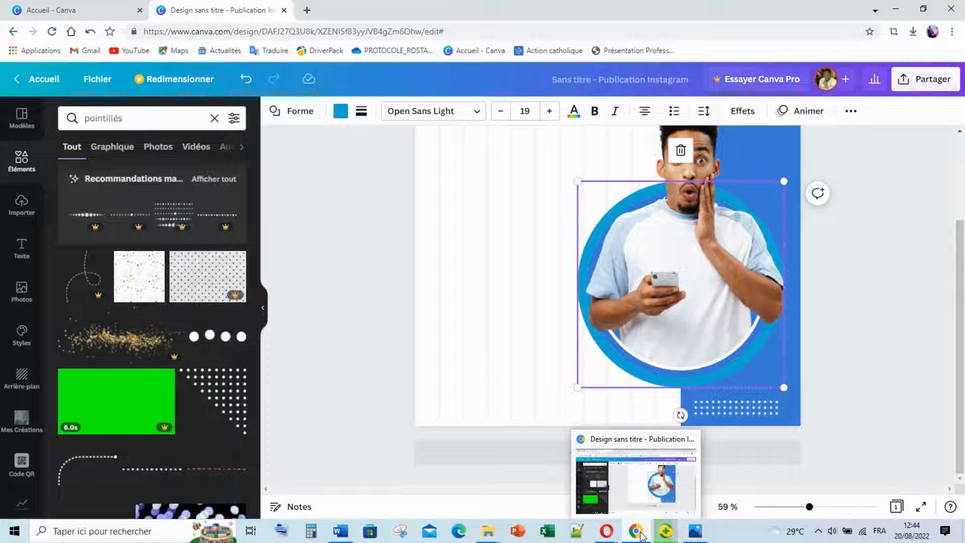
{"action": "mouse_move", "coordinate": [603, 520]}
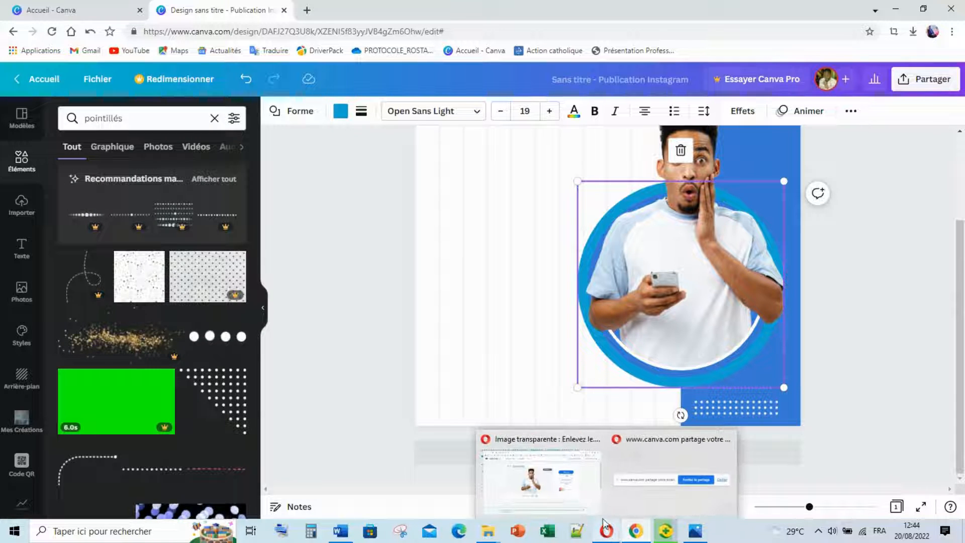
{"action": "left_click", "coordinate": [569, 497]}
{"action": "left_click", "coordinate": [787, 9]}
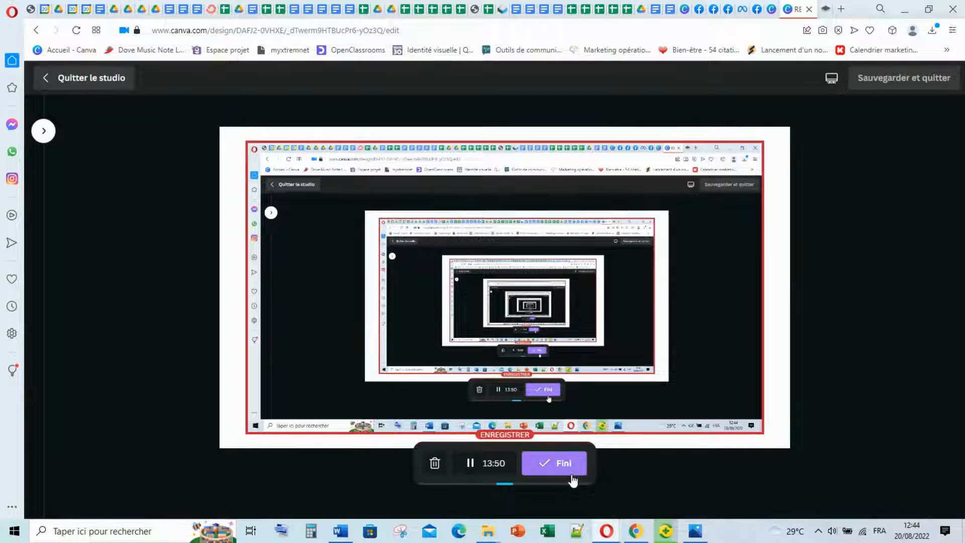
{"action": "mouse_move", "coordinate": [634, 536]}
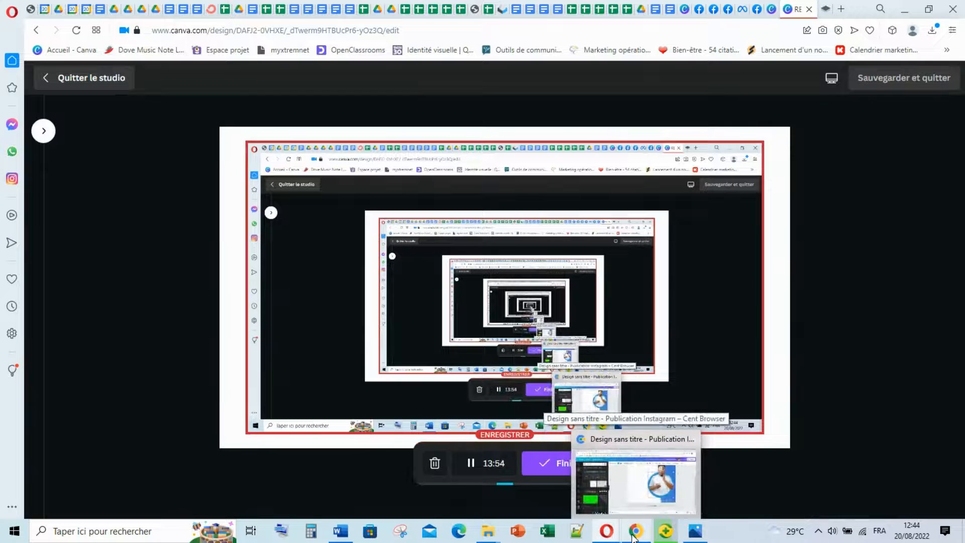
{"action": "left_click", "coordinate": [634, 535]}
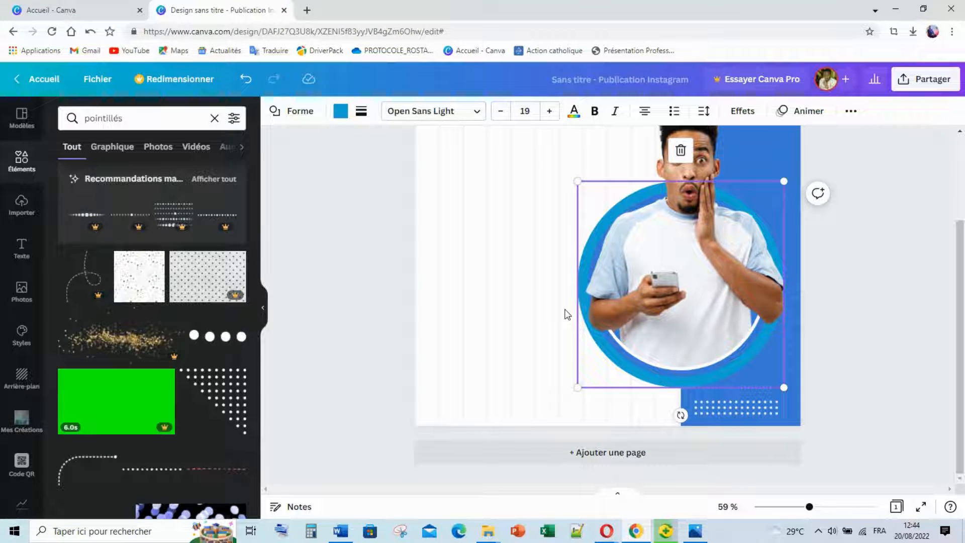
{"action": "left_click", "coordinate": [539, 266]}
{"action": "scroll", "coordinate": [226, 302], "scroll_direction": "up", "scroll_amount": 3}
{"action": "scroll", "coordinate": [448, 312], "scroll_direction": "up", "scroll_amount": 2}
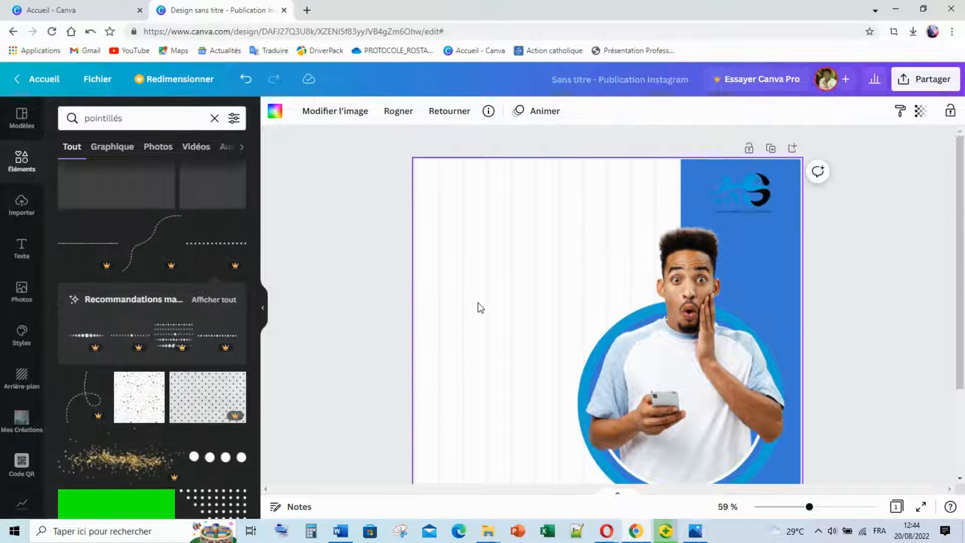
{"action": "mouse_move", "coordinate": [689, 537]}
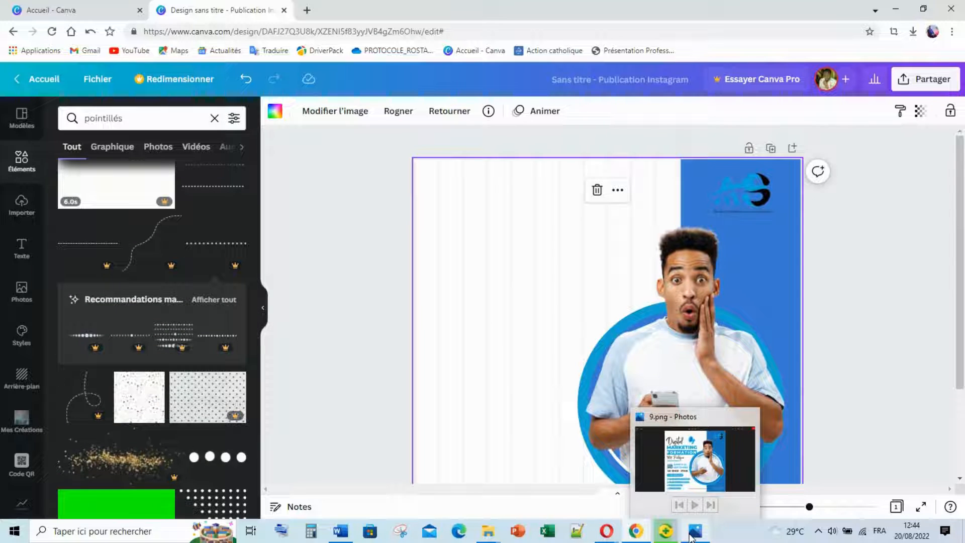
{"action": "left_click", "coordinate": [689, 467]}
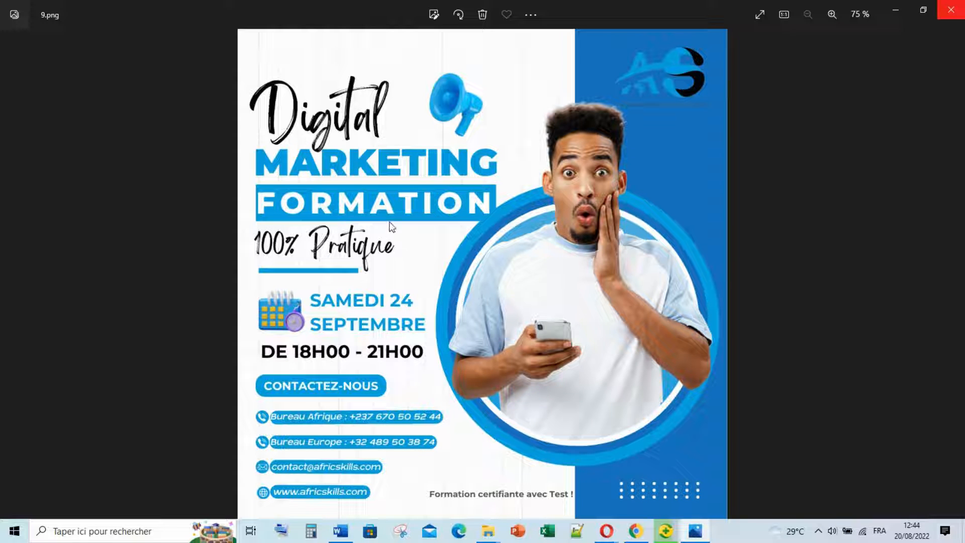
{"action": "left_click", "coordinate": [635, 536]}
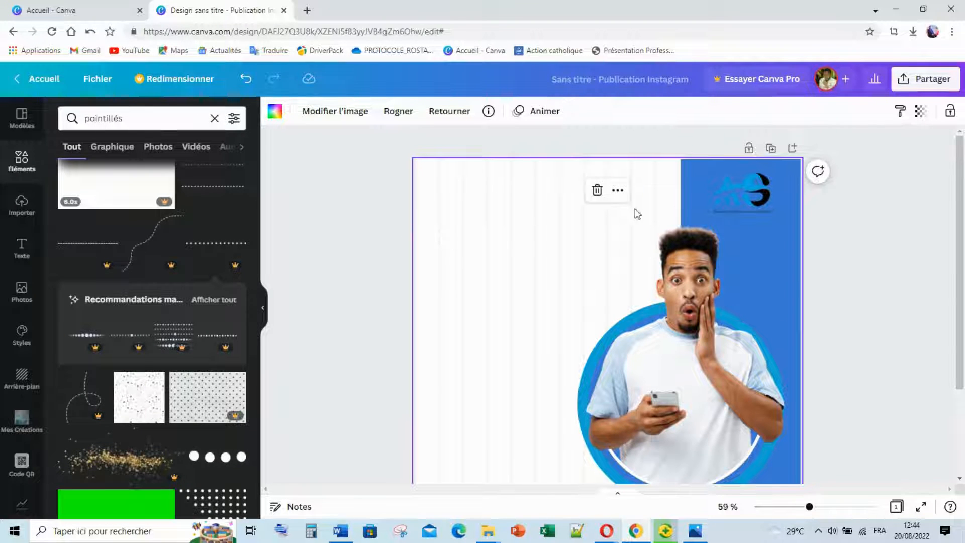
Resize the logo to 197 by 156.
{"action": "left_click", "coordinate": [729, 209]}
{"action": "left_click_drag", "start_coordinate": [708, 218], "coordinate": [739, 201]}
{"action": "left_click", "coordinate": [516, 221]}
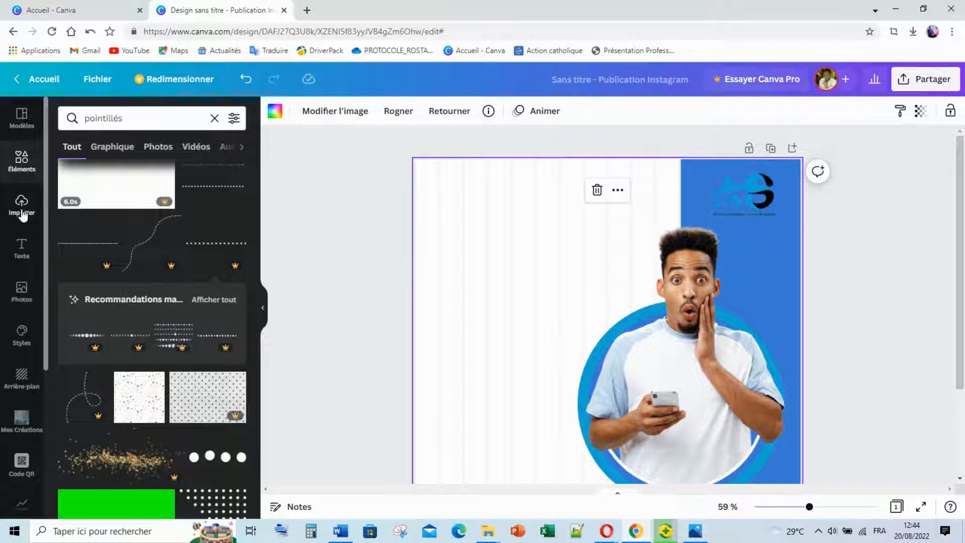
Add a heading reading 'Digital' and move it to the top of the page.
{"action": "left_click", "coordinate": [24, 246]}
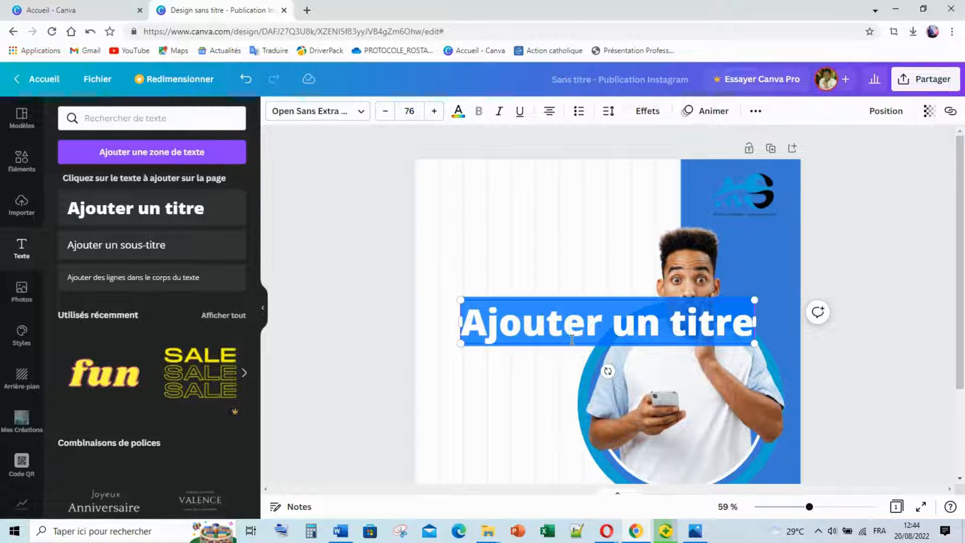
{"action": "type", "text": "DI"}
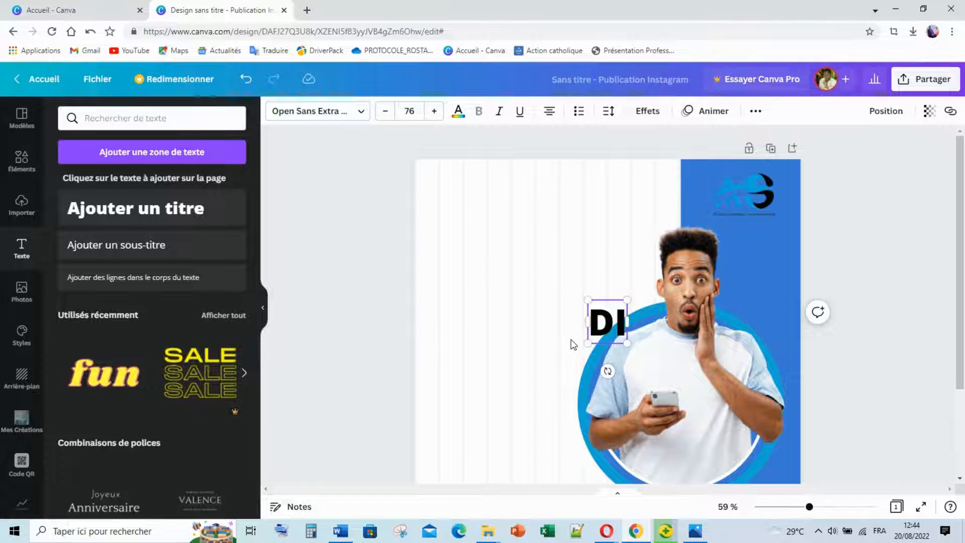
{"action": "key", "text": "BackSpace"}
{"action": "type", "text": "igita"}
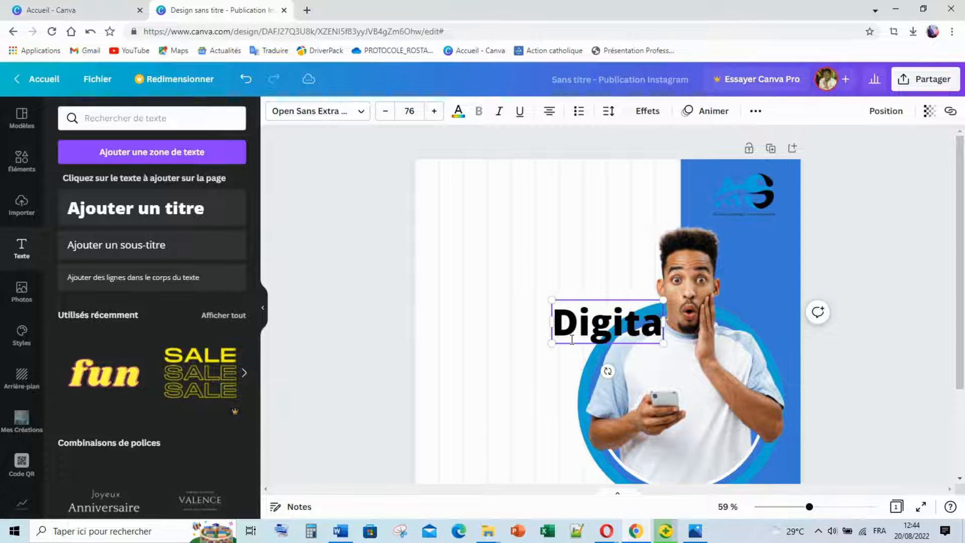
{"action": "type", "text": "l"}
{"action": "left_click", "coordinate": [479, 274]}
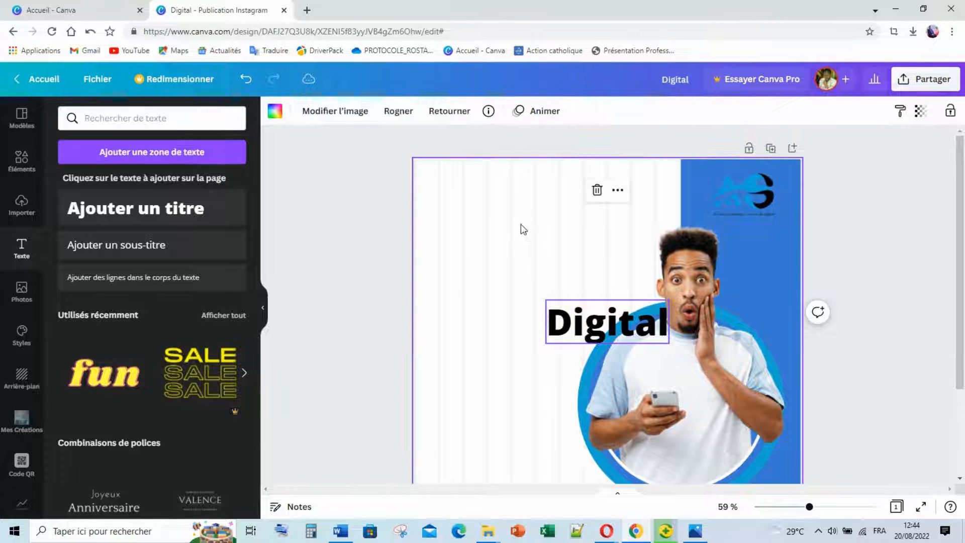
{"action": "left_click_drag", "start_coordinate": [592, 335], "coordinate": [512, 211]}
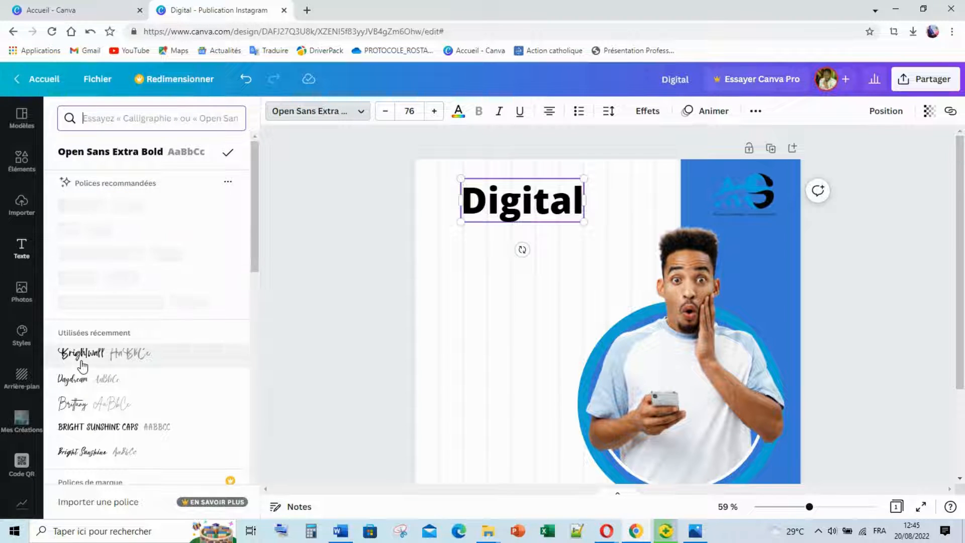
Set 'Digital' in the Brightwall font and position it near the top-left edge.
{"action": "left_click", "coordinate": [82, 365]}
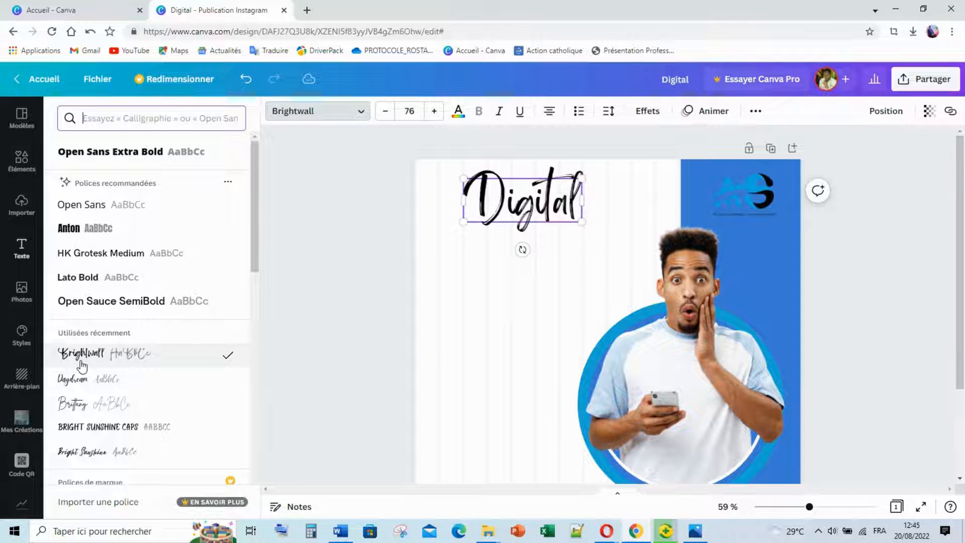
{"action": "left_click", "coordinate": [379, 235]}
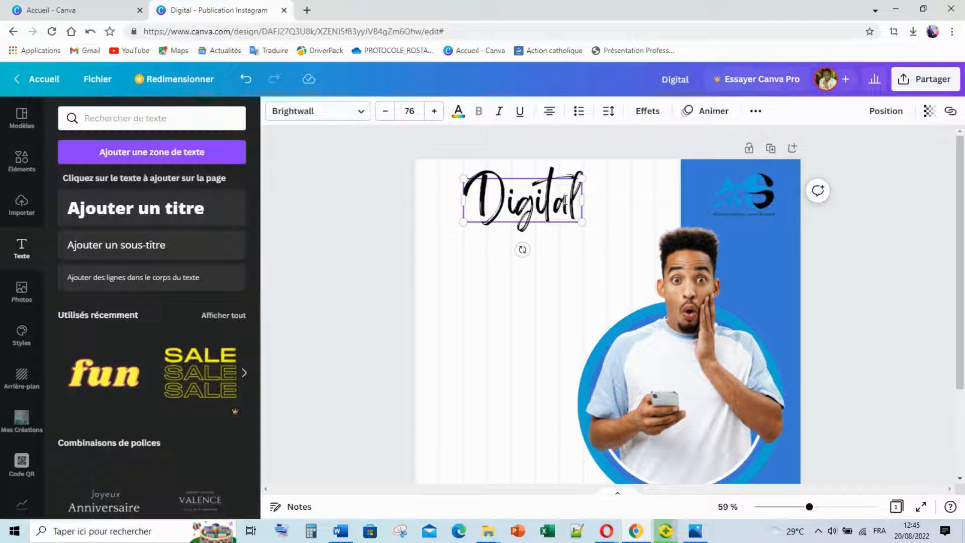
{"action": "left_click_drag", "start_coordinate": [569, 203], "coordinate": [472, 200]}
{"action": "left_click", "coordinate": [441, 234]}
{"action": "left_click", "coordinate": [378, 226]}
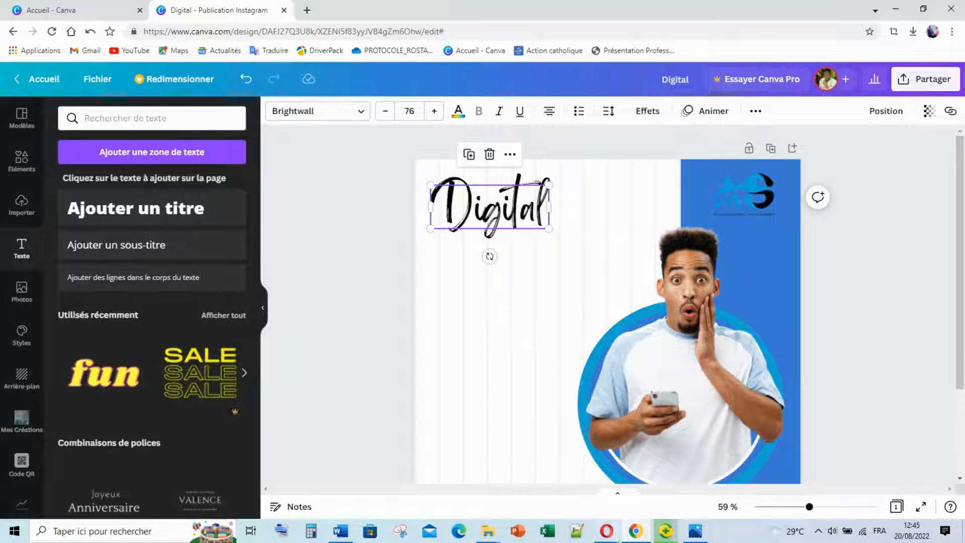
{"action": "mouse_move", "coordinate": [696, 537]}
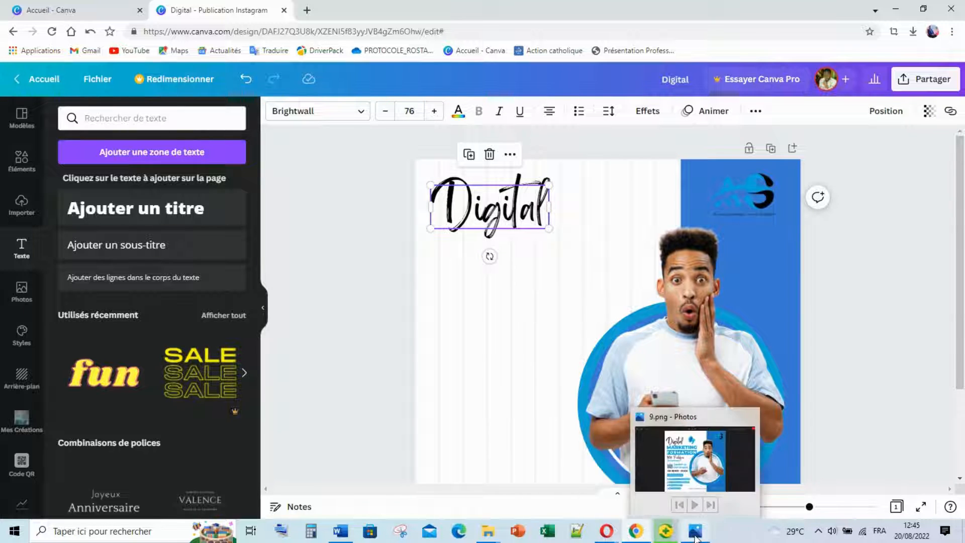
{"action": "left_click", "coordinate": [694, 535]}
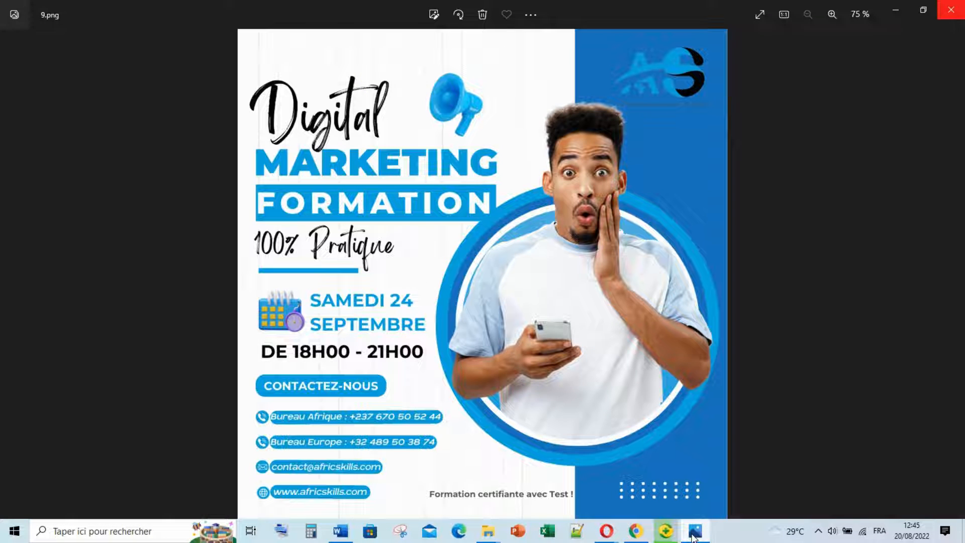
{"action": "left_click", "coordinate": [694, 536]}
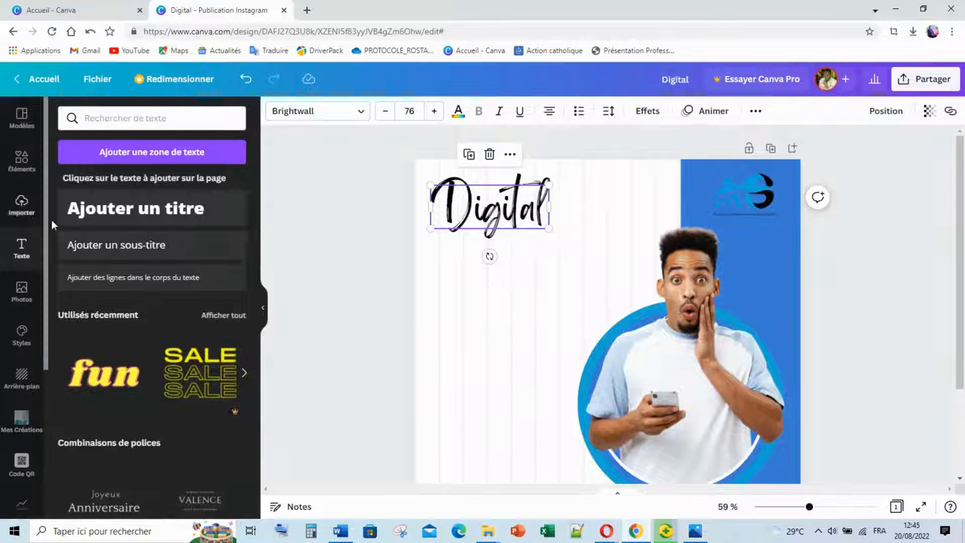
Add an enlarged one-line 'MARKETING' title under Digital.
{"action": "left_click_drag", "start_coordinate": [144, 214], "coordinate": [506, 298]}
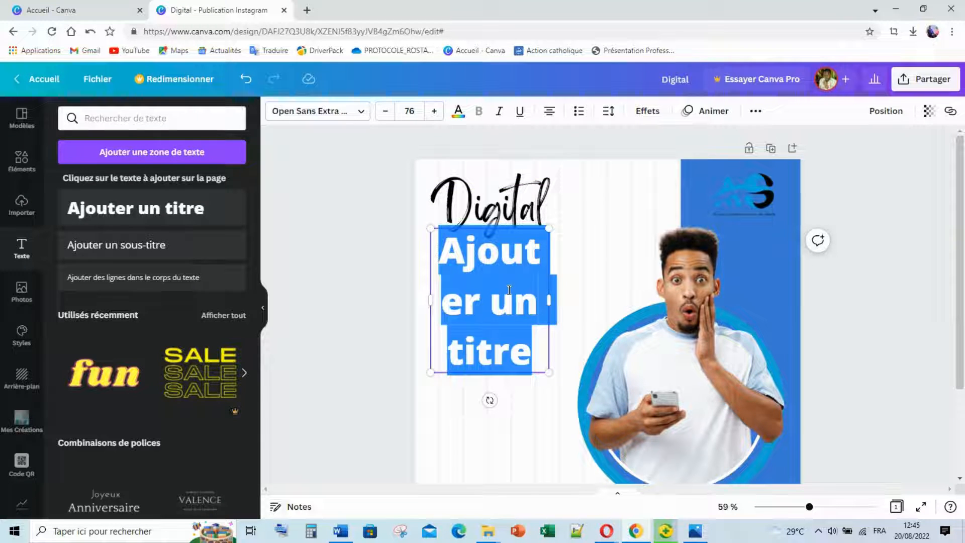
{"action": "type", "text": "M"}
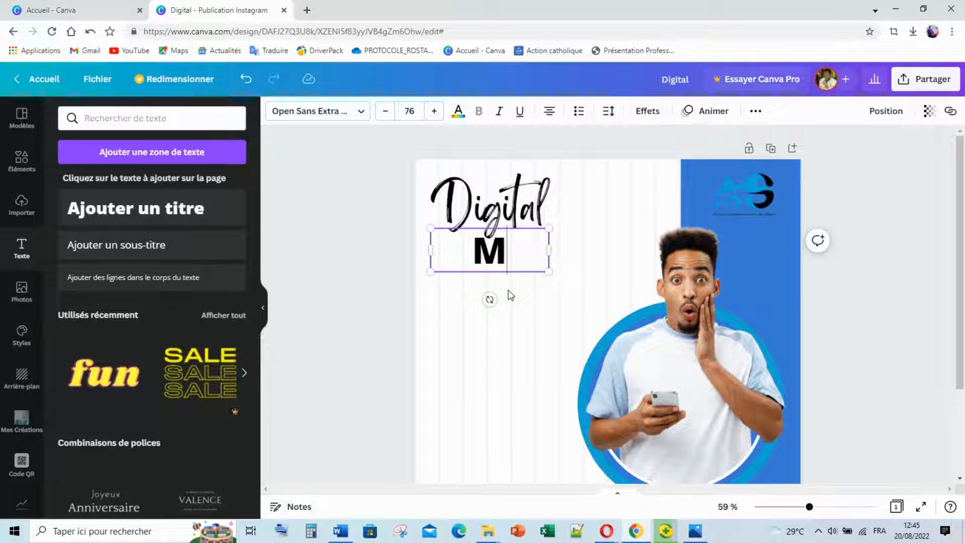
{"action": "type", "text": "ARKET"}
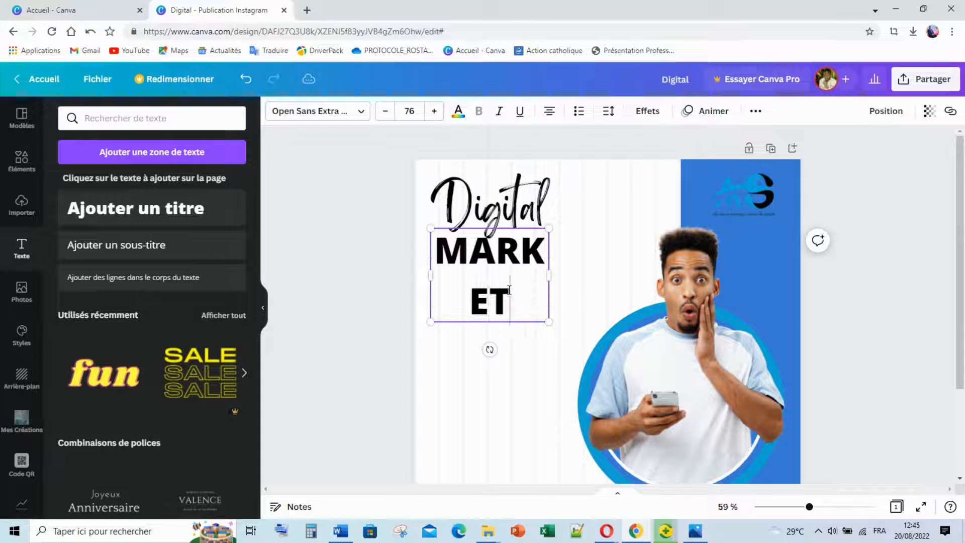
{"action": "type", "text": "ING"}
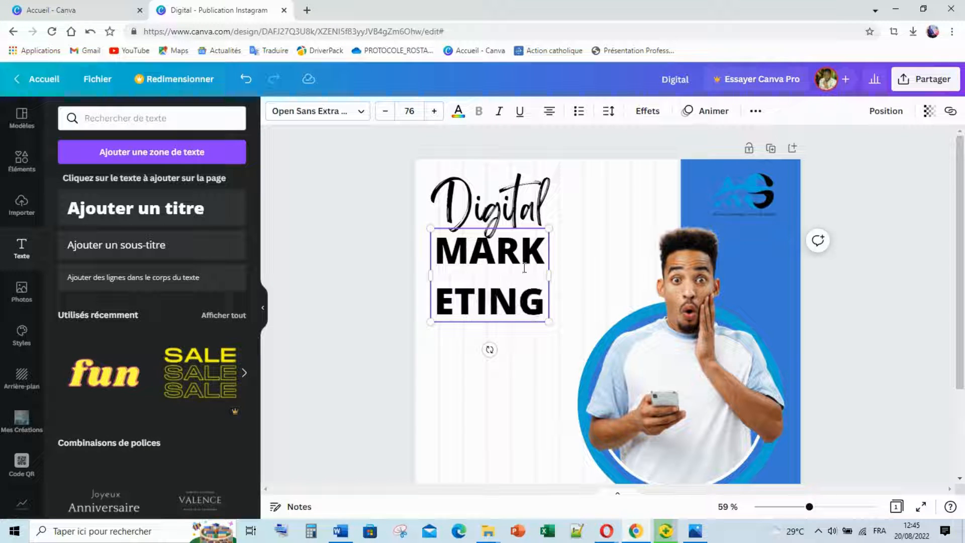
{"action": "left_click_drag", "start_coordinate": [552, 275], "coordinate": [594, 260]}
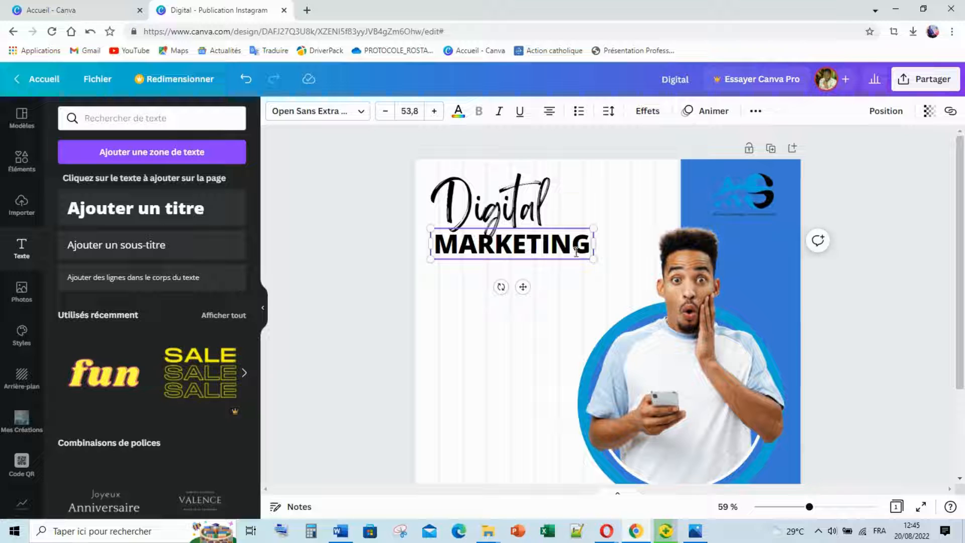
{"action": "left_click", "coordinate": [361, 289]}
{"action": "left_click_drag", "start_coordinate": [487, 240], "coordinate": [488, 257]}
{"action": "left_click_drag", "start_coordinate": [594, 276], "coordinate": [615, 280]}
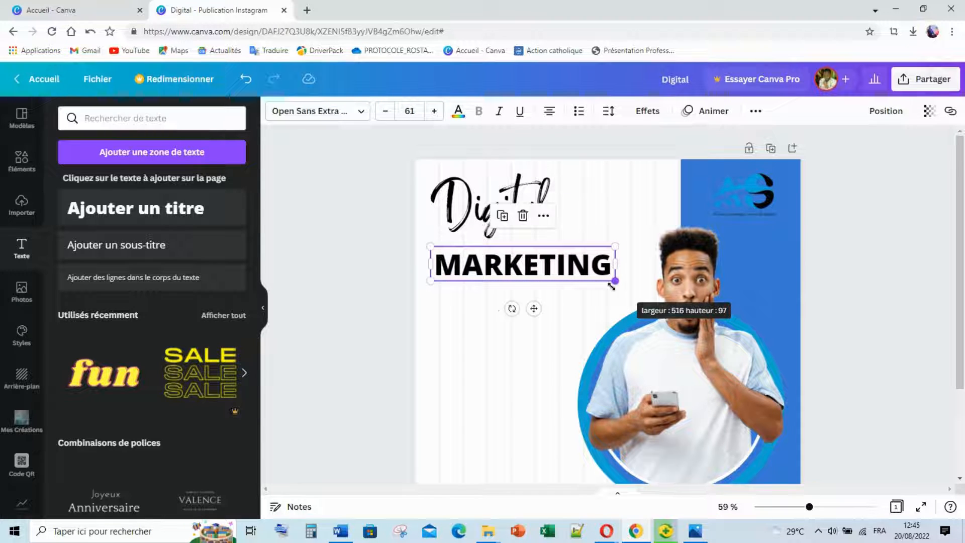
{"action": "left_click", "coordinate": [484, 307]}
Duplicate the MARKETING heading directly below the original and compare with the reference flyer.
{"action": "left_click", "coordinate": [509, 272]}
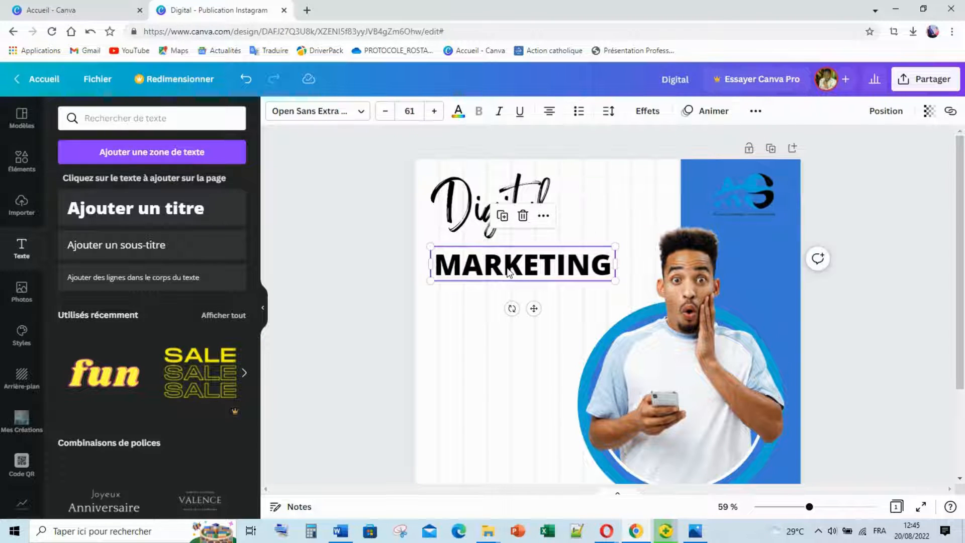
{"action": "key", "text": "ctrl+d"}
{"action": "left_click_drag", "start_coordinate": [509, 271], "coordinate": [503, 296]}
{"action": "left_click", "coordinate": [696, 531]}
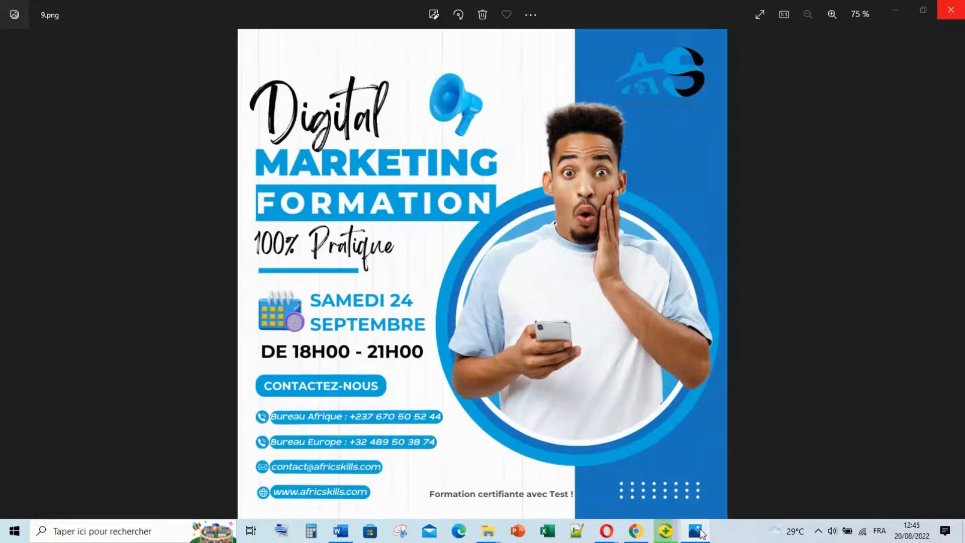
{"action": "left_click", "coordinate": [701, 532]}
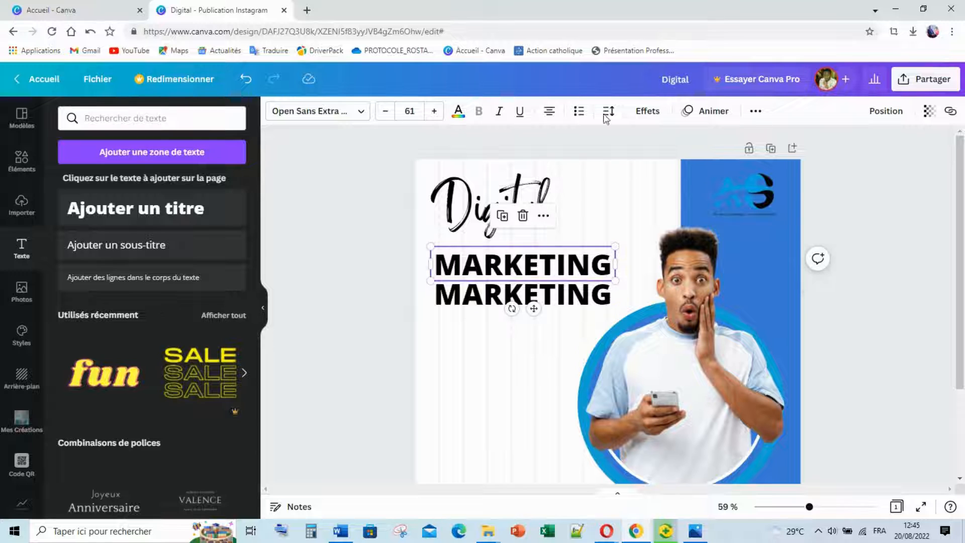
Colour the top MARKETING blue and the lower copy's text white.
{"action": "left_click", "coordinate": [456, 117]}
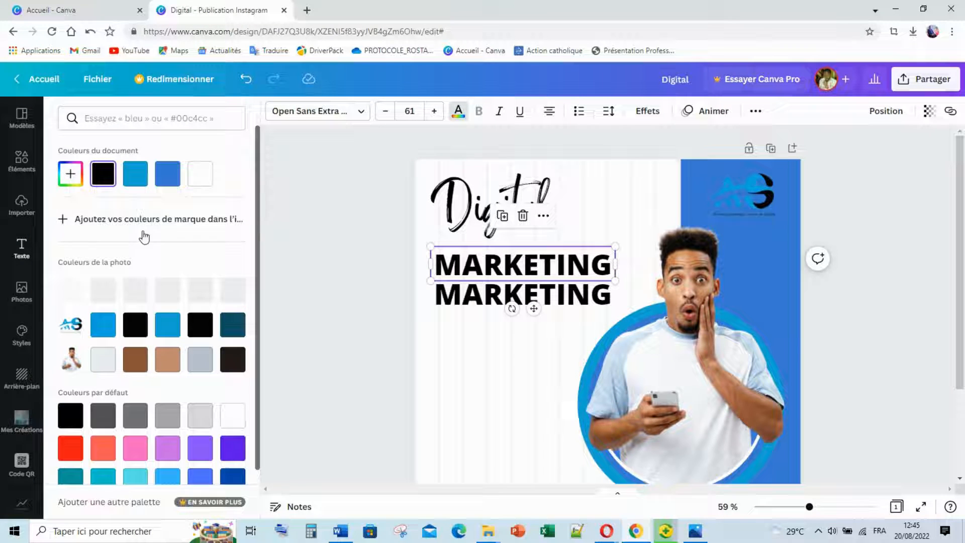
{"action": "left_click", "coordinate": [169, 327]}
{"action": "left_click", "coordinate": [473, 293]}
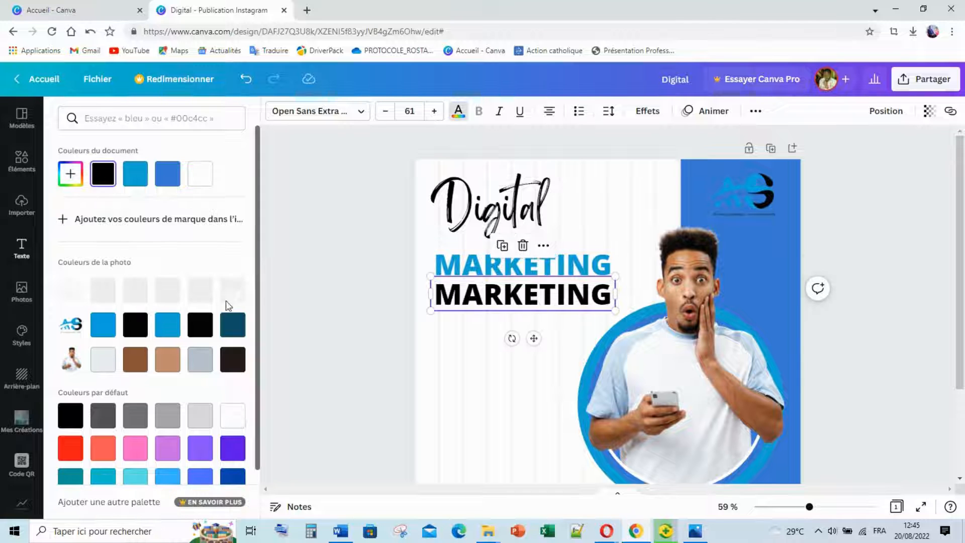
{"action": "left_click", "coordinate": [200, 174]}
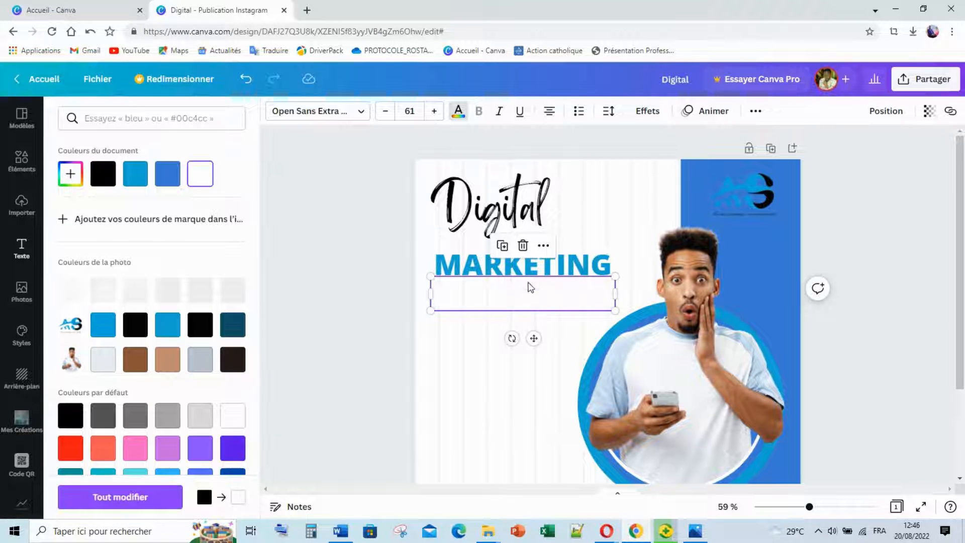
Give the lower MARKETING a light blue background box with square corners.
{"action": "left_click", "coordinate": [646, 111]}
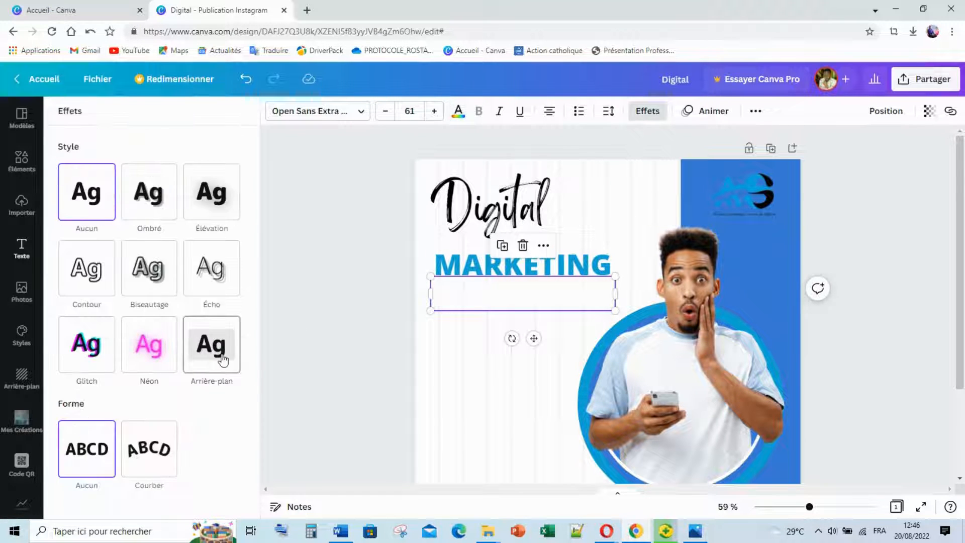
{"action": "left_click", "coordinate": [226, 362]}
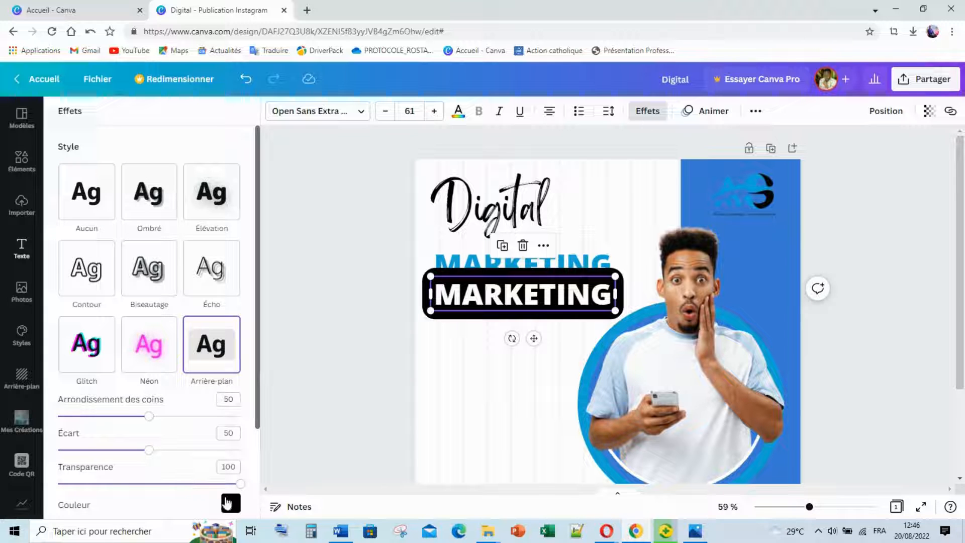
{"action": "left_click", "coordinate": [230, 504]}
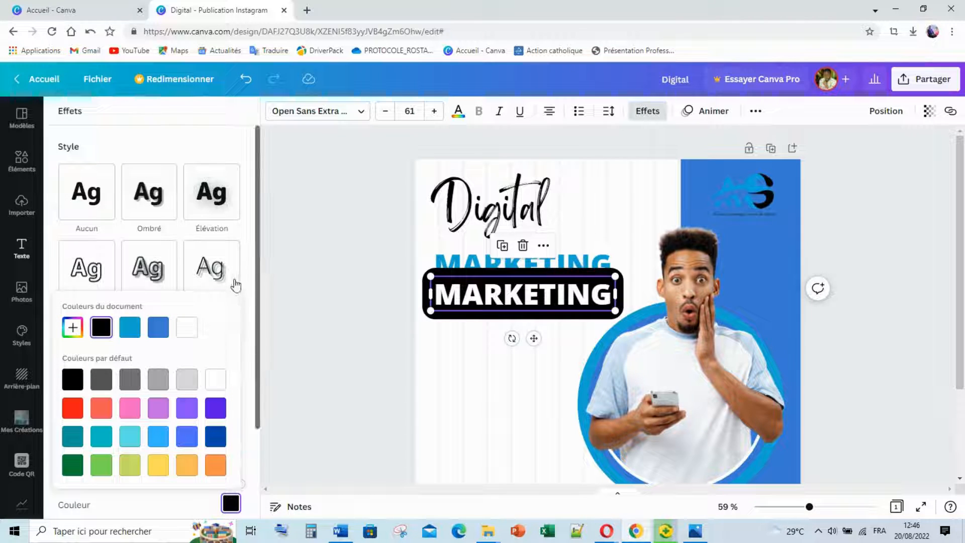
{"action": "left_click", "coordinate": [130, 328]}
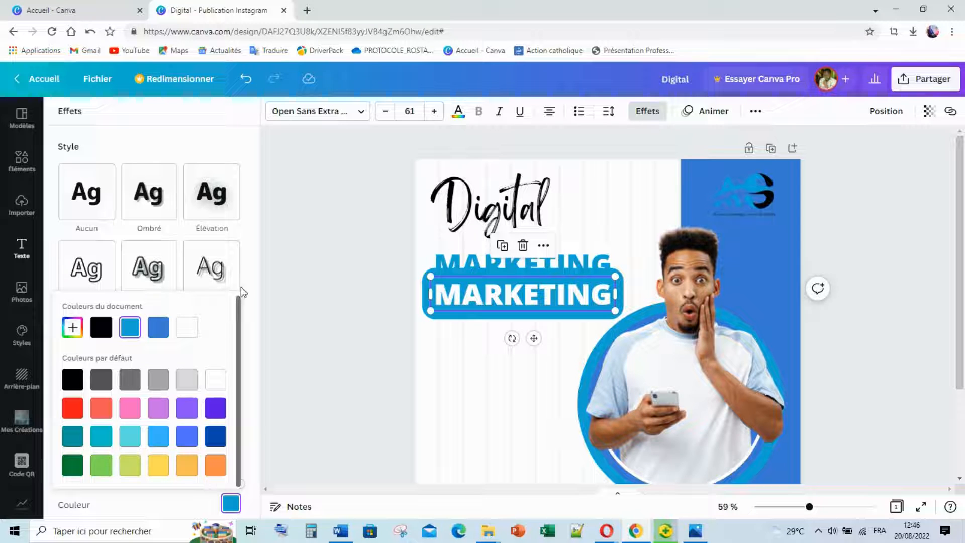
{"action": "left_click", "coordinate": [246, 263]}
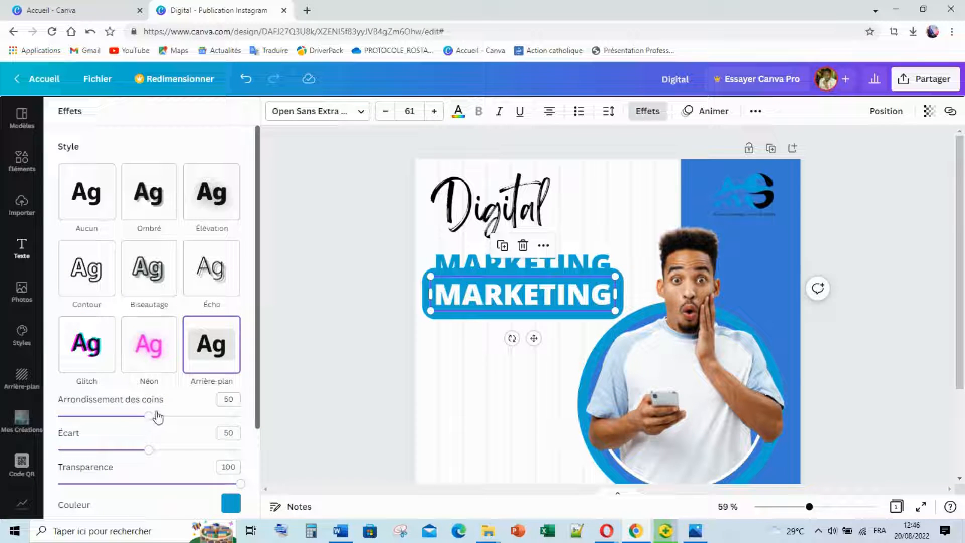
{"action": "left_click_drag", "start_coordinate": [158, 417], "coordinate": [76, 405]}
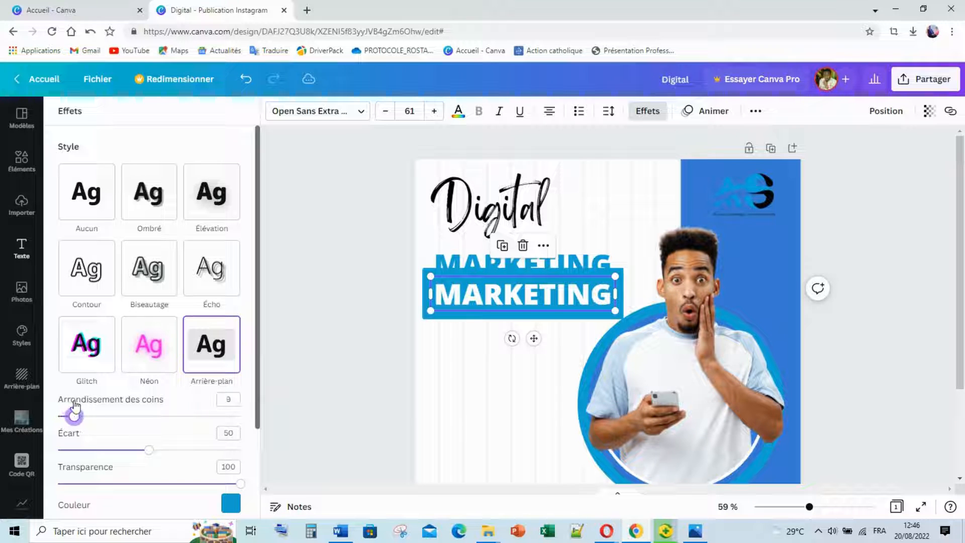
{"action": "left_click", "coordinate": [339, 295]}
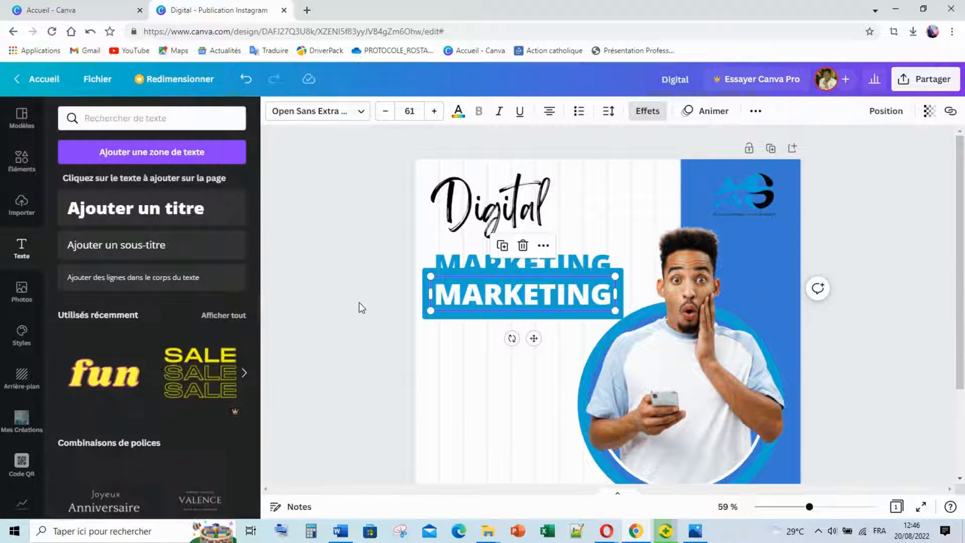
Tighten the background padding of the boxed MARKETING line and shrink it slightly.
{"action": "left_click", "coordinate": [583, 288]}
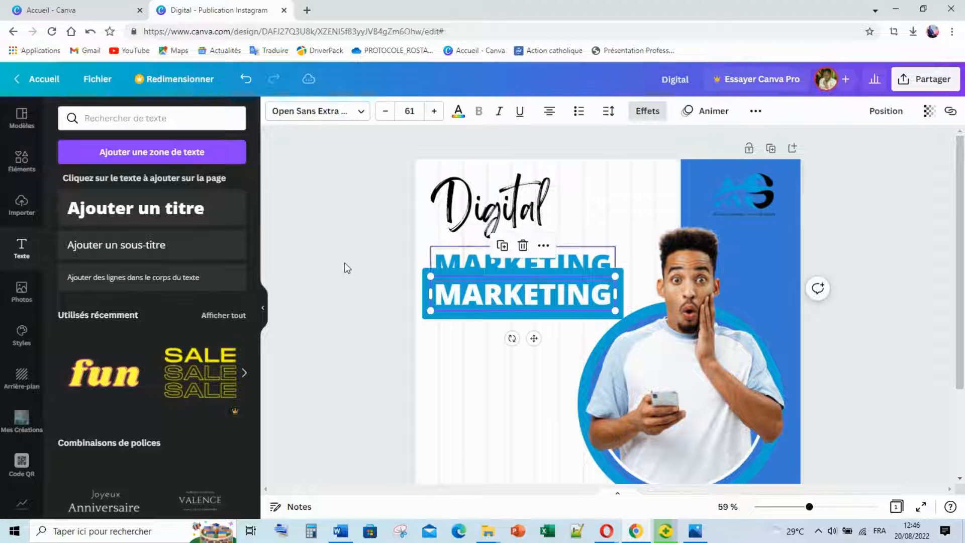
{"action": "left_click", "coordinate": [643, 116]}
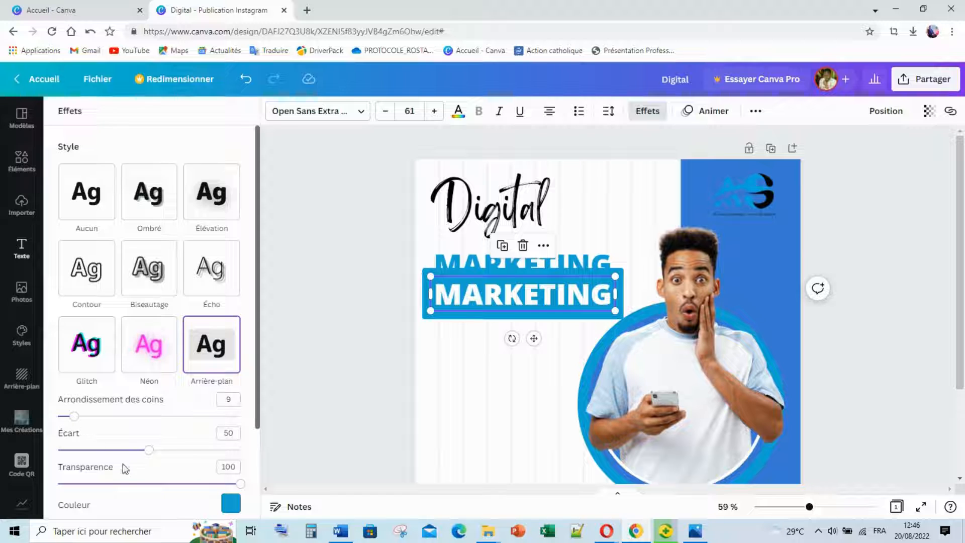
{"action": "left_click_drag", "start_coordinate": [147, 455], "coordinate": [79, 438]}
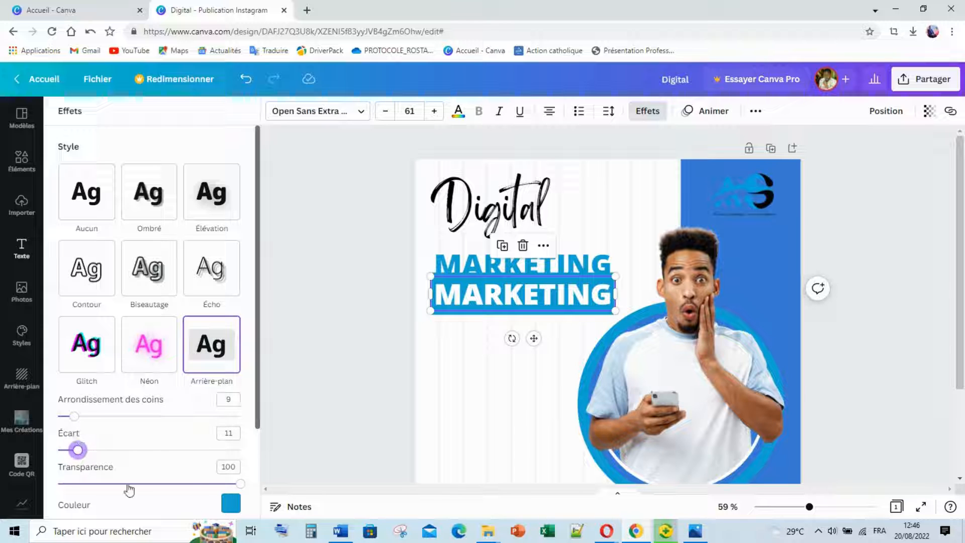
{"action": "scroll", "coordinate": [201, 495], "scroll_direction": "down", "scroll_amount": 1}
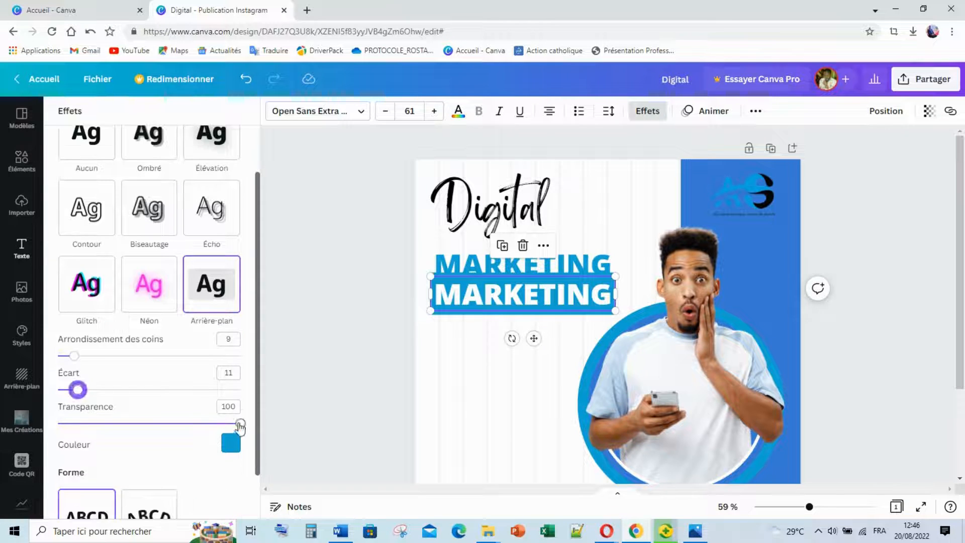
{"action": "mouse_move", "coordinate": [240, 424]}
{"action": "left_mouse_down"}
{"action": "mouse_move", "coordinate": [177, 423]}
{"action": "mouse_move", "coordinate": [242, 423]}
{"action": "left_mouse_up"}
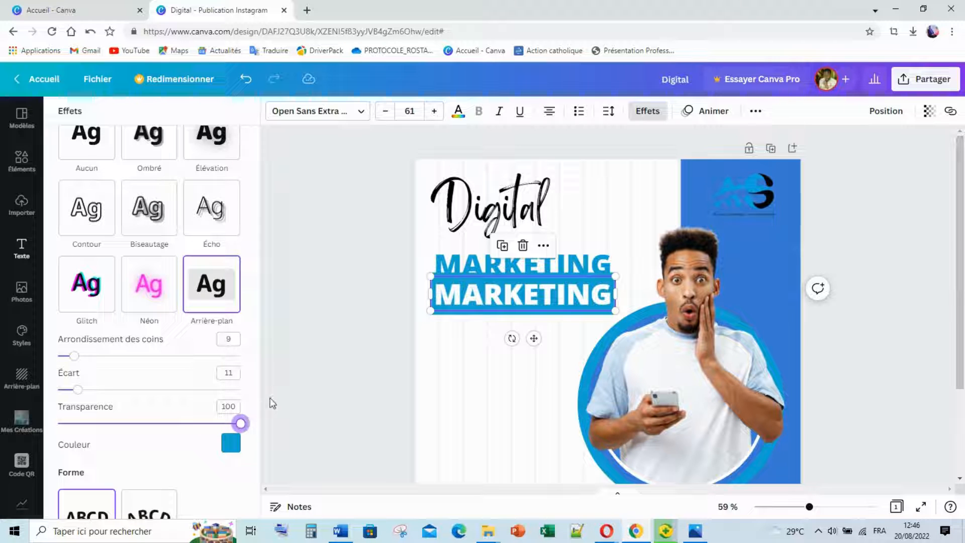
{"action": "left_click", "coordinate": [296, 326]}
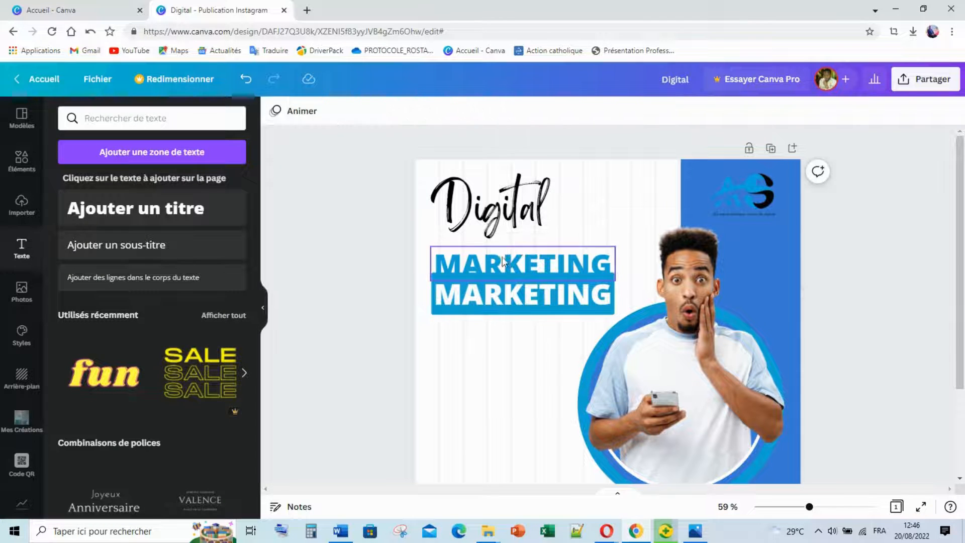
{"action": "left_click_drag", "start_coordinate": [491, 300], "coordinate": [496, 307]}
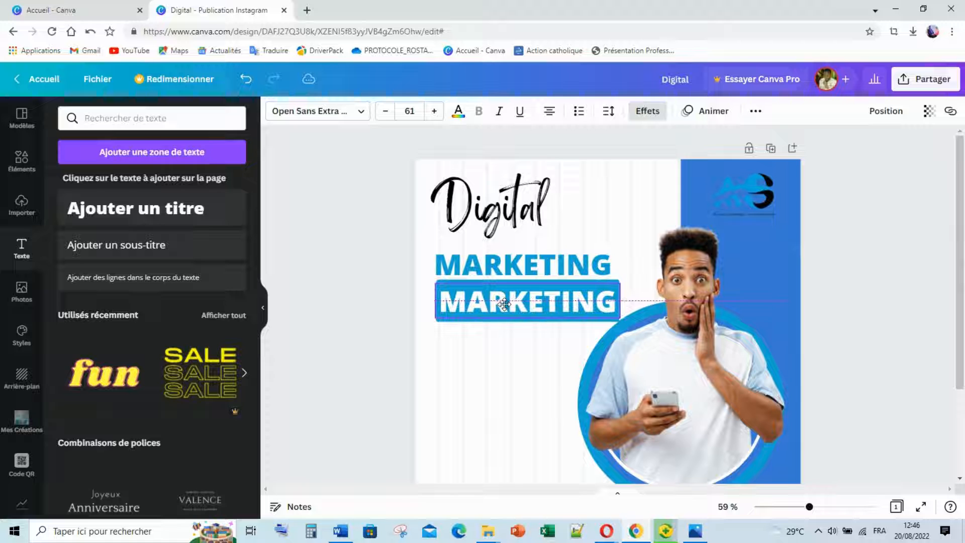
{"action": "left_click_drag", "start_coordinate": [620, 318], "coordinate": [613, 315]}
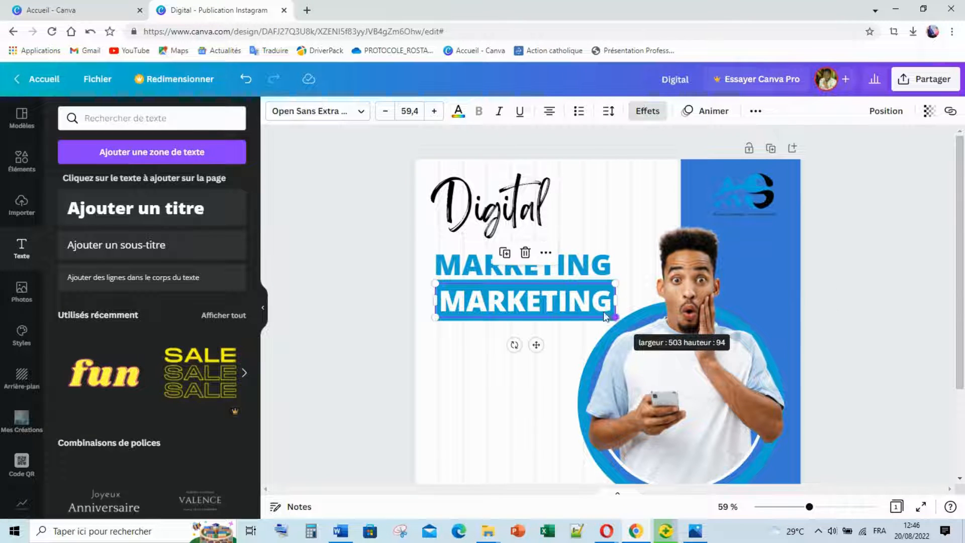
{"action": "left_click", "coordinate": [349, 324]}
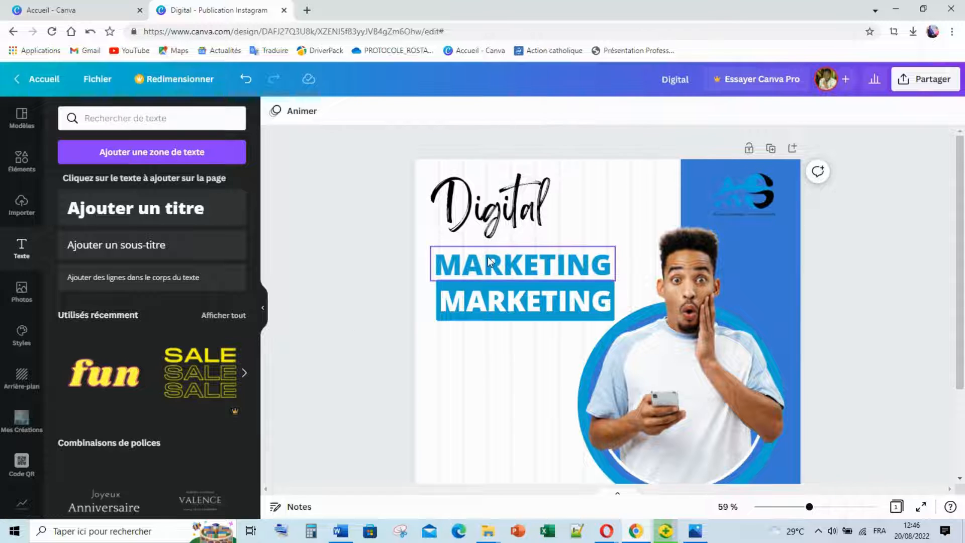
Shrink the Digital title from size 76 to 58 and select all three heading lines.
{"action": "left_click_drag", "start_coordinate": [486, 205], "coordinate": [489, 216]}
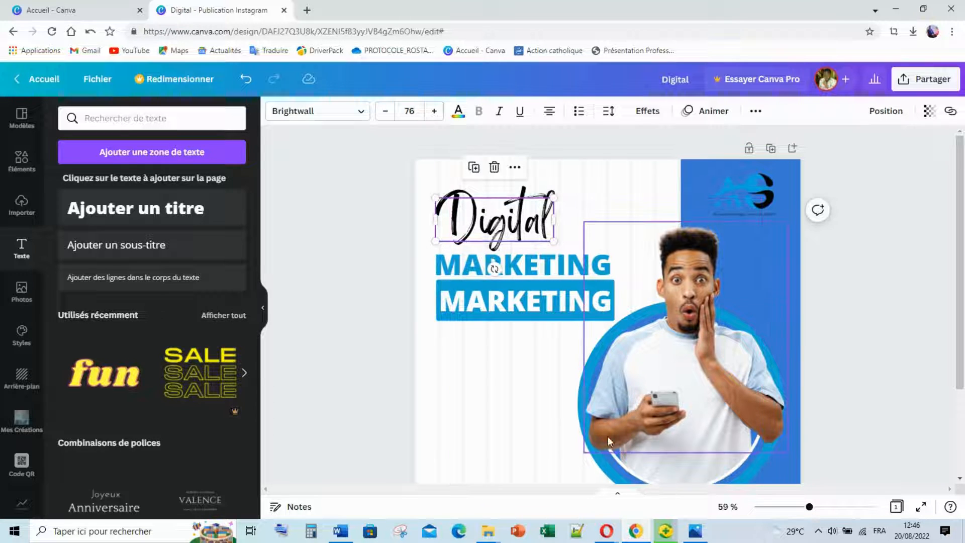
{"action": "left_click", "coordinate": [695, 532]}
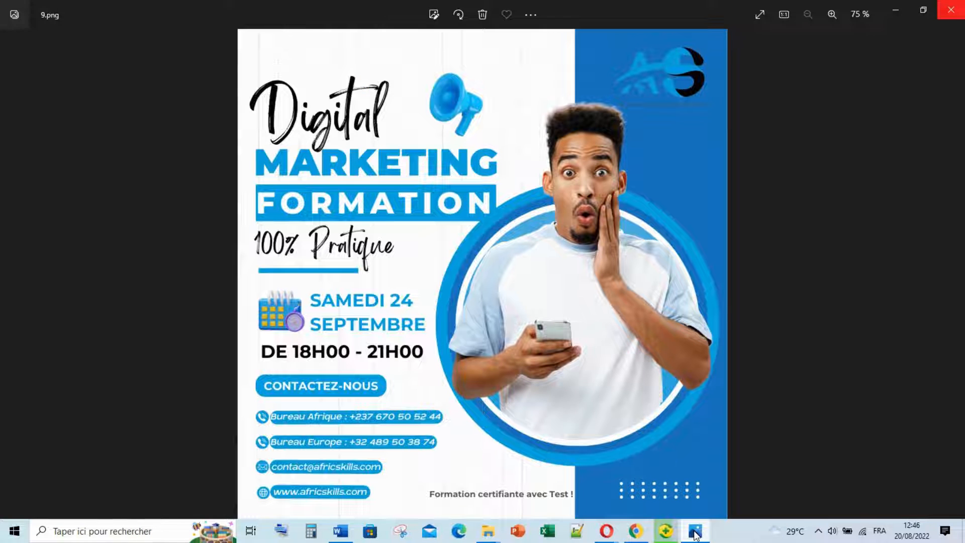
{"action": "left_click", "coordinate": [695, 531]}
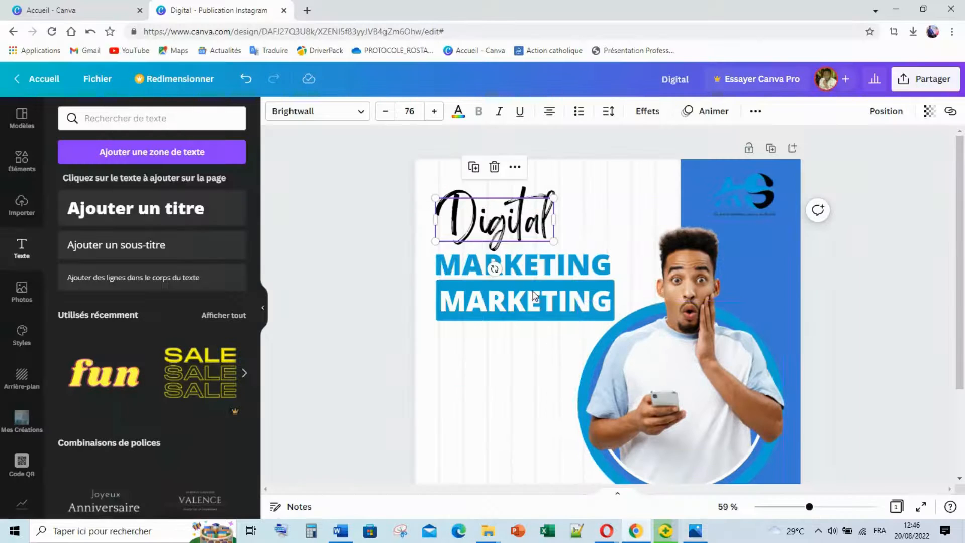
{"action": "left_click_drag", "start_coordinate": [554, 197], "coordinate": [503, 231]}
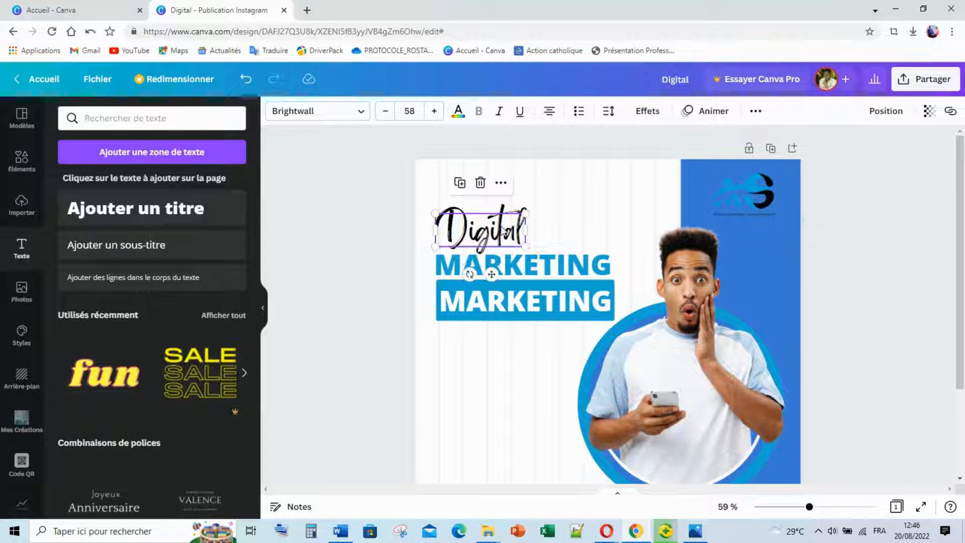
{"action": "left_click_drag", "start_coordinate": [391, 208], "coordinate": [490, 279]}
Search the graphic elements for 'Haut parleur 3D'.
{"action": "left_click", "coordinate": [382, 332]}
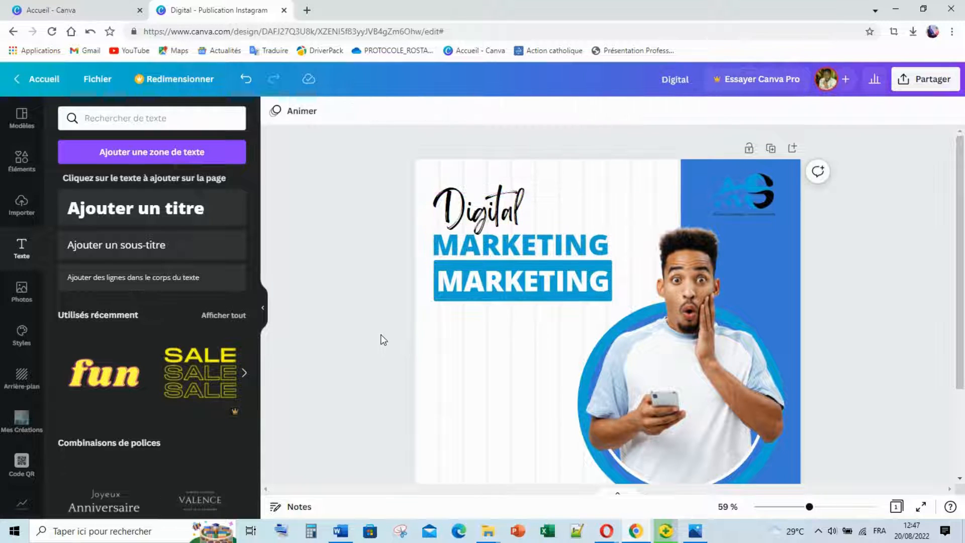
{"action": "left_click", "coordinate": [204, 118]}
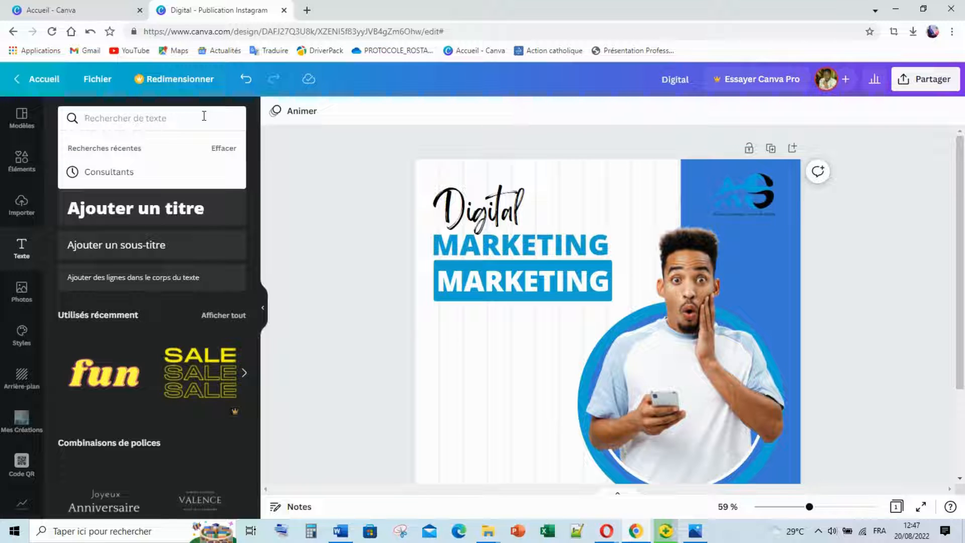
{"action": "type", "text": "Haut parleur 3D"}
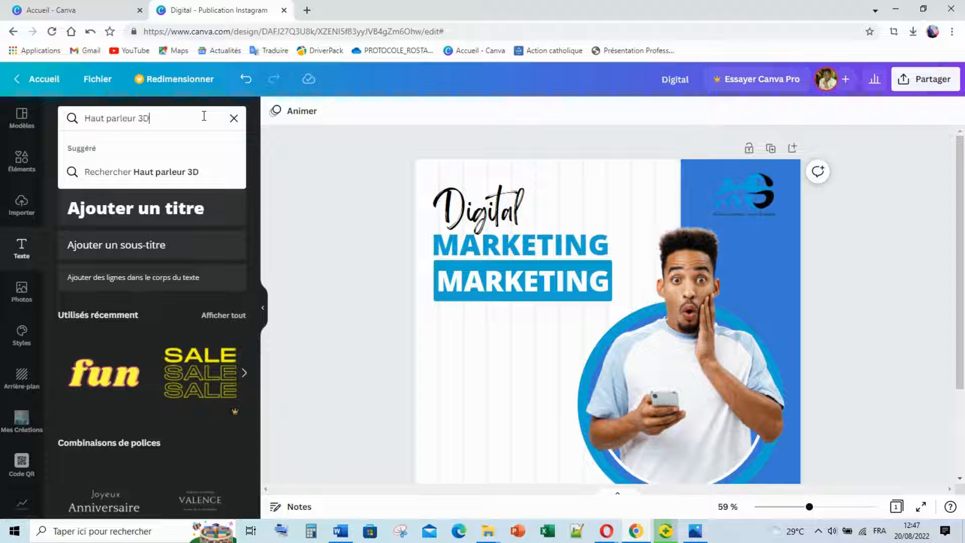
{"action": "key", "text": "Return"}
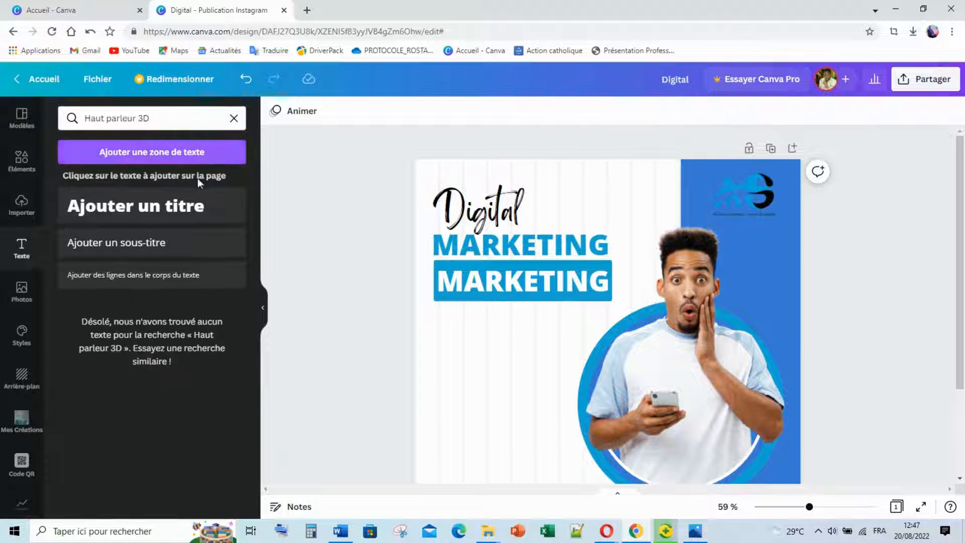
{"action": "left_click", "coordinate": [60, 119]}
{"action": "key", "text": "ctrl+c"}
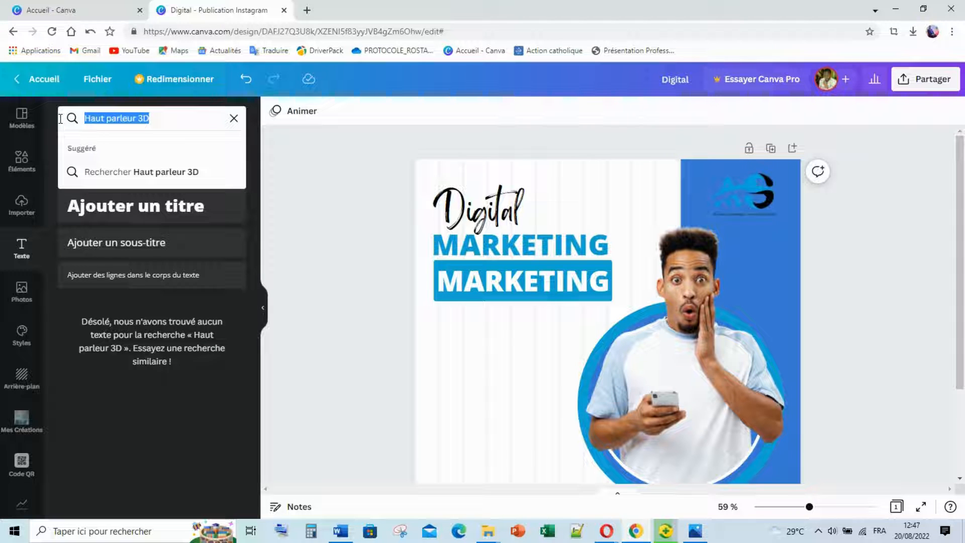
{"action": "key", "text": "BackSpace"}
{"action": "left_click", "coordinate": [23, 169]}
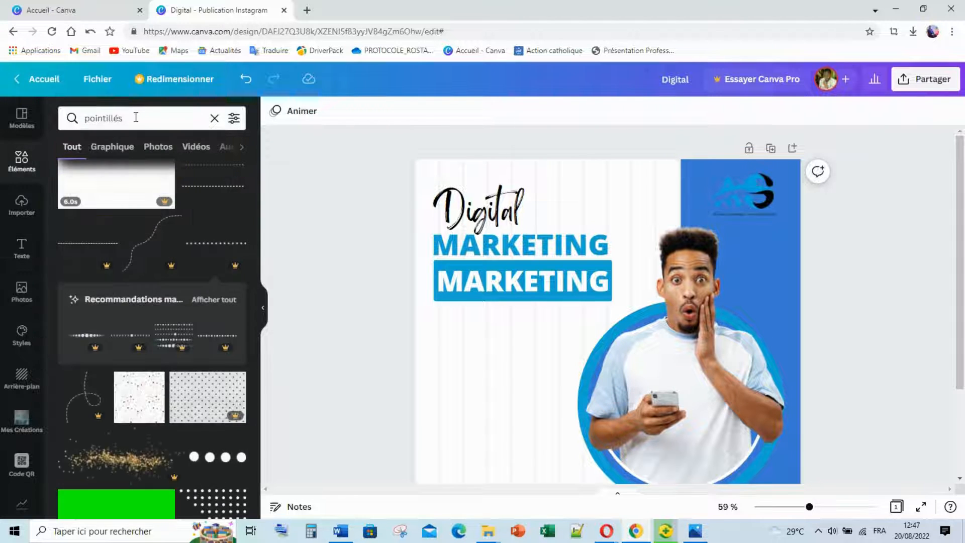
{"action": "left_click", "coordinate": [135, 117]}
{"action": "key", "text": "ctrl+v"}
{"action": "key", "text": "Return"}
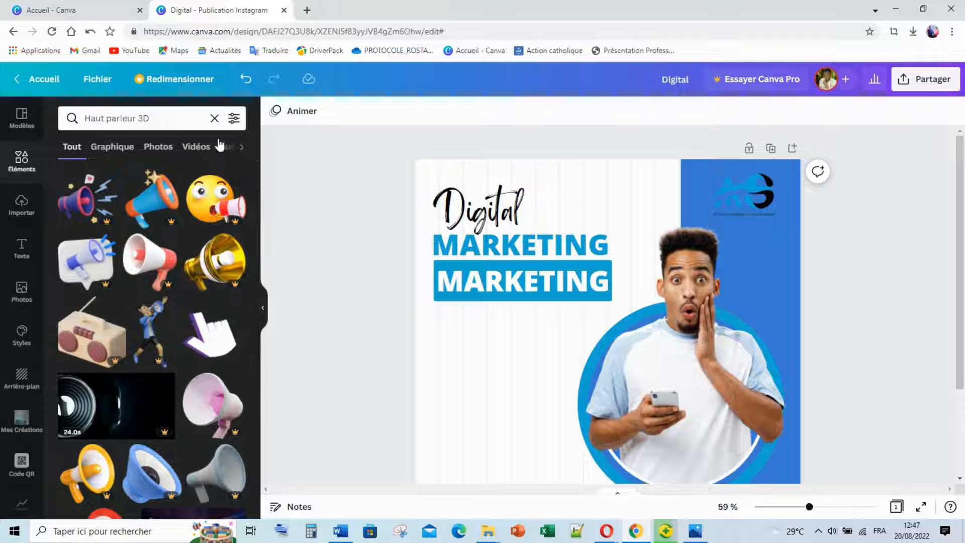
Filter the Haut parleur 3D results to light blue and browse them.
{"action": "left_click", "coordinate": [233, 120]}
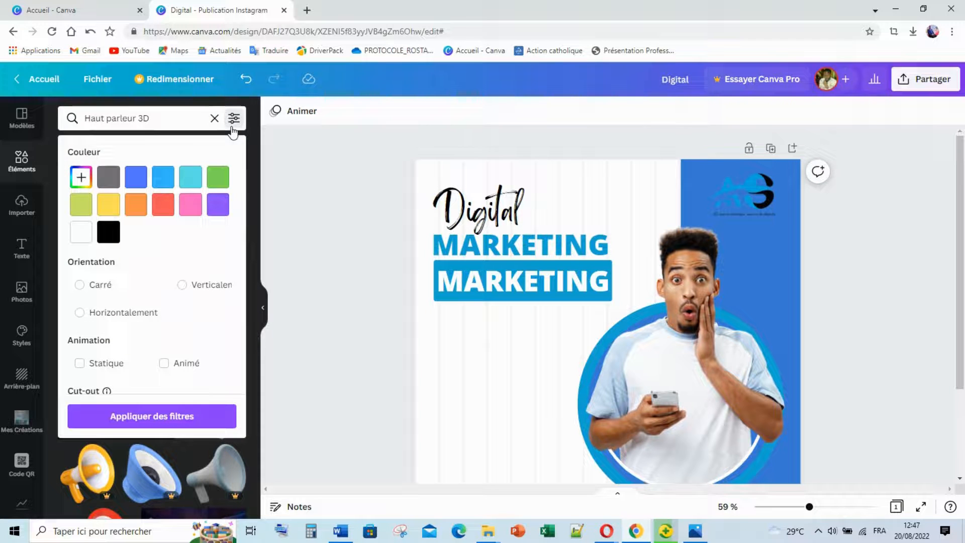
{"action": "left_click", "coordinate": [191, 183]}
{"action": "left_click", "coordinate": [190, 415]}
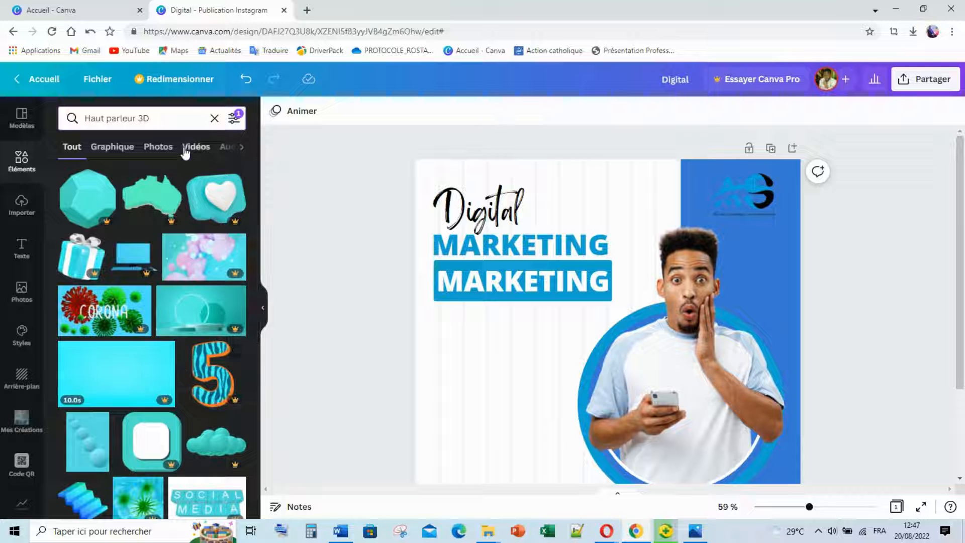
{"action": "left_click", "coordinate": [231, 119]}
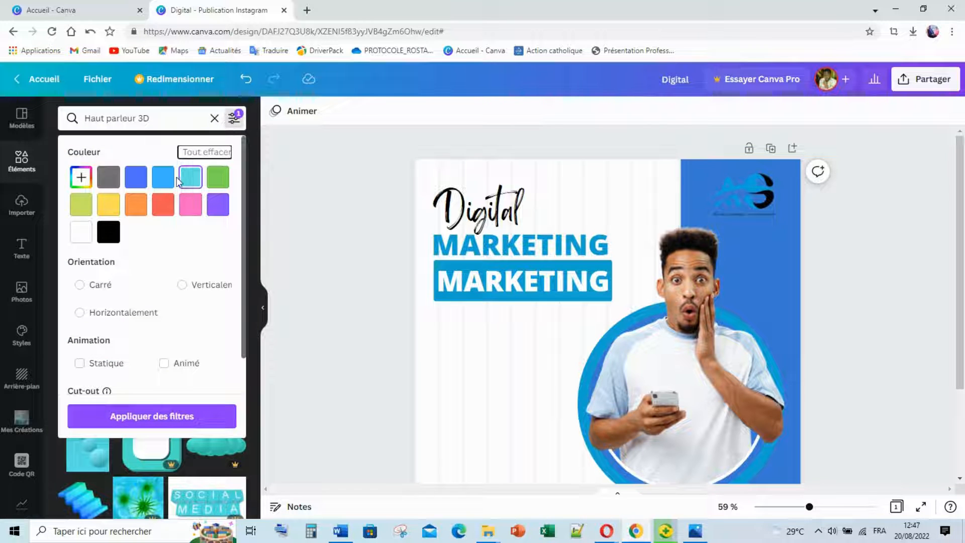
{"action": "left_click", "coordinate": [162, 177]}
{"action": "left_click", "coordinate": [182, 425]}
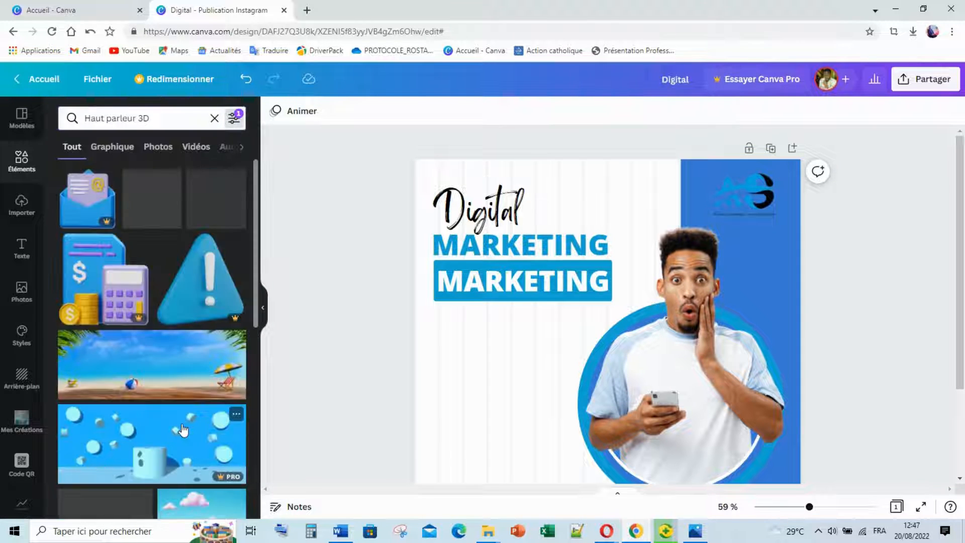
{"action": "scroll", "coordinate": [183, 370], "scroll_direction": "down", "scroll_amount": 3}
{"action": "scroll", "coordinate": [182, 371], "scroll_direction": "down", "scroll_amount": 4}
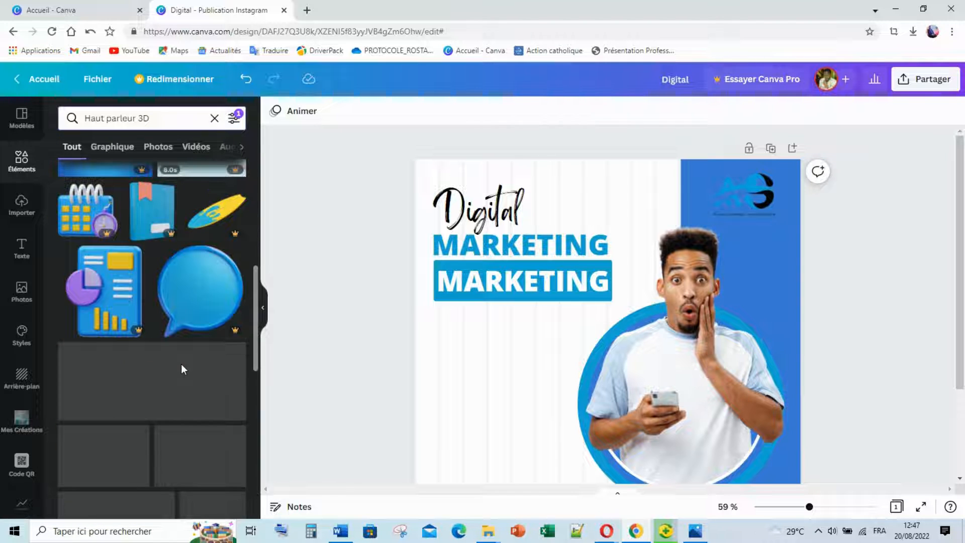
{"action": "scroll", "coordinate": [184, 365], "scroll_direction": "down", "scroll_amount": 4}
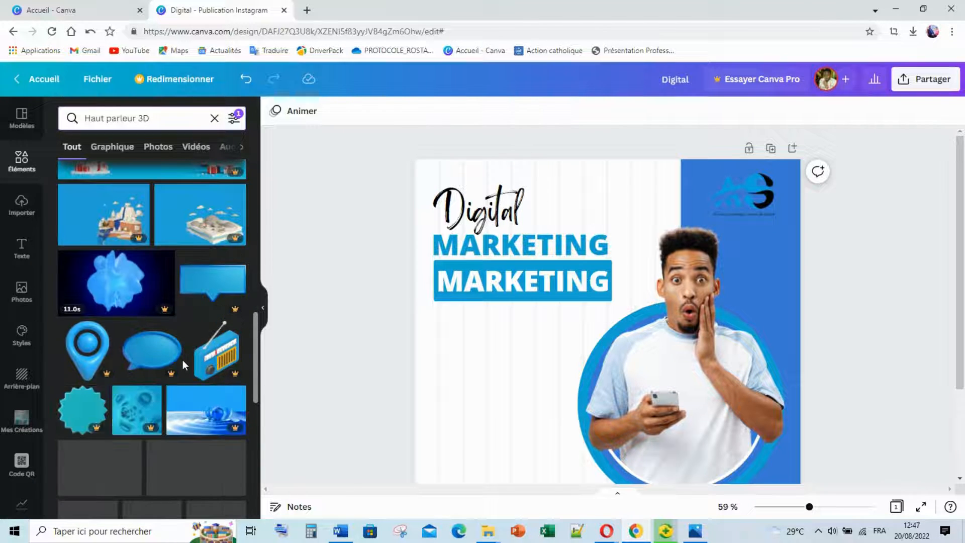
{"action": "scroll", "coordinate": [182, 359], "scroll_direction": "down", "scroll_amount": 1}
{"action": "scroll", "coordinate": [182, 360], "scroll_direction": "down", "scroll_amount": 2}
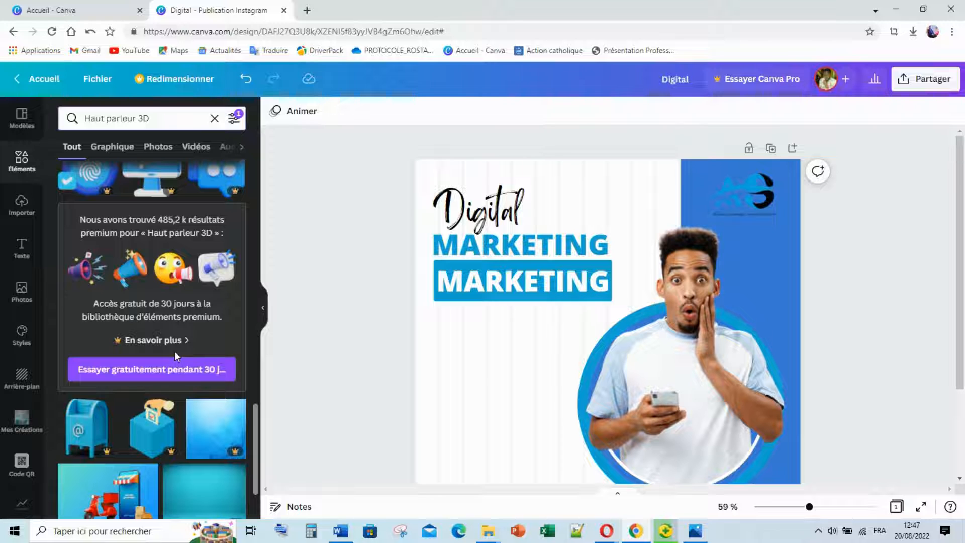
{"action": "scroll", "coordinate": [174, 352], "scroll_direction": "down", "scroll_amount": 6}
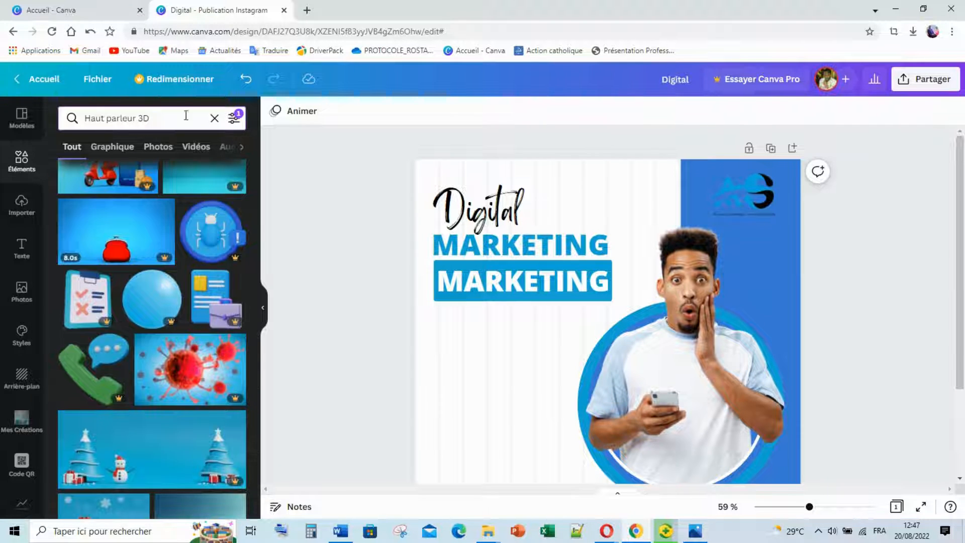
{"action": "scroll", "coordinate": [189, 165], "scroll_direction": "up", "scroll_amount": 6}
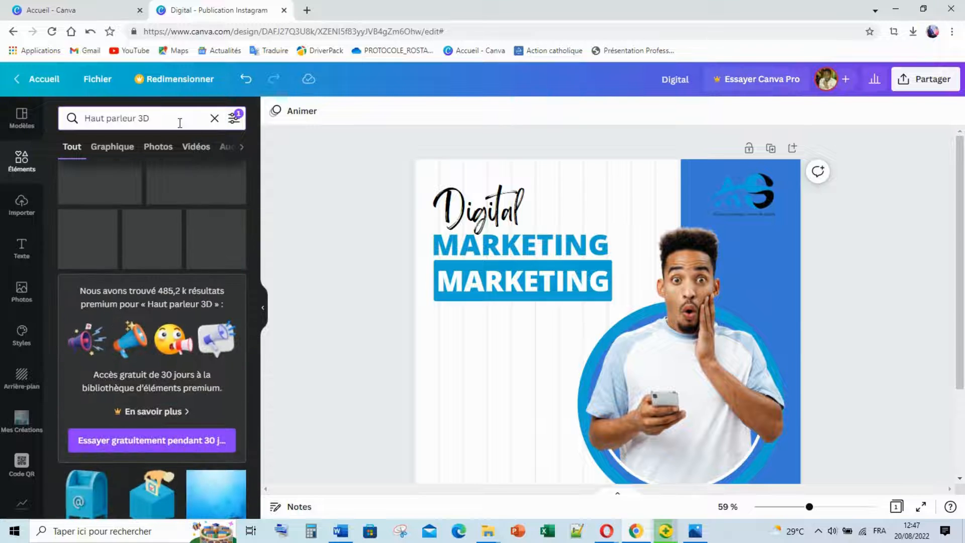
Drop '3D' and search elements for 'Haut parleur', browsing the results.
{"action": "left_click", "coordinate": [148, 119]}
{"action": "double_click", "coordinate": [142, 118]}
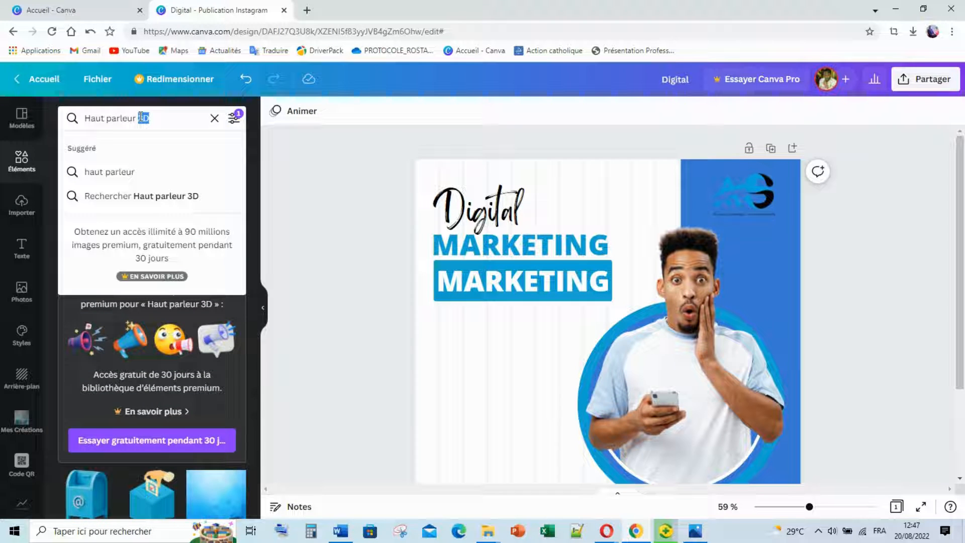
{"action": "key", "text": "BackSpace"}
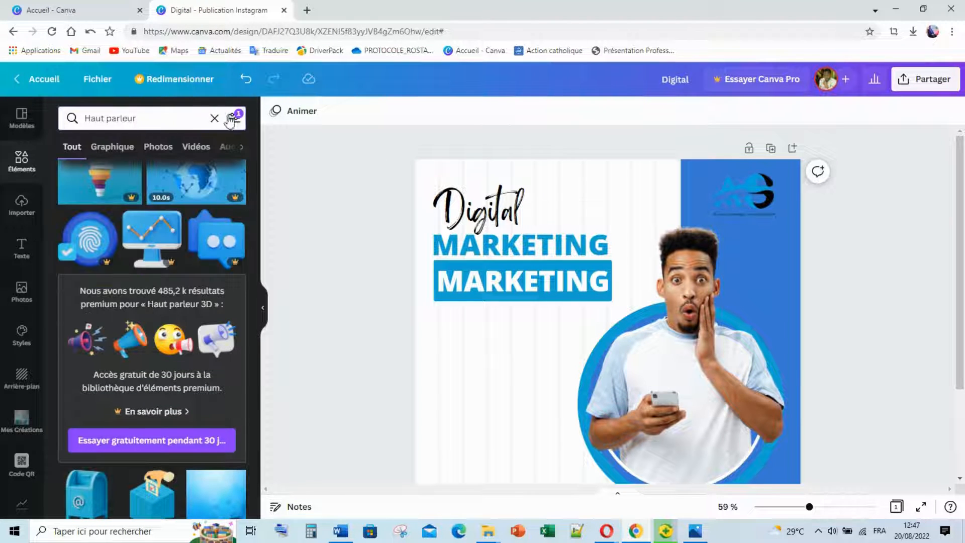
{"action": "key", "text": "Return"}
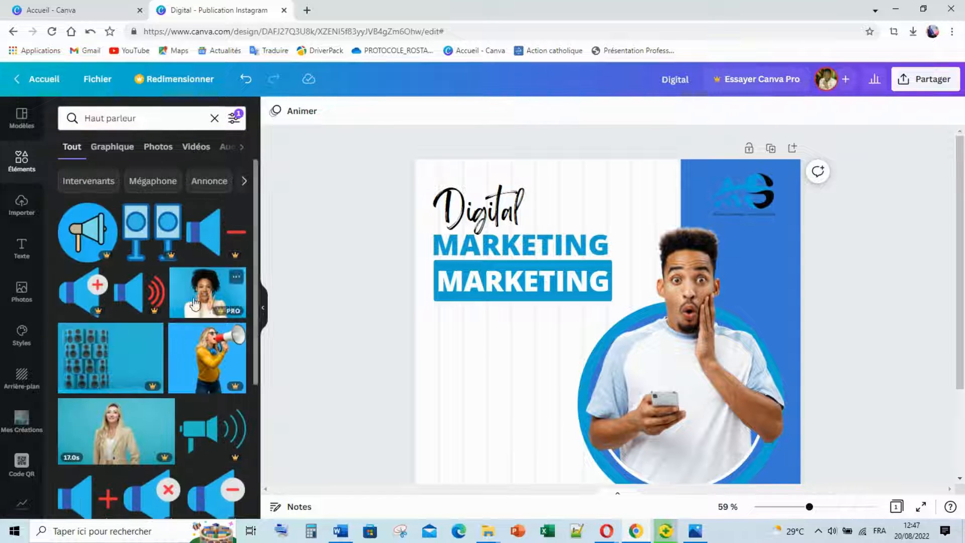
{"action": "scroll", "coordinate": [195, 304], "scroll_direction": "down", "scroll_amount": 4}
{"action": "scroll", "coordinate": [195, 304], "scroll_direction": "down", "scroll_amount": 2}
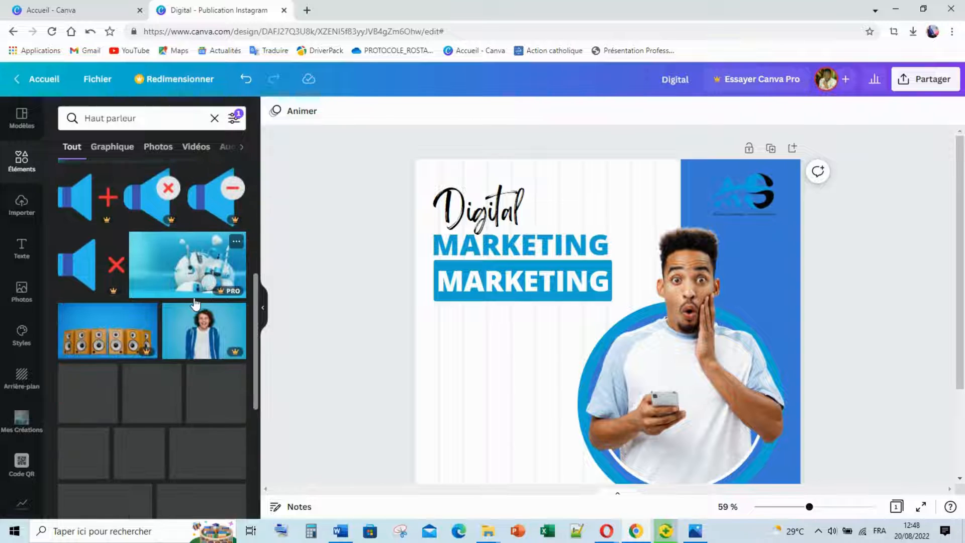
{"action": "scroll", "coordinate": [195, 304], "scroll_direction": "up", "scroll_amount": 1}
{"action": "scroll", "coordinate": [195, 304], "scroll_direction": "down", "scroll_amount": 1}
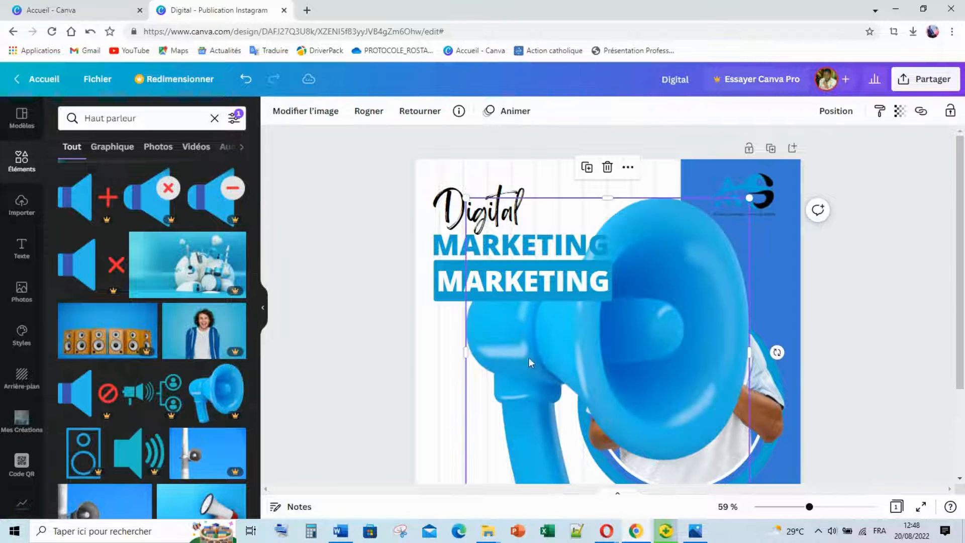
Shrink the megaphone to about 196 by 214 and move it above MARKETING.
{"action": "left_click_drag", "start_coordinate": [466, 198], "coordinate": [617, 362]}
{"action": "left_click_drag", "start_coordinate": [617, 214], "coordinate": [612, 206]}
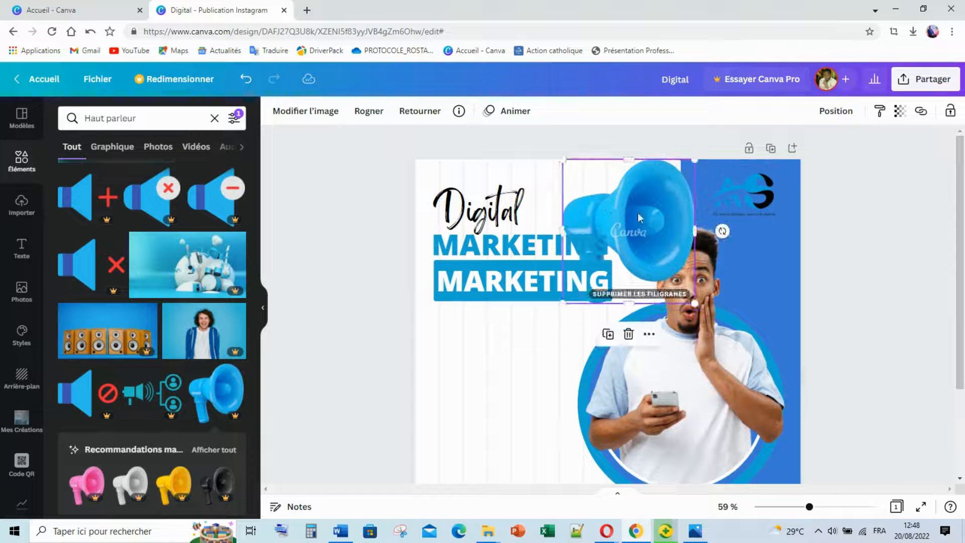
{"action": "left_click_drag", "start_coordinate": [695, 160], "coordinate": [645, 237]}
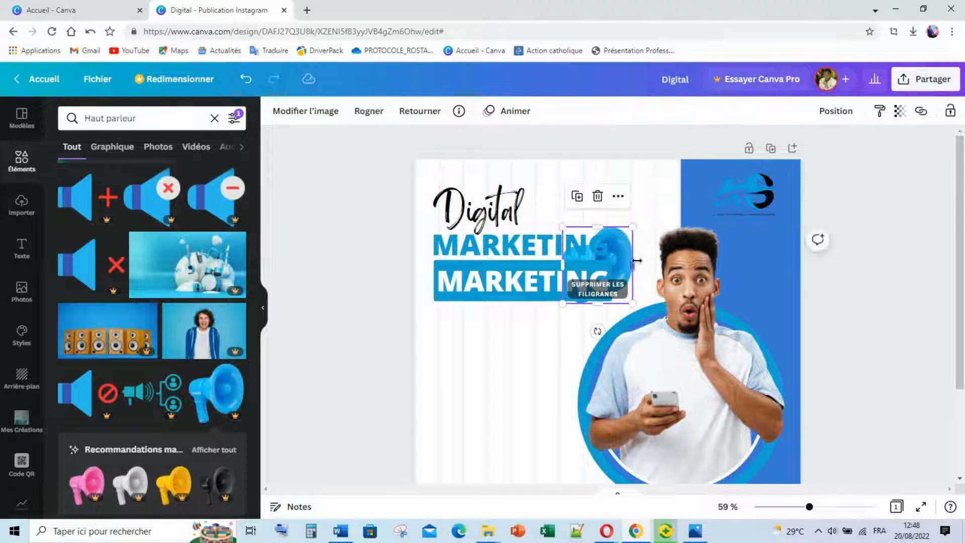
{"action": "left_click_drag", "start_coordinate": [609, 265], "coordinate": [625, 211]}
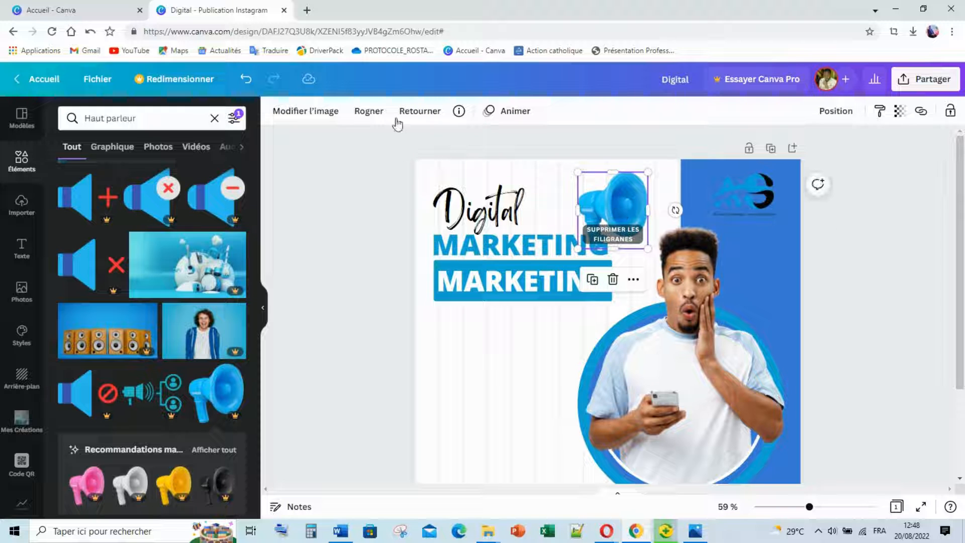
Flip the megaphone horizontally, make it smaller, and tilt it slightly beside Digital.
{"action": "left_click", "coordinate": [417, 111]}
{"action": "left_click", "coordinate": [452, 143]}
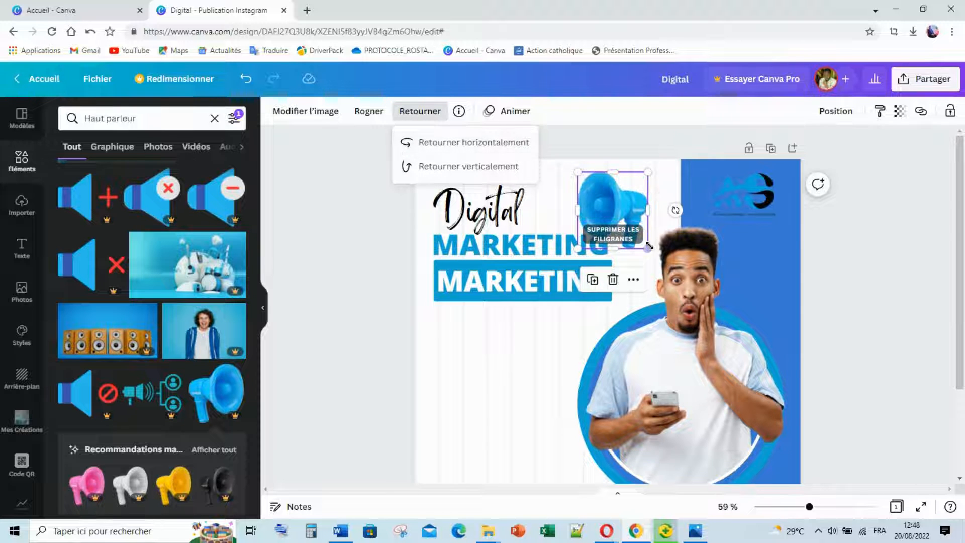
{"action": "left_click_drag", "start_coordinate": [648, 248], "coordinate": [552, 209]}
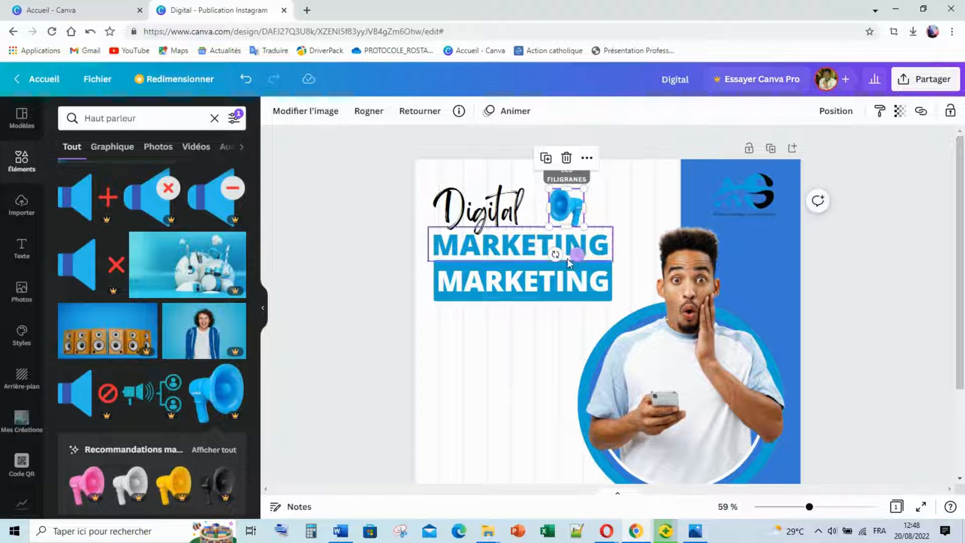
{"action": "left_click_drag", "start_coordinate": [555, 254], "coordinate": [551, 256]}
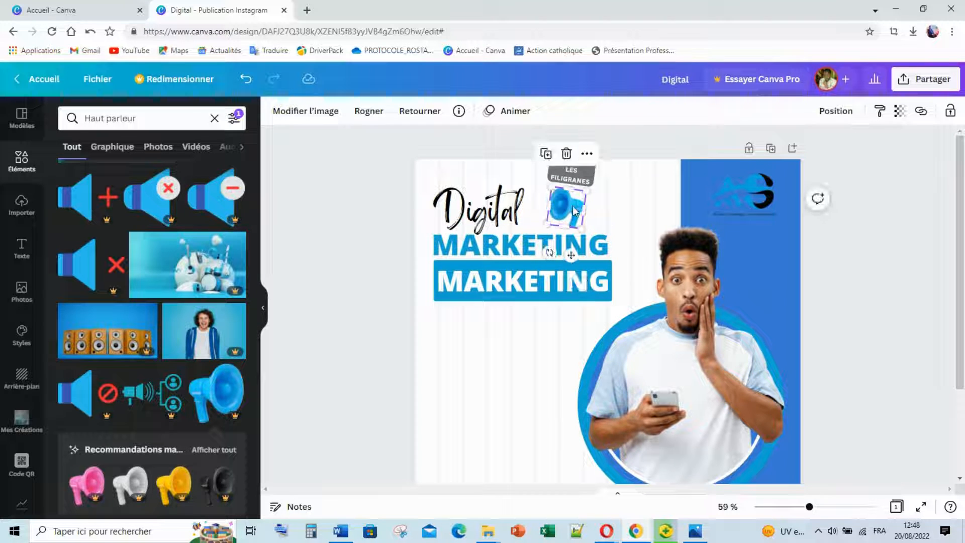
{"action": "left_click_drag", "start_coordinate": [572, 210], "coordinate": [573, 208]}
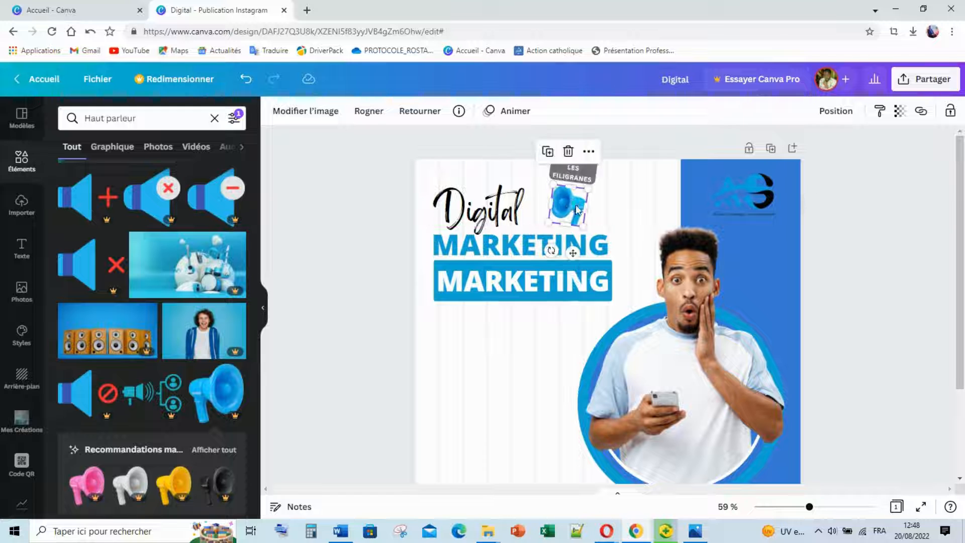
{"action": "left_click", "coordinate": [506, 397]}
{"action": "scroll", "coordinate": [577, 367], "scroll_direction": "down", "scroll_amount": 3}
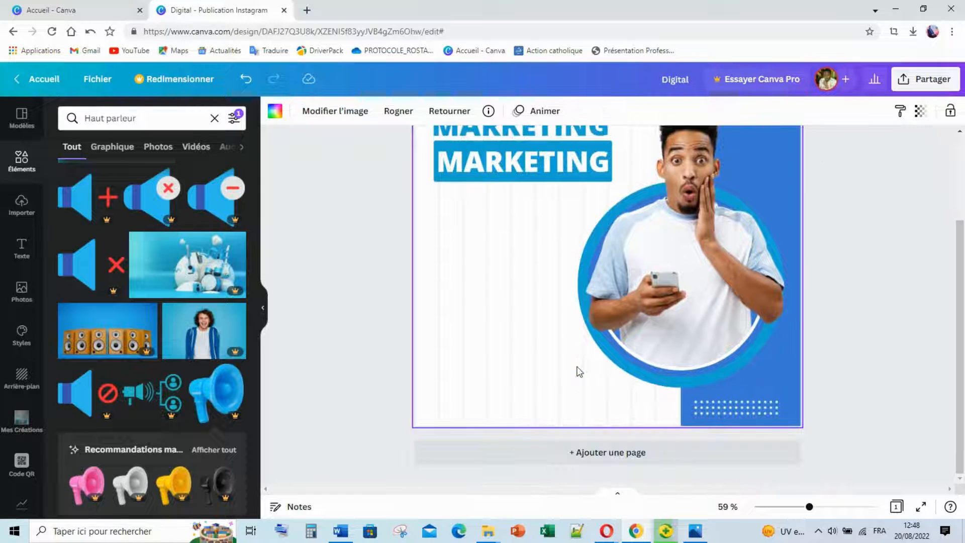
{"action": "mouse_move", "coordinate": [696, 537]}
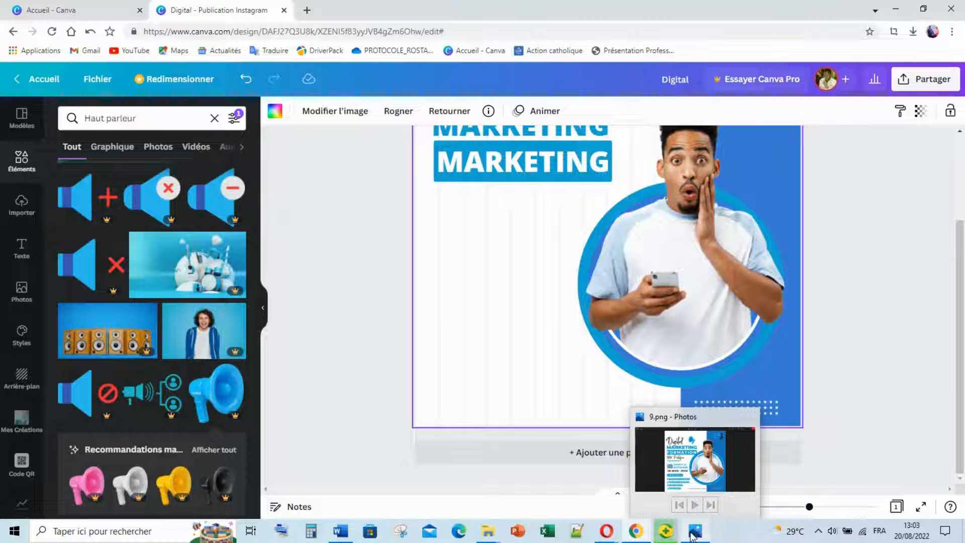
{"action": "left_click", "coordinate": [693, 535]}
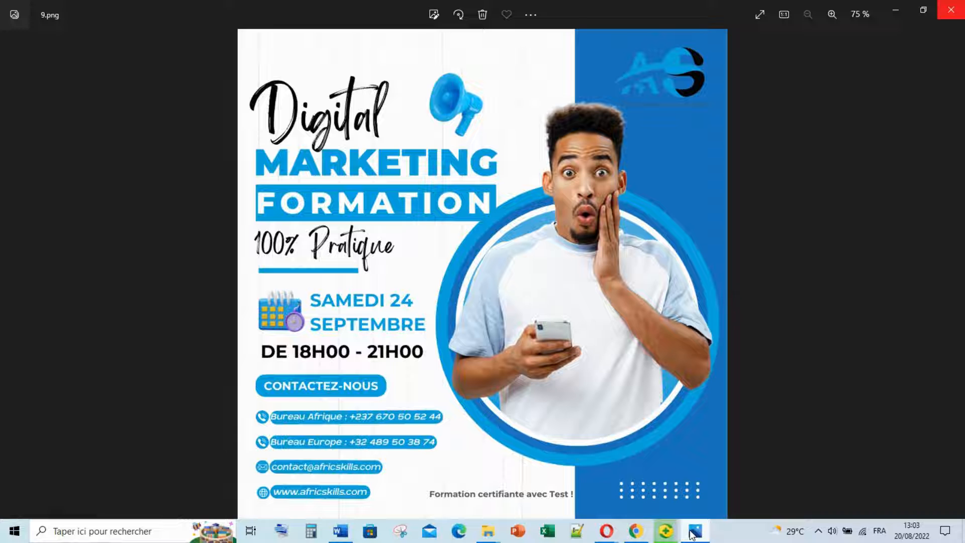
{"action": "left_click", "coordinate": [693, 536]}
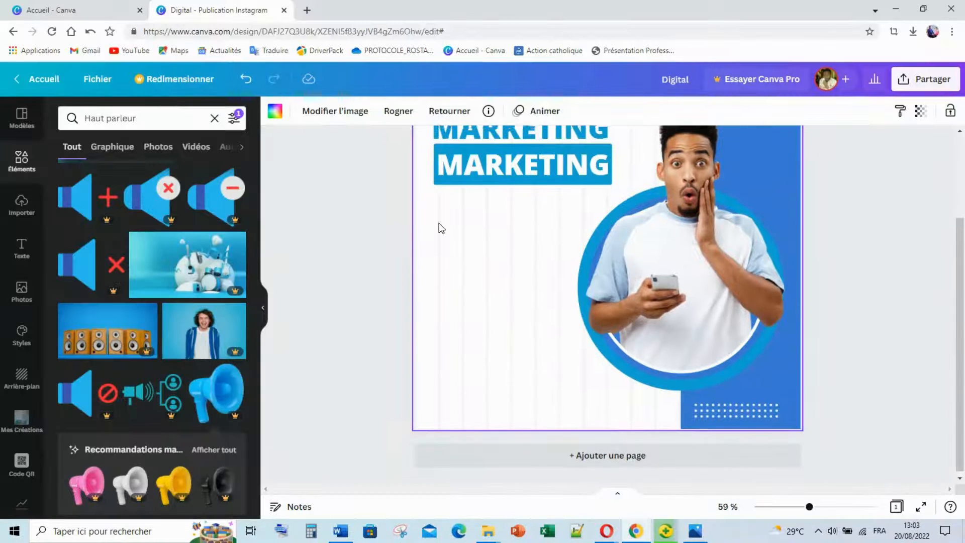
Copy the Digital text below MARKETING, retype it as '100% Pratique' on one line.
{"action": "left_click", "coordinate": [478, 156]}
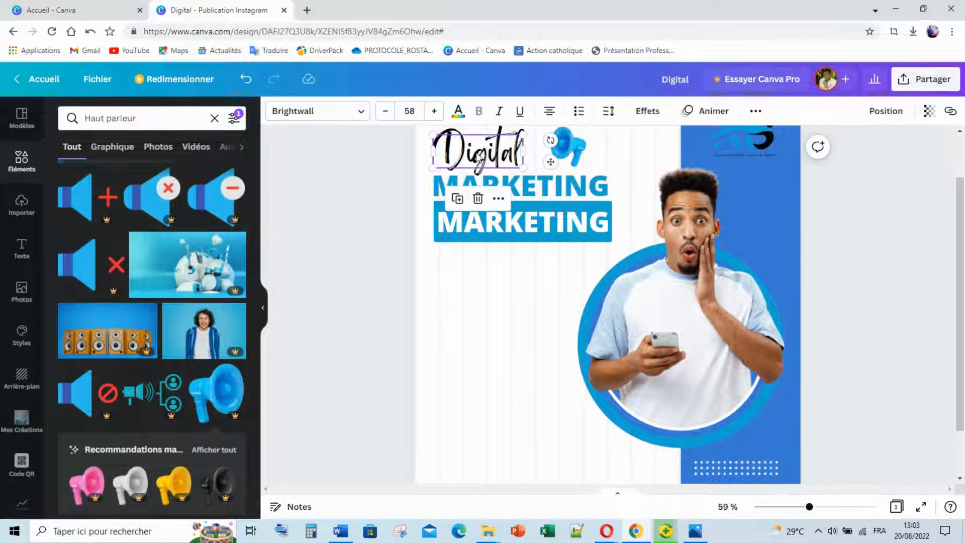
{"action": "left_click_drag", "start_coordinate": [477, 157], "coordinate": [471, 262]}
{"action": "double_click", "coordinate": [470, 262]}
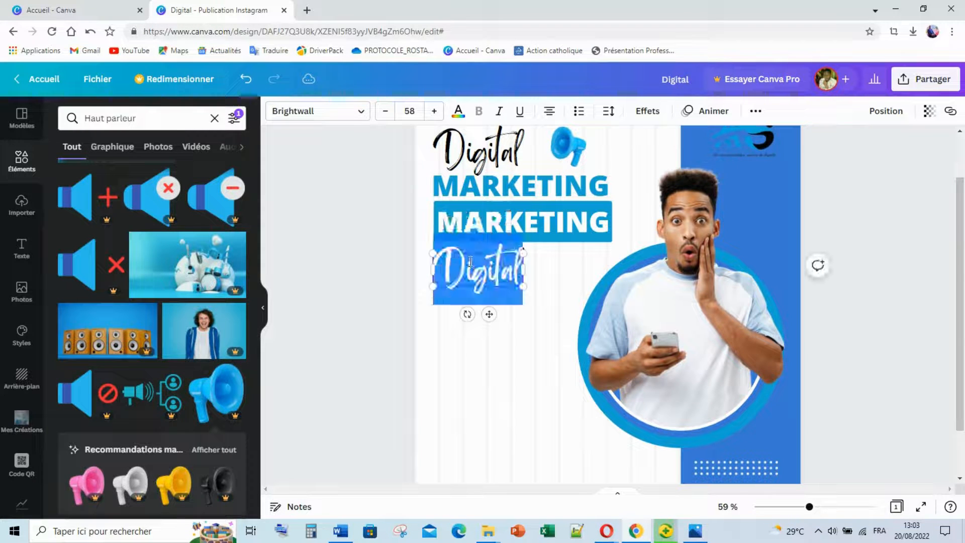
{"action": "type", "text": "100"}
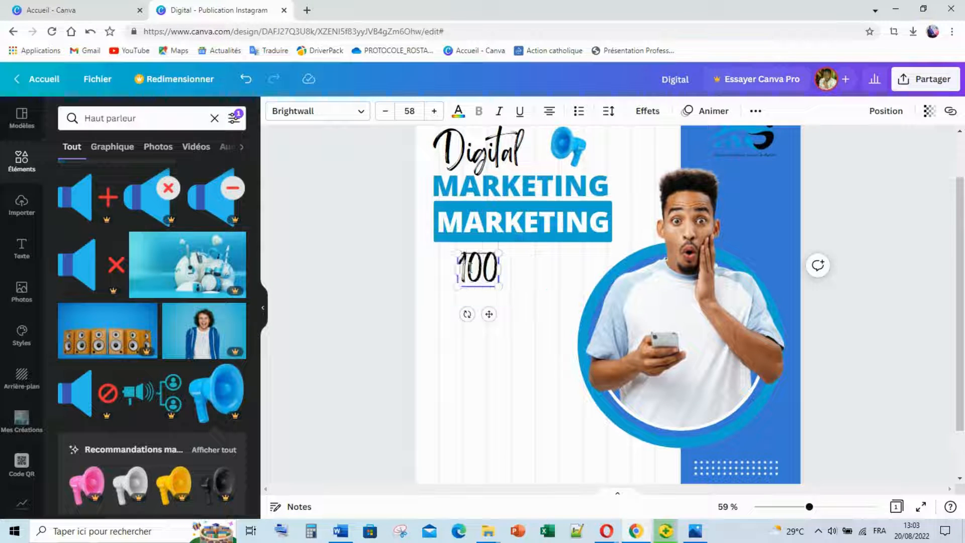
{"action": "type", "text": "%"}
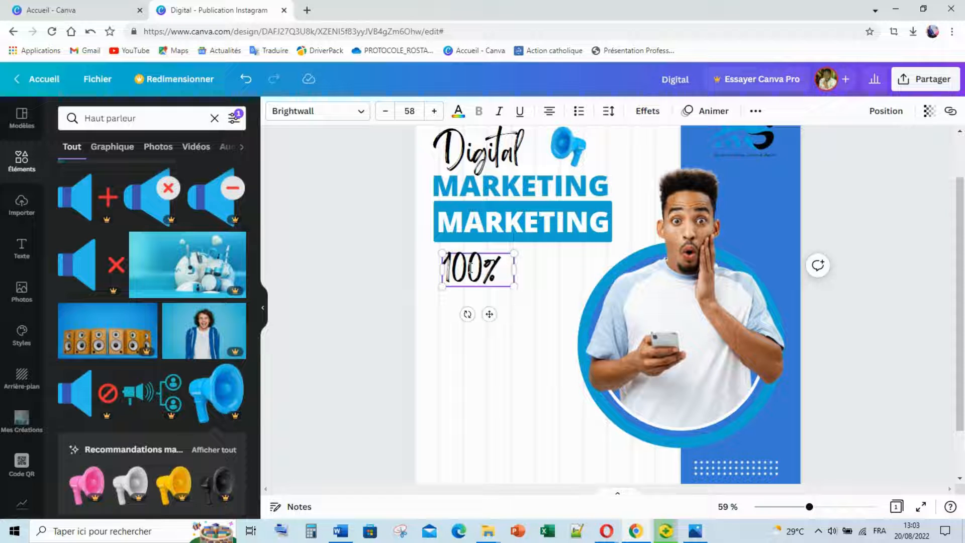
{"action": "type", "text": " Pratique"}
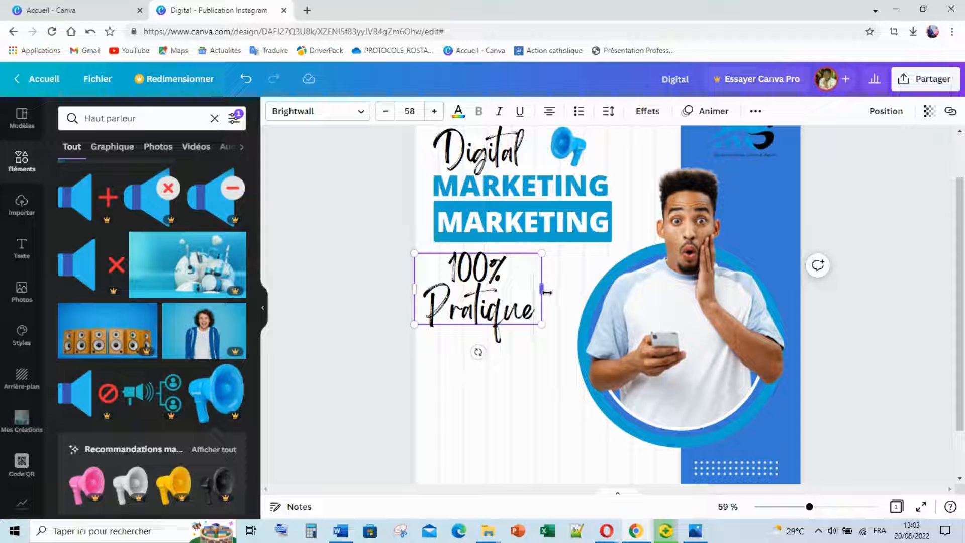
{"action": "left_click_drag", "start_coordinate": [545, 291], "coordinate": [485, 261]}
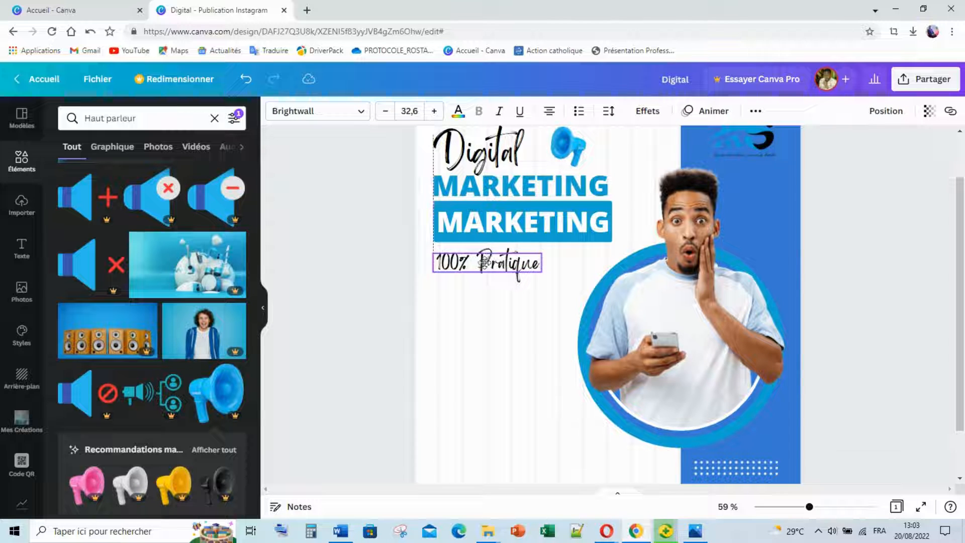
{"action": "left_click", "coordinate": [465, 338]}
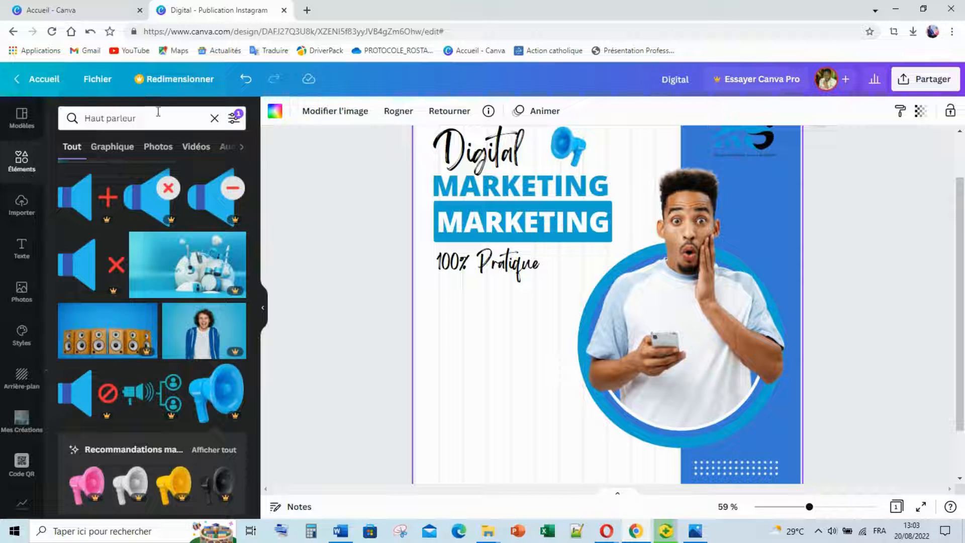
{"action": "left_click_drag", "start_coordinate": [154, 119], "coordinate": [96, 126]}
Add a line with thickness 13 and shorten it under 100% Pratique.
{"action": "left_click", "coordinate": [215, 118]}
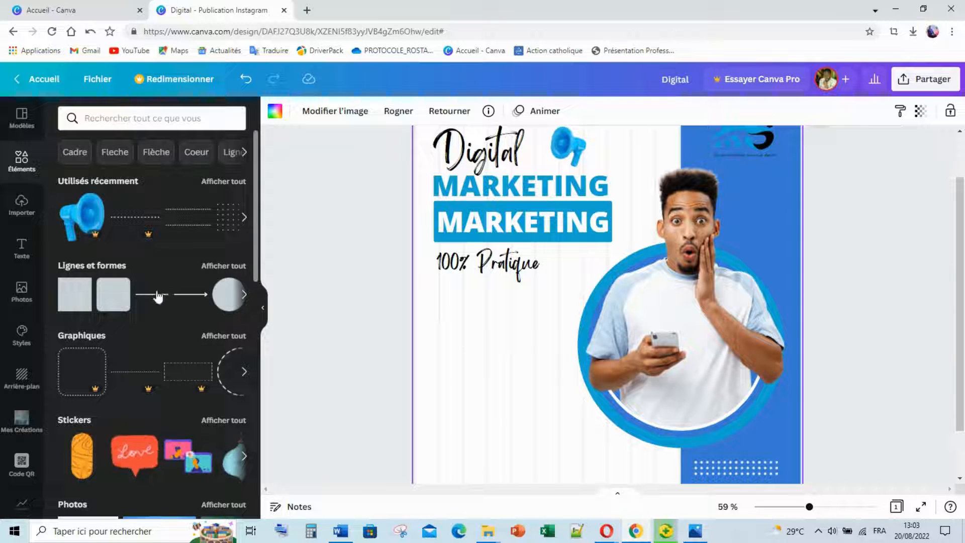
{"action": "left_click", "coordinate": [125, 267]}
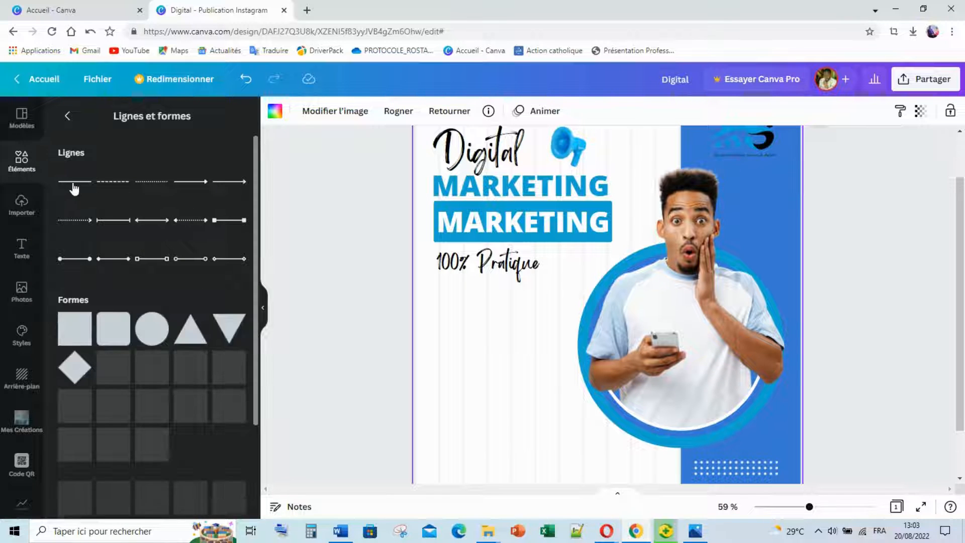
{"action": "key", "text": "l"}
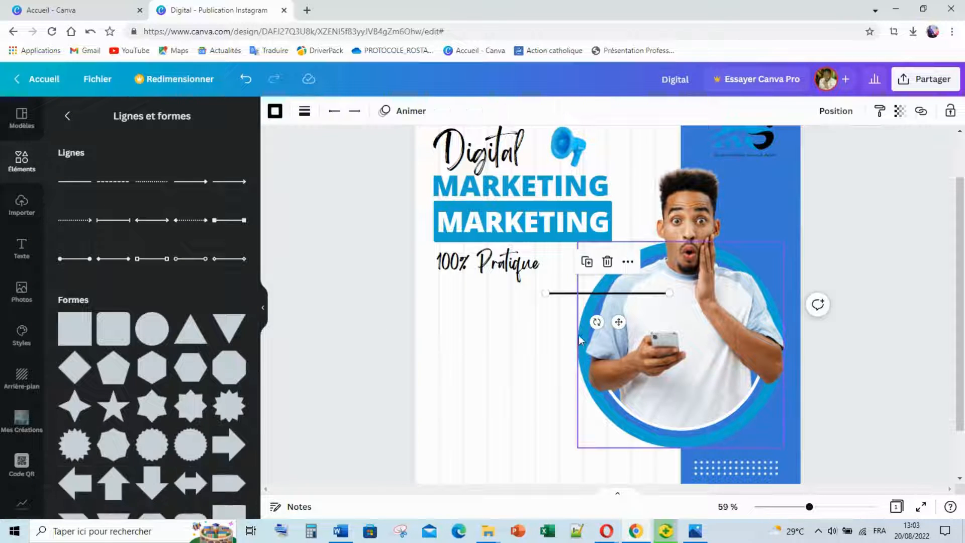
{"action": "left_click", "coordinate": [305, 112]}
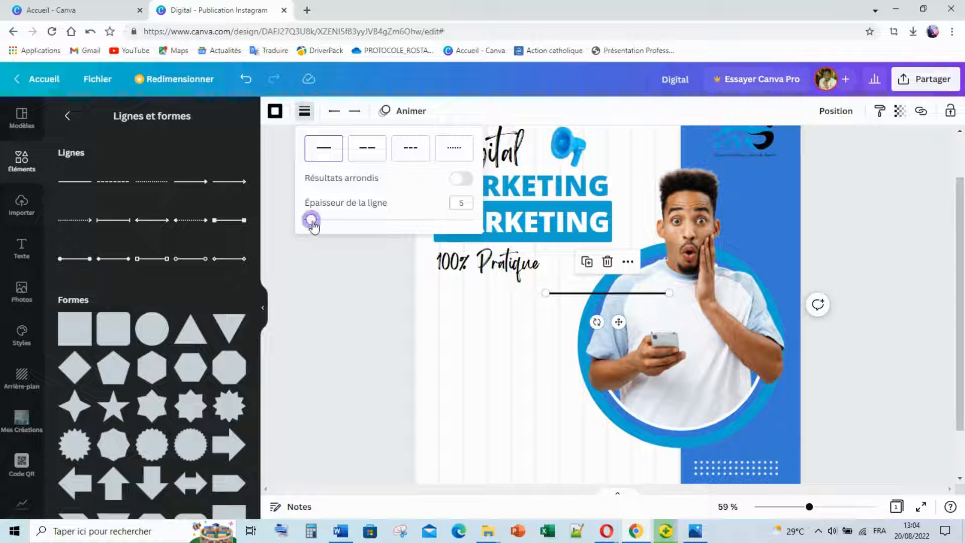
{"action": "left_click_drag", "start_coordinate": [312, 225], "coordinate": [327, 226]}
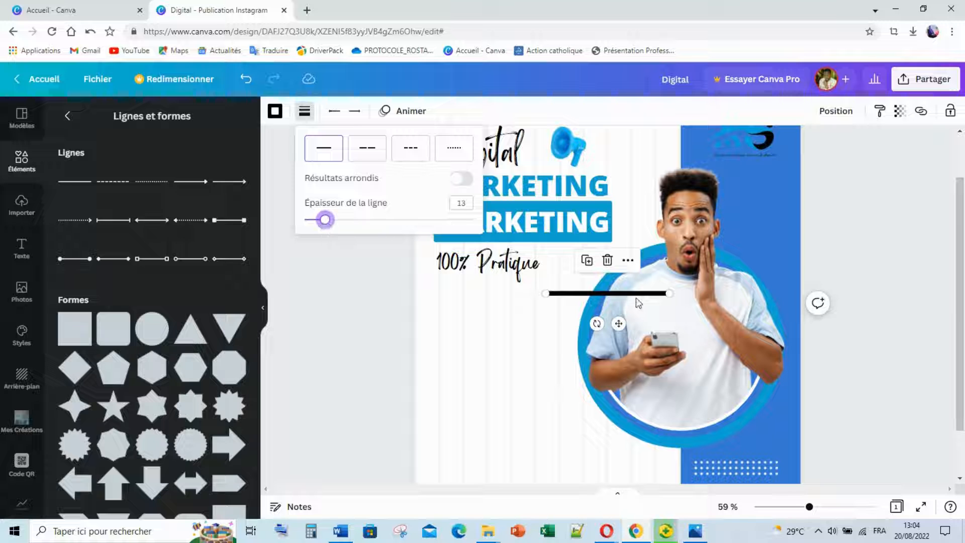
{"action": "left_click_drag", "start_coordinate": [668, 293], "coordinate": [497, 282]}
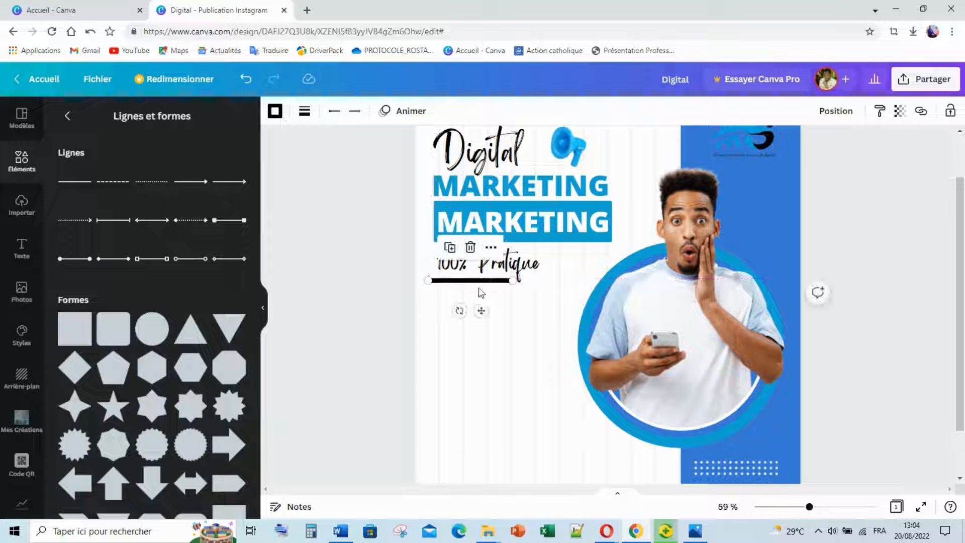
Colour the line blue and trim its left end to fit the tagline.
{"action": "left_click", "coordinate": [285, 112]}
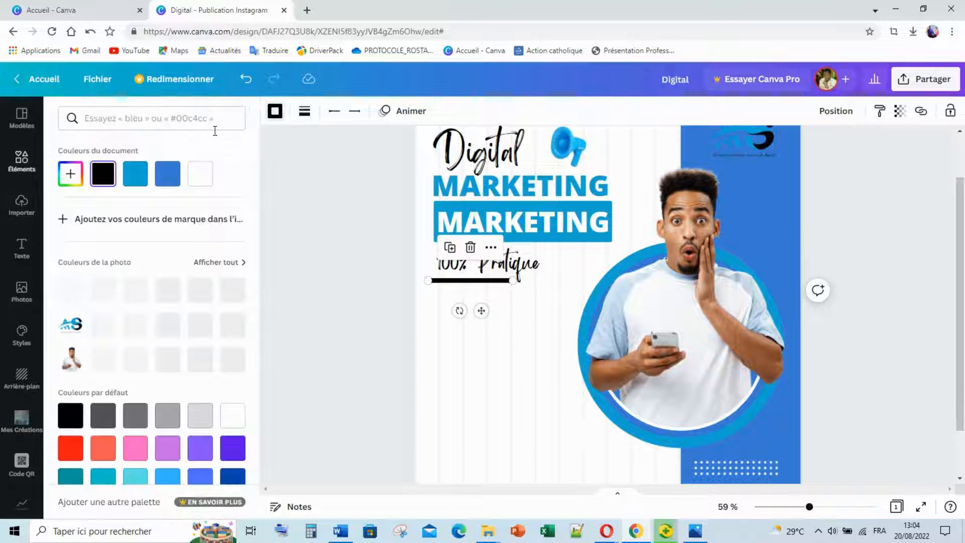
{"action": "left_click", "coordinate": [164, 328]}
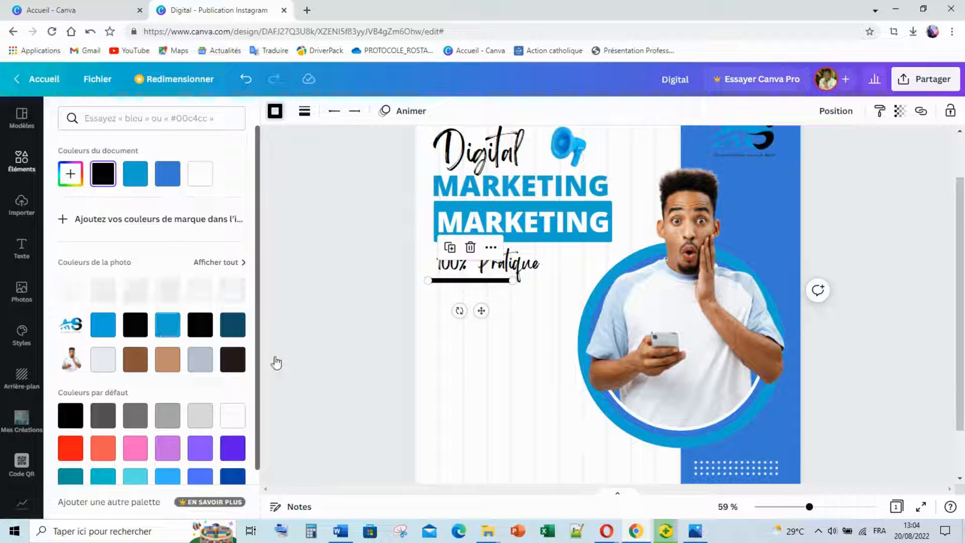
{"action": "left_click", "coordinate": [477, 327]}
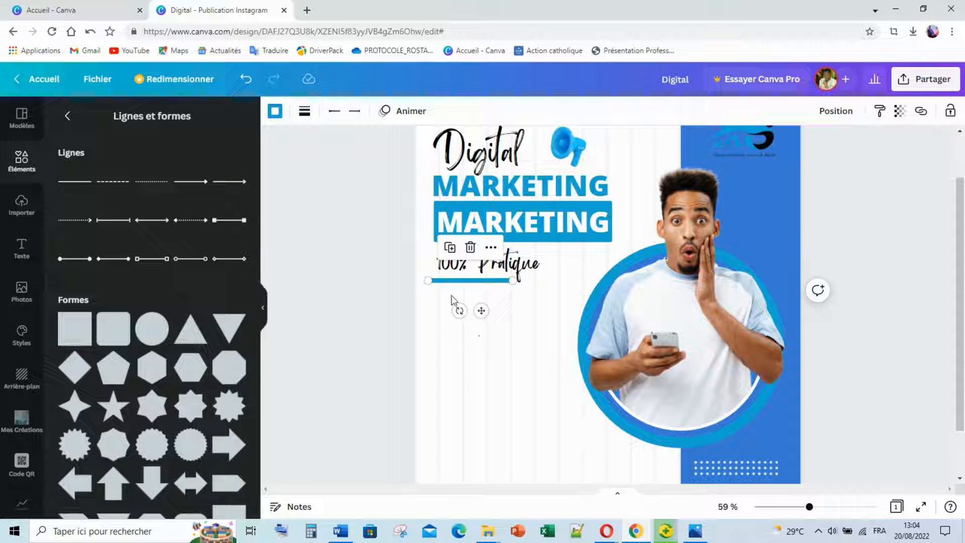
{"action": "left_click", "coordinate": [428, 281]}
{"action": "left_click_drag", "start_coordinate": [429, 280], "coordinate": [439, 283]}
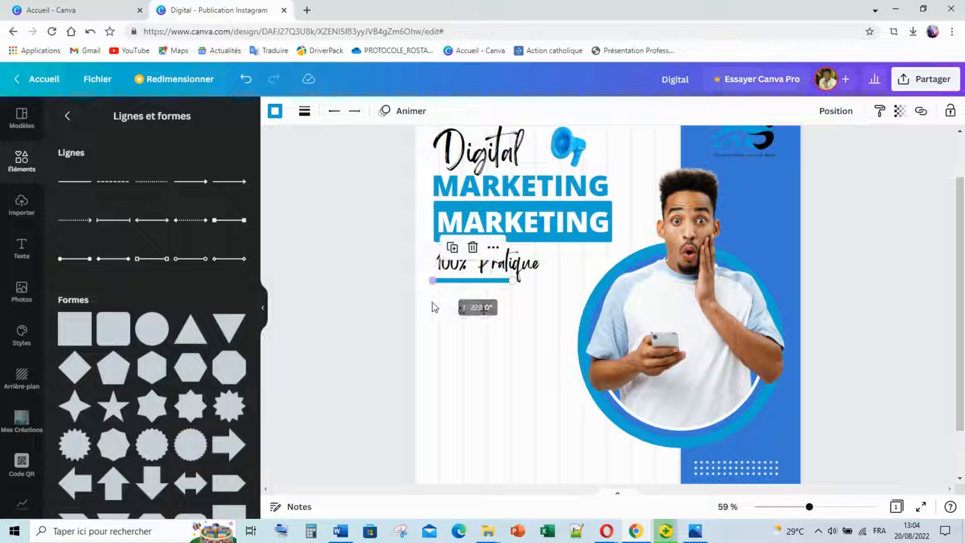
{"action": "left_click", "coordinate": [448, 336]}
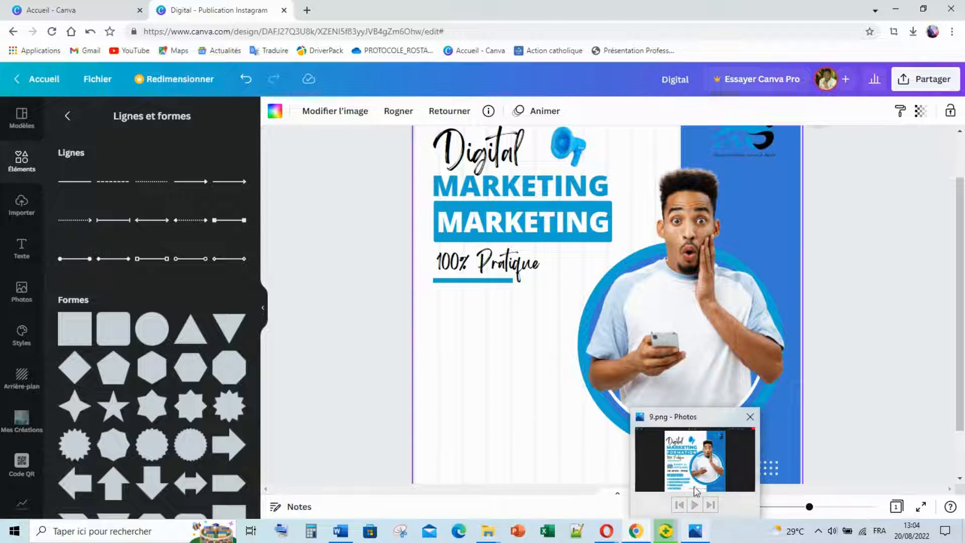
{"action": "left_click", "coordinate": [691, 474]}
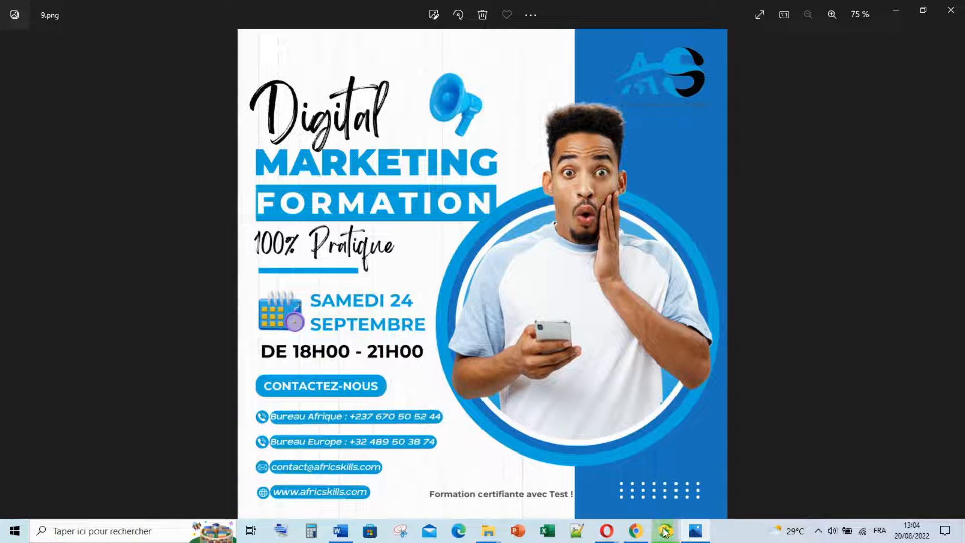
{"action": "mouse_move", "coordinate": [665, 530]}
{"action": "mouse_move", "coordinate": [700, 541]}
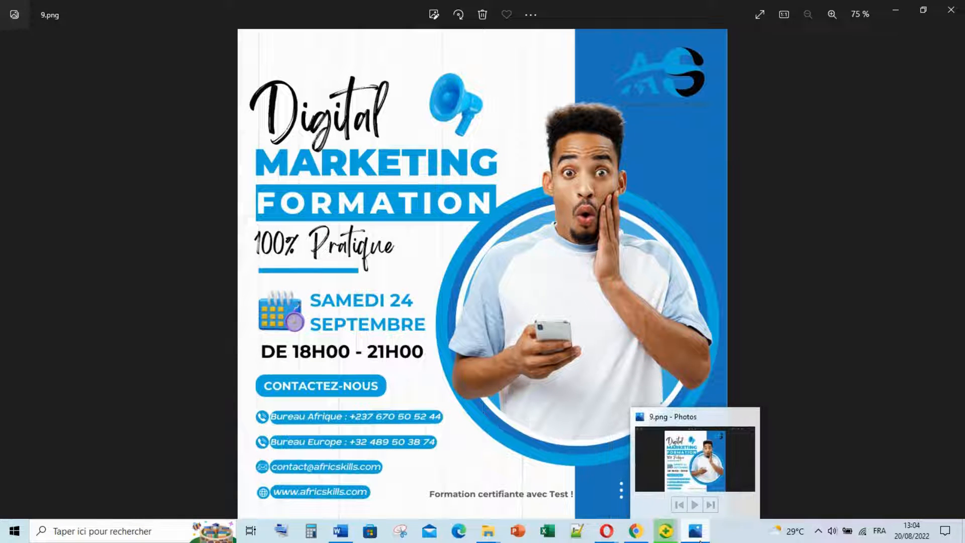
{"action": "left_click", "coordinate": [698, 540]}
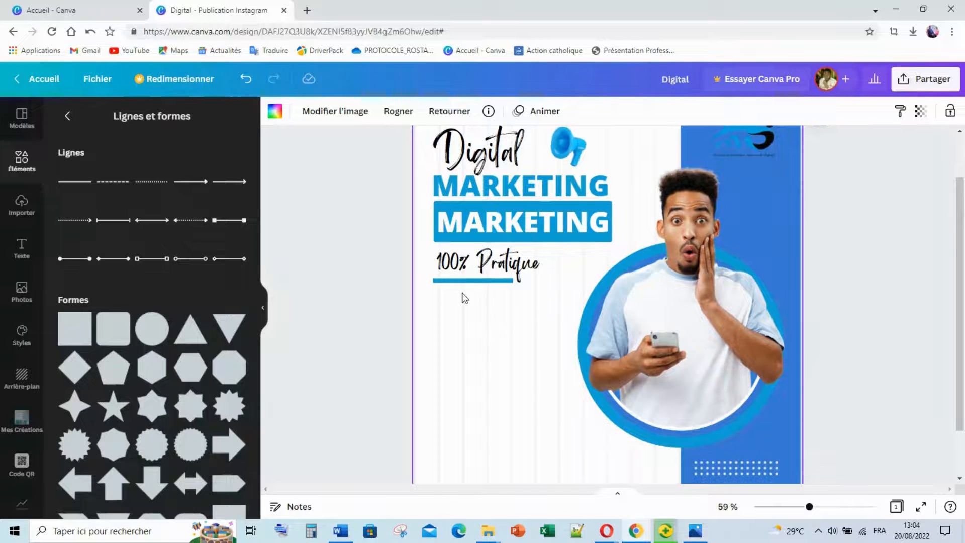
{"action": "left_click", "coordinate": [68, 118]}
Search elements for 'Calendrier 3D' and filter the results to cyan.
{"action": "left_click", "coordinate": [103, 120]}
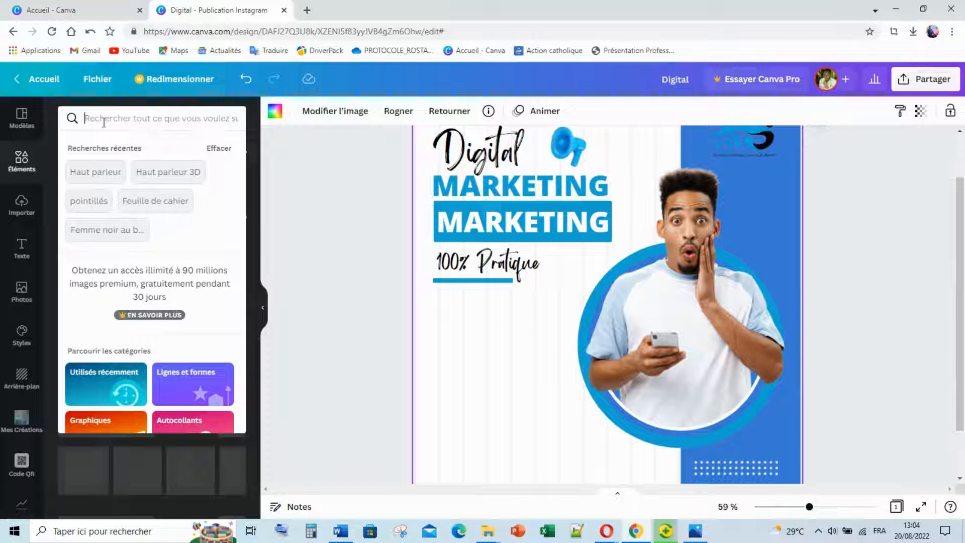
{"action": "type", "text": "Calend"}
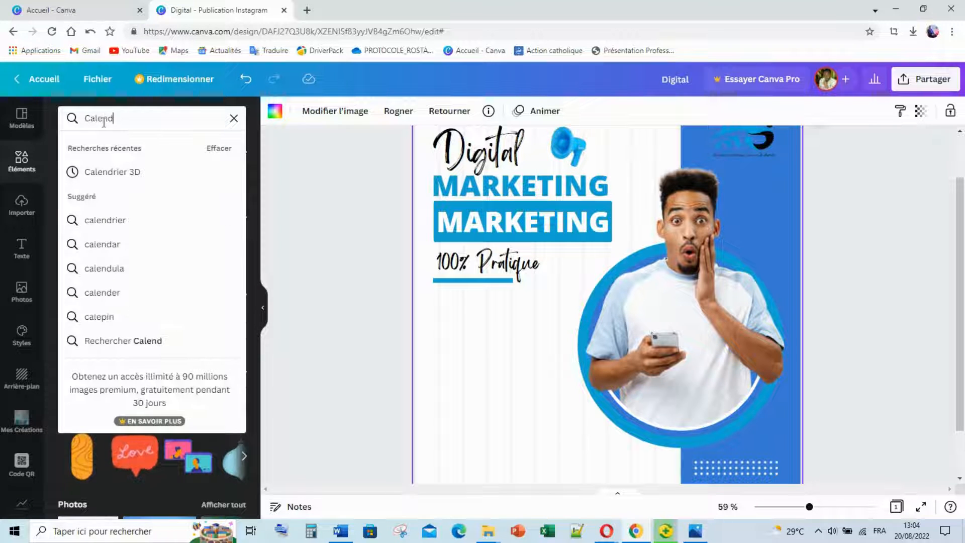
{"action": "type", "text": "rier"}
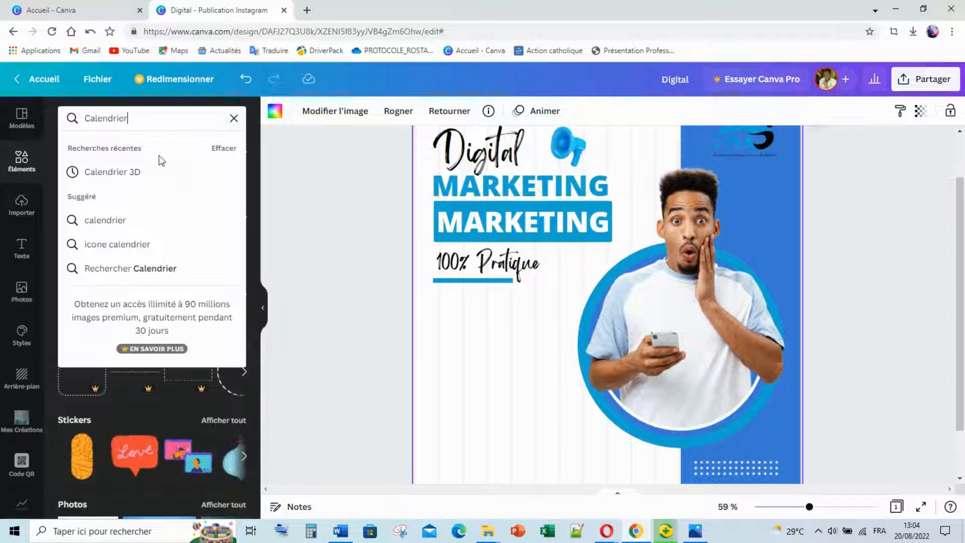
{"action": "left_click", "coordinate": [161, 172]}
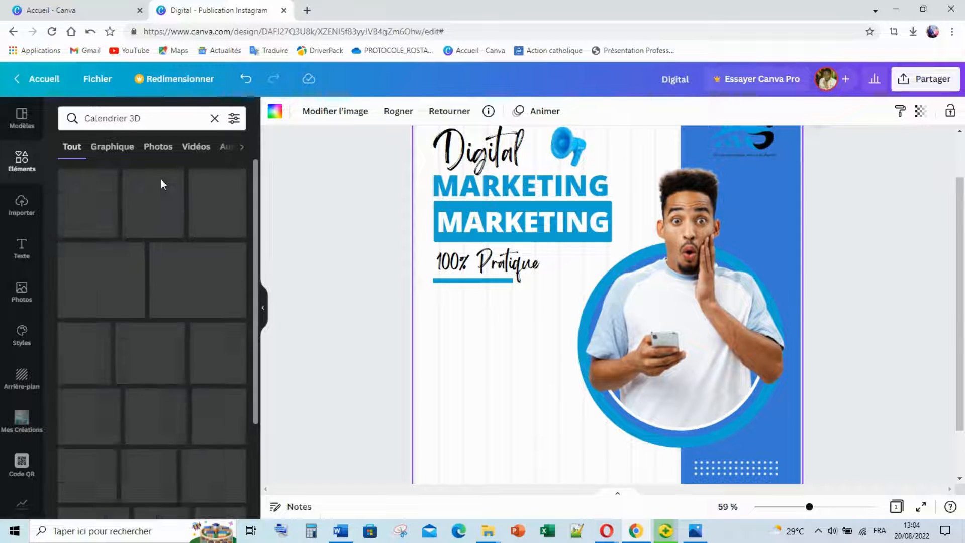
{"action": "left_click", "coordinate": [236, 127]}
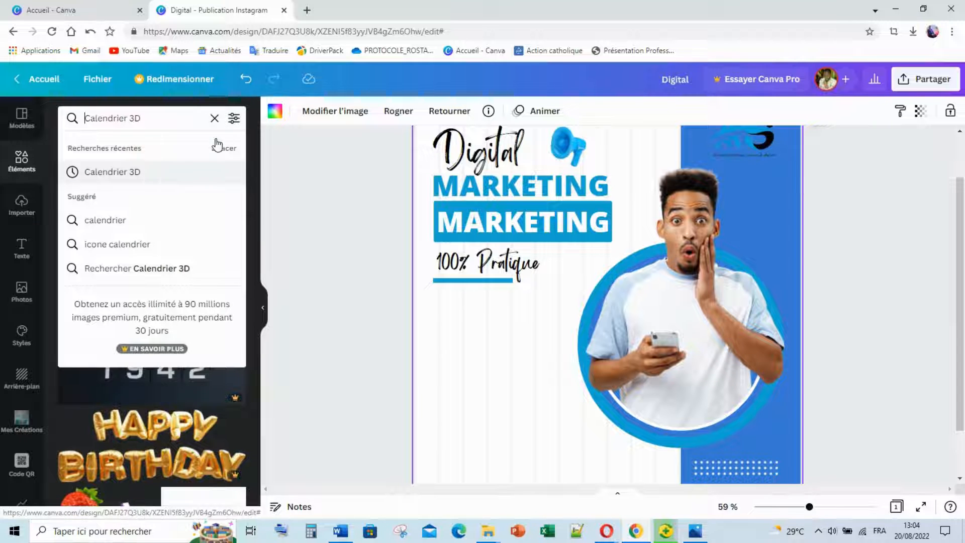
{"action": "left_click", "coordinate": [234, 118]}
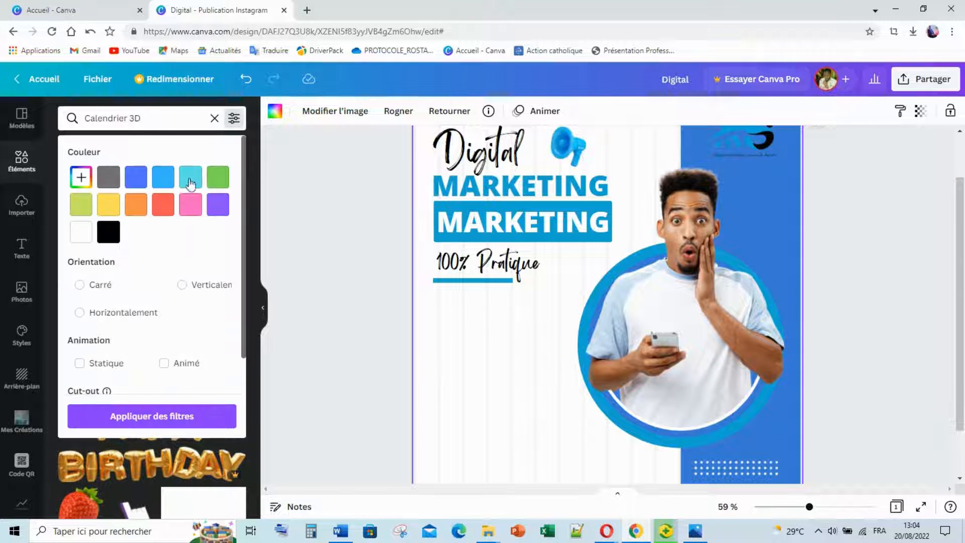
{"action": "left_click", "coordinate": [190, 180]}
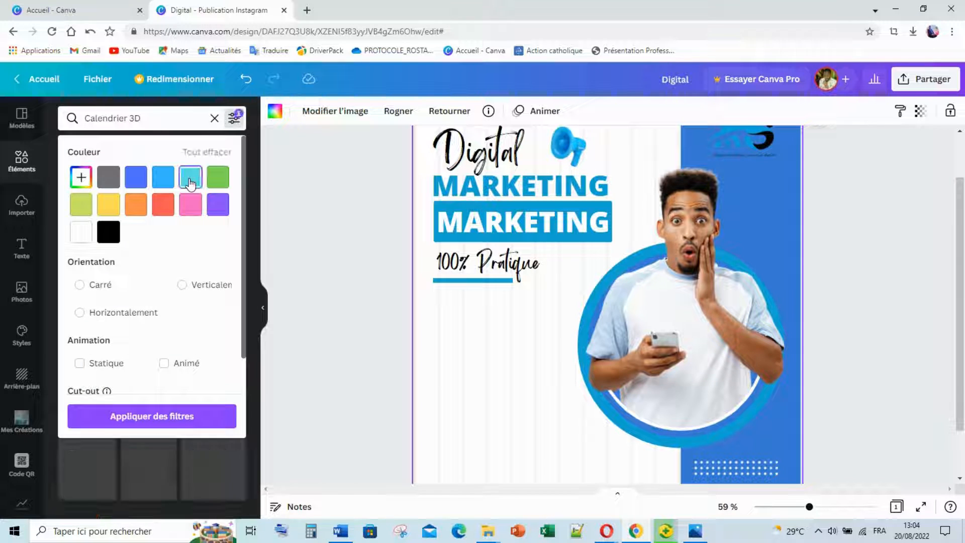
{"action": "left_click", "coordinate": [173, 417]}
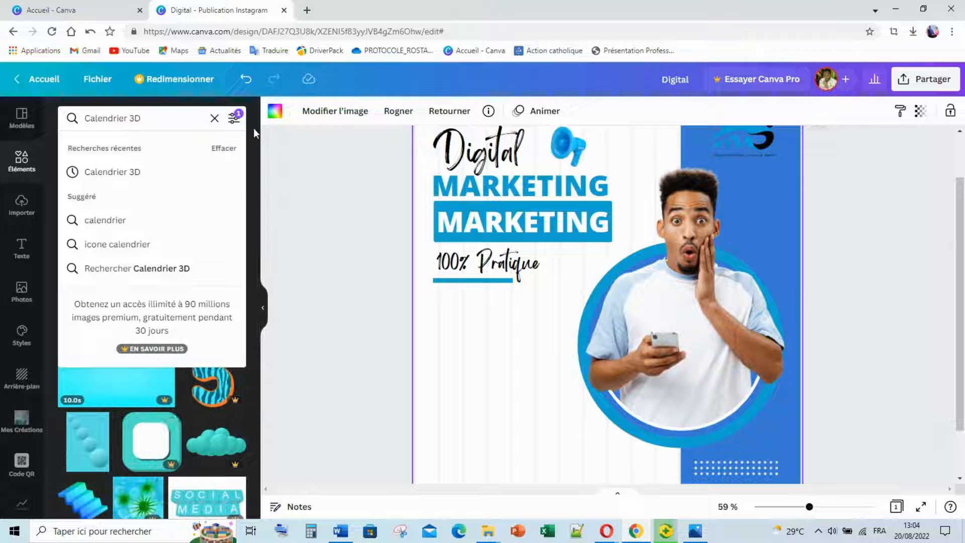
{"action": "left_click", "coordinate": [254, 159]}
Show only graphics and switch the colour filter to blue.
{"action": "scroll", "coordinate": [219, 245], "scroll_direction": "down", "scroll_amount": 2}
{"action": "scroll", "coordinate": [218, 244], "scroll_direction": "up", "scroll_amount": 2}
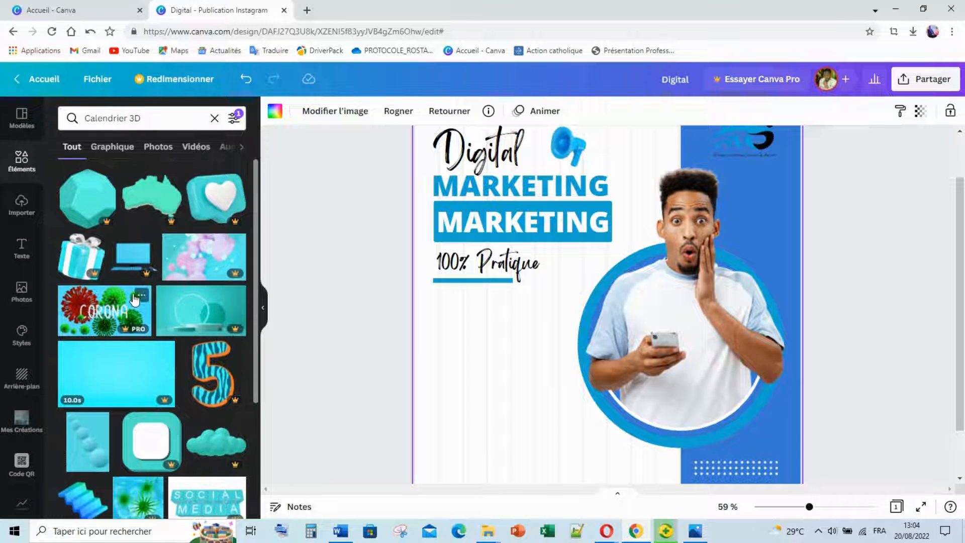
{"action": "left_click", "coordinate": [117, 153]}
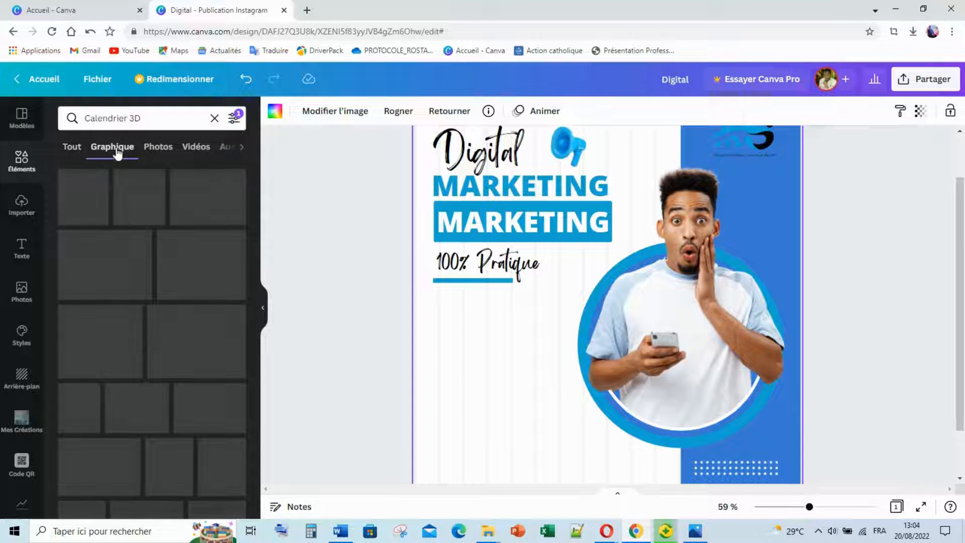
{"action": "scroll", "coordinate": [146, 316], "scroll_direction": "down", "scroll_amount": 5}
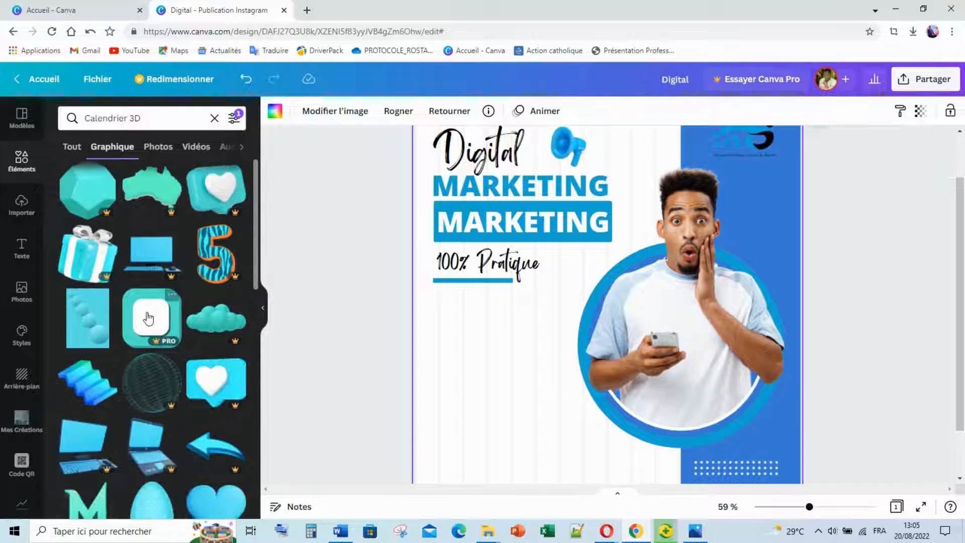
{"action": "scroll", "coordinate": [188, 231], "scroll_direction": "up", "scroll_amount": 5}
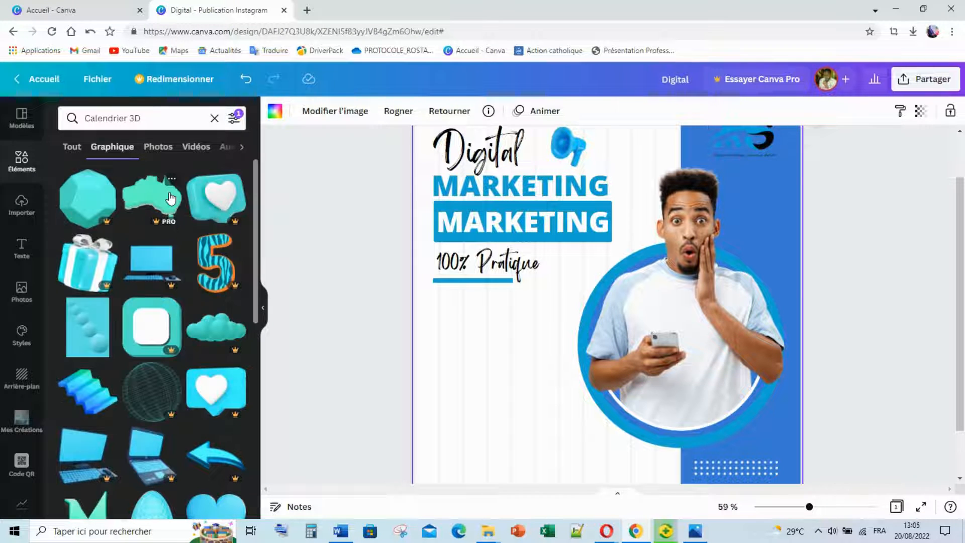
{"action": "left_click", "coordinate": [234, 118]}
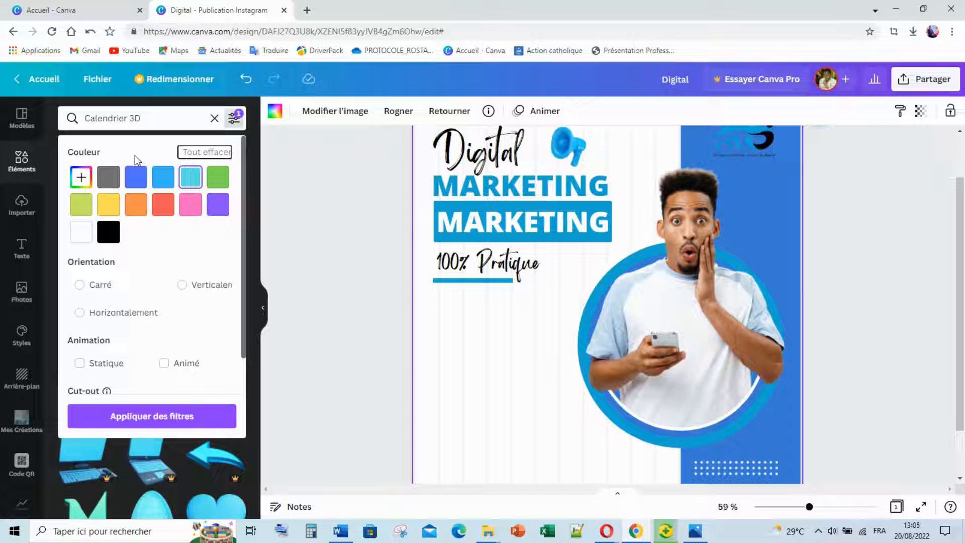
{"action": "left_click", "coordinate": [159, 180]}
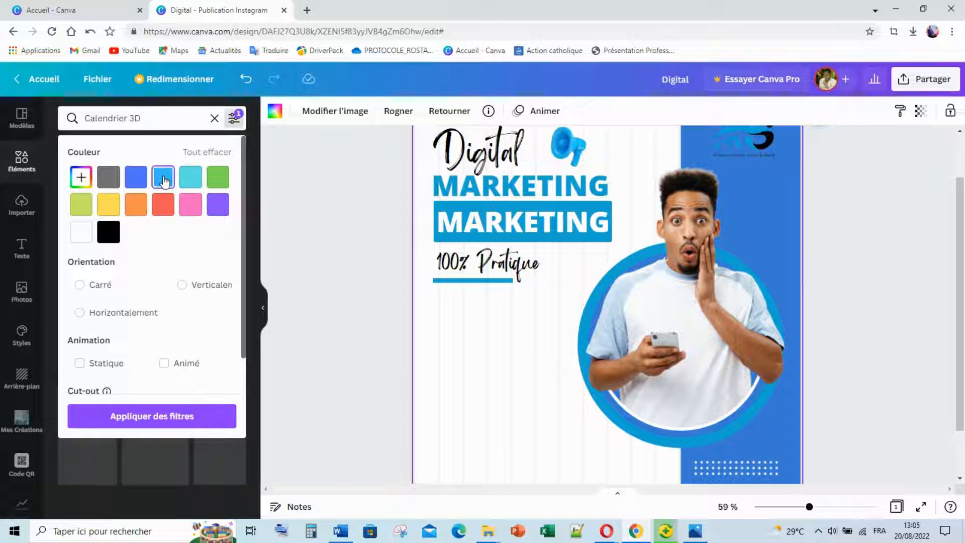
{"action": "left_click", "coordinate": [143, 424]}
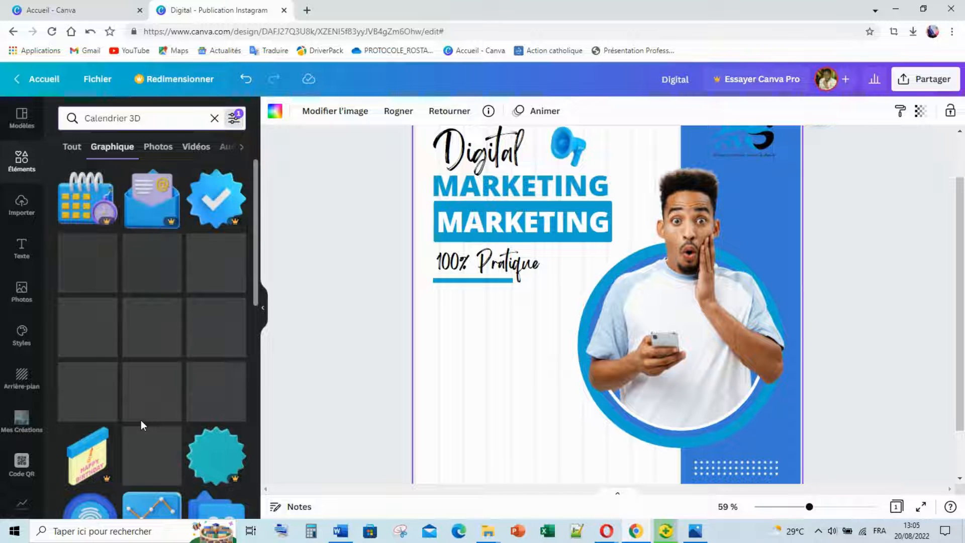
Insert the blue 3D calendar-with-clock graphic, shrink it, and place it just below '100% Pratique'.
{"action": "left_click", "coordinate": [88, 207]}
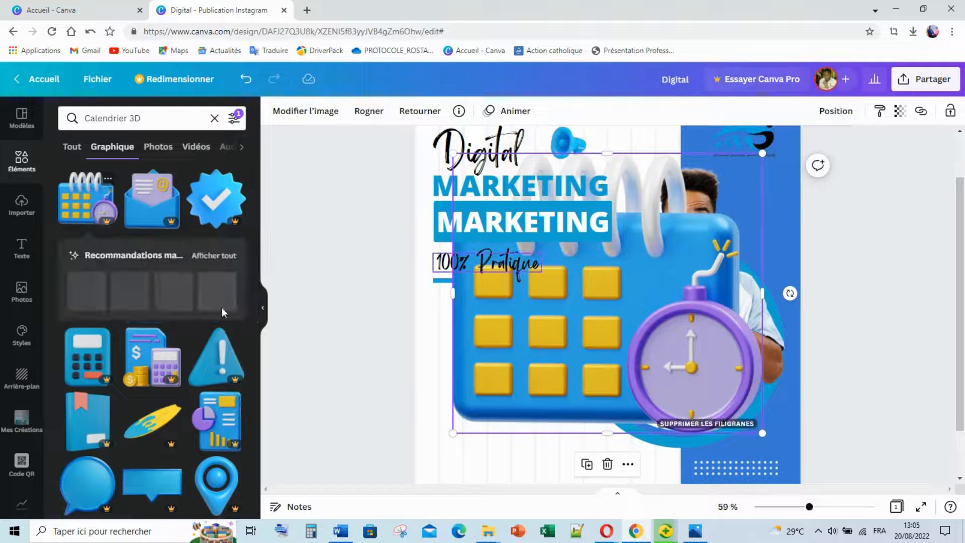
{"action": "left_click", "coordinate": [215, 119]}
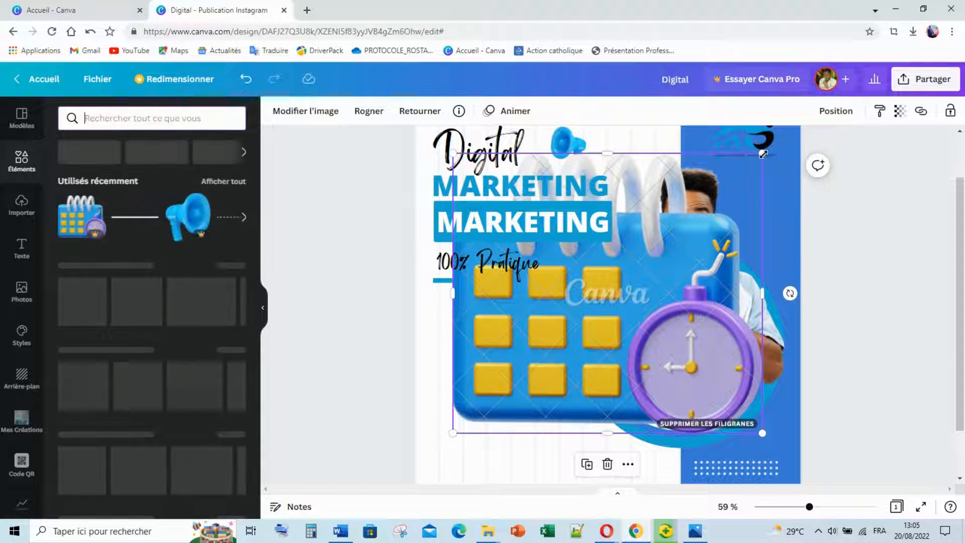
{"action": "left_click_drag", "start_coordinate": [763, 154], "coordinate": [512, 380]}
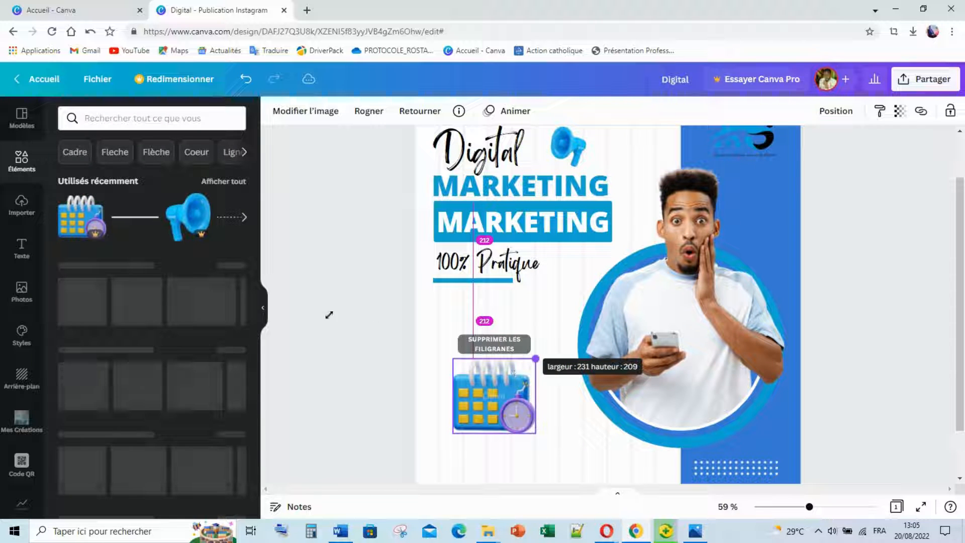
{"action": "left_click", "coordinate": [388, 357]}
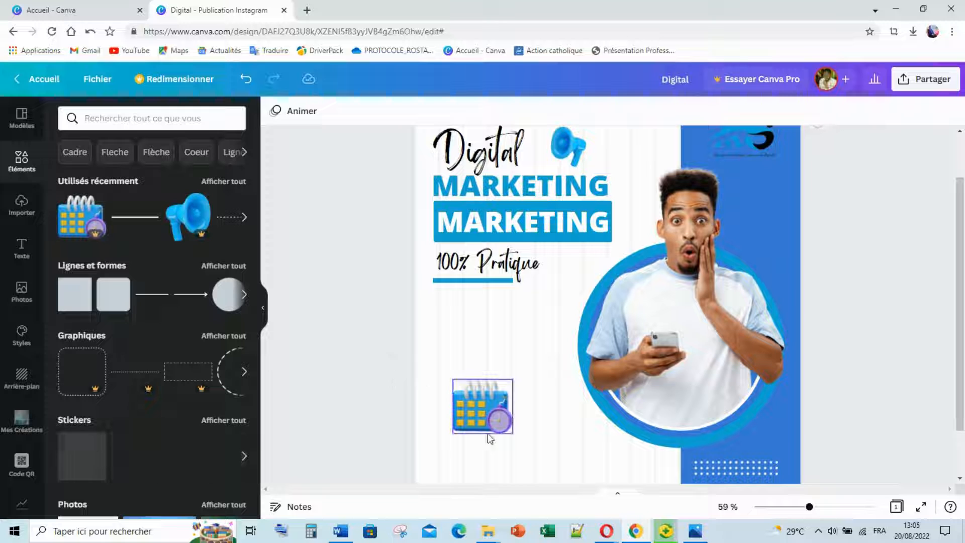
{"action": "left_click_drag", "start_coordinate": [486, 415], "coordinate": [448, 334]}
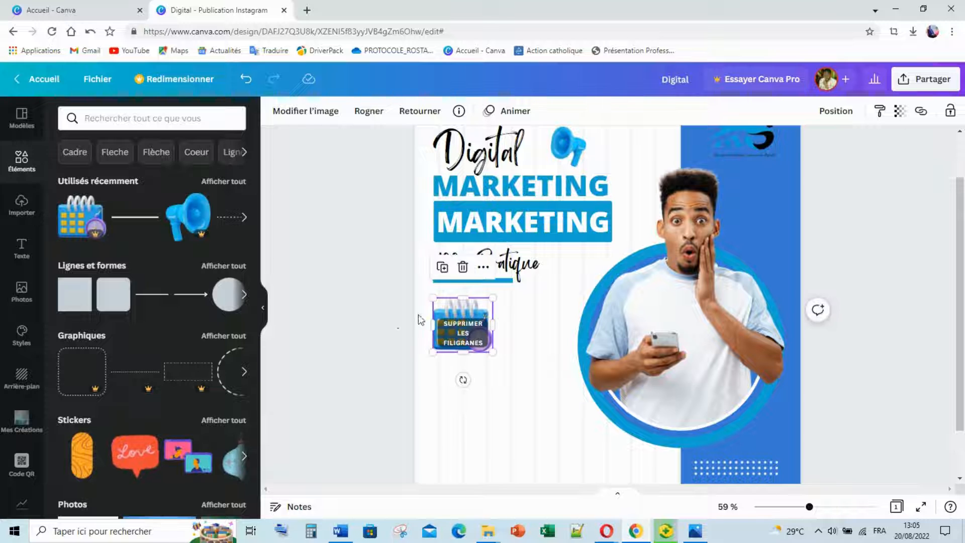
{"action": "left_click", "coordinate": [421, 319]}
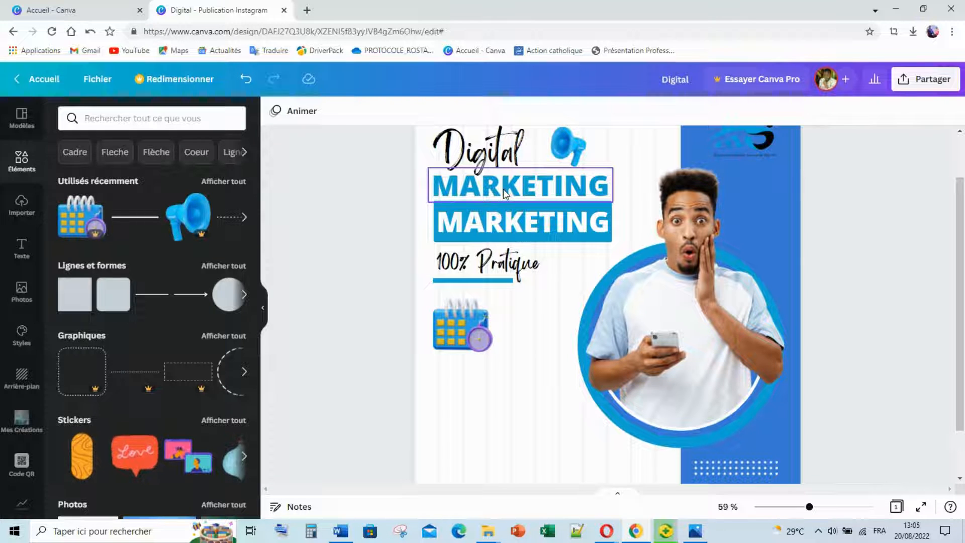
Duplicate the MARKETING heading below the calendar, shrink it to size 39.7, and compare with the reference.
{"action": "left_click", "coordinate": [501, 196]}
{"action": "left_click", "coordinate": [506, 196]}
{"action": "left_click_drag", "start_coordinate": [505, 196], "coordinate": [502, 392]}
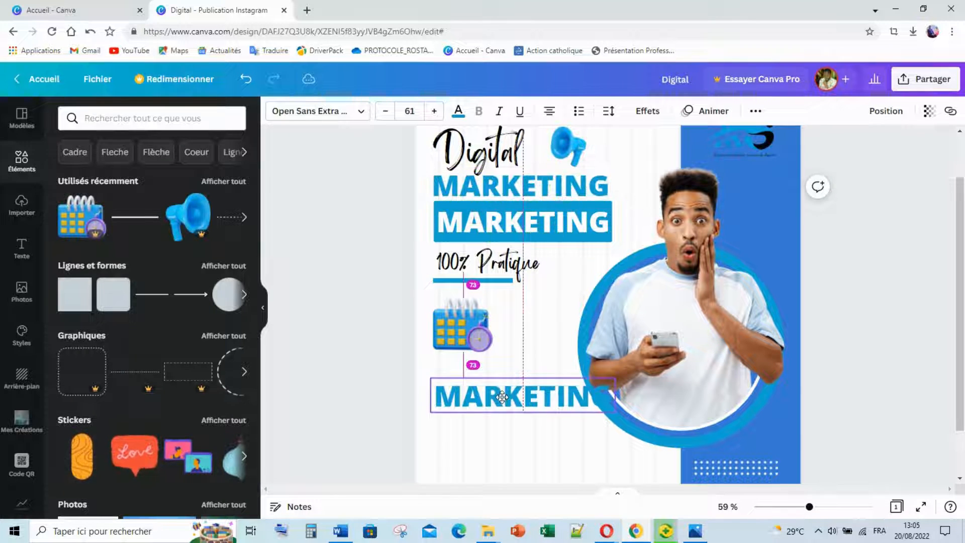
{"action": "left_click_drag", "start_coordinate": [576, 398], "coordinate": [549, 395]}
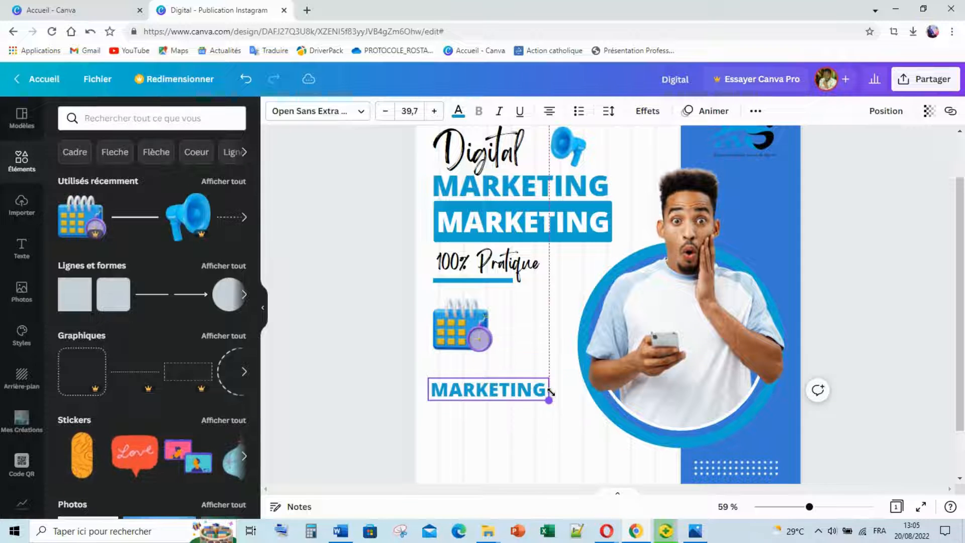
{"action": "double_click", "coordinate": [488, 387]}
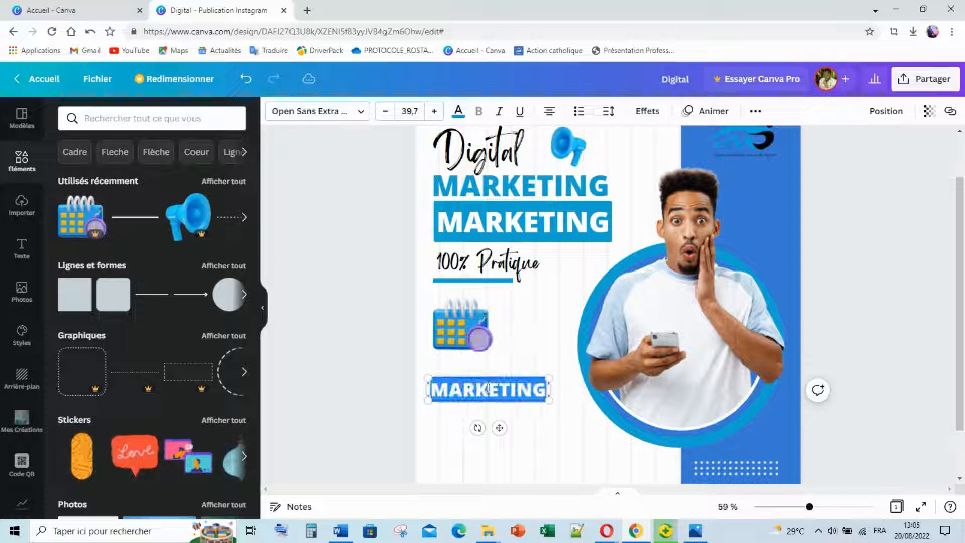
{"action": "left_click", "coordinate": [694, 531]}
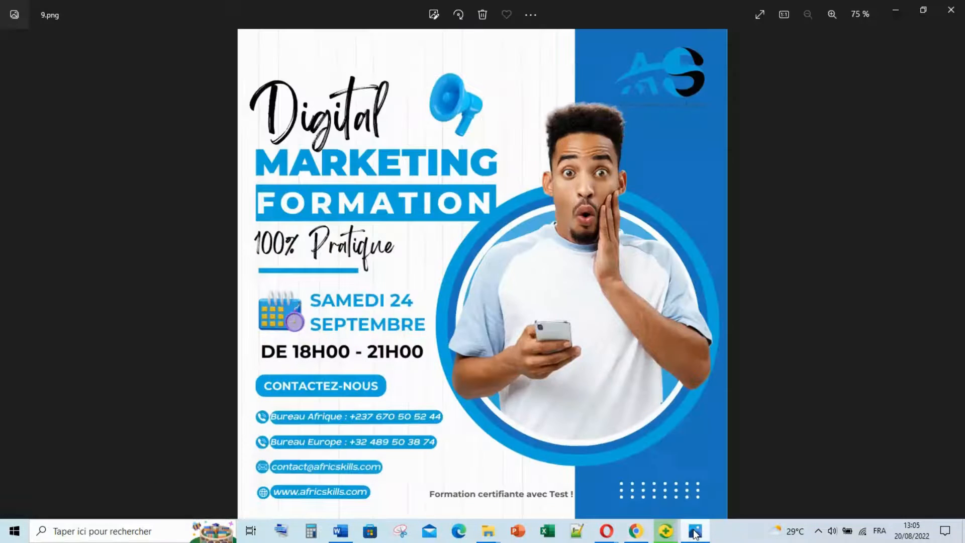
{"action": "left_click", "coordinate": [695, 532]}
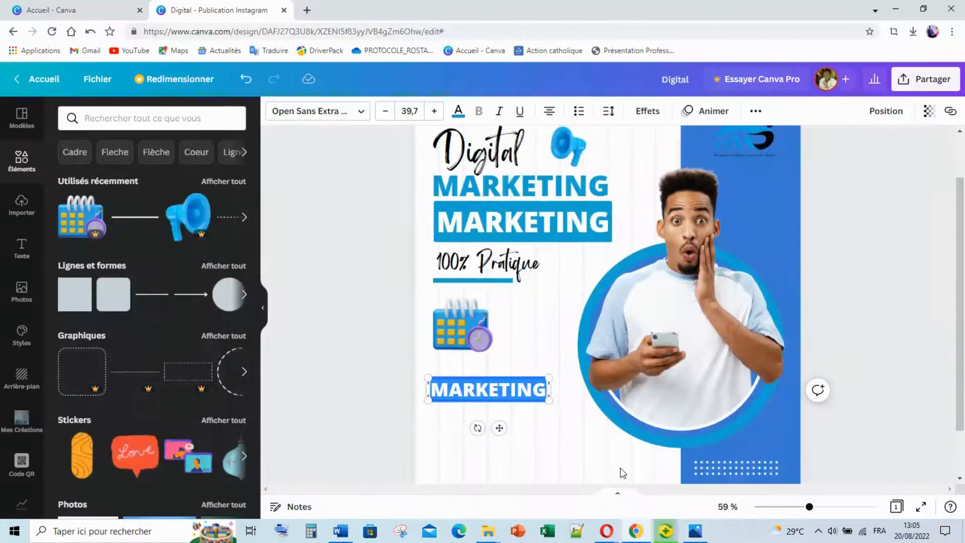
Replace the copied text with 'SAMEDI 24' / 'SEPTEMBRE' on two lines, left-aligned in a narrower box.
{"action": "type", "text": "Sa"}
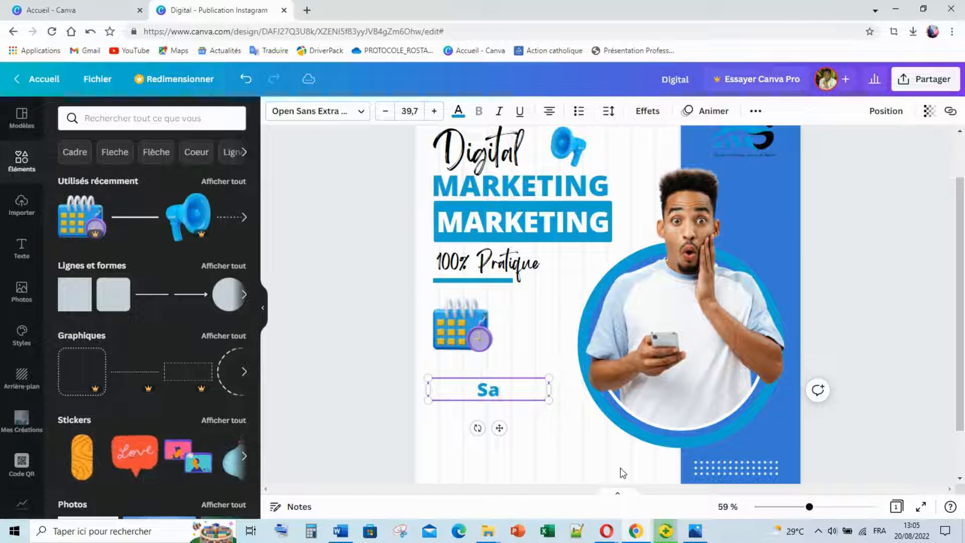
{"action": "key", "text": "BackSpace"}
{"action": "type", "text": "AMED"}
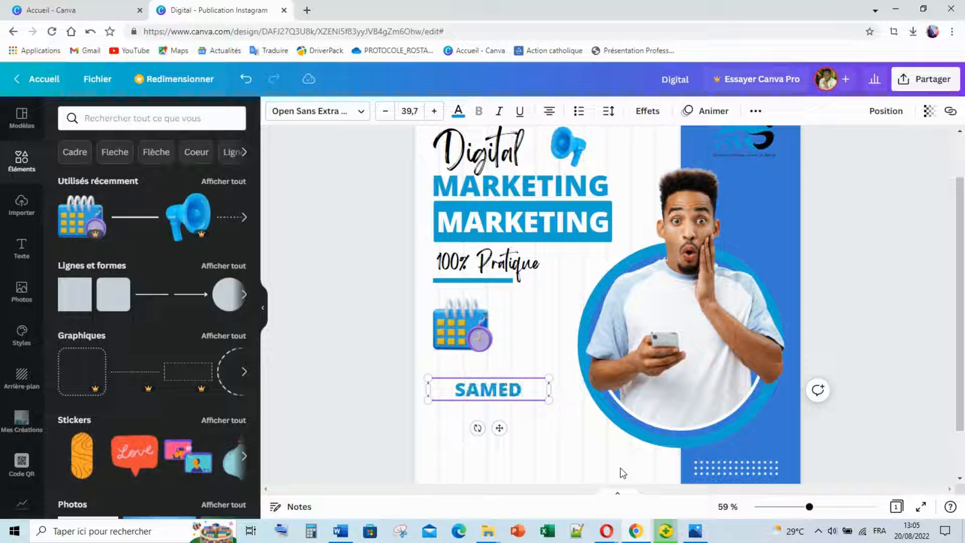
{"action": "type", "text": "I 24"}
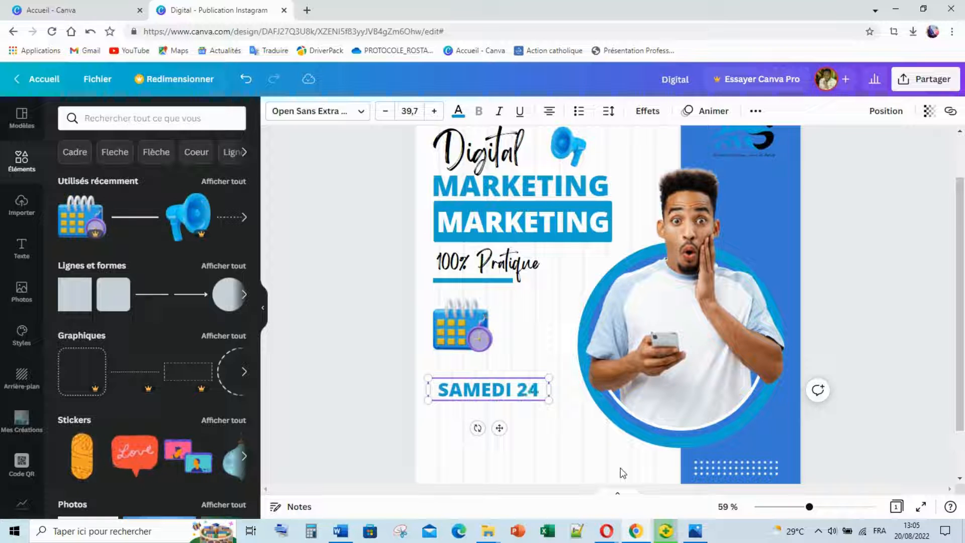
{"action": "key", "text": "Return"}
{"action": "type", "text": "SE"}
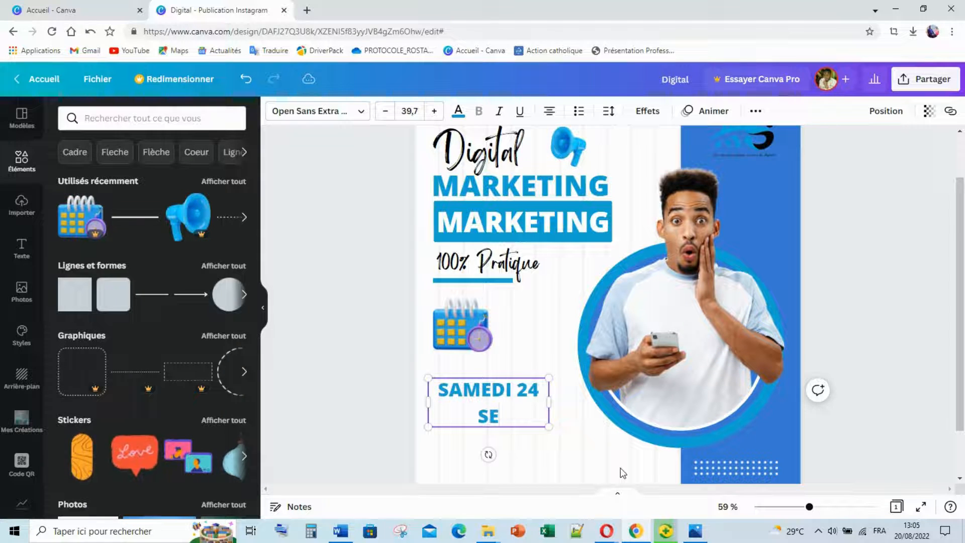
{"action": "type", "text": "PTEMBRE"}
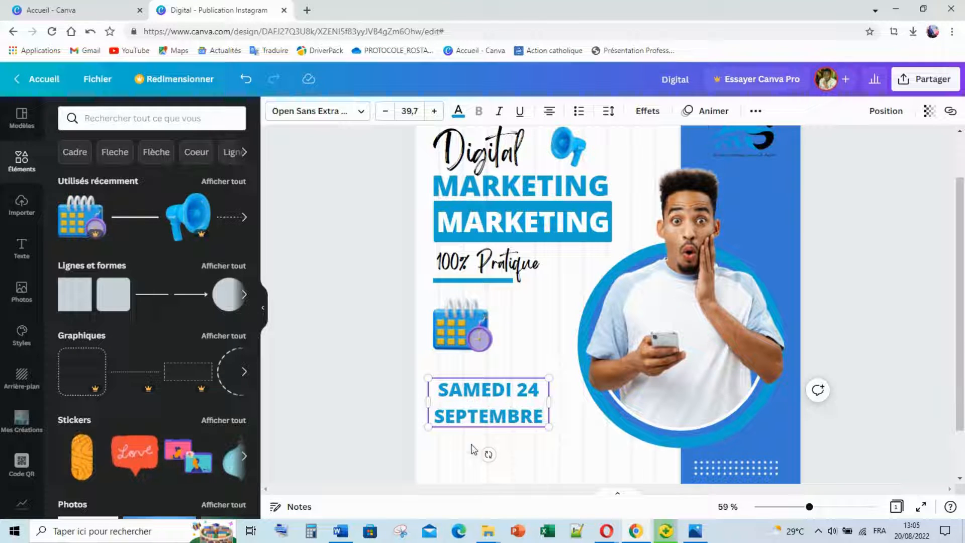
{"action": "left_click", "coordinate": [395, 382]}
{"action": "left_click", "coordinate": [479, 391]}
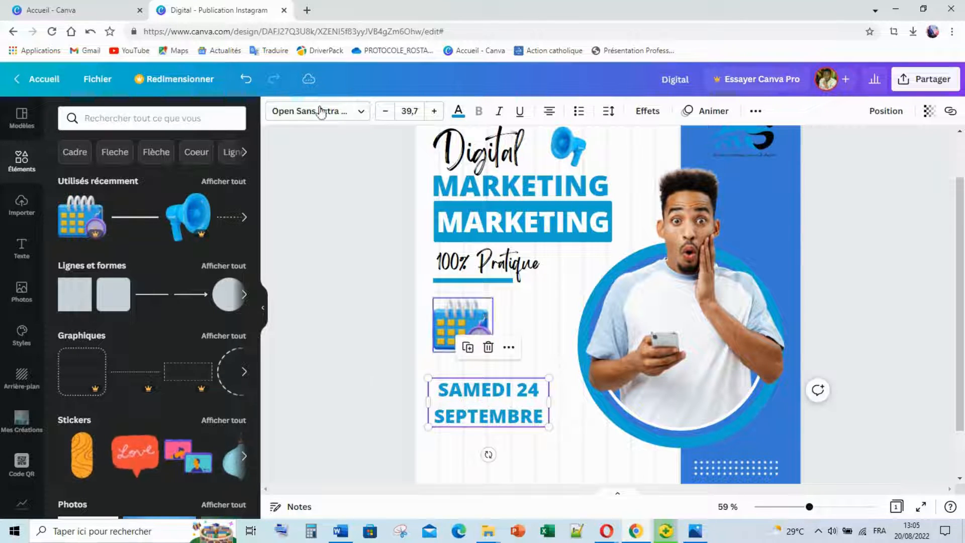
{"action": "left_click", "coordinate": [549, 111]}
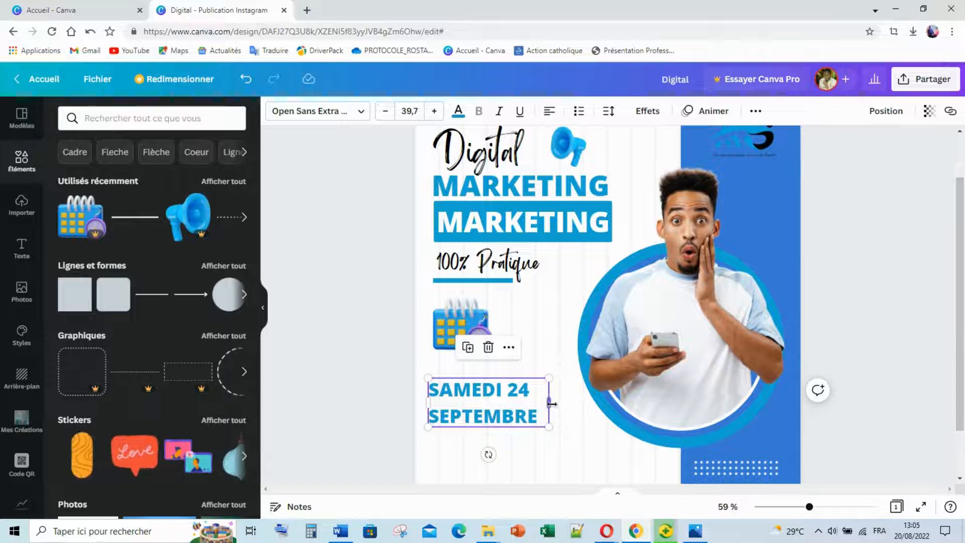
{"action": "left_click_drag", "start_coordinate": [551, 404], "coordinate": [543, 399]}
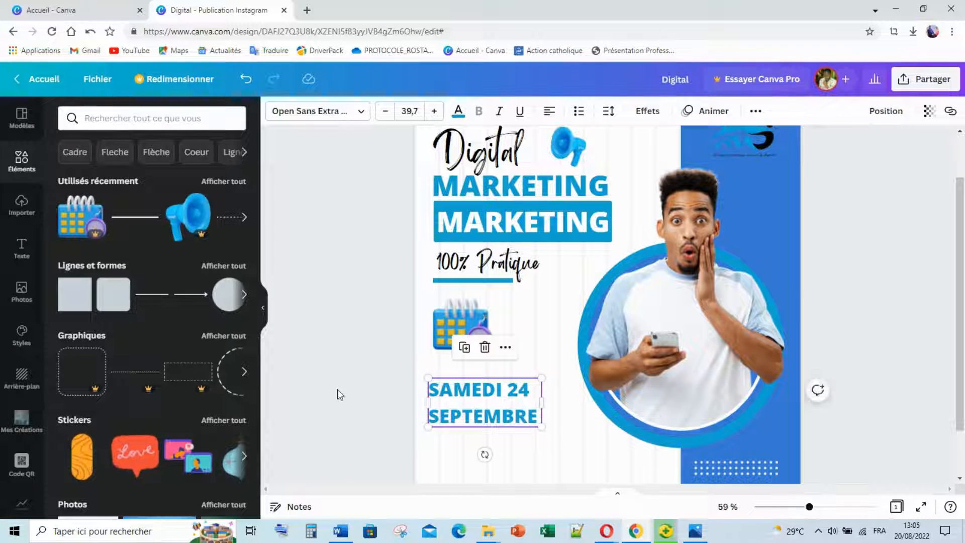
Place the date beside the calendar icon, shrinking the icon and the text to size 31.6.
{"action": "left_click", "coordinate": [337, 390]}
{"action": "left_click_drag", "start_coordinate": [460, 410], "coordinate": [478, 342]}
{"action": "left_click", "coordinate": [460, 334]}
{"action": "left_click_drag", "start_coordinate": [537, 335], "coordinate": [526, 330]}
{"action": "left_click_drag", "start_coordinate": [601, 344], "coordinate": [574, 342]}
{"action": "left_click_drag", "start_coordinate": [530, 319], "coordinate": [531, 327]}
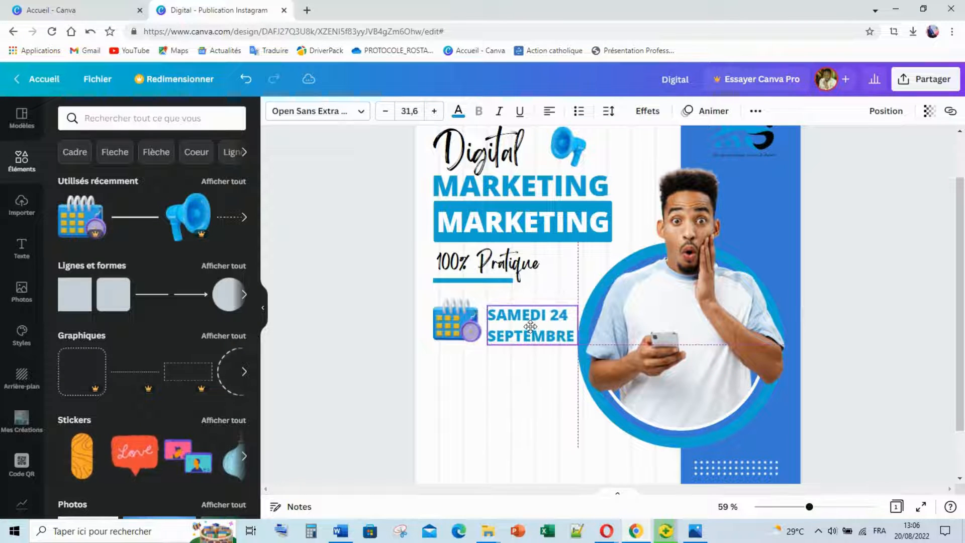
{"action": "left_click_drag", "start_coordinate": [530, 323], "coordinate": [532, 322]}
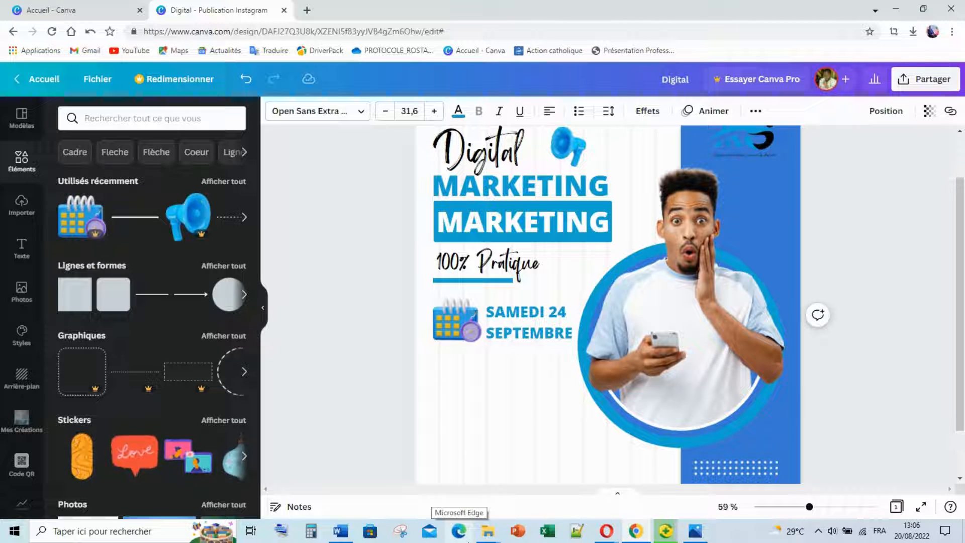
{"action": "left_click", "coordinate": [527, 322]}
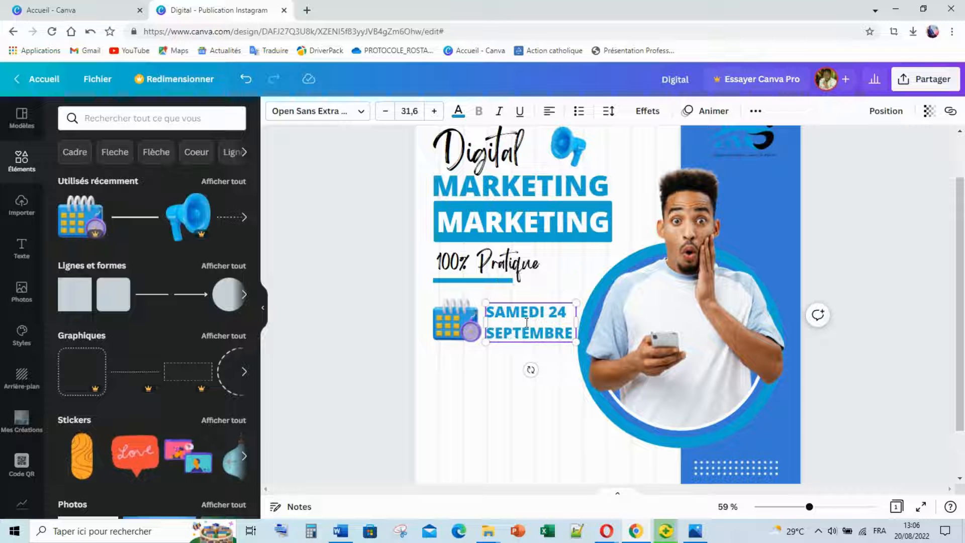
{"action": "left_click", "coordinate": [521, 337]}
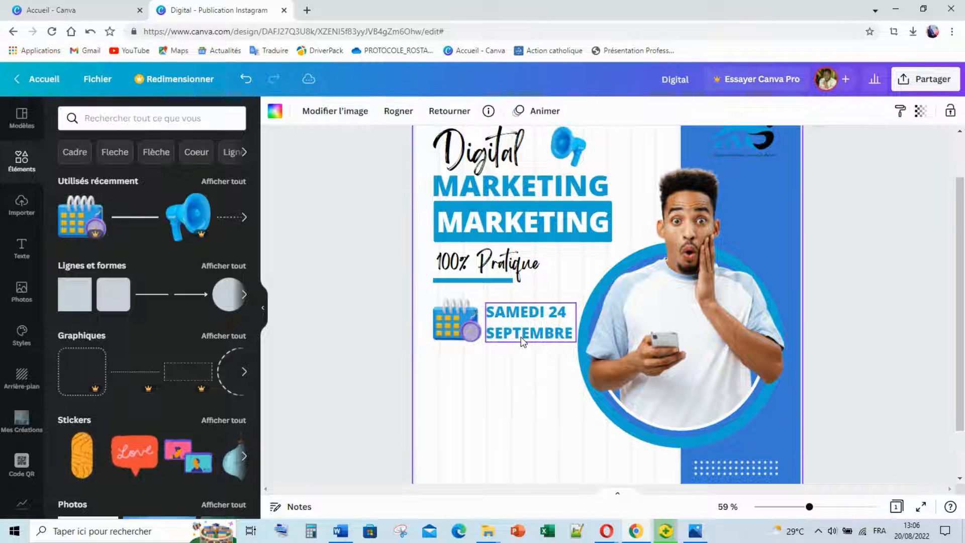
Duplicate the date below itself and change it to 'DE 18H00 - 21H00' on a single line.
{"action": "left_click_drag", "start_coordinate": [521, 337], "coordinate": [459, 379]}
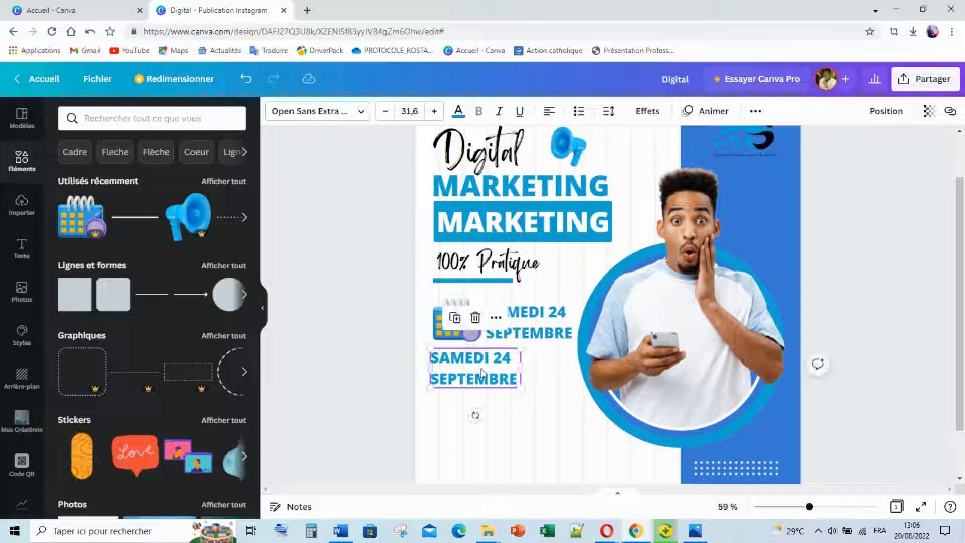
{"action": "double_click", "coordinate": [482, 368]}
{"action": "double_click", "coordinate": [458, 359]}
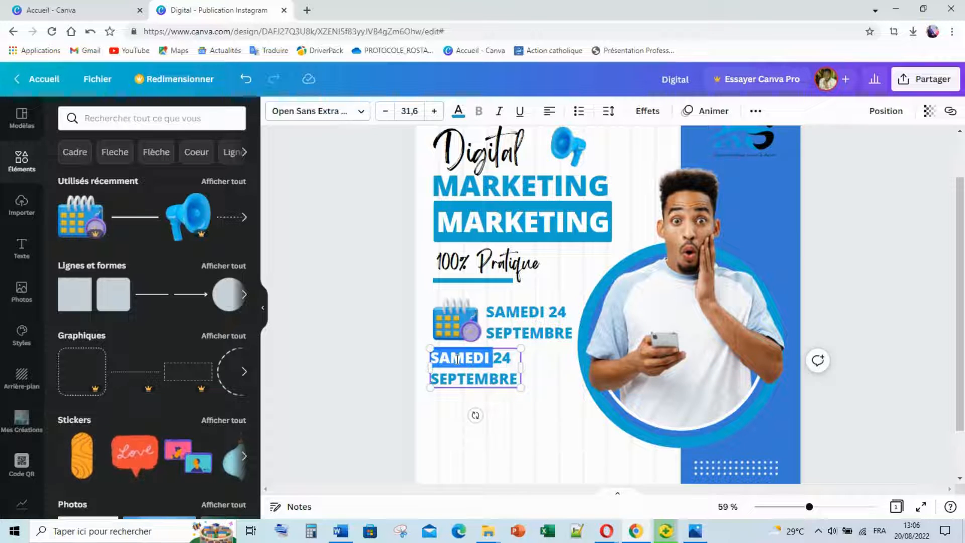
{"action": "triple_click", "coordinate": [458, 359]}
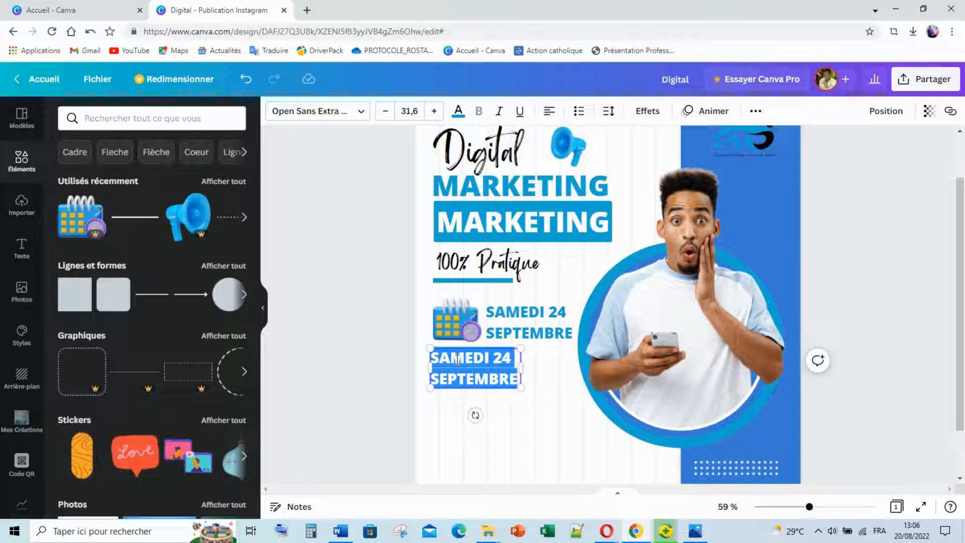
{"action": "type", "text": "D"}
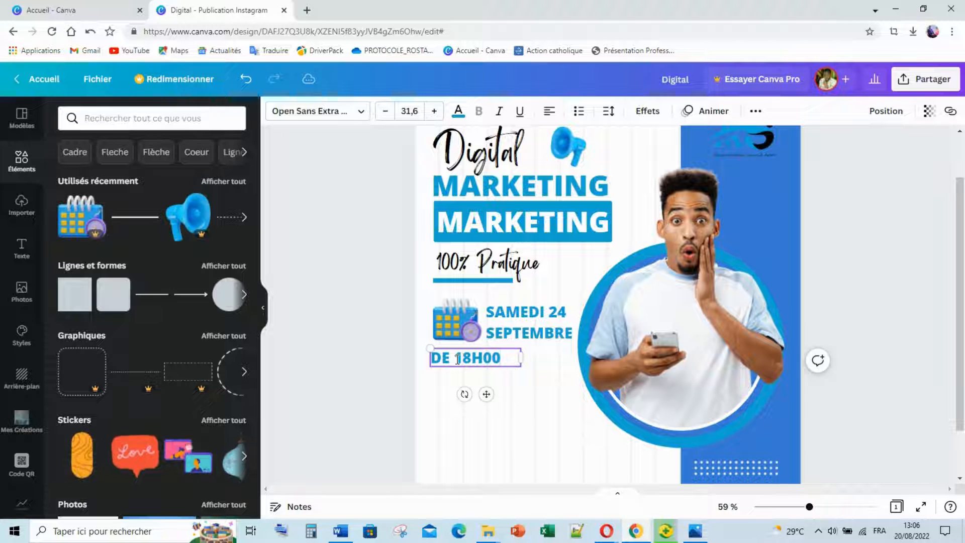
{"action": "type", "text": "E 18H00 - "}
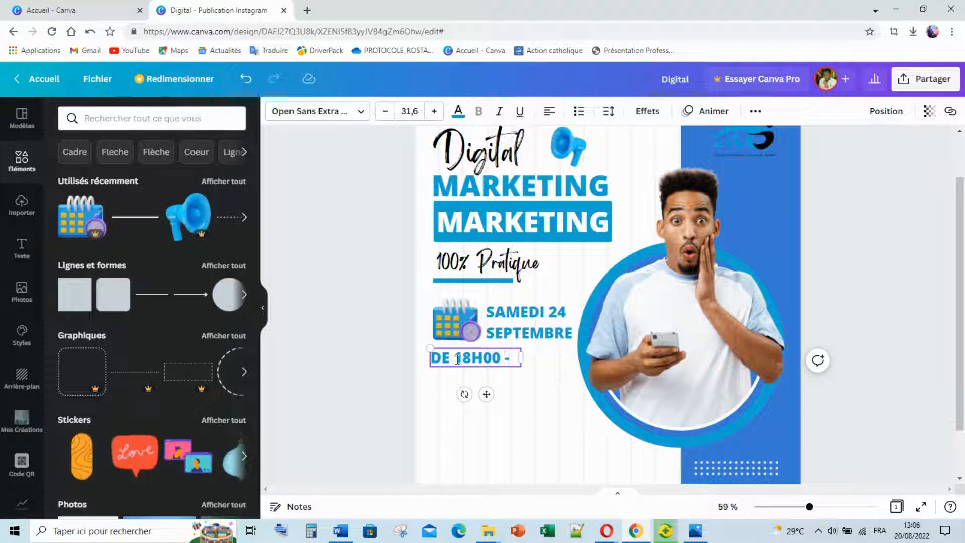
{"action": "type", "text": "21"}
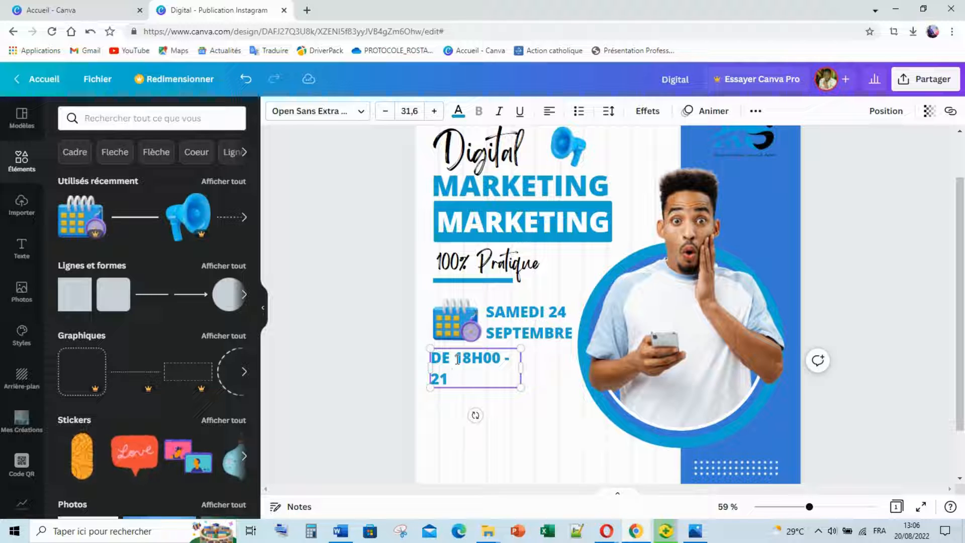
{"action": "type", "text": "H00"}
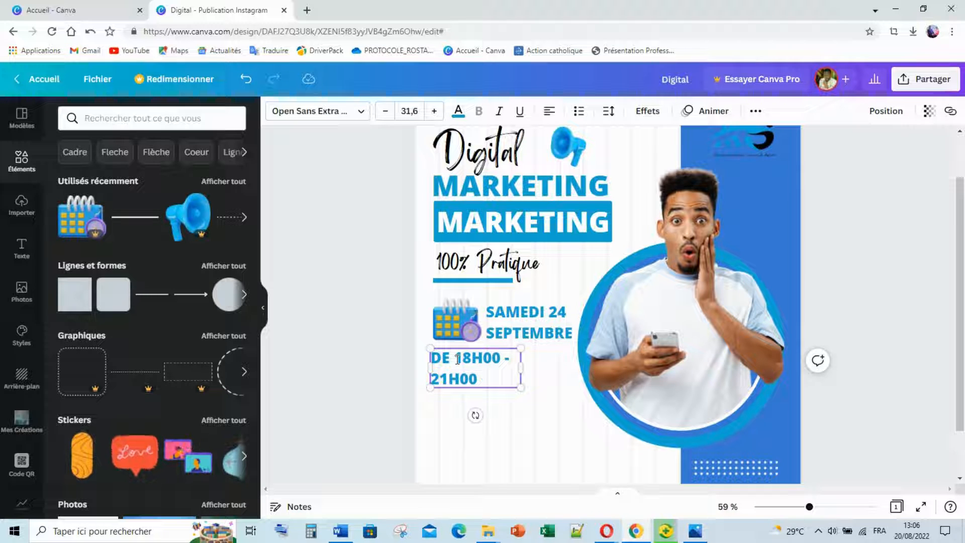
{"action": "left_click_drag", "start_coordinate": [521, 368], "coordinate": [578, 371]}
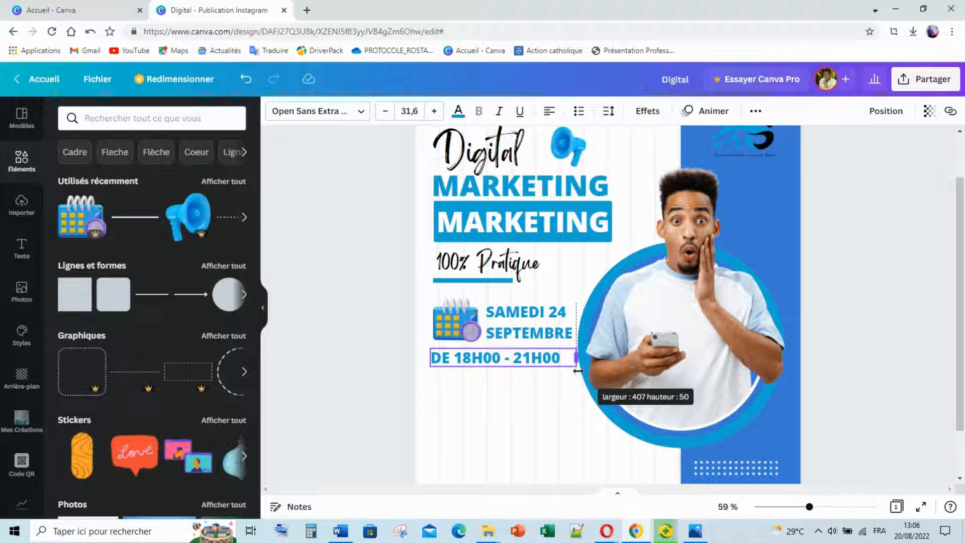
{"action": "left_click", "coordinate": [426, 390]}
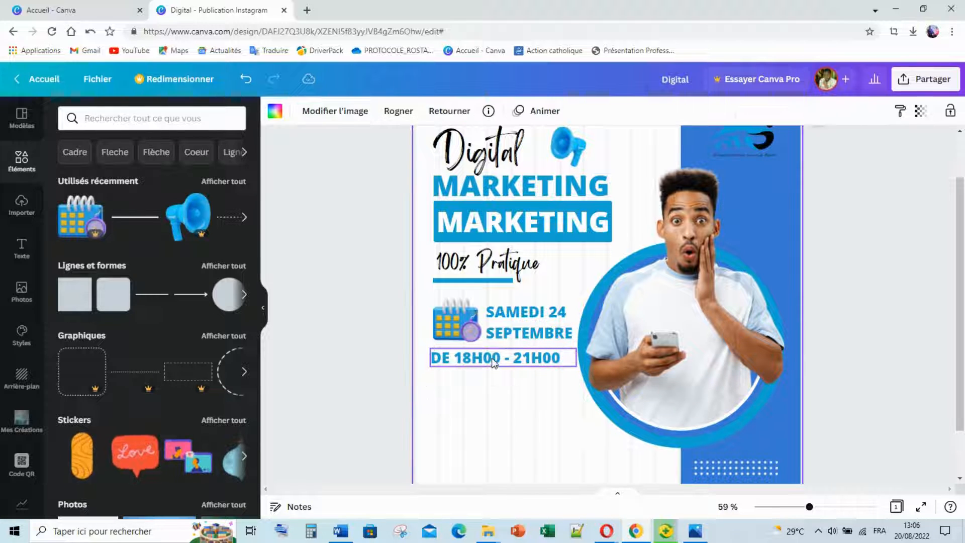
{"action": "left_click_drag", "start_coordinate": [495, 358], "coordinate": [577, 356]}
Enlarge the time text to size 34.6 and move it up closer to the date.
{"action": "left_click", "coordinate": [497, 372]}
{"action": "left_click", "coordinate": [508, 363]}
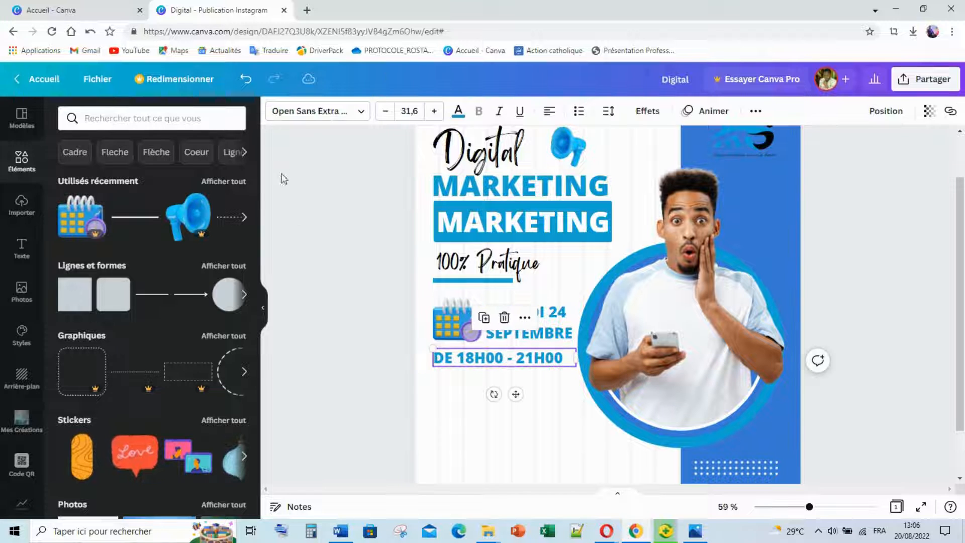
{"action": "left_click", "coordinate": [434, 111]}
{"action": "left_click", "coordinate": [435, 111]}
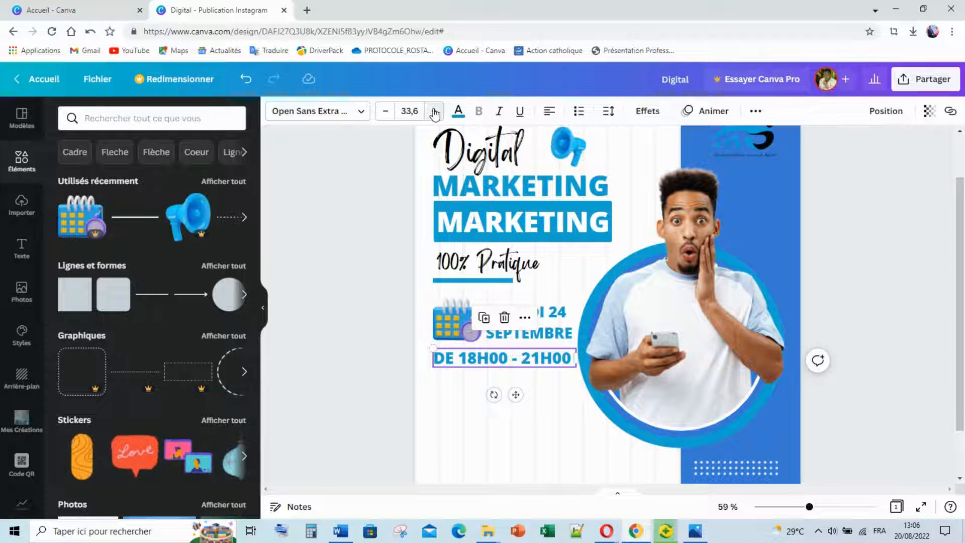
{"action": "left_click", "coordinate": [434, 111]}
{"action": "left_click", "coordinate": [482, 371]}
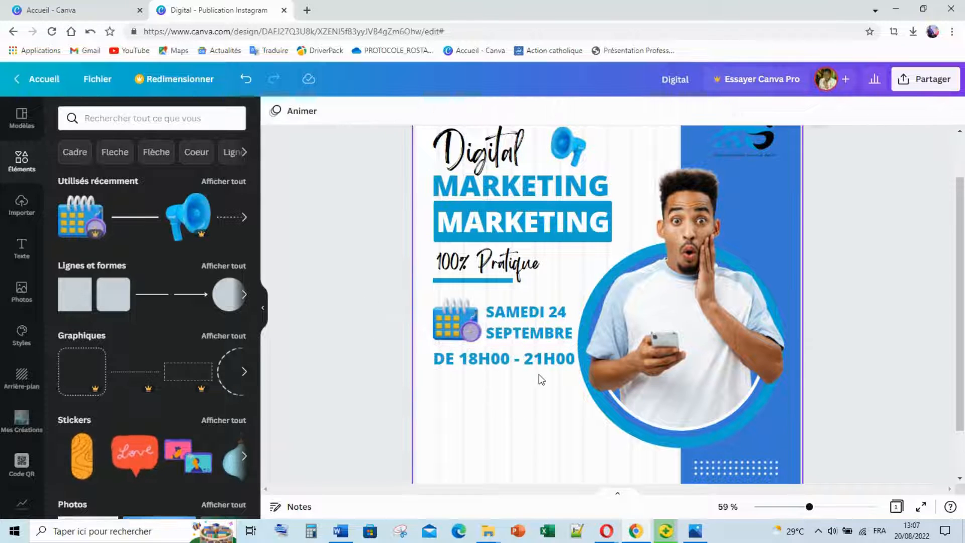
{"action": "left_click_drag", "start_coordinate": [529, 354], "coordinate": [530, 354]}
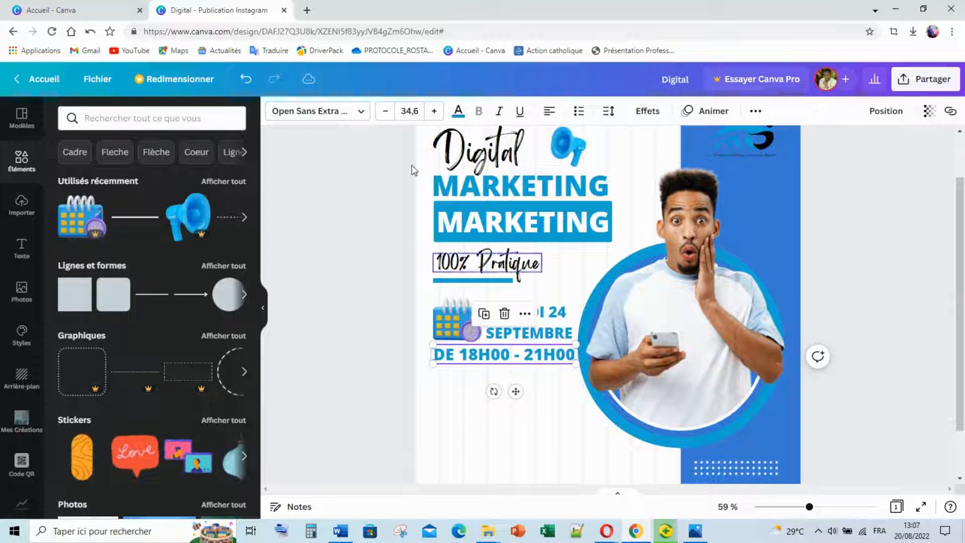
Change the time text colour from blue to black.
{"action": "left_click", "coordinate": [458, 111]}
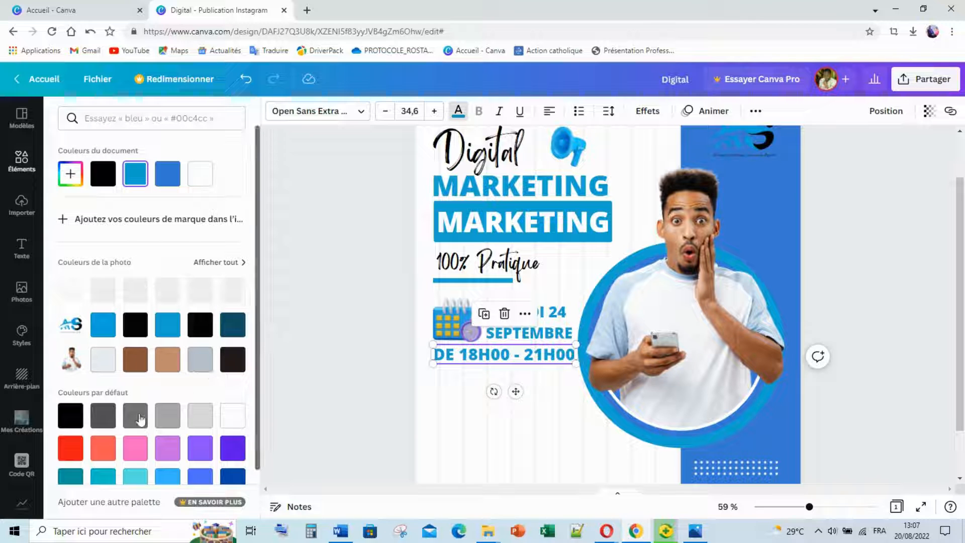
{"action": "left_click", "coordinate": [111, 426]}
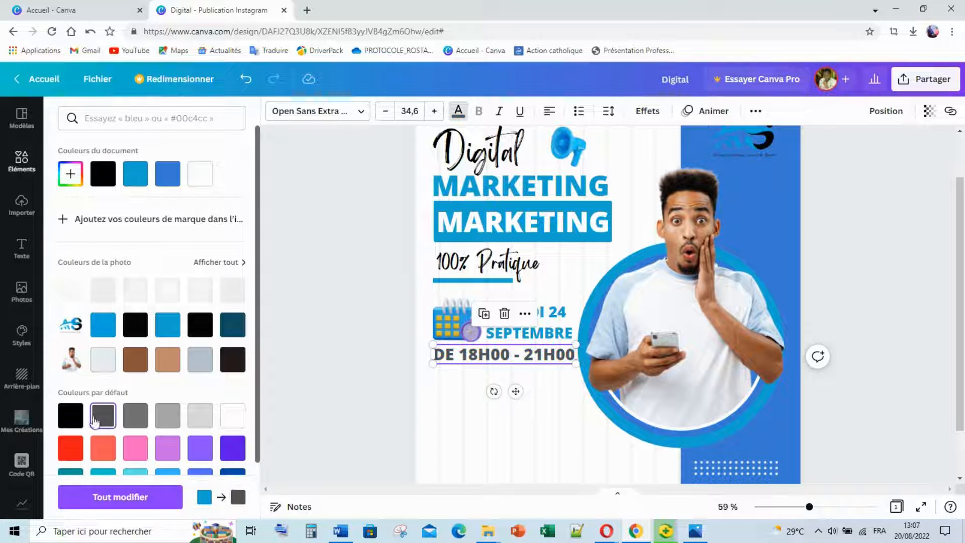
{"action": "left_click", "coordinate": [70, 415]}
{"action": "double_click", "coordinate": [438, 432]}
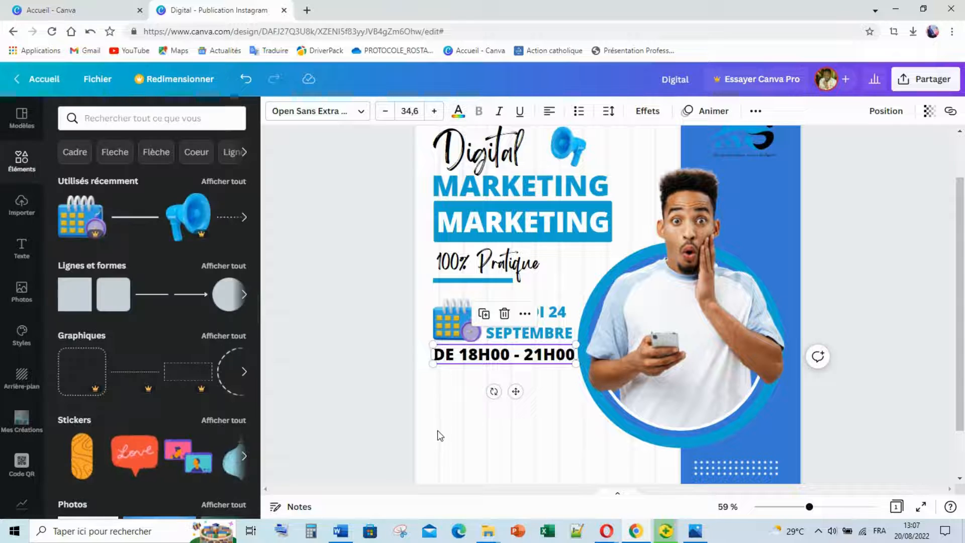
{"action": "left_click", "coordinate": [851, 368]}
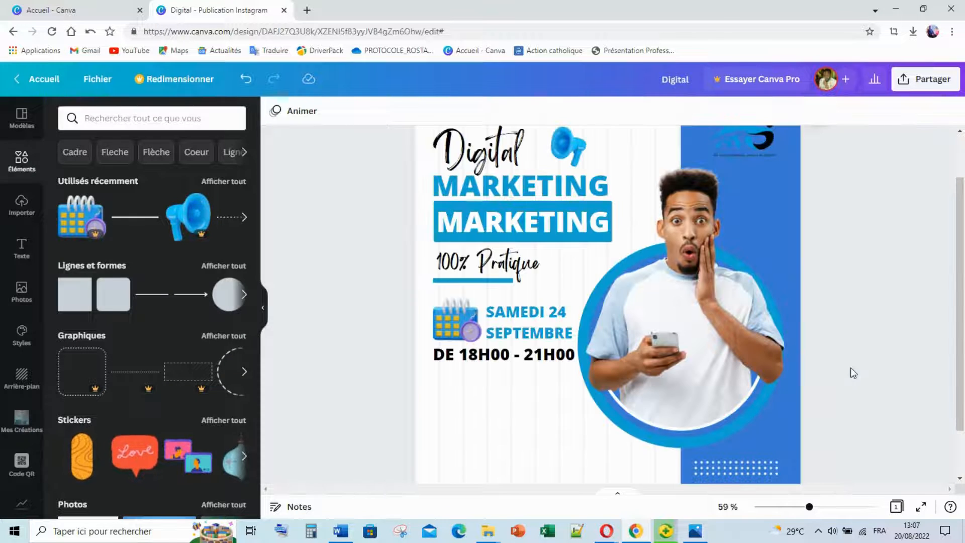
{"action": "scroll", "coordinate": [822, 316], "scroll_direction": "down", "scroll_amount": 2}
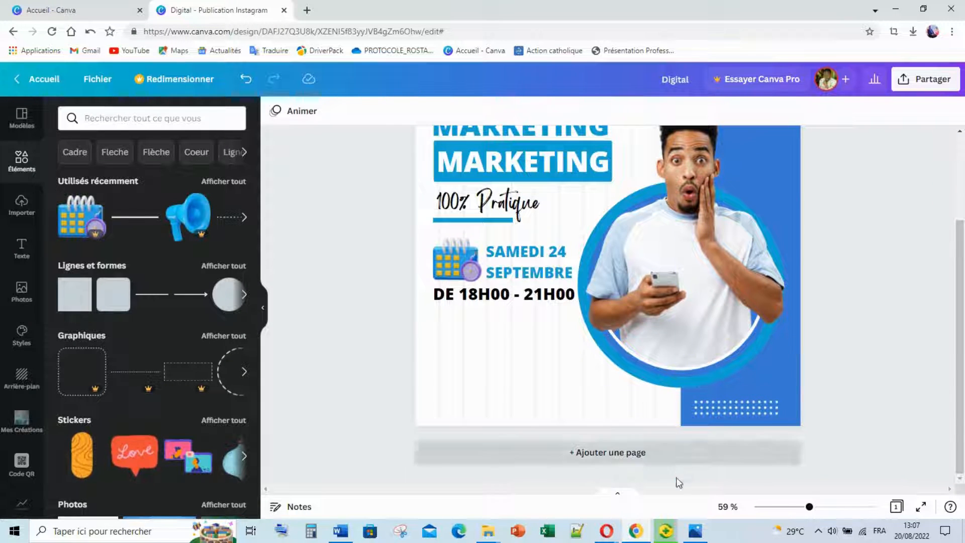
View the 9.png reference flyer in Photos, then switch back to the 'Digital - Publication Instagram' design.
{"action": "left_click", "coordinate": [695, 531]}
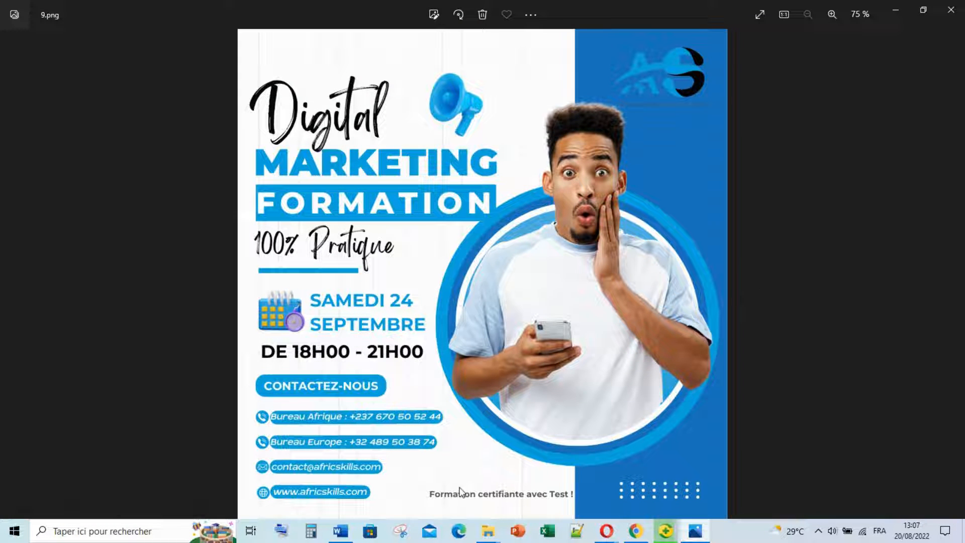
{"action": "mouse_move", "coordinate": [636, 529]}
{"action": "left_click", "coordinate": [654, 528]}
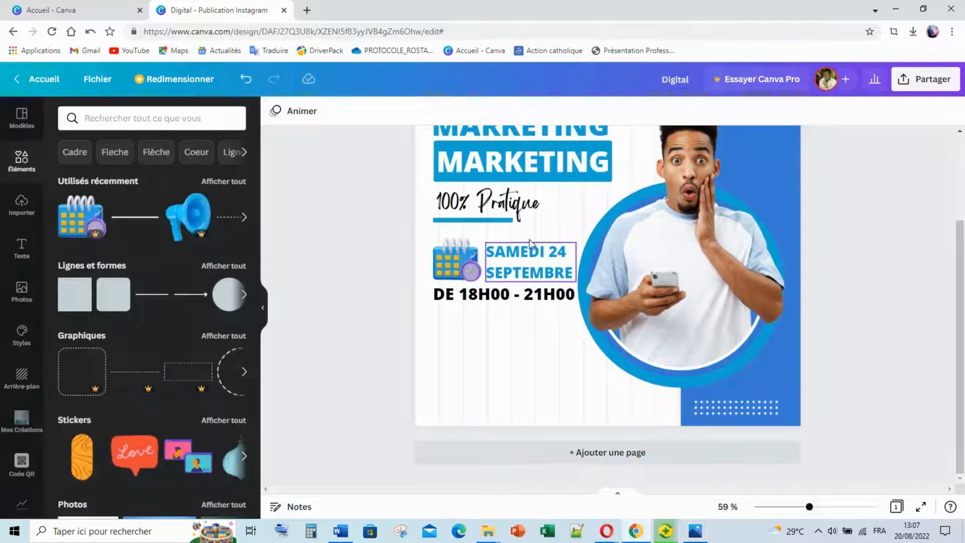
Duplicate the time line lower on the post and retype it as 'Formation certifiante avec Test !'.
{"action": "left_click", "coordinate": [517, 295]}
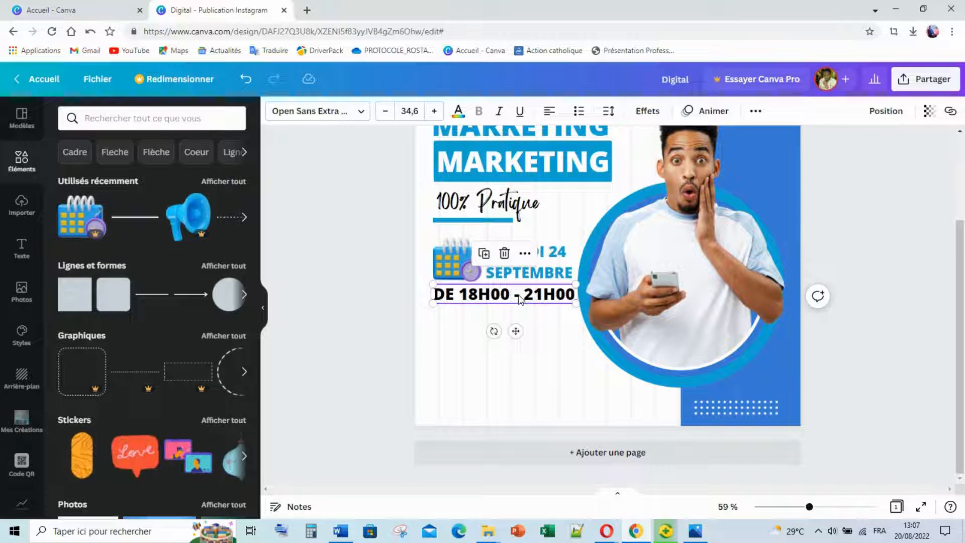
{"action": "left_click_drag", "start_coordinate": [518, 294], "coordinate": [523, 388]}
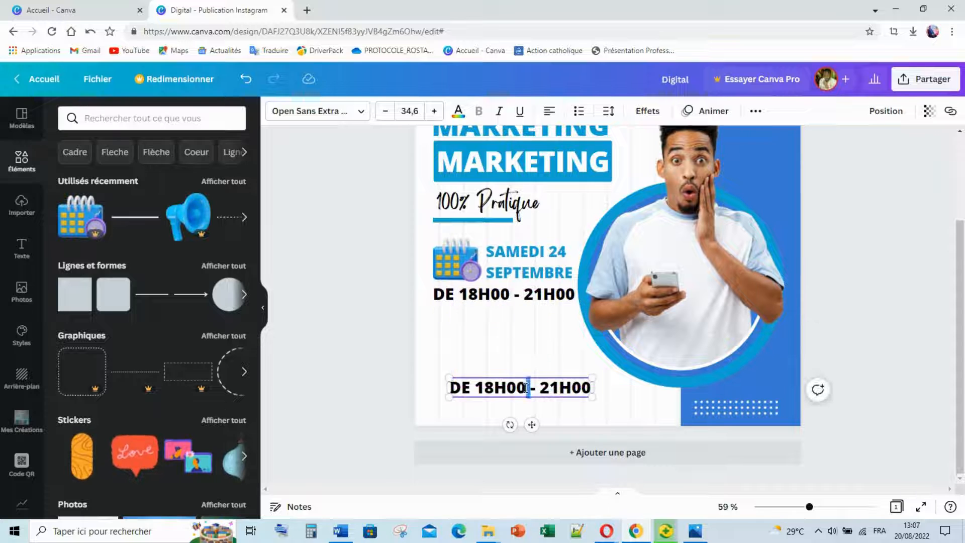
{"action": "double_click", "coordinate": [523, 387]}
{"action": "type", "text": "F"}
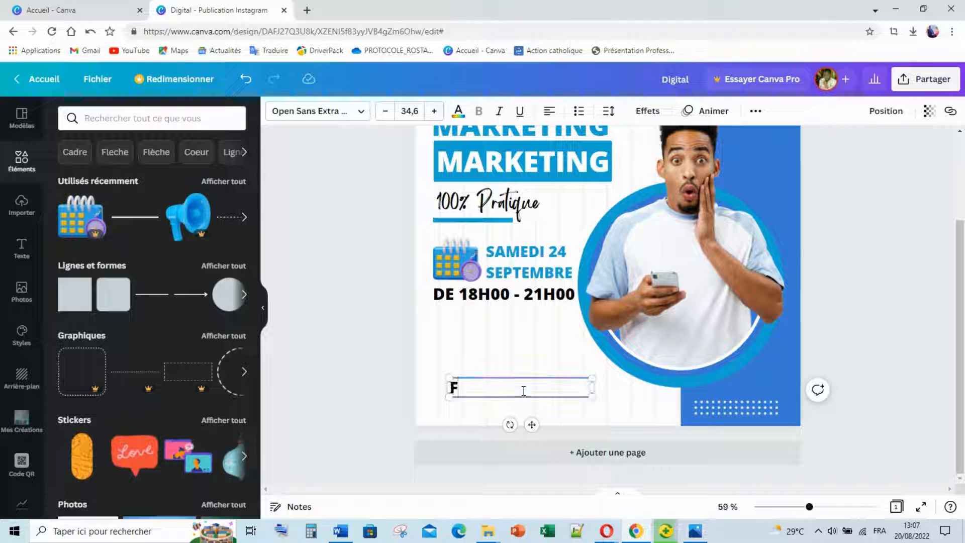
{"action": "type", "text": "orma"}
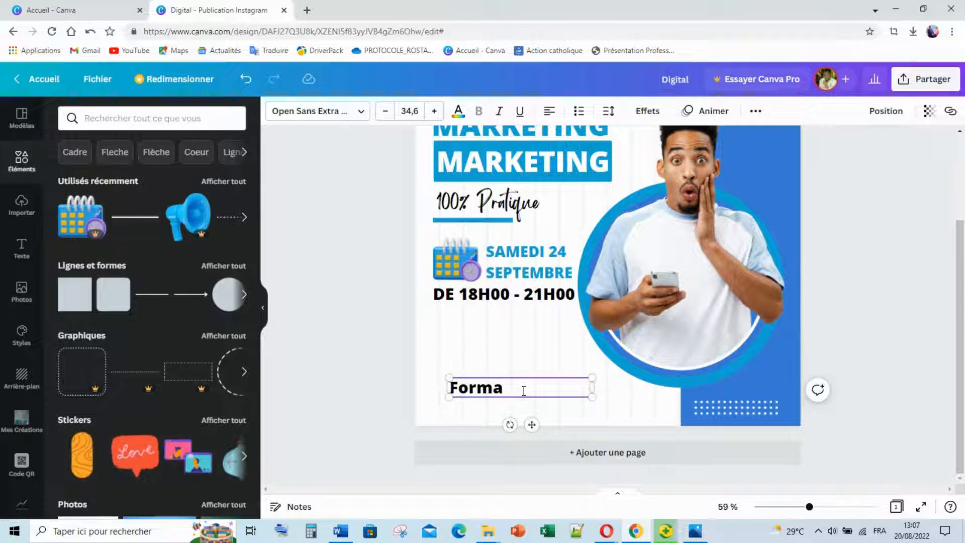
{"action": "type", "text": "tu"}
{"action": "key", "text": "BackSpace"}
{"action": "type", "text": "ion"}
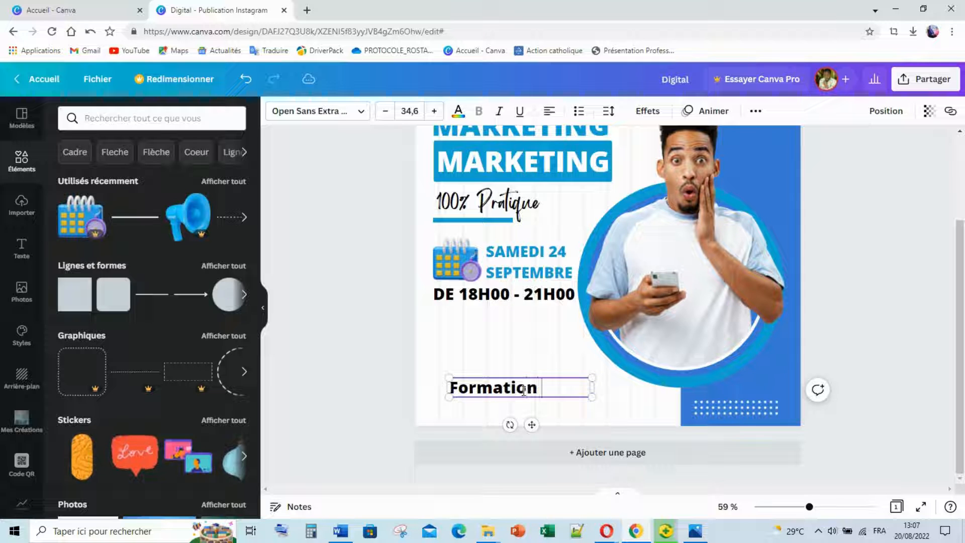
{"action": "type", "text": " certif"}
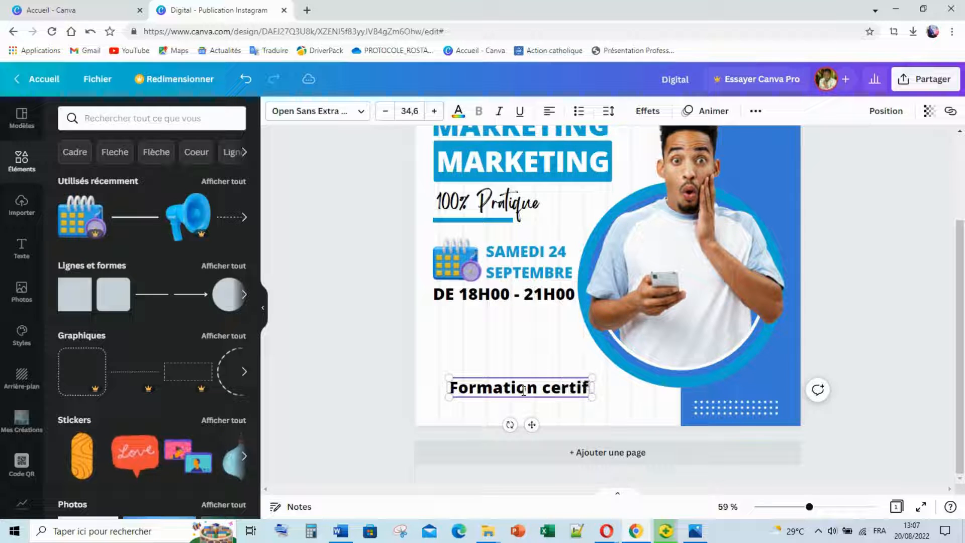
{"action": "type", "text": "iante avec "}
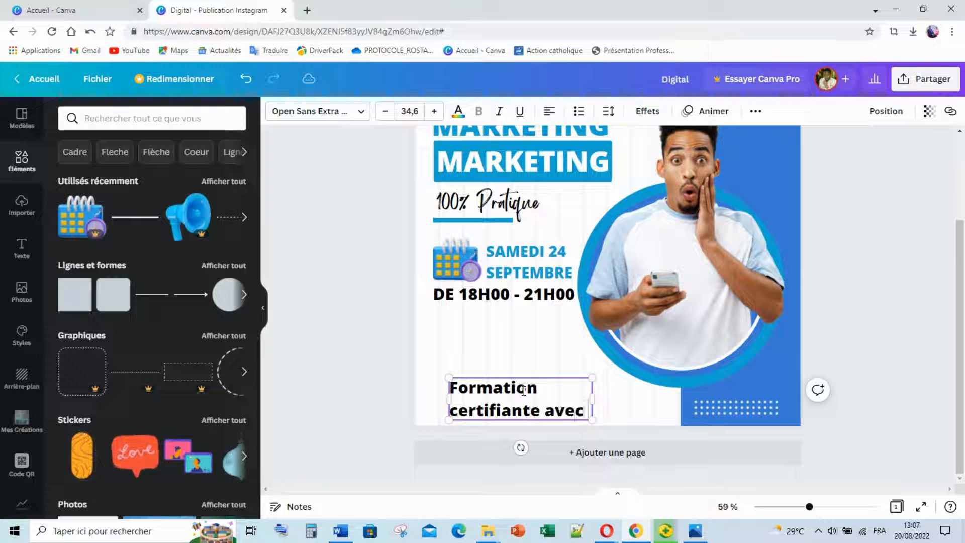
{"action": "type", "text": "Test"}
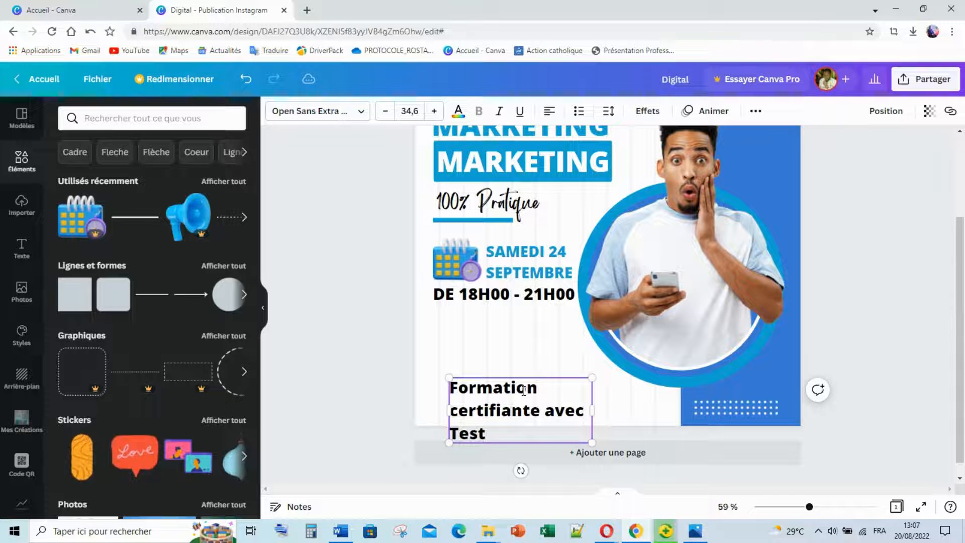
{"action": "type", "text": " §"}
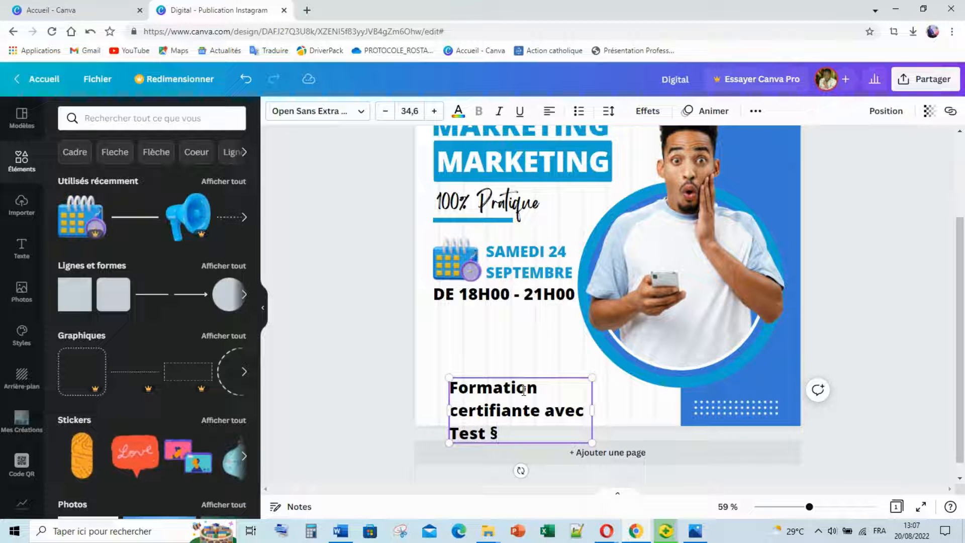
{"action": "key", "text": "BackSpace"}
{"action": "type", "text": "!"}
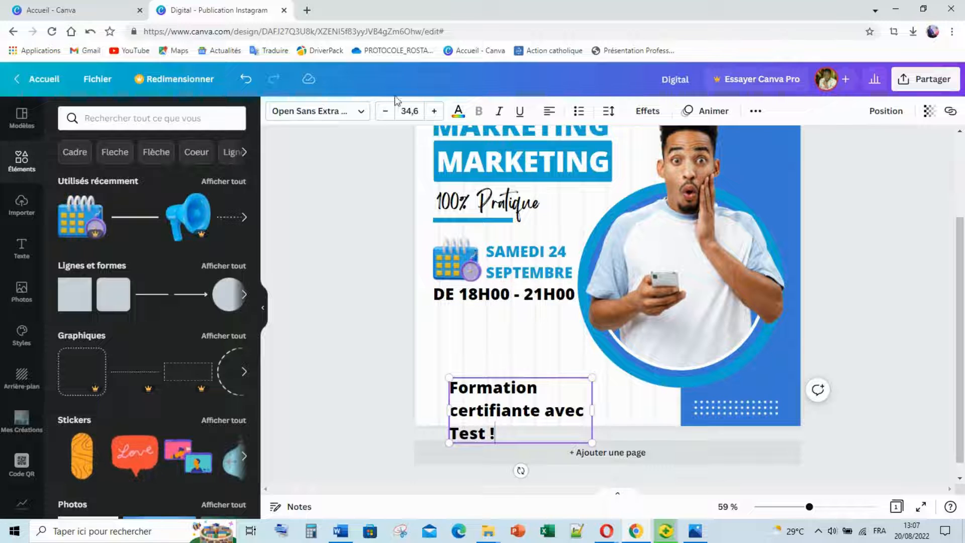
Colour the certification note dark grey and shrink its text box.
{"action": "left_click", "coordinate": [458, 110]}
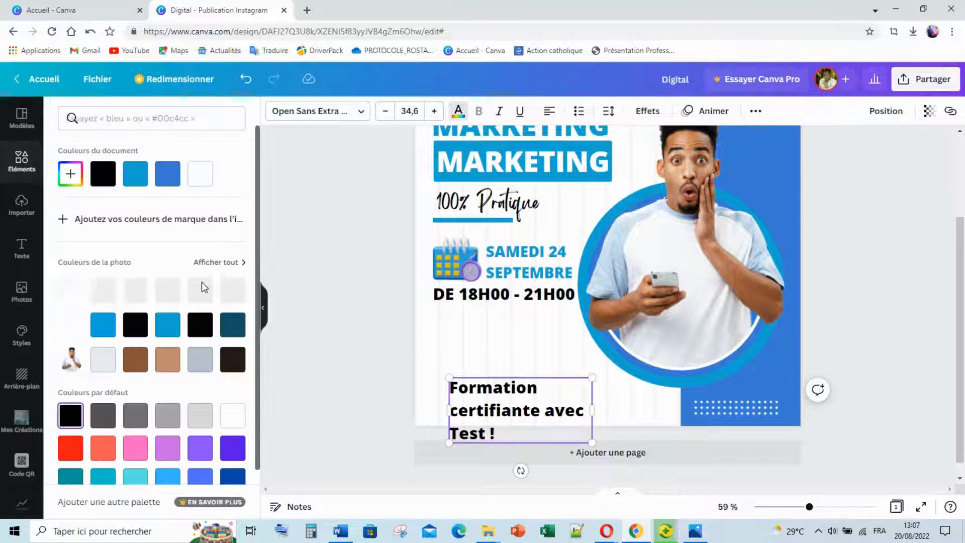
{"action": "left_click", "coordinate": [103, 415]}
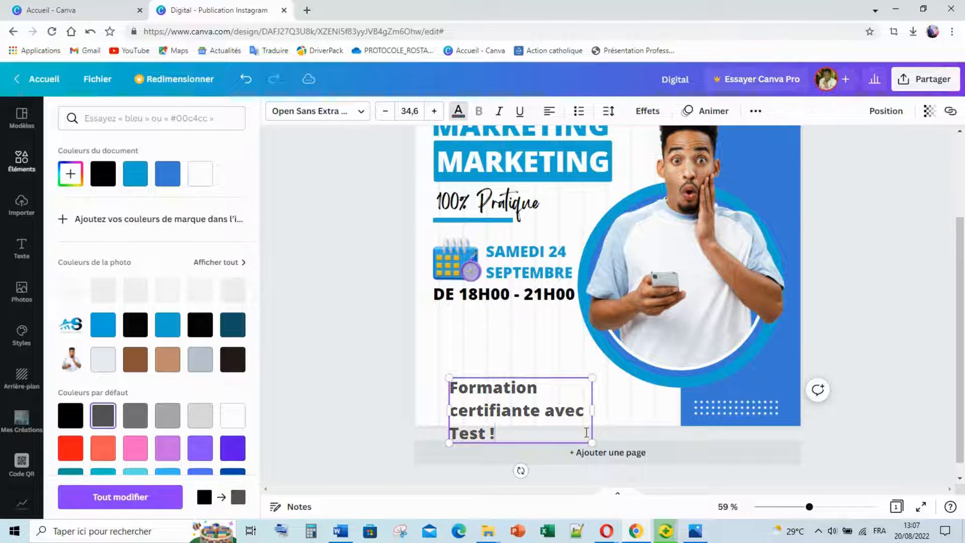
{"action": "left_click_drag", "start_coordinate": [496, 381], "coordinate": [554, 390]}
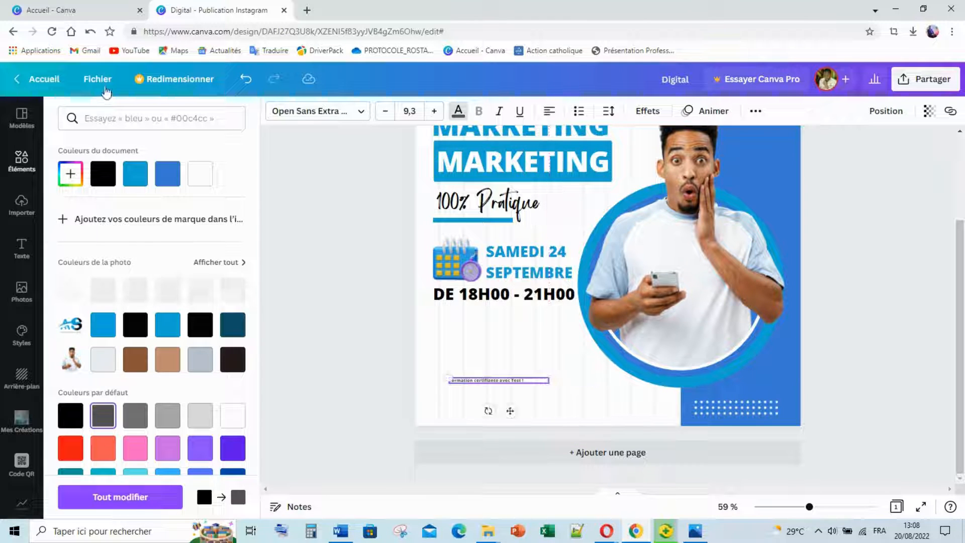
Set the note to font size 14, widening its box so it stays on one line.
{"action": "left_click", "coordinate": [406, 111]}
{"action": "left_click", "coordinate": [413, 189]}
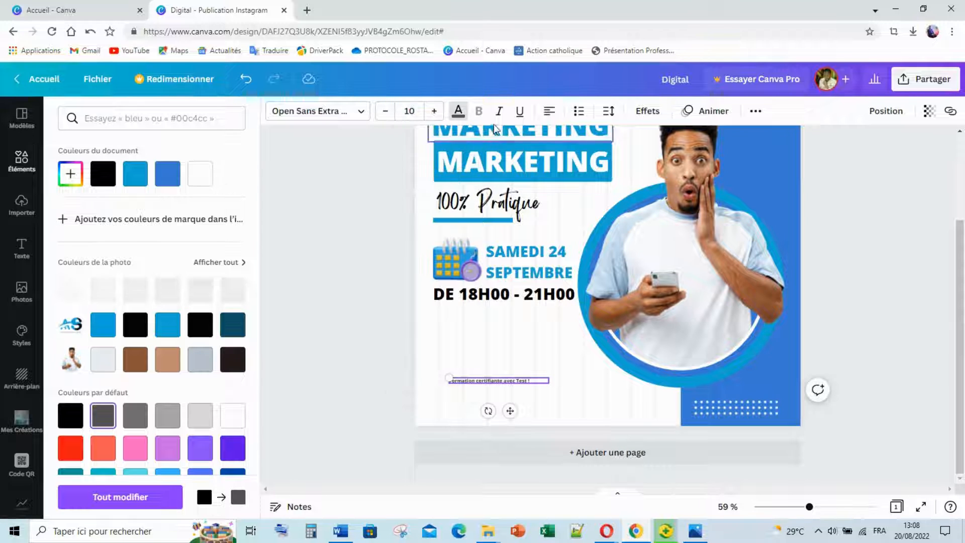
{"action": "left_click", "coordinate": [434, 111]}
{"action": "left_click", "coordinate": [434, 111]}
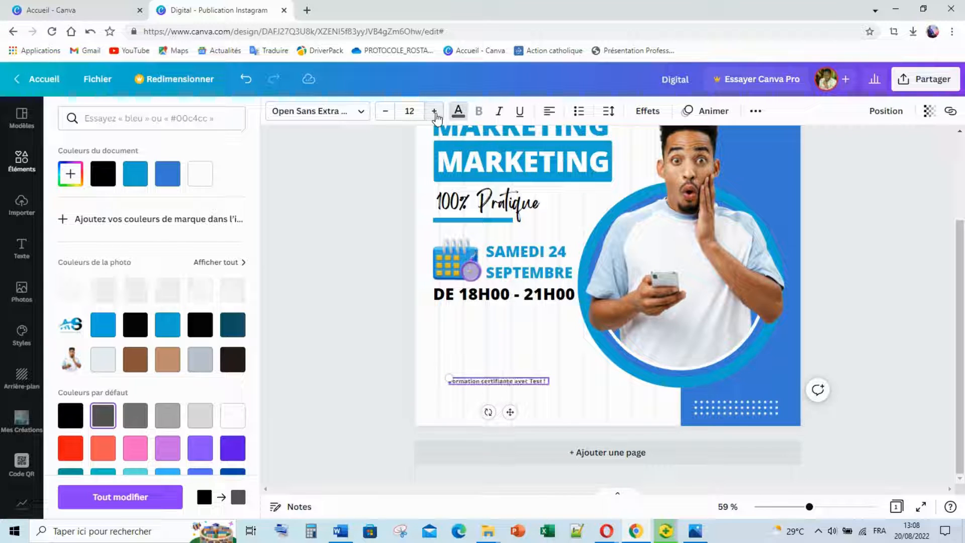
{"action": "left_click", "coordinate": [435, 111]}
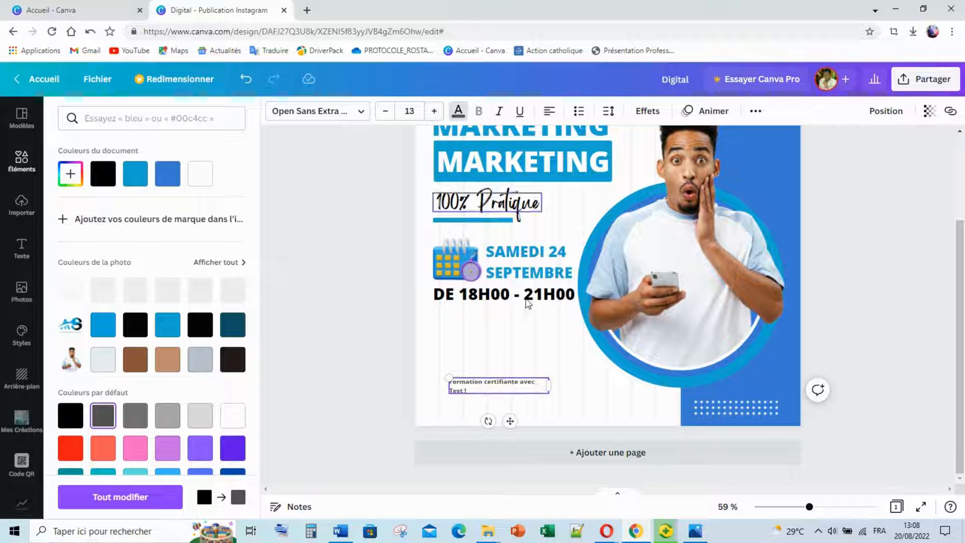
{"action": "left_click_drag", "start_coordinate": [554, 386], "coordinate": [565, 380]}
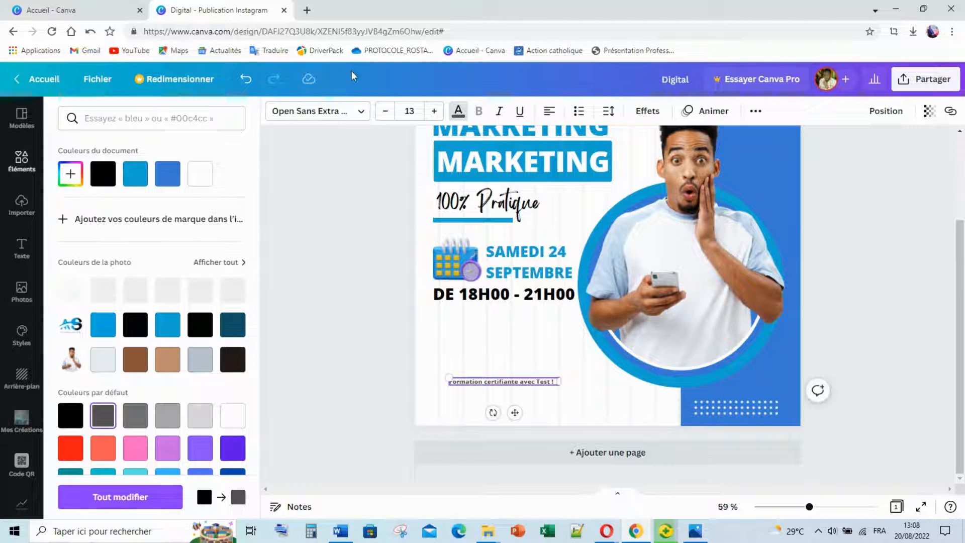
{"action": "left_click", "coordinate": [434, 111]}
{"action": "mouse_move", "coordinate": [565, 391]}
{"action": "left_mouse_down"}
{"action": "mouse_move", "coordinate": [559, 384]}
{"action": "mouse_move", "coordinate": [571, 382]}
{"action": "left_mouse_up"}
Move the note down to the post's bottom edge beside the blue band.
{"action": "left_click", "coordinate": [536, 346]}
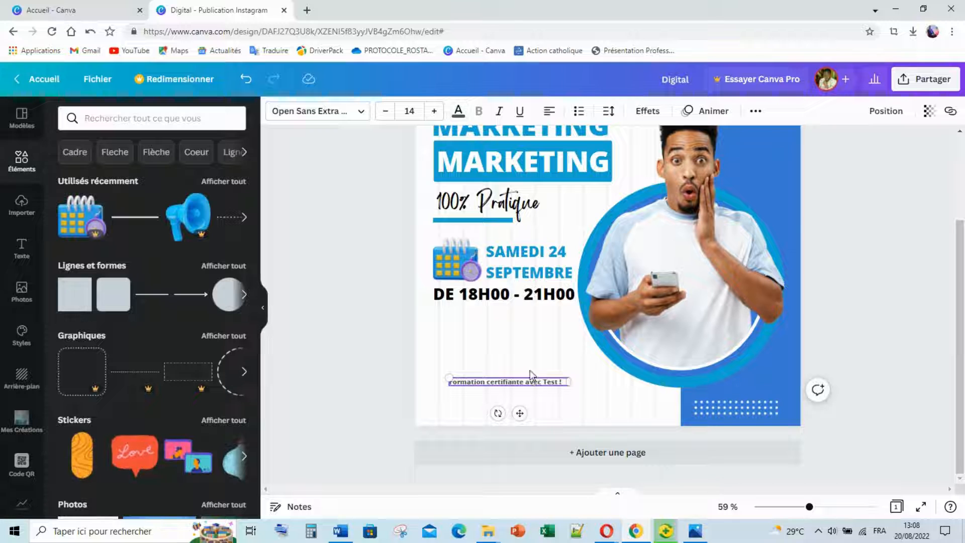
{"action": "left_click_drag", "start_coordinate": [511, 386], "coordinate": [624, 409]}
{"action": "left_click", "coordinate": [531, 381]}
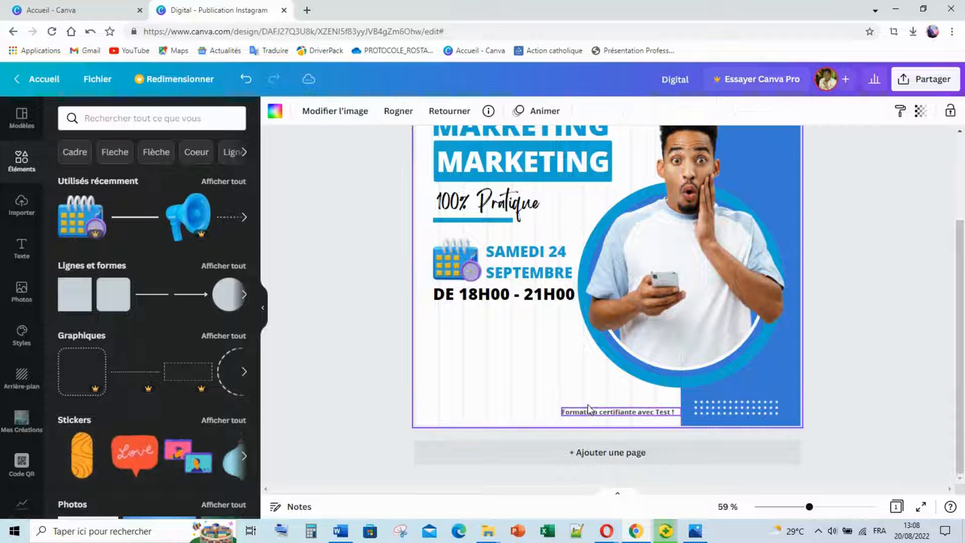
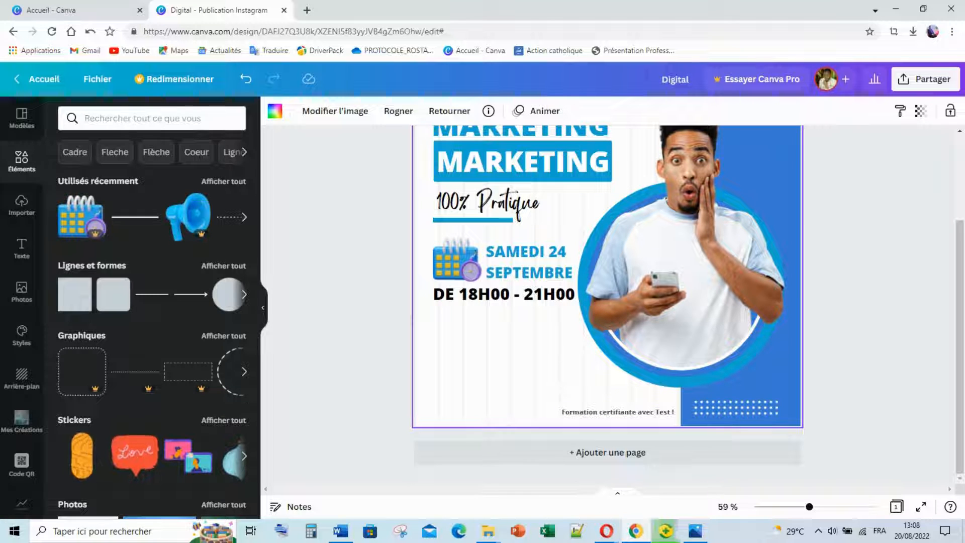
Compare the design with the reference flyer 9.png in Windows Photos, then return to Canva.
{"action": "left_click", "coordinate": [689, 537]}
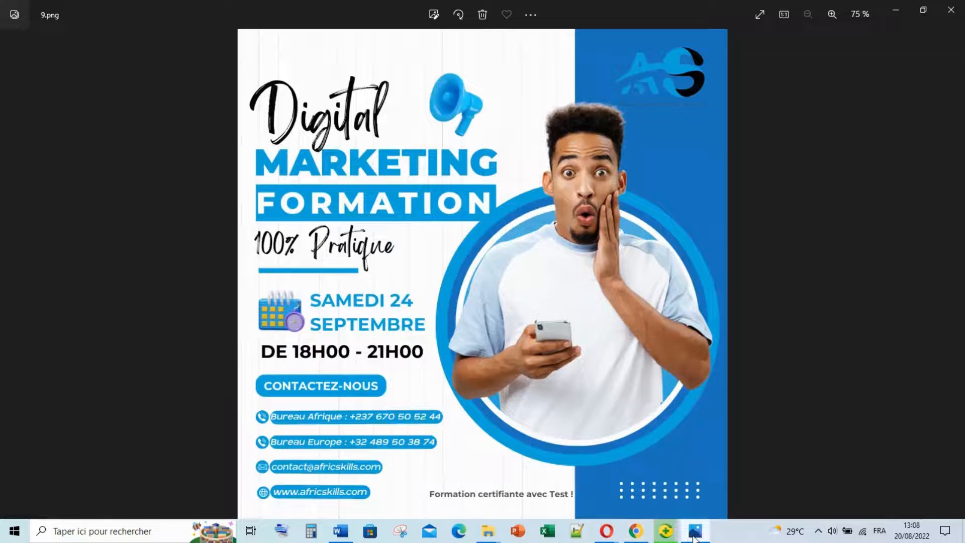
{"action": "mouse_move", "coordinate": [703, 534]}
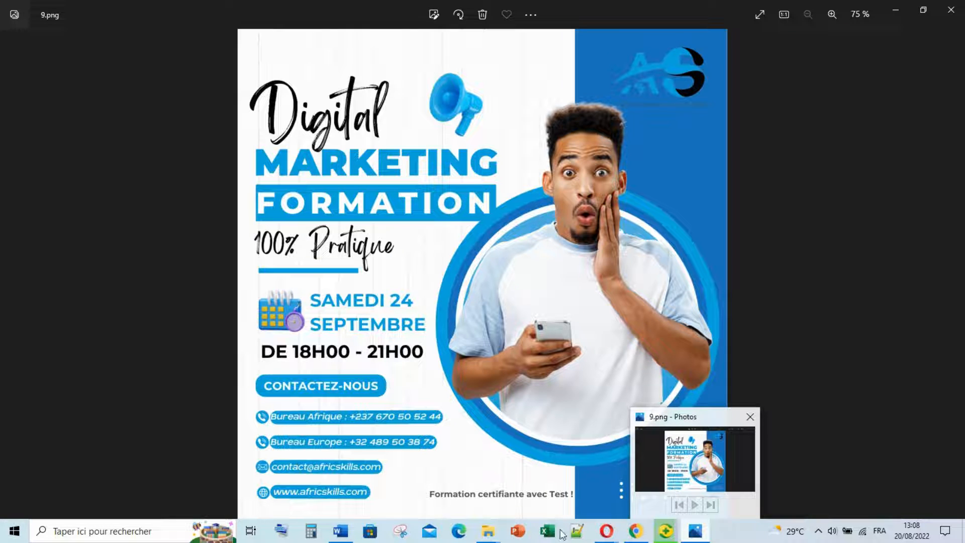
{"action": "left_click", "coordinate": [666, 533]}
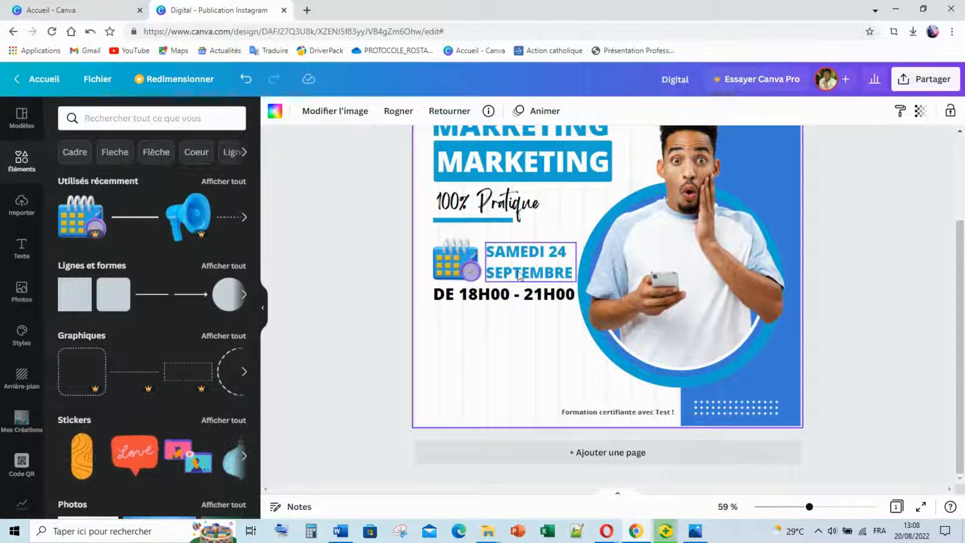
Copy the time line below itself, retype it as 'Contactez-nous', shrink it to size 27 and centre it.
{"action": "left_click", "coordinate": [539, 291]}
{"action": "left_click_drag", "start_coordinate": [540, 290], "coordinate": [511, 337]}
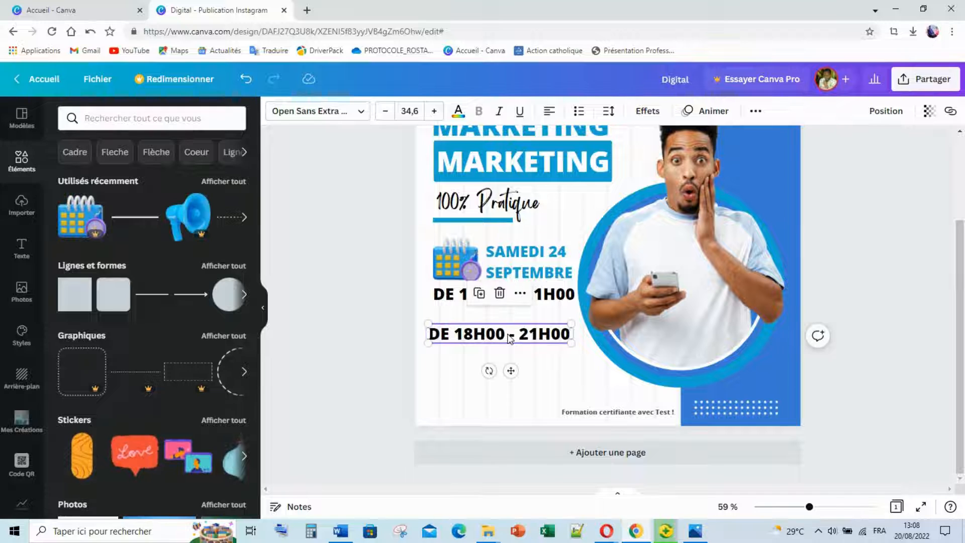
{"action": "double_click", "coordinate": [496, 333]}
{"action": "type", "text": "Conta"}
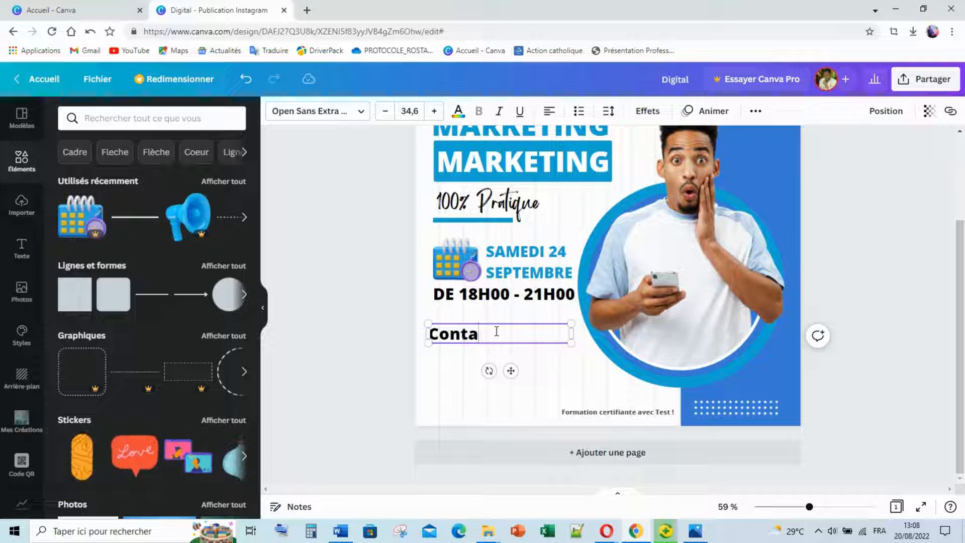
{"action": "type", "text": "ctez-nous"}
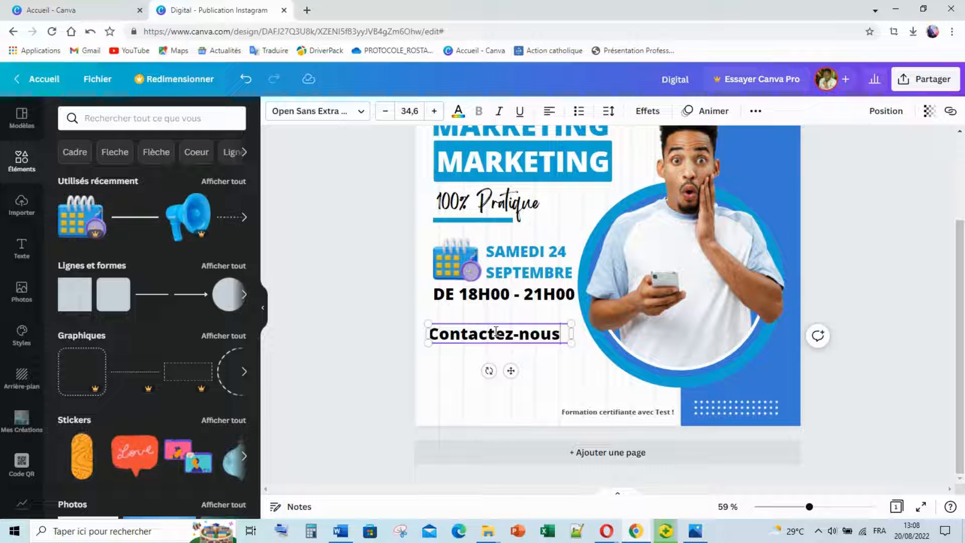
{"action": "left_click_drag", "start_coordinate": [568, 333], "coordinate": [557, 333]}
{"action": "left_click_drag", "start_coordinate": [558, 367], "coordinate": [536, 339]}
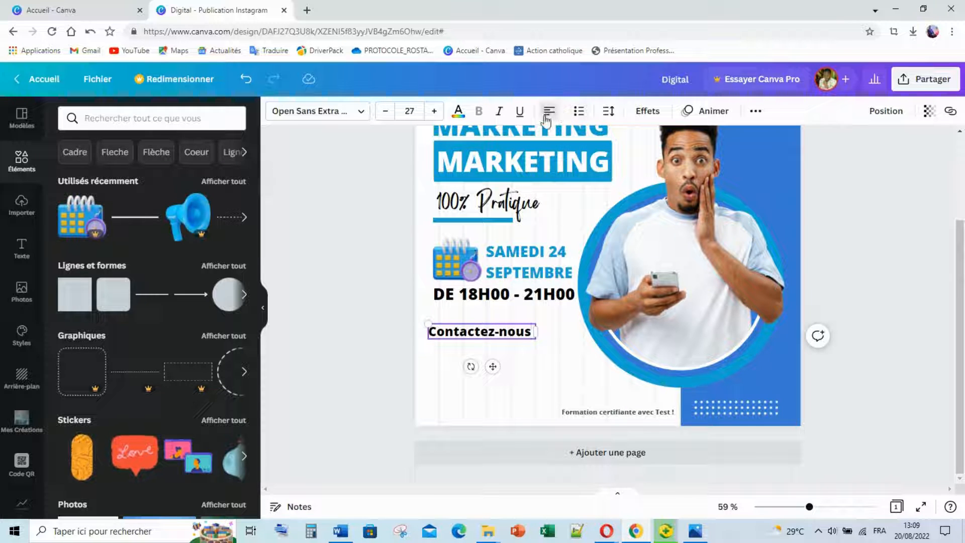
{"action": "left_click", "coordinate": [549, 112]}
{"action": "left_click", "coordinate": [498, 336]}
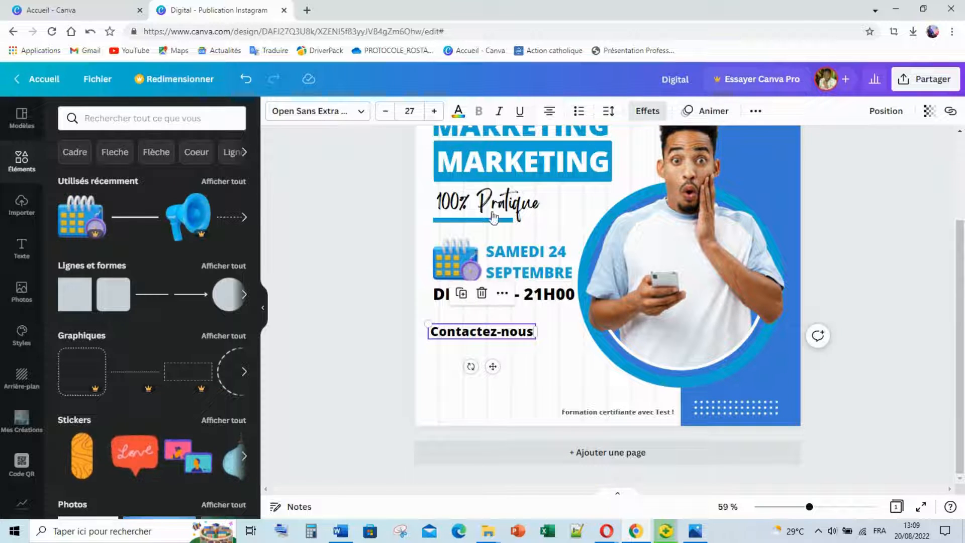
Give Contactez-nous a light-blue background with more rounded corners and less padding.
{"action": "left_click", "coordinate": [652, 112]}
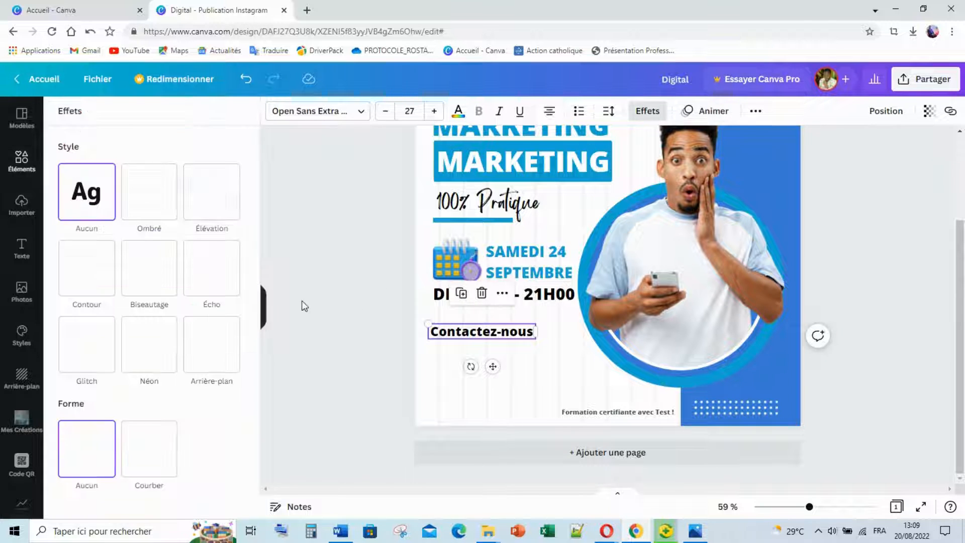
{"action": "left_click", "coordinate": [218, 342]}
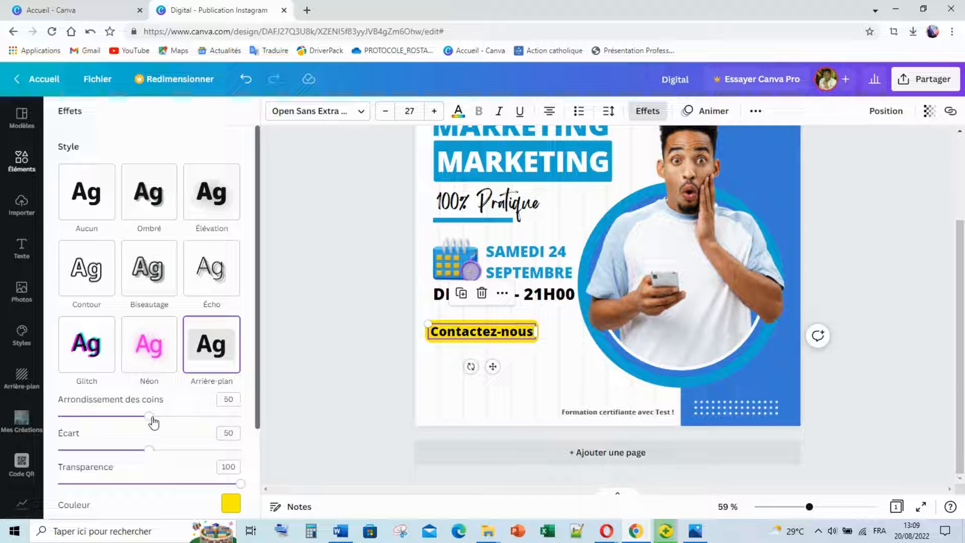
{"action": "left_click_drag", "start_coordinate": [153, 422], "coordinate": [262, 410]}
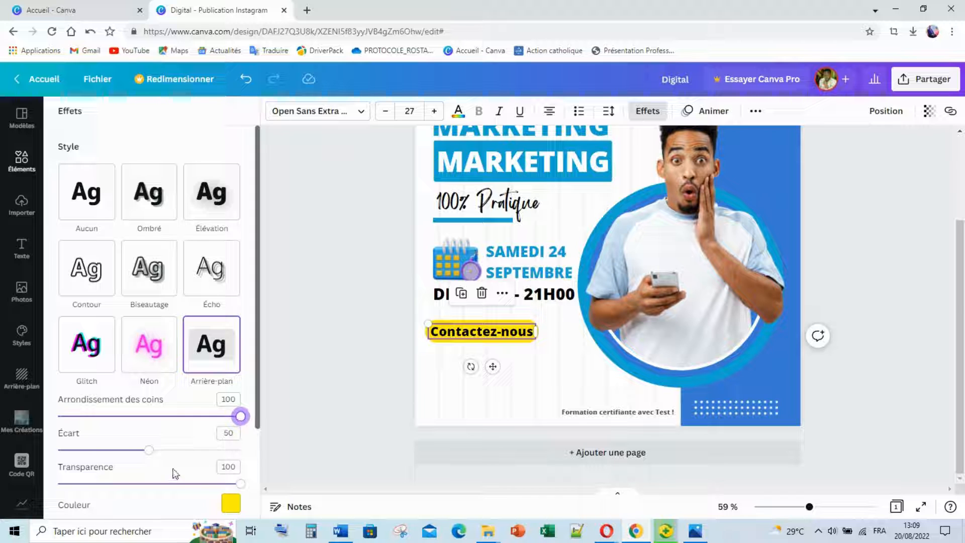
{"action": "left_click_drag", "start_coordinate": [154, 456], "coordinate": [121, 454]}
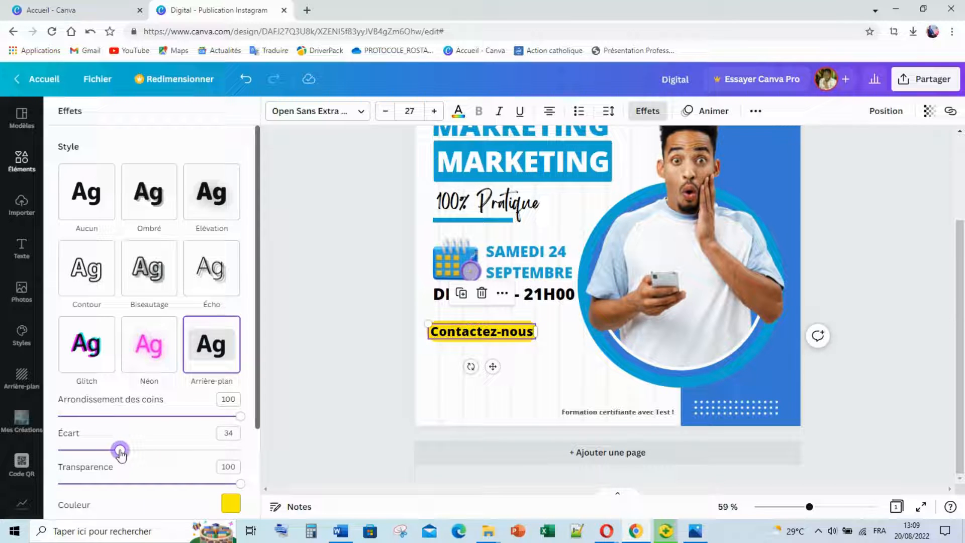
{"action": "left_click", "coordinate": [230, 503]}
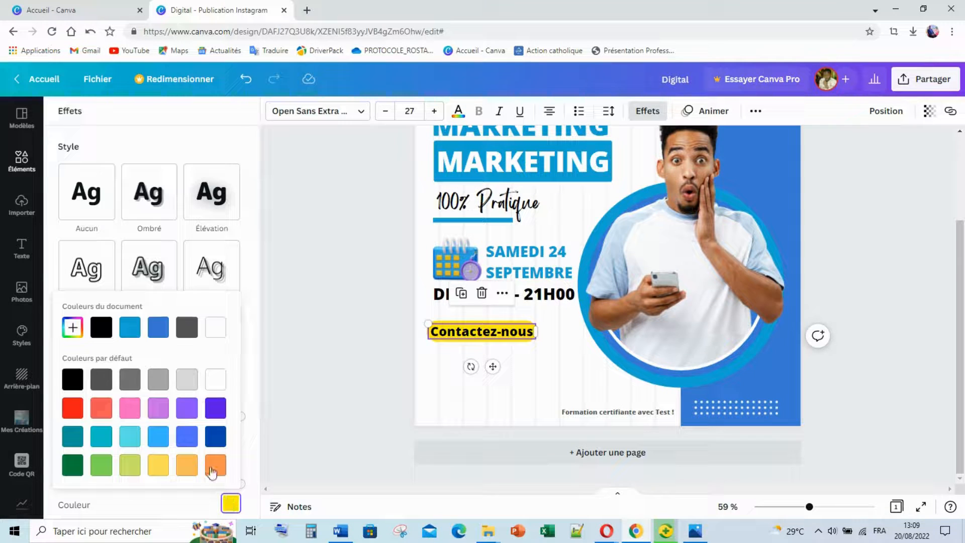
{"action": "left_click", "coordinate": [141, 333]}
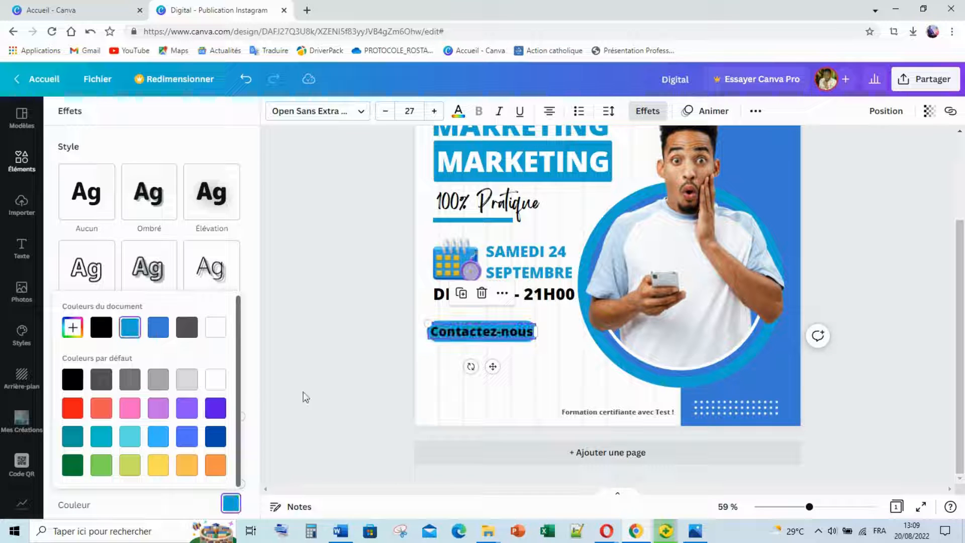
Make the Contactez-nous text white and nudge the pill slightly upward.
{"action": "left_click", "coordinate": [458, 110]}
{"action": "left_click", "coordinate": [225, 422]}
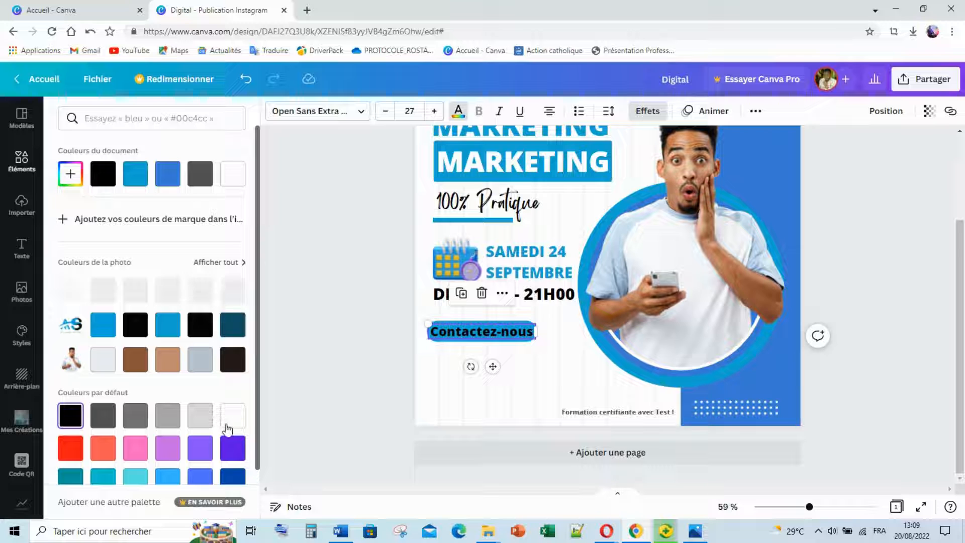
{"action": "left_click", "coordinate": [343, 377]}
{"action": "left_click", "coordinate": [343, 377]}
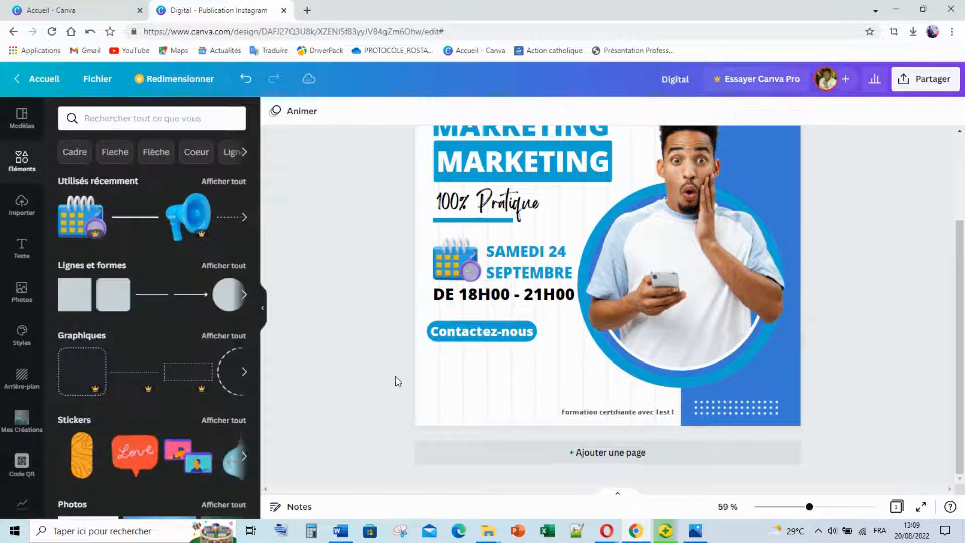
{"action": "left_click", "coordinate": [494, 337]}
{"action": "left_click_drag", "start_coordinate": [492, 328], "coordinate": [499, 328]}
{"action": "left_click", "coordinate": [362, 351]}
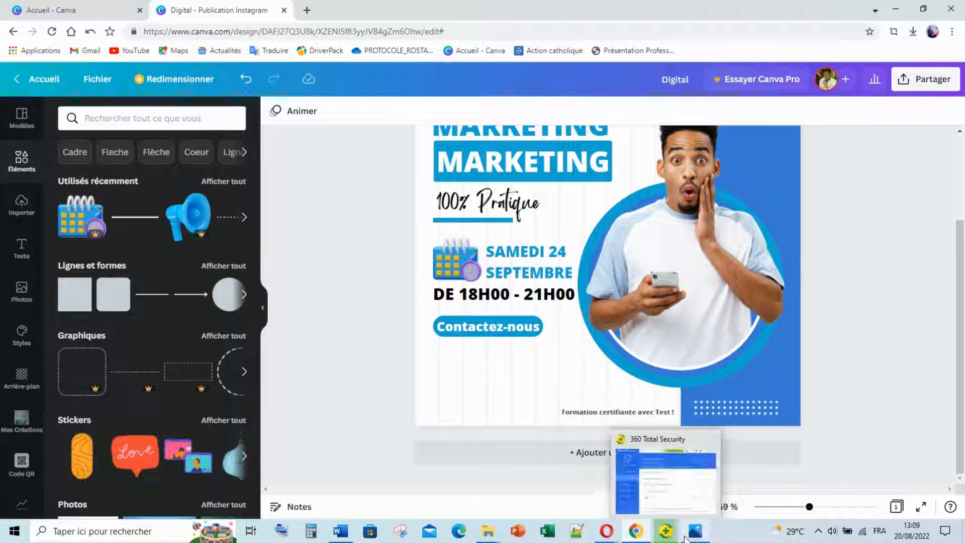
{"action": "mouse_move", "coordinate": [690, 538]}
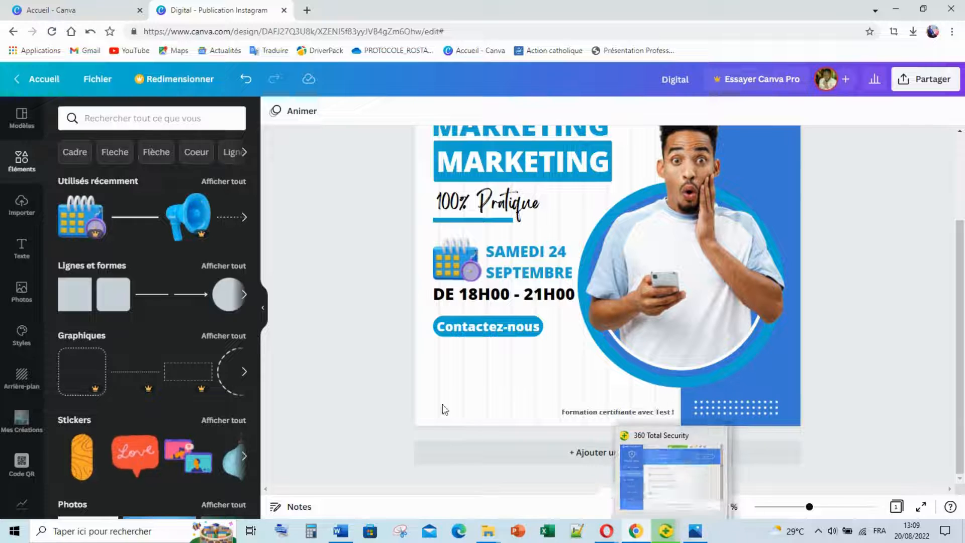
Copy the Contactez-nous pill below it, widen the box and set its text size to 18.
{"action": "left_click", "coordinate": [497, 337]}
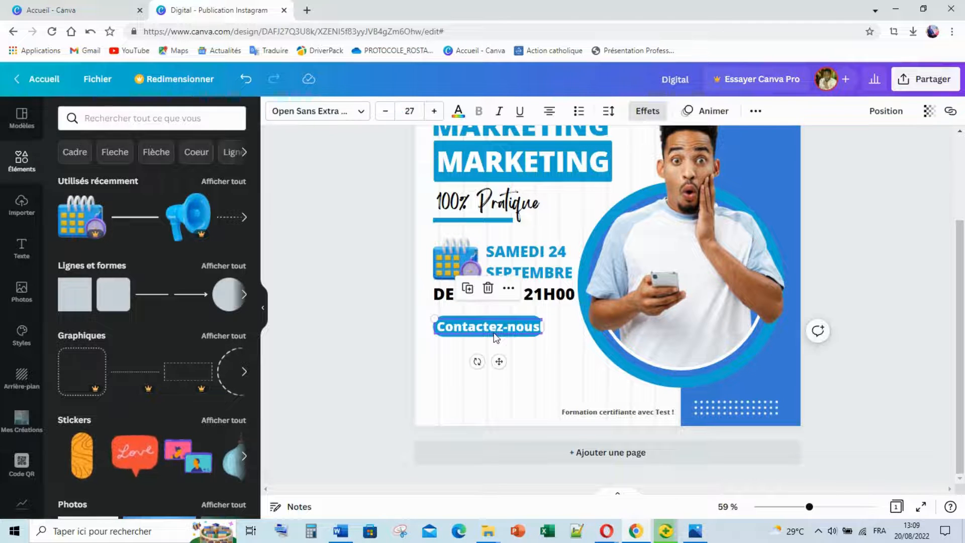
{"action": "left_click_drag", "start_coordinate": [496, 336], "coordinate": [500, 376]}
{"action": "left_click_drag", "start_coordinate": [565, 358], "coordinate": [603, 358]}
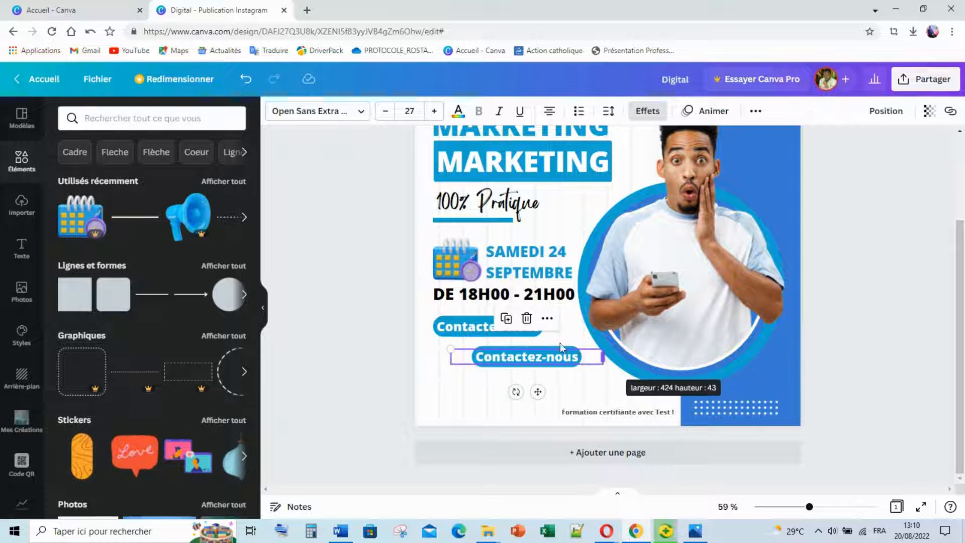
{"action": "left_click", "coordinate": [410, 110]}
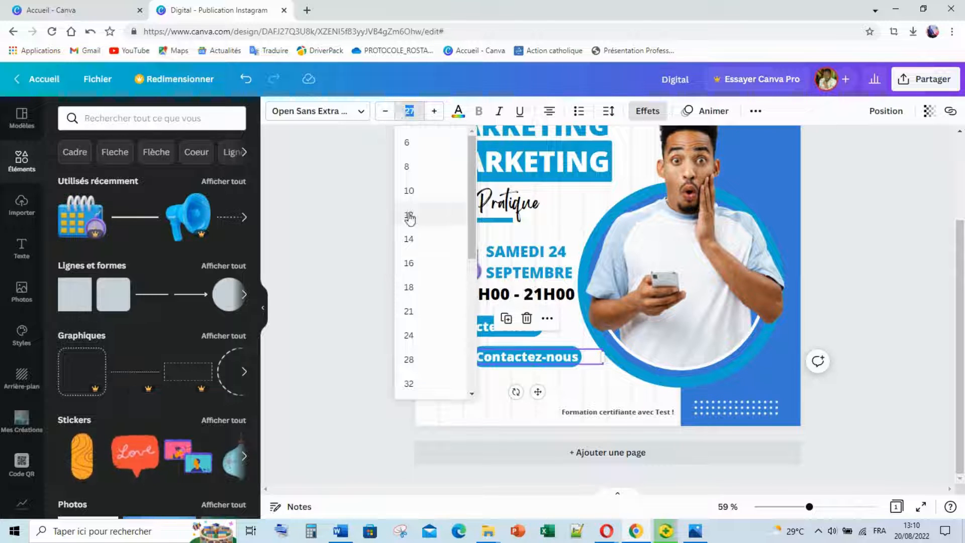
{"action": "left_click", "coordinate": [409, 191]}
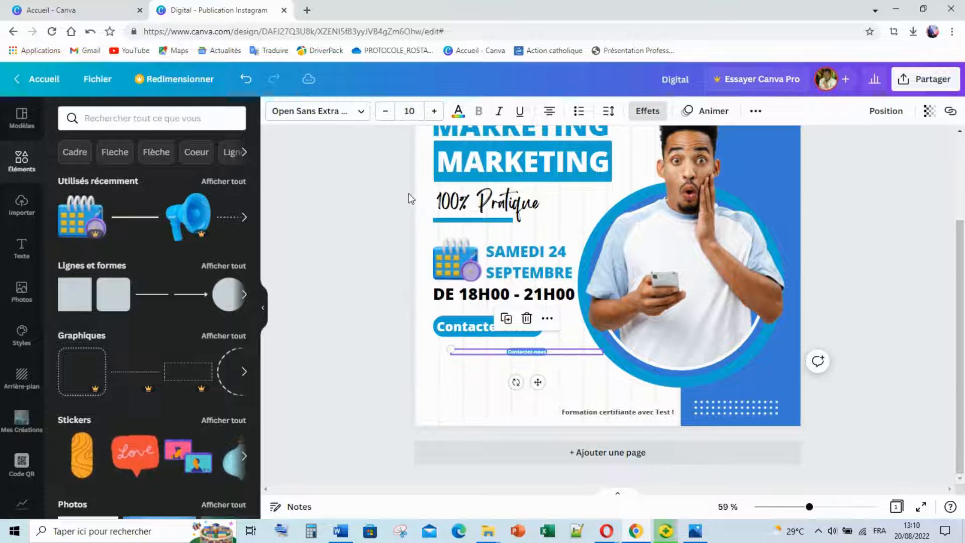
{"action": "left_click", "coordinate": [439, 118]}
{"action": "left_click", "coordinate": [440, 117]}
{"action": "left_click", "coordinate": [440, 117]}
{"action": "left_click", "coordinate": [439, 116]}
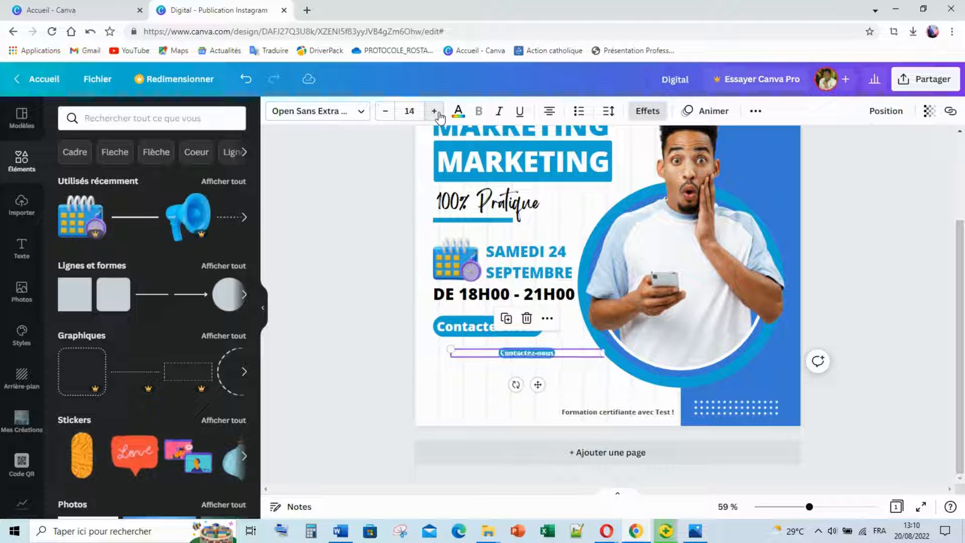
{"action": "left_click", "coordinate": [439, 117]}
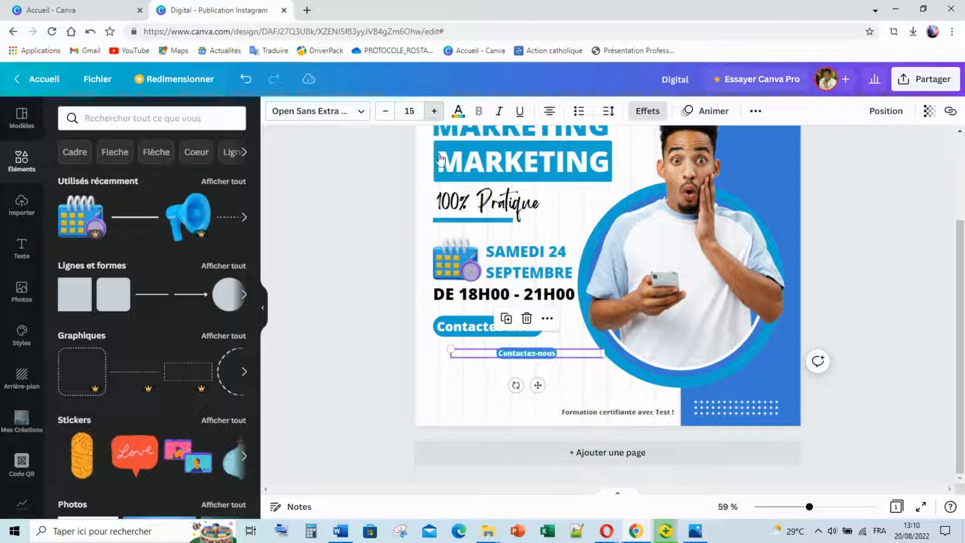
{"action": "left_click", "coordinate": [439, 116]}
{"action": "left_click", "coordinate": [439, 116]}
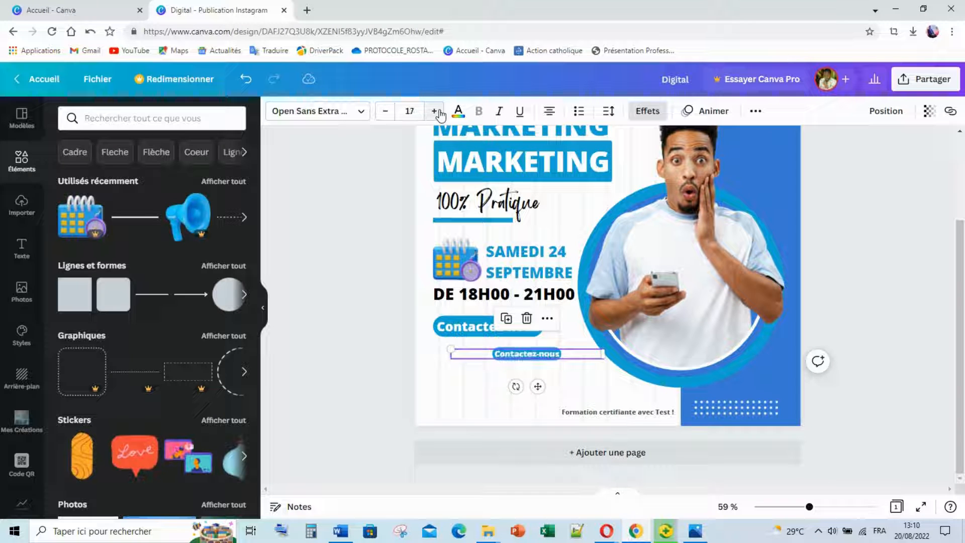
{"action": "left_click", "coordinate": [440, 115]}
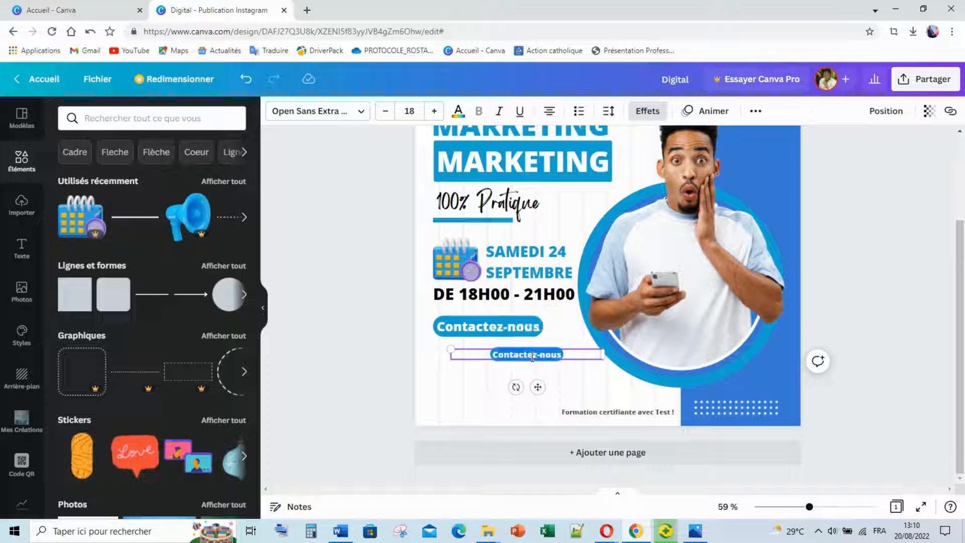
Make the copy read 'Bureau Afrique :' followed by the office phone number.
{"action": "type", "text": "B"}
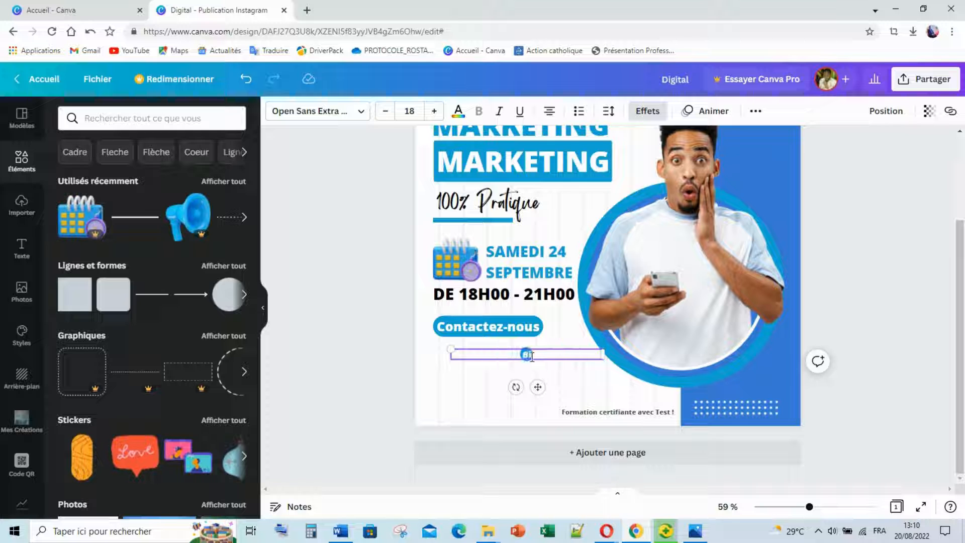
{"action": "type", "text": "ureau"}
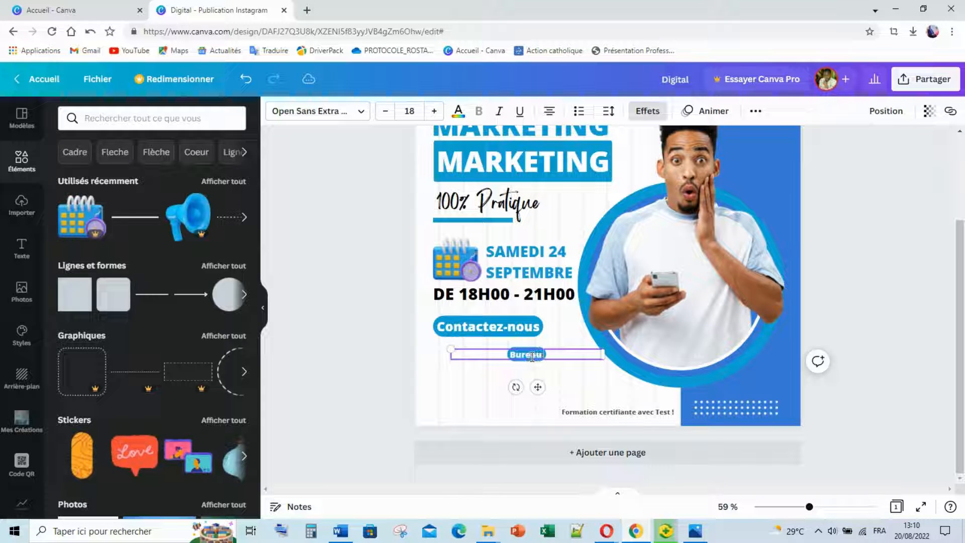
{"action": "type", "text": " Afriq"}
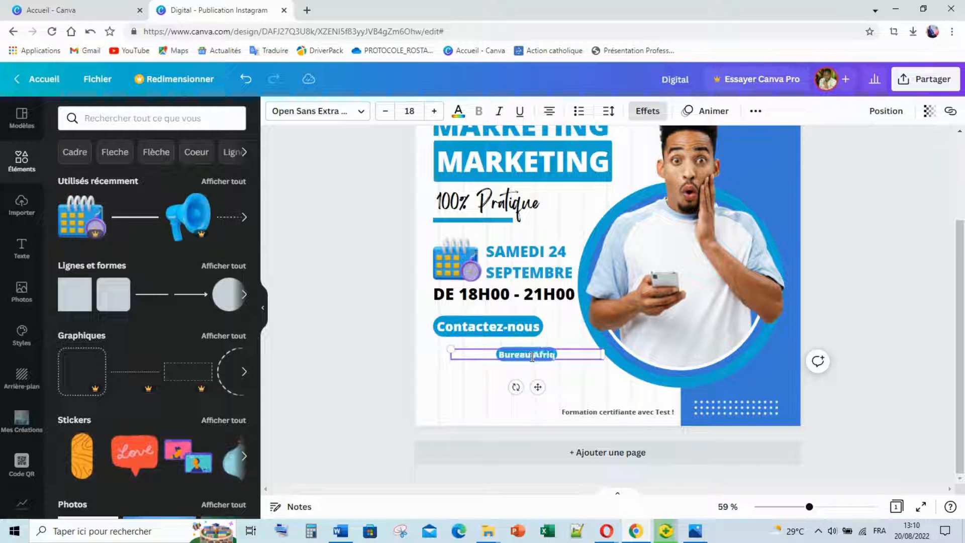
{"action": "type", "text": "ue :"}
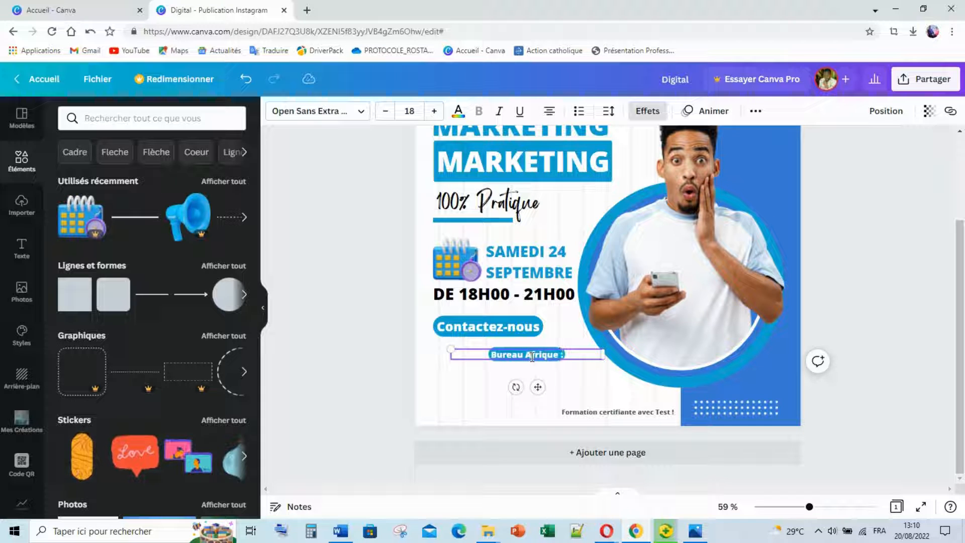
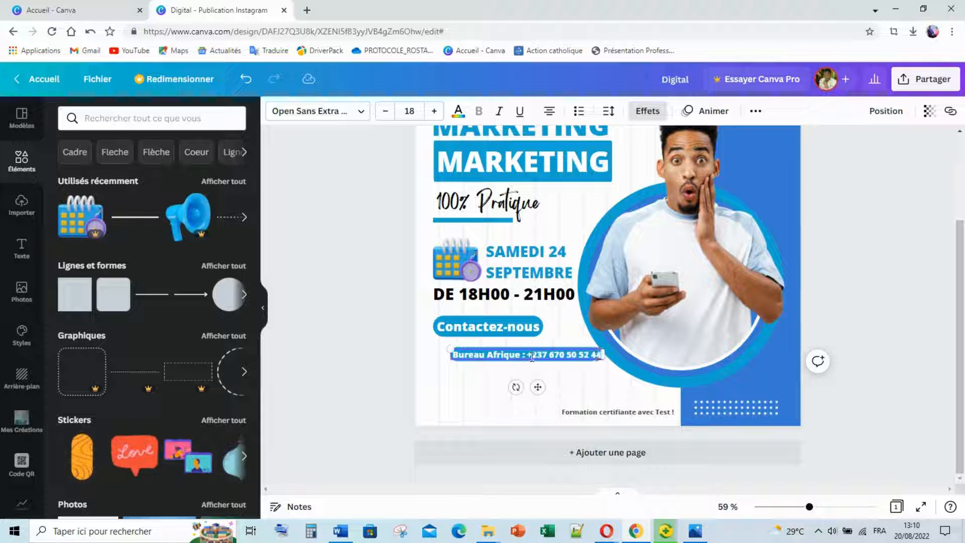
{"action": "left_click", "coordinate": [399, 355]}
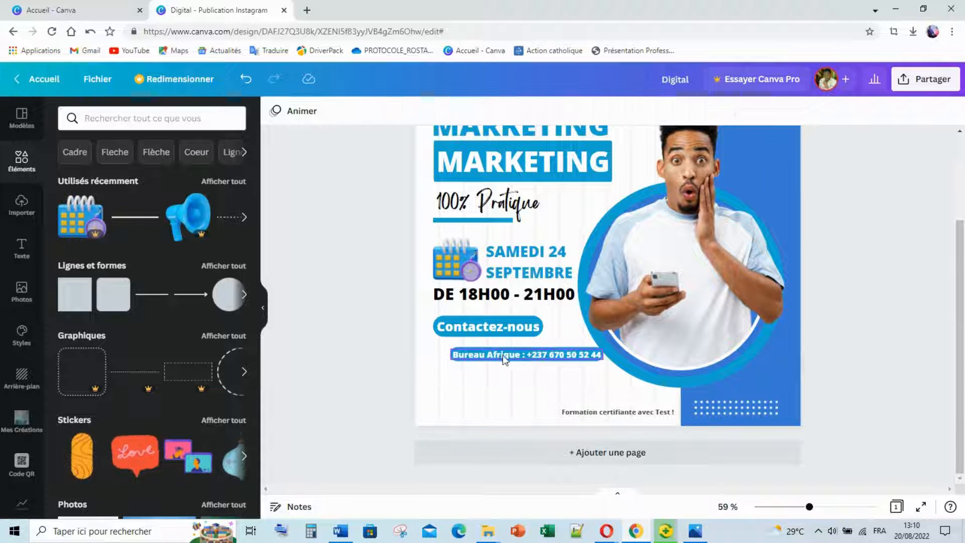
{"action": "left_click", "coordinate": [505, 357]}
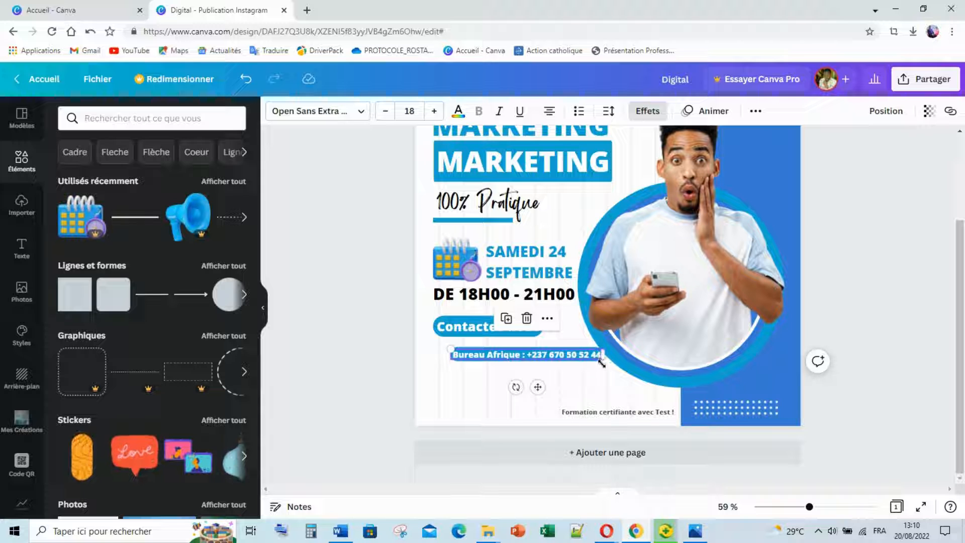
Shrink the Bureau Afrique text box and shift it slightly left.
{"action": "left_click_drag", "start_coordinate": [601, 360], "coordinate": [588, 358]}
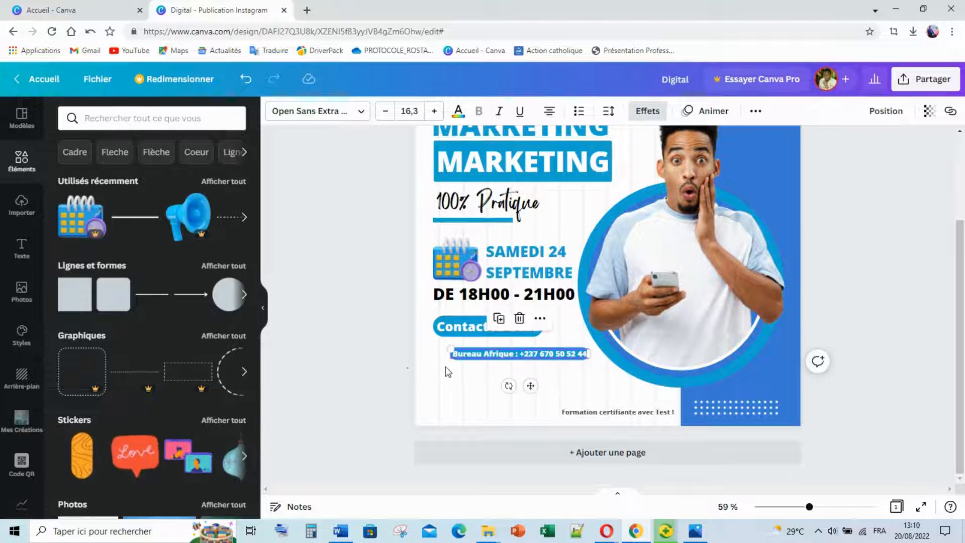
{"action": "left_click", "coordinate": [445, 367]}
{"action": "left_click_drag", "start_coordinate": [506, 356], "coordinate": [509, 369]}
Duplicate the line beneath itself and change 'Afrique' to 'Europe', checking the reference flyer.
{"action": "key", "text": "ctrl+d"}
{"action": "left_click", "coordinate": [484, 370]}
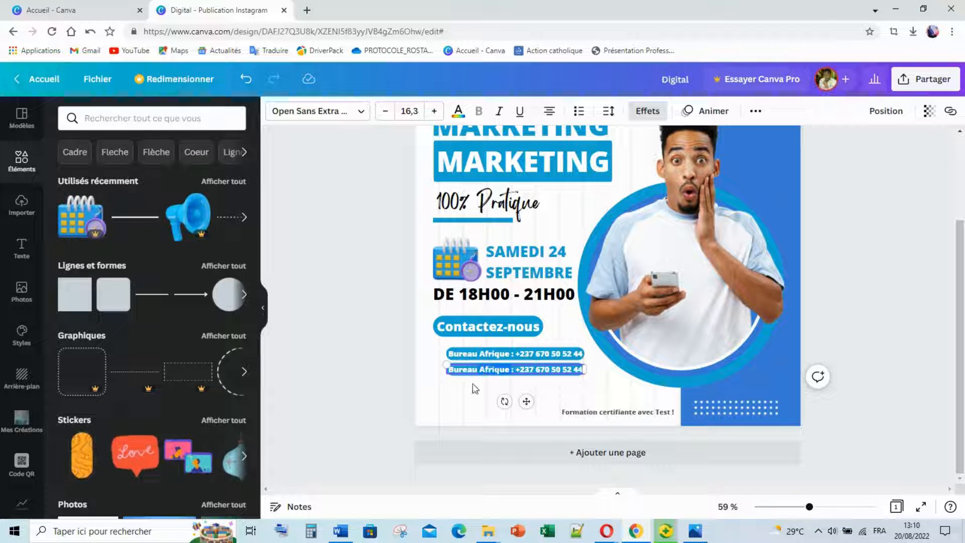
{"action": "type", "text": "Euro"}
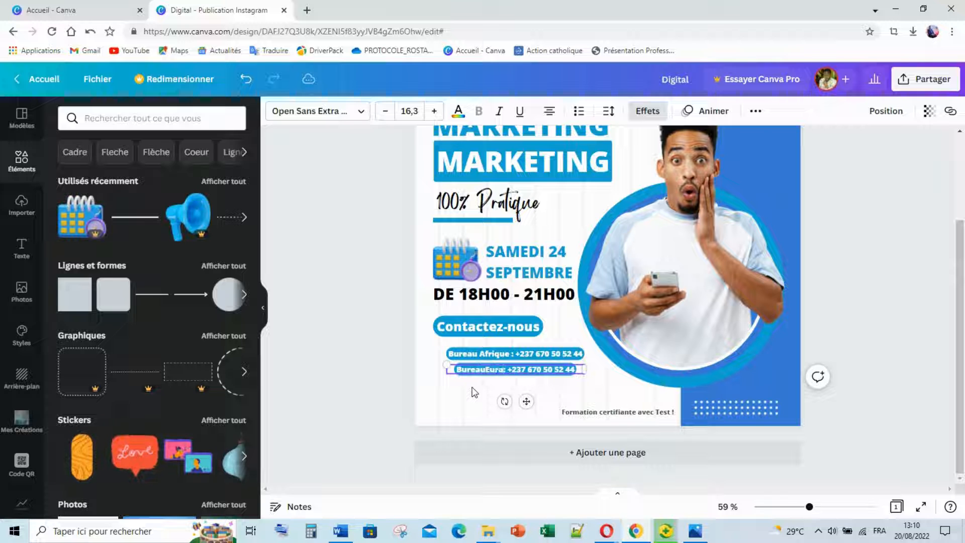
{"action": "type", "text": "pe"}
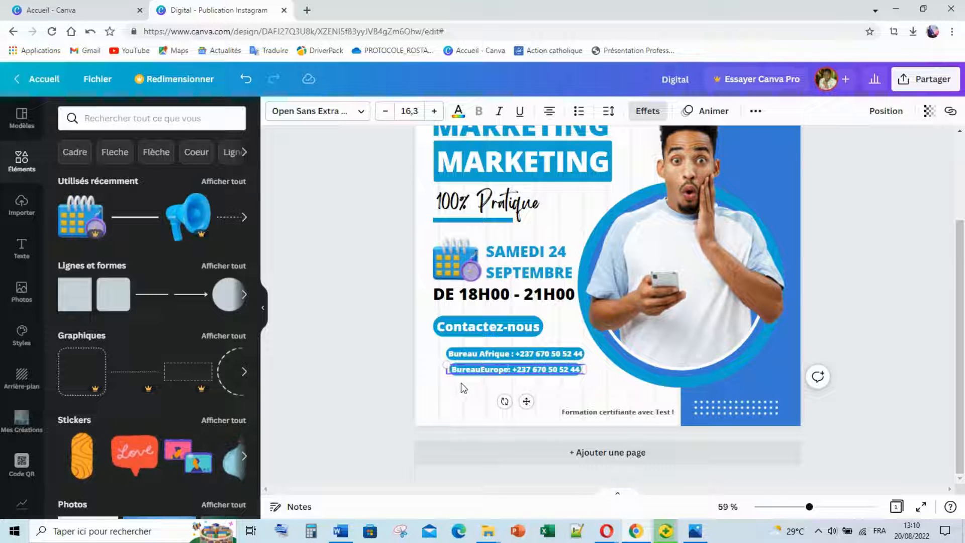
{"action": "left_click", "coordinate": [481, 372]}
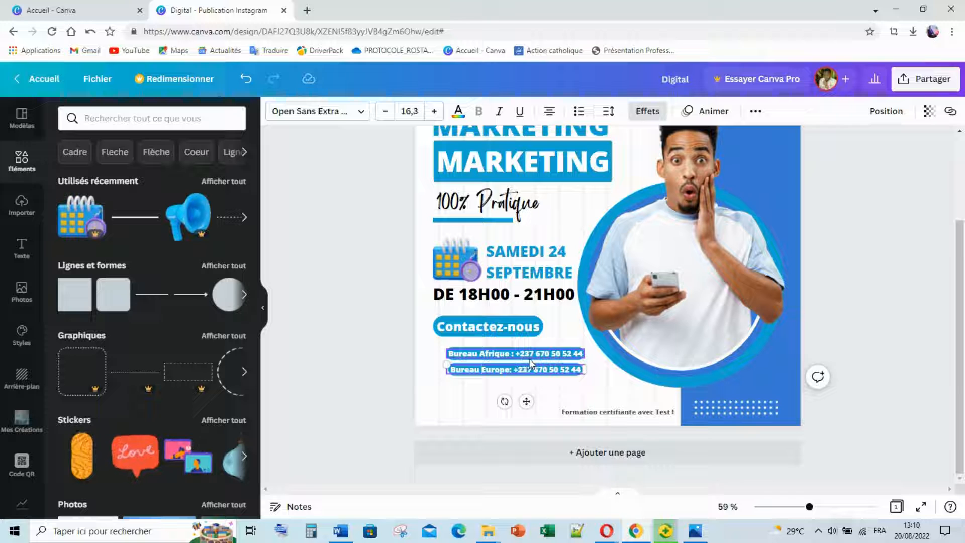
{"action": "left_click", "coordinate": [699, 534]}
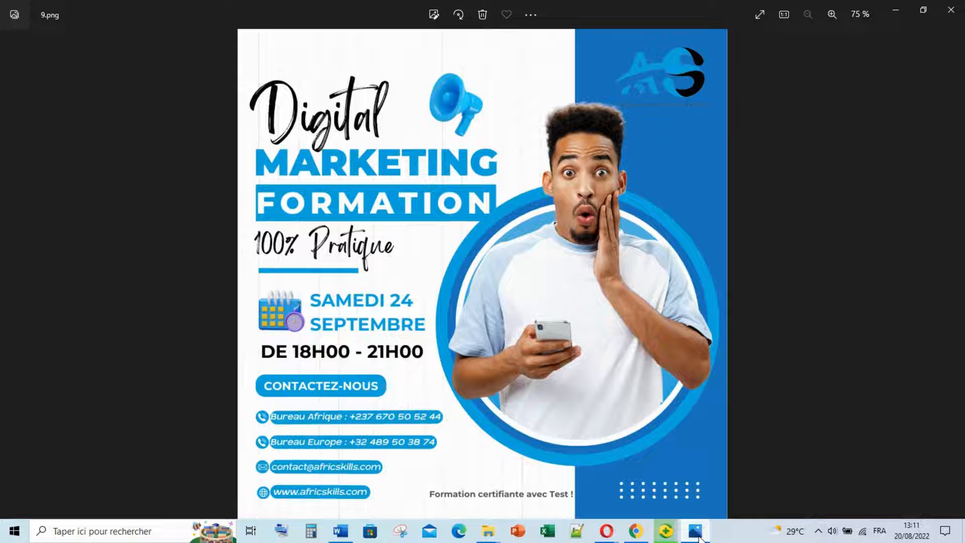
{"action": "left_click", "coordinate": [697, 534]}
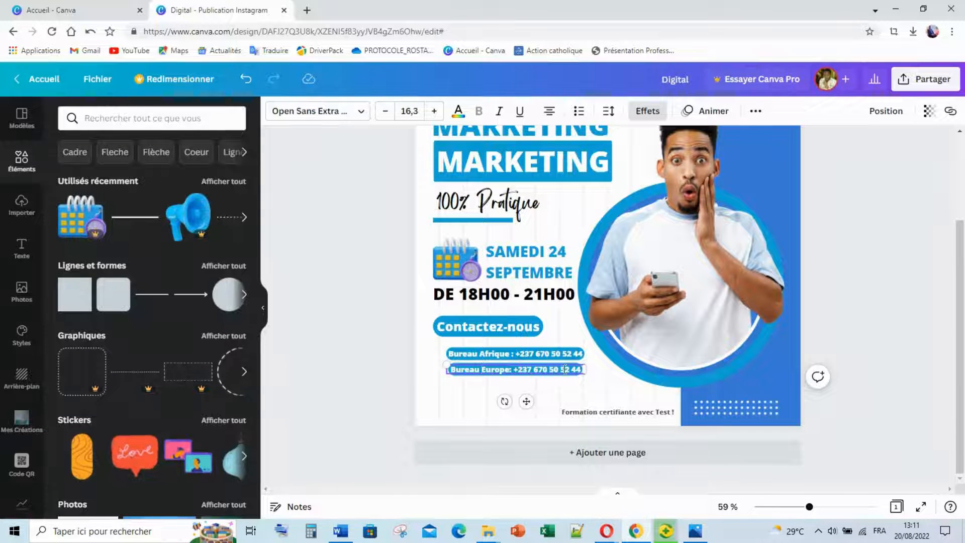
Replace the copied number in the Bureau Europe line with the Europe office phone number.
{"action": "left_click_drag", "start_coordinate": [582, 370], "coordinate": [533, 369]}
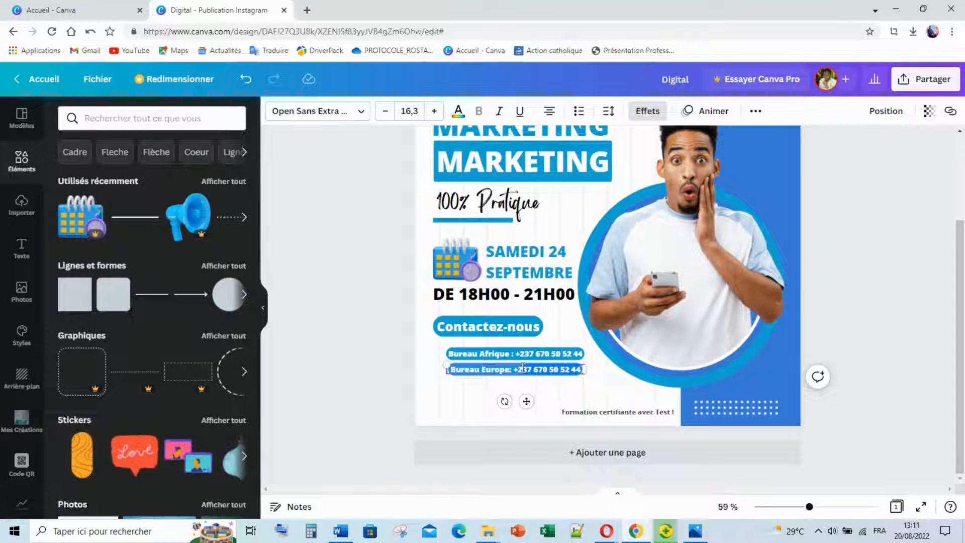
{"action": "key", "text": "BackSpace"}
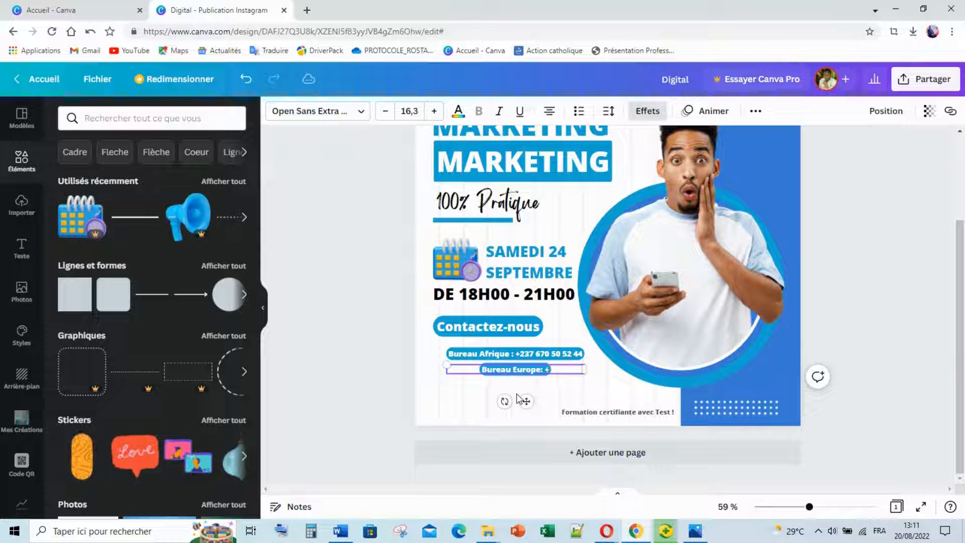
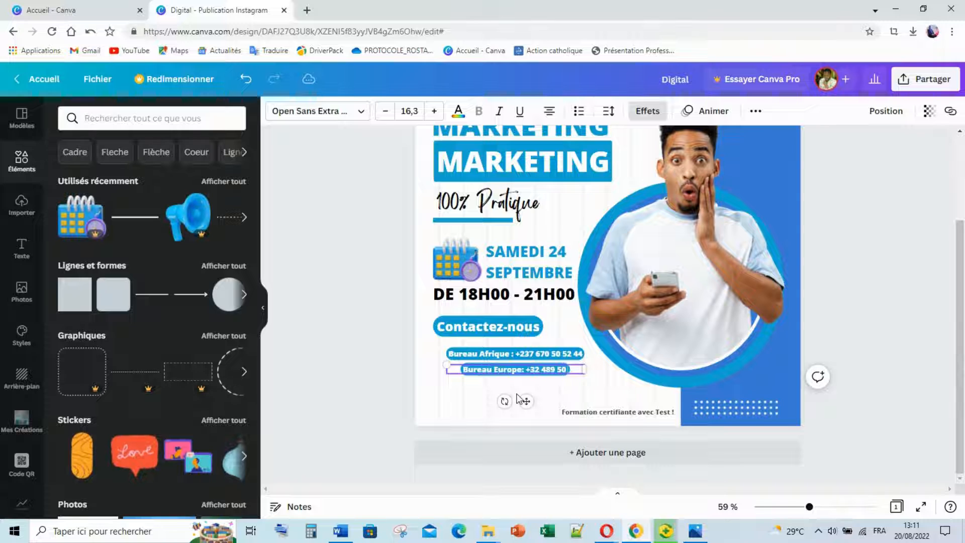
{"action": "mouse_move", "coordinate": [693, 533]}
{"action": "mouse_move", "coordinate": [682, 470]}
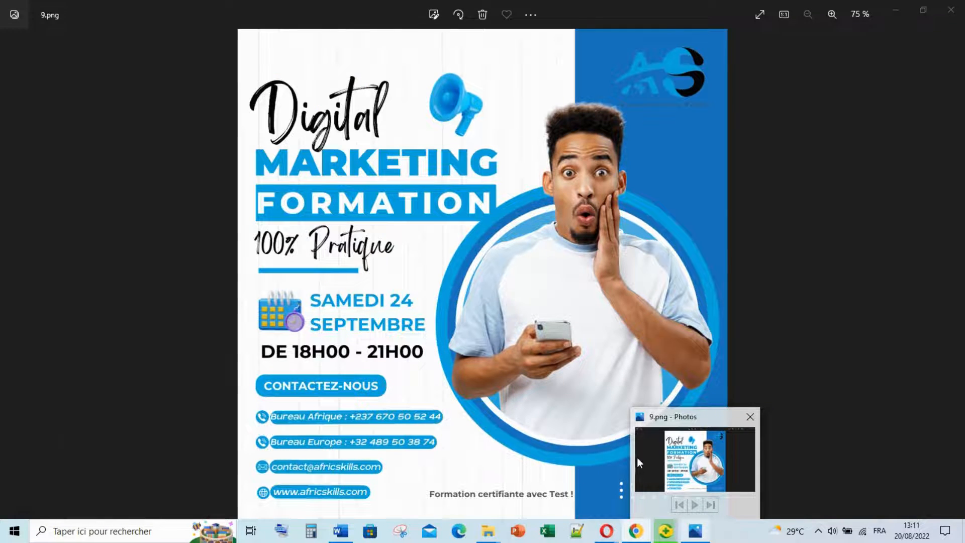
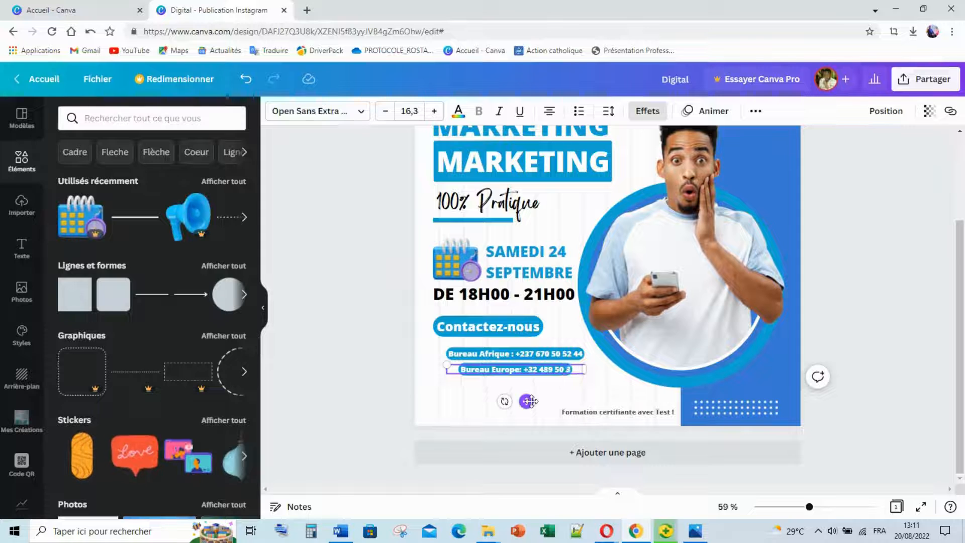
Align the Bureau Europe line under Bureau Afrique with small left and down nudges.
{"action": "left_click", "coordinate": [379, 371]}
{"action": "left_click_drag", "start_coordinate": [513, 372], "coordinate": [515, 369]}
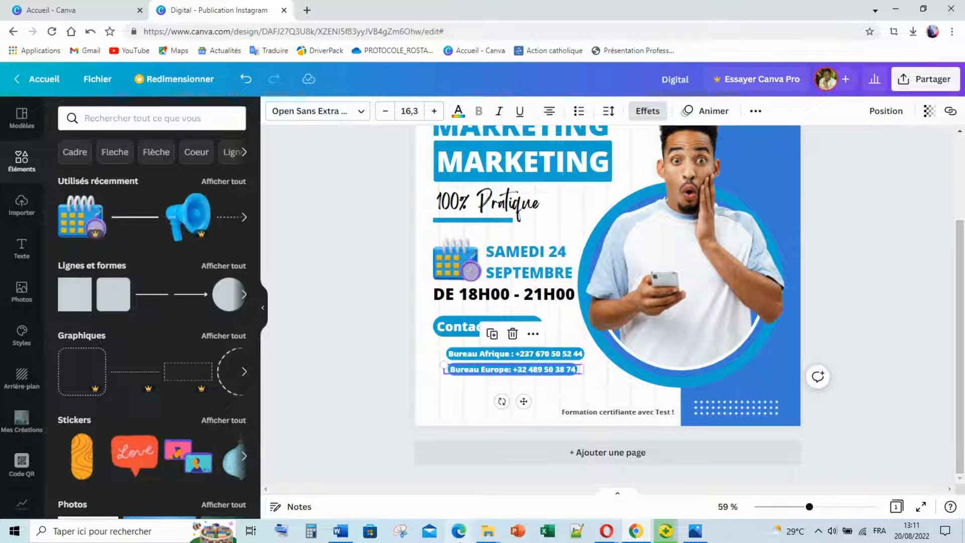
{"action": "key", "text": "Left"}
{"action": "key", "text": "Left"}
{"action": "key", "text": "Left"}
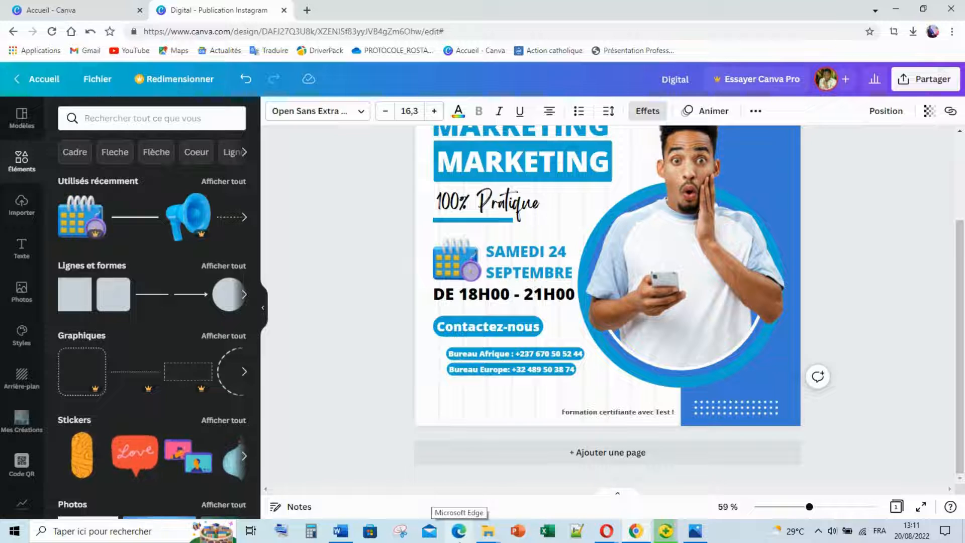
{"action": "key", "text": "Down"}
{"action": "key", "text": "Down"}
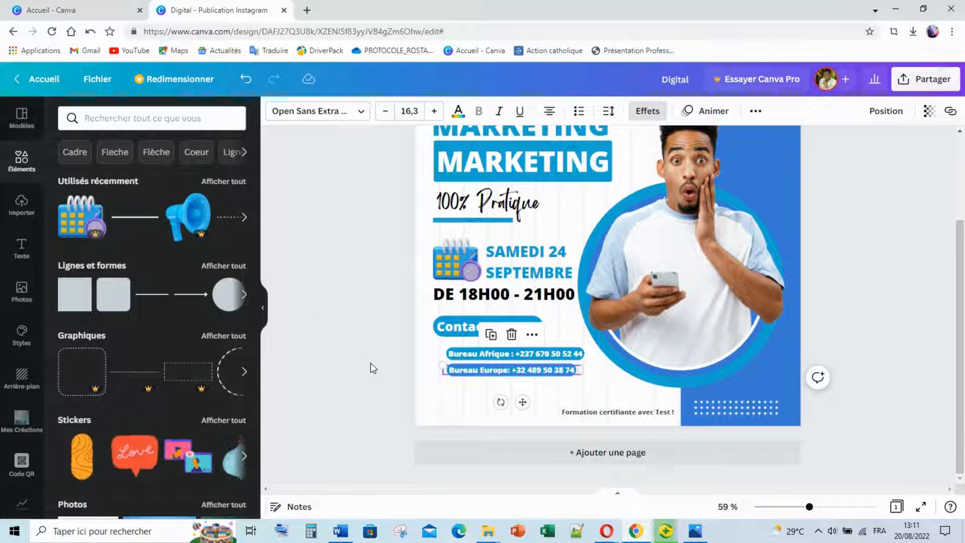
{"action": "left_click", "coordinate": [448, 400]}
{"action": "left_click", "coordinate": [485, 367]}
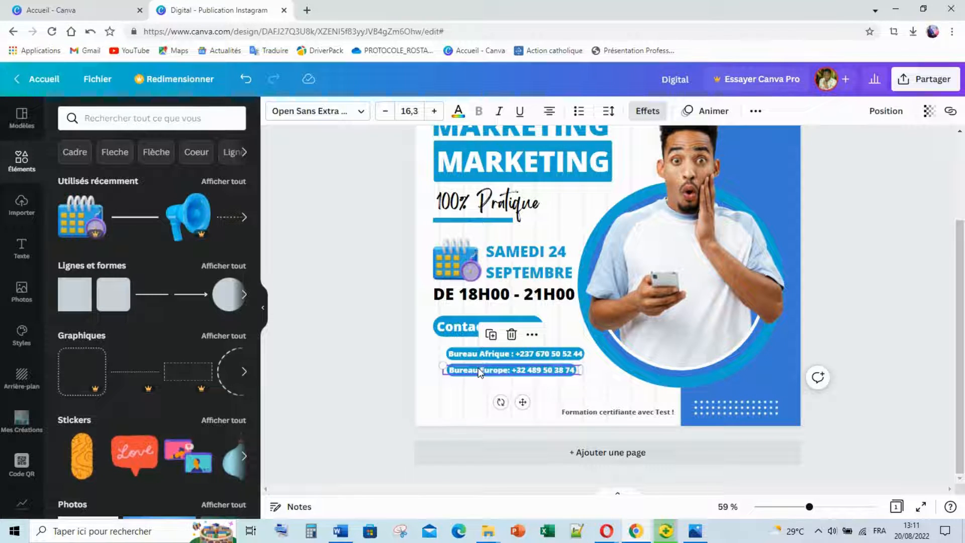
Duplicate the Bureau Europe line below and retype it as 'Mail :' with the contact e-mail.
{"action": "key", "text": "ctrl+d"}
{"action": "left_click_drag", "start_coordinate": [492, 374], "coordinate": [490, 387]}
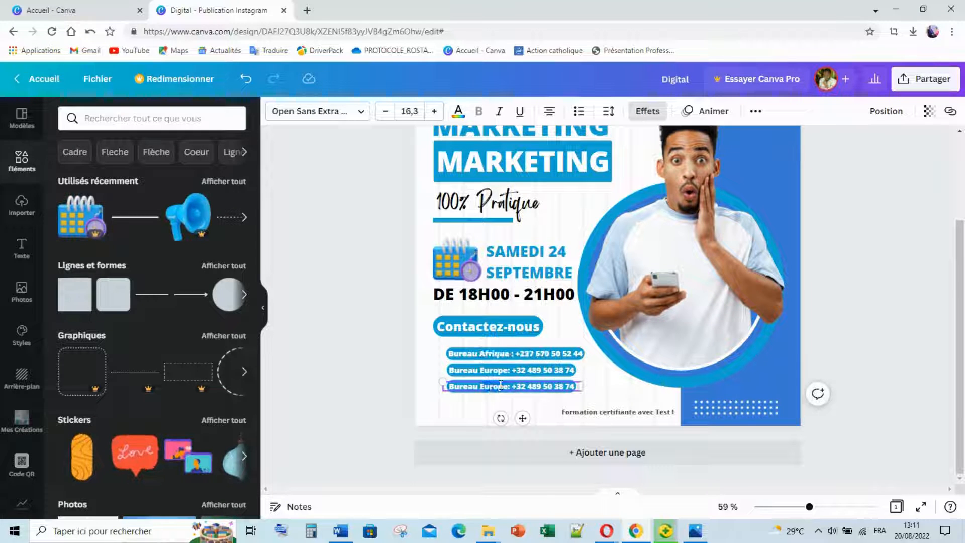
{"action": "triple_click", "coordinate": [547, 388]}
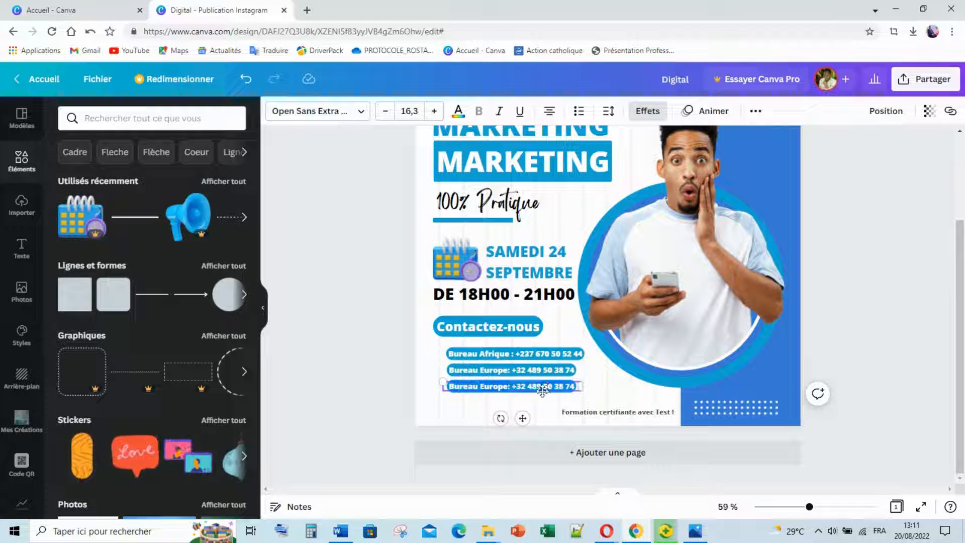
{"action": "type", "text": "Mail"}
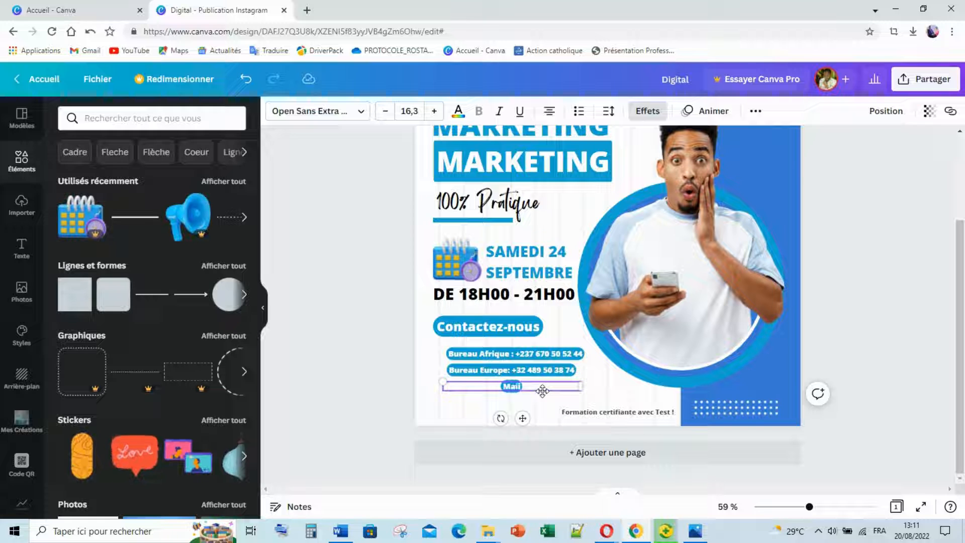
{"action": "type", "text": ":"}
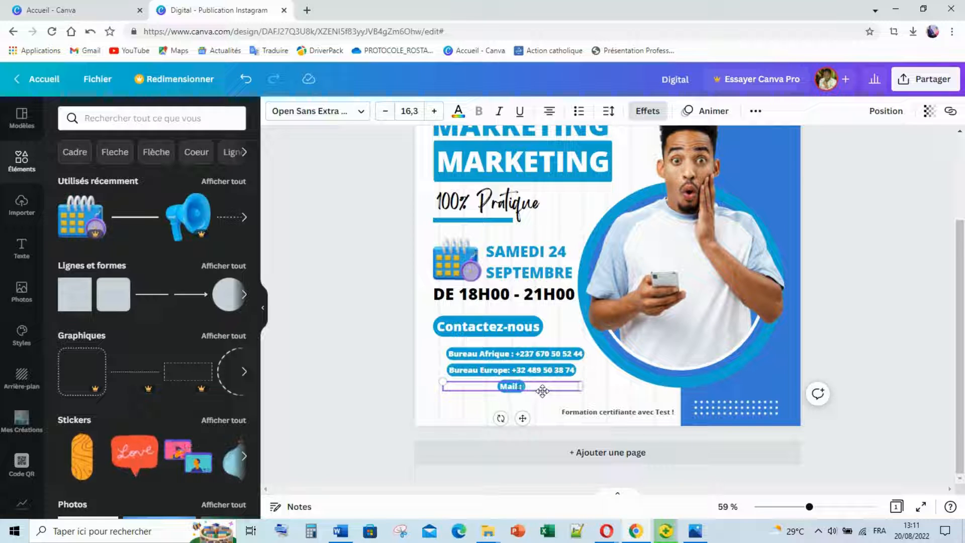
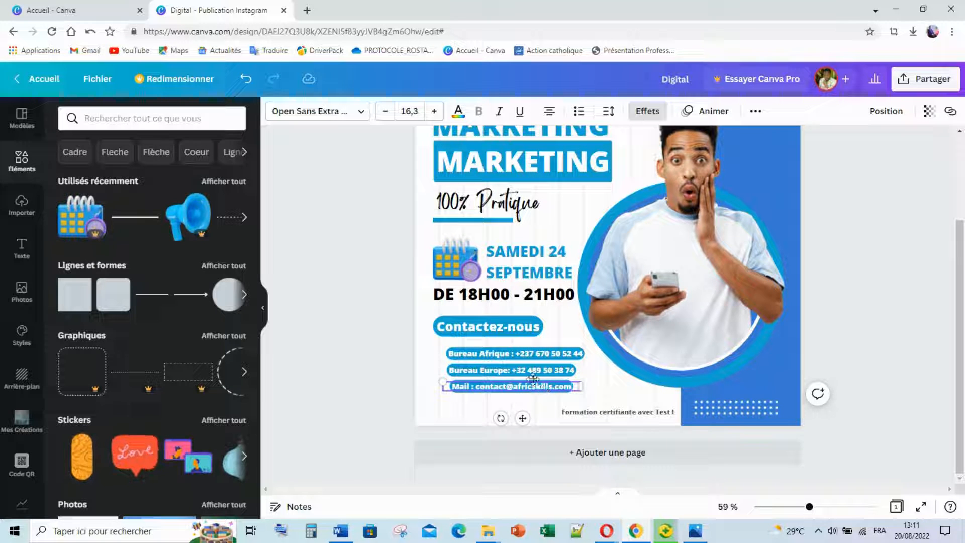
{"action": "left_click", "coordinate": [411, 397]}
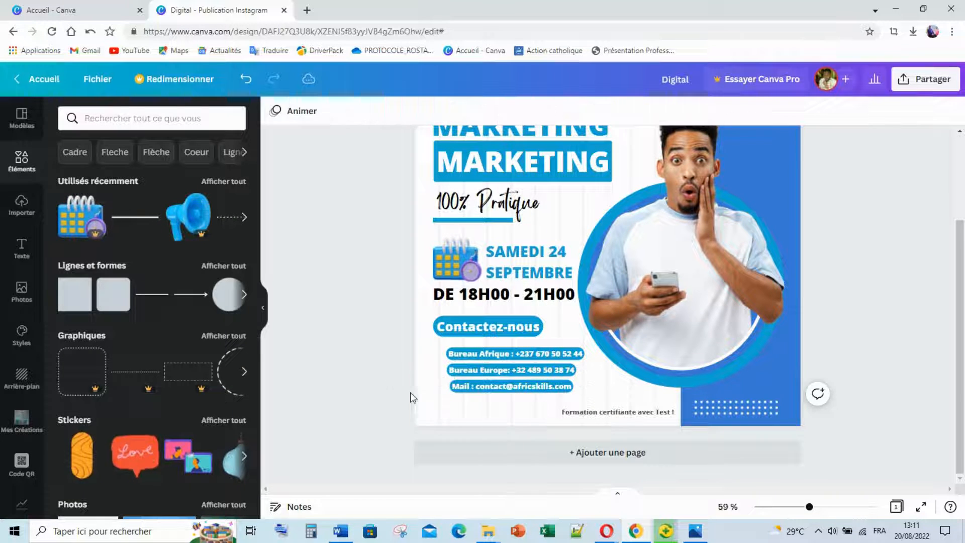
{"action": "left_click", "coordinate": [486, 382]}
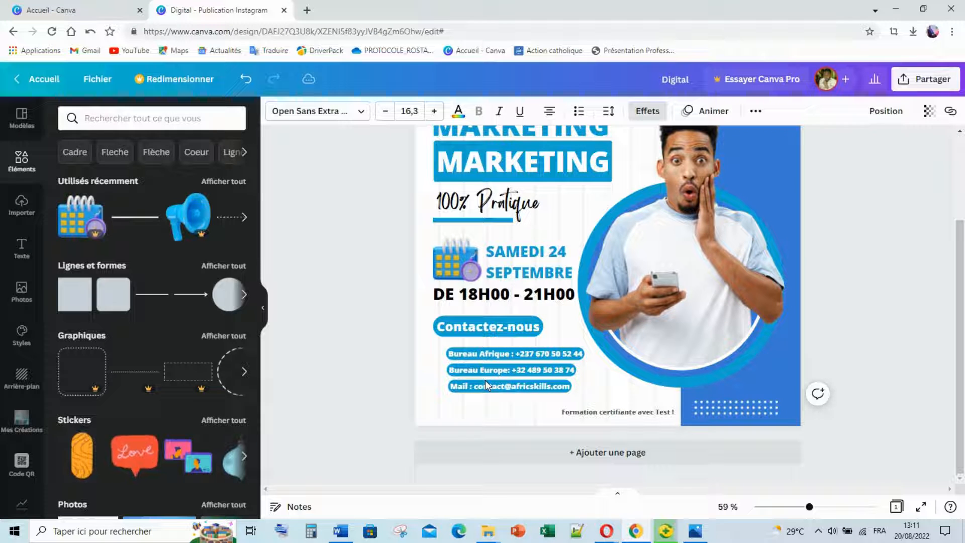
{"action": "key", "text": "Left"}
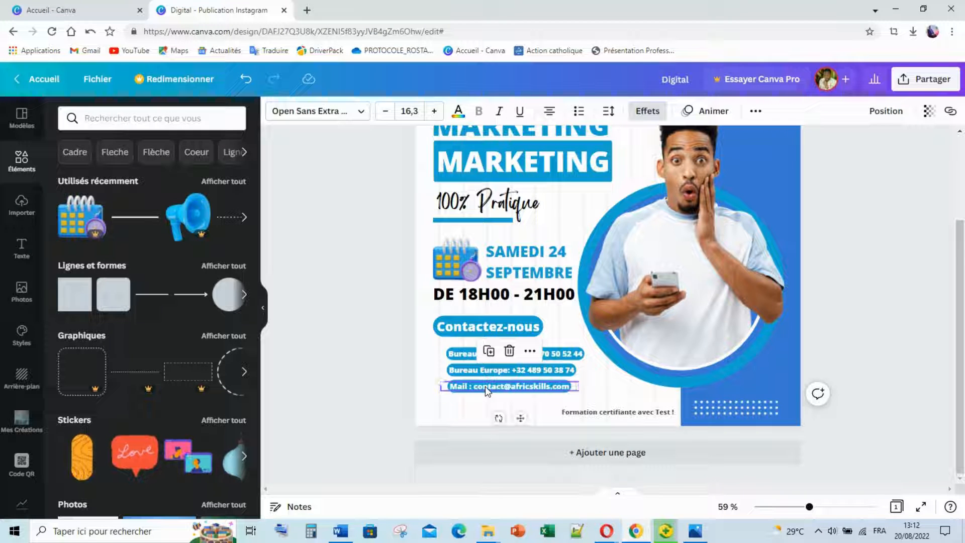
Copy the mail line underneath and relabel it 'Site Web :'.
{"action": "mouse_move", "coordinate": [485, 386]}
{"action": "left_mouse_down"}
{"action": "mouse_move", "coordinate": [499, 390]}
{"action": "mouse_move", "coordinate": [495, 400]}
{"action": "left_mouse_up"}
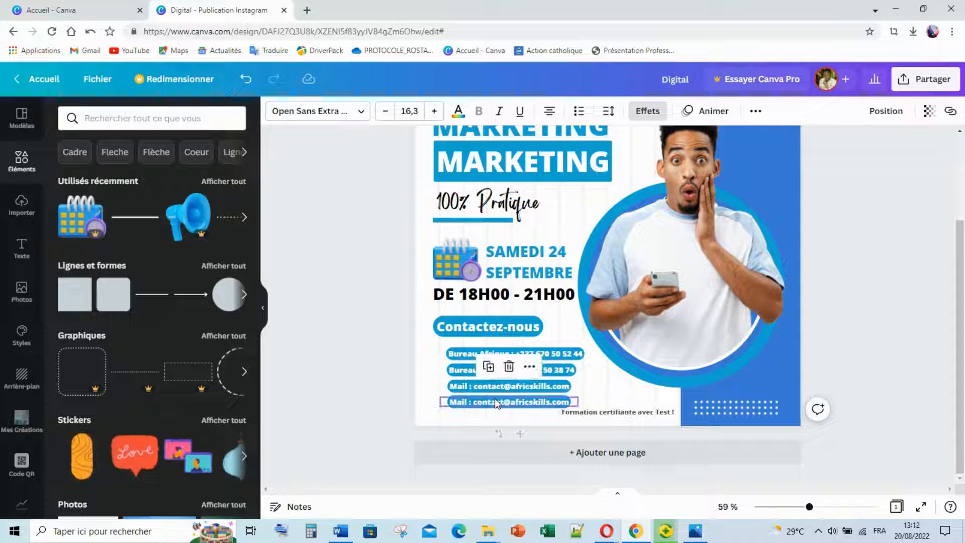
{"action": "key", "text": "Right"}
{"action": "double_click", "coordinate": [494, 400]}
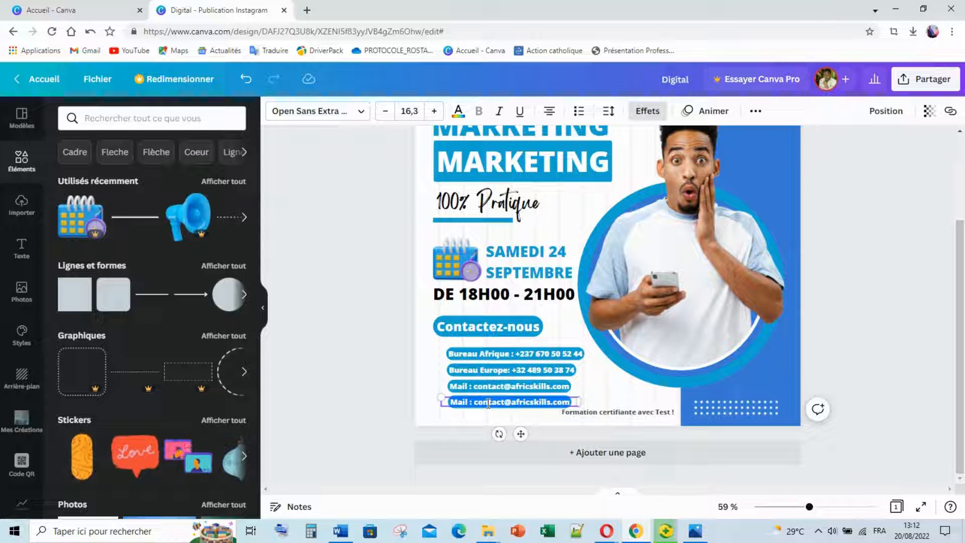
{"action": "type", "text": "Si"}
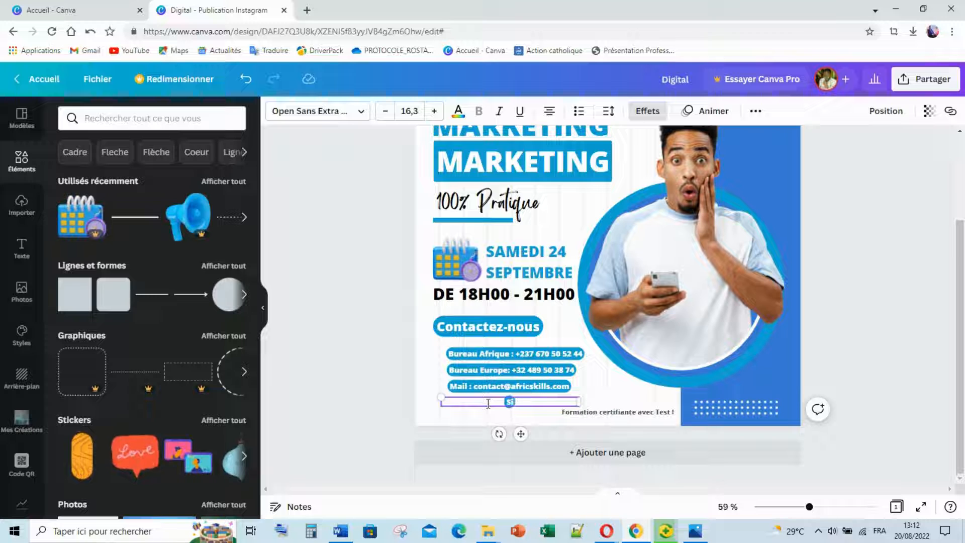
{"action": "type", "text": "te Web"}
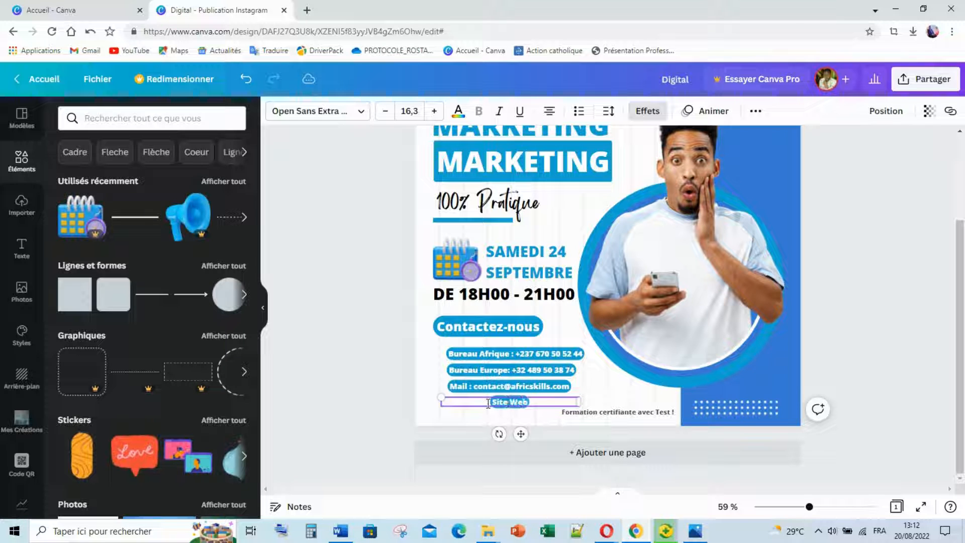
{"action": "type", "text": " :"}
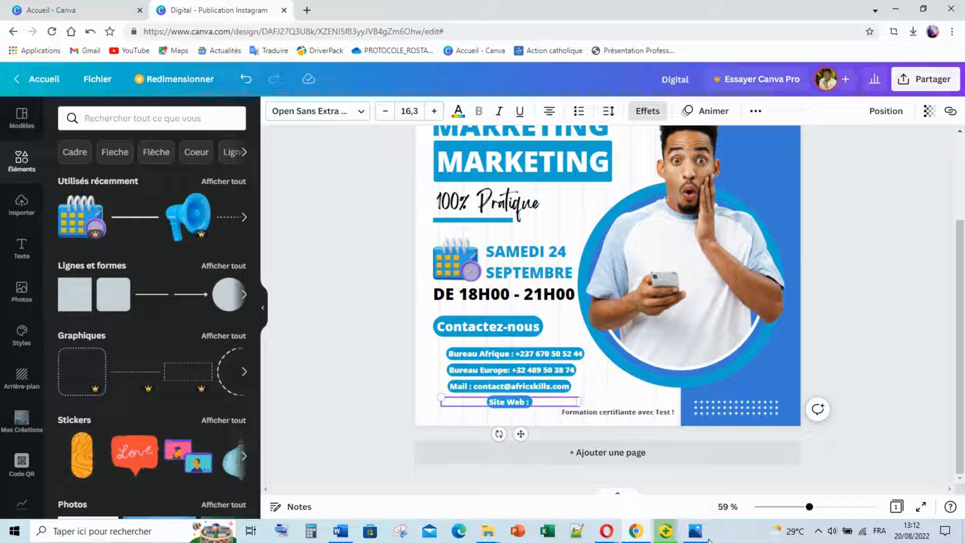
{"action": "mouse_move", "coordinate": [695, 530]}
{"action": "mouse_move", "coordinate": [683, 464]}
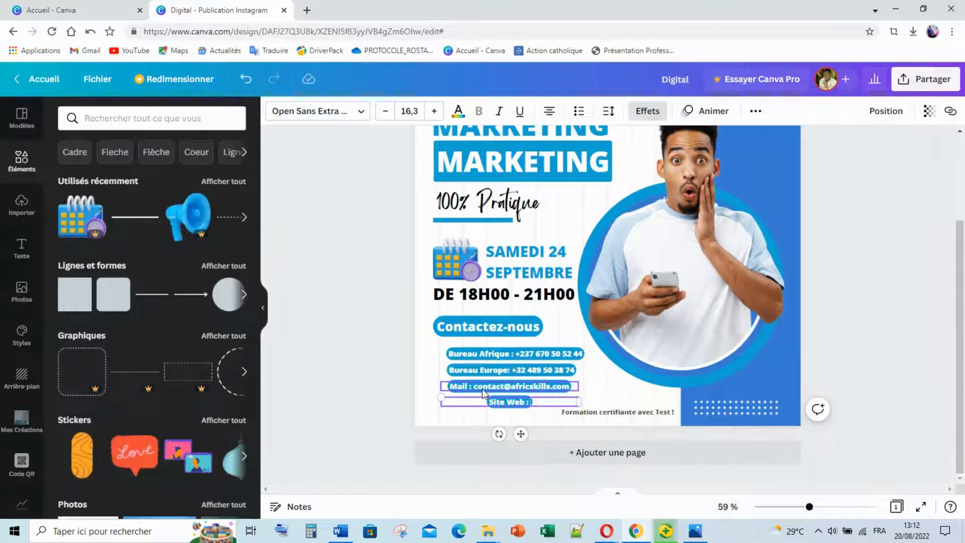
{"action": "left_click", "coordinate": [481, 388]}
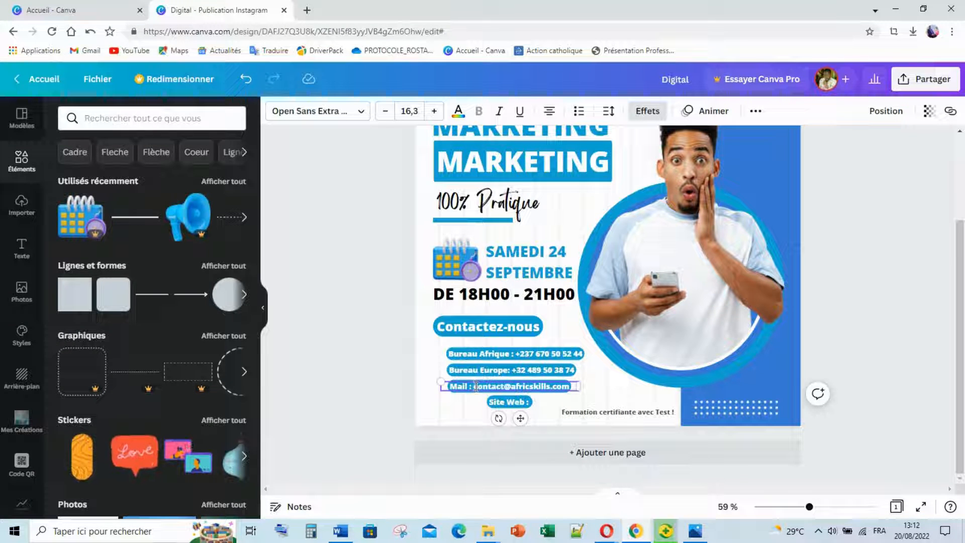
{"action": "key", "text": "BackSpace"}
{"action": "key", "text": "BackSpace"}
{"action": "key", "text": "BackSpace"}
{"action": "key", "text": "BackSpace"}
{"action": "key", "text": "BackSpace"}
{"action": "key", "text": "BackSpace"}
{"action": "key", "text": "BackSpace"}
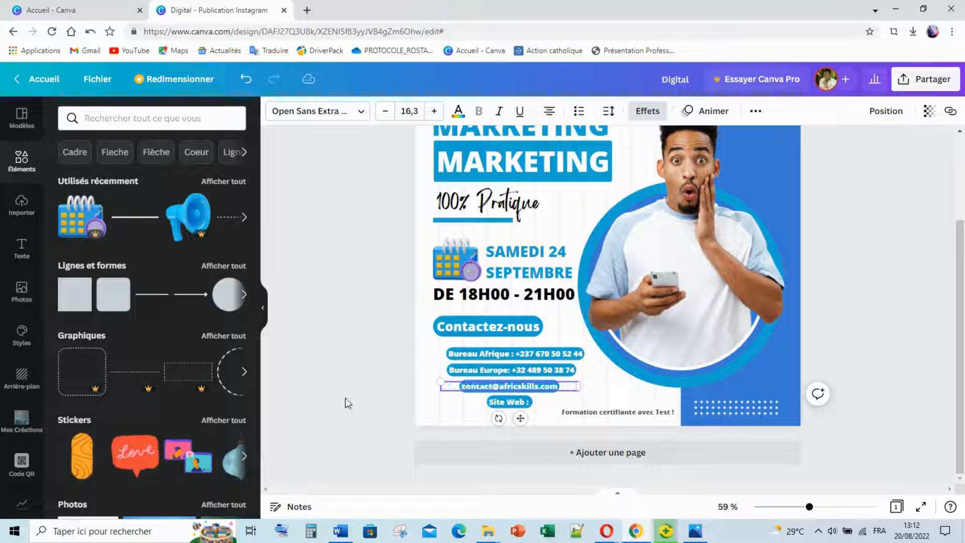
{"action": "left_click", "coordinate": [509, 402]}
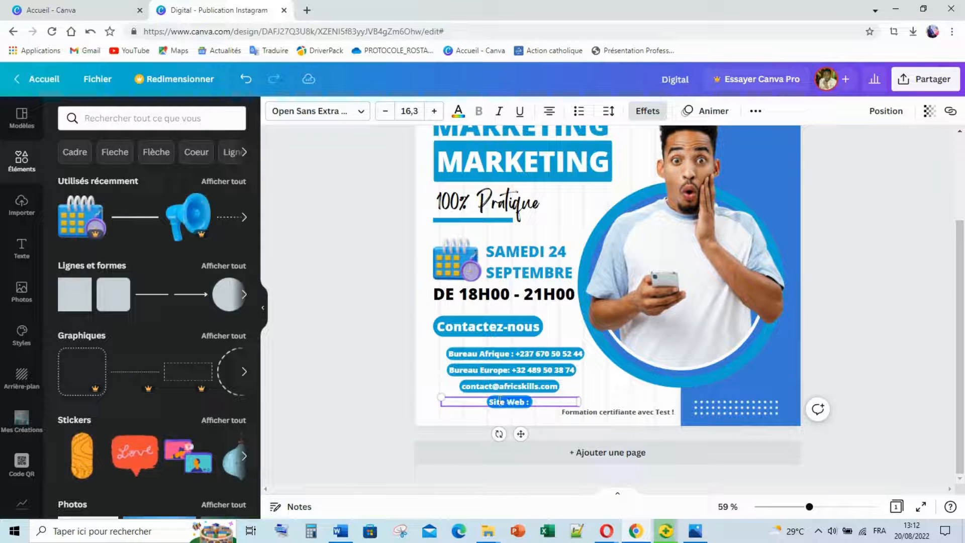
{"action": "type", "text": "www"}
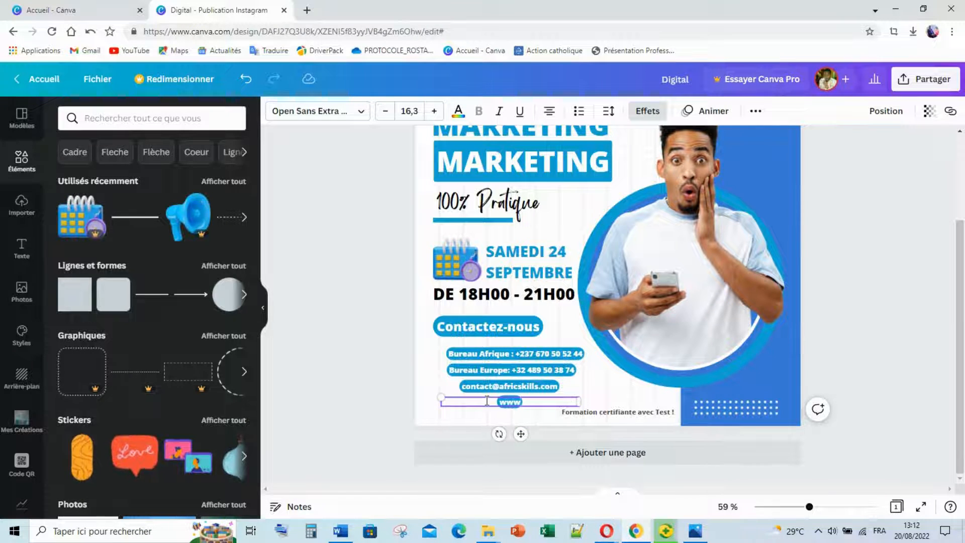
{"action": "type", "text": ".africskills"}
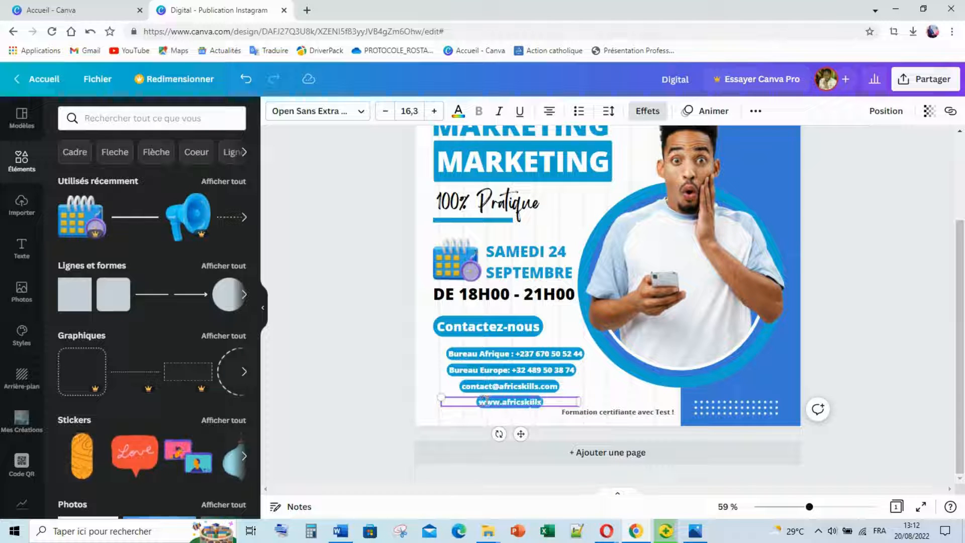
{"action": "type", "text": ".com"}
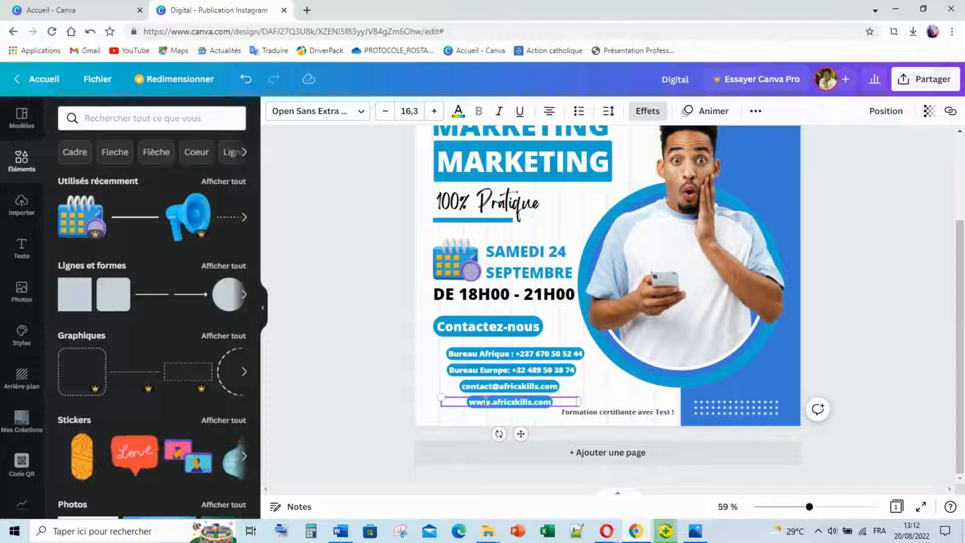
Line up the e-mail and website lines with the contact lines above.
{"action": "left_click", "coordinate": [499, 385]}
{"action": "mouse_move", "coordinate": [499, 385]}
{"action": "left_mouse_down"}
{"action": "mouse_move", "coordinate": [488, 385]}
{"action": "mouse_move", "coordinate": [495, 402]}
{"action": "left_mouse_up"}
{"action": "left_click", "coordinate": [495, 424]}
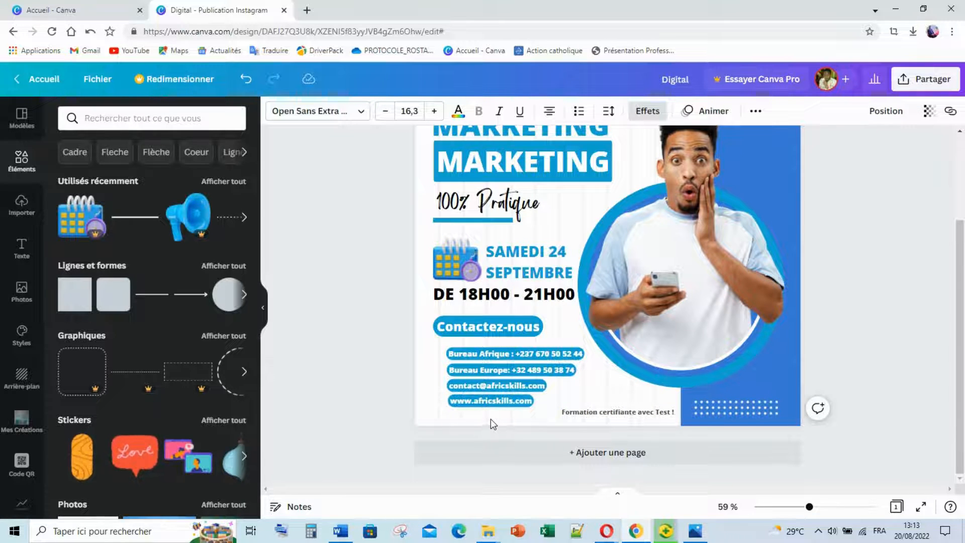
Group the four contact lines with Ctrl+G, scale the block down slightly and shift it right.
{"action": "key", "text": "Down"}
{"action": "left_click", "coordinate": [395, 366]}
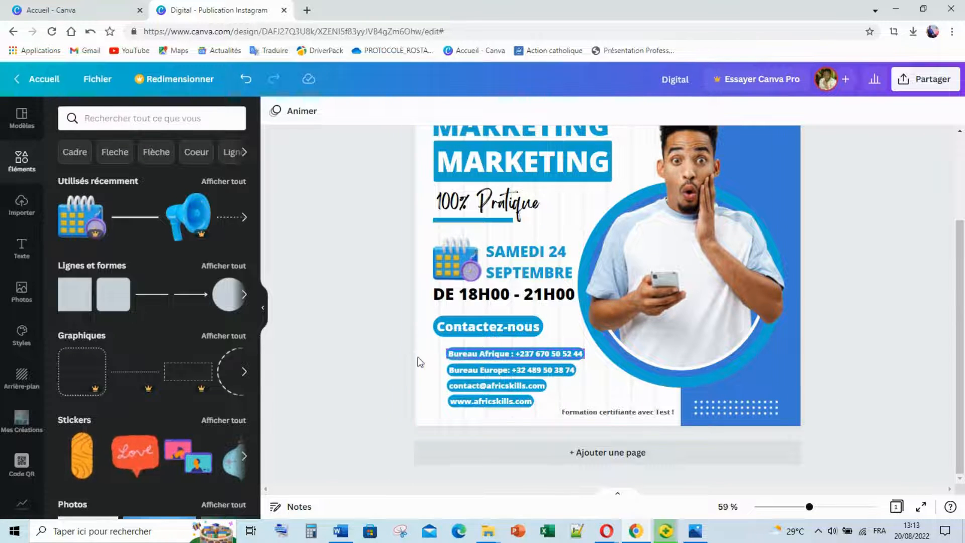
{"action": "left_click_drag", "start_coordinate": [394, 342], "coordinate": [531, 404]}
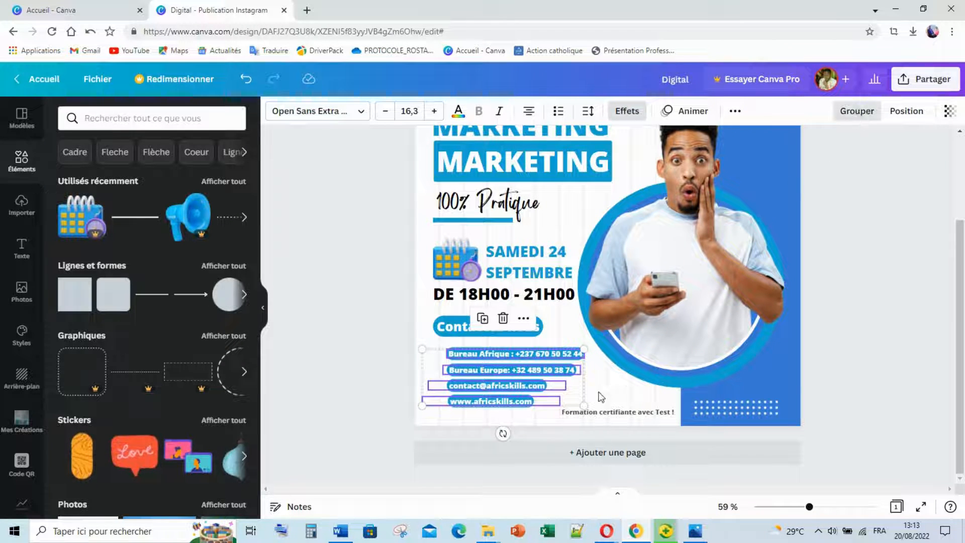
{"action": "key", "text": "ctrl+g"}
{"action": "left_click_drag", "start_coordinate": [584, 405], "coordinate": [561, 398]}
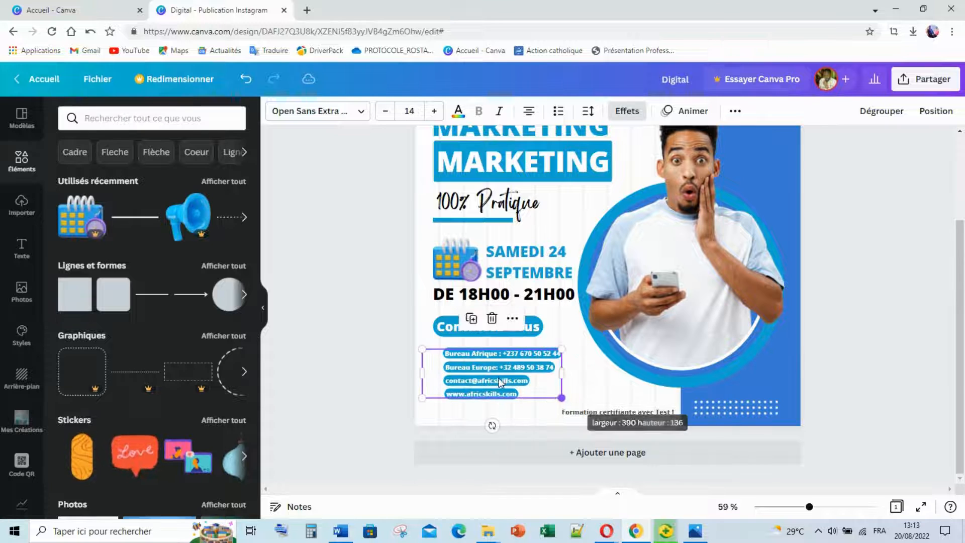
{"action": "left_click_drag", "start_coordinate": [501, 378], "coordinate": [510, 371]}
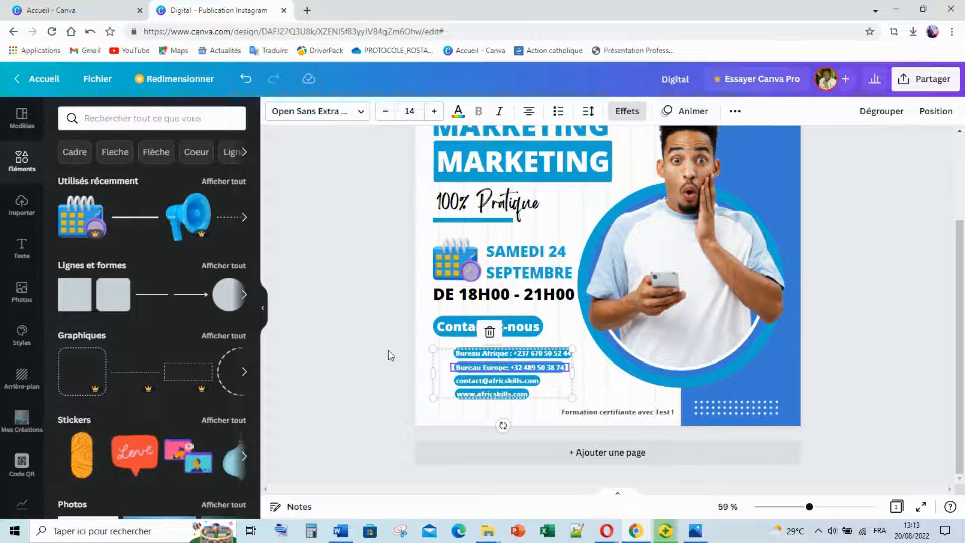
{"action": "left_click", "coordinate": [379, 346]}
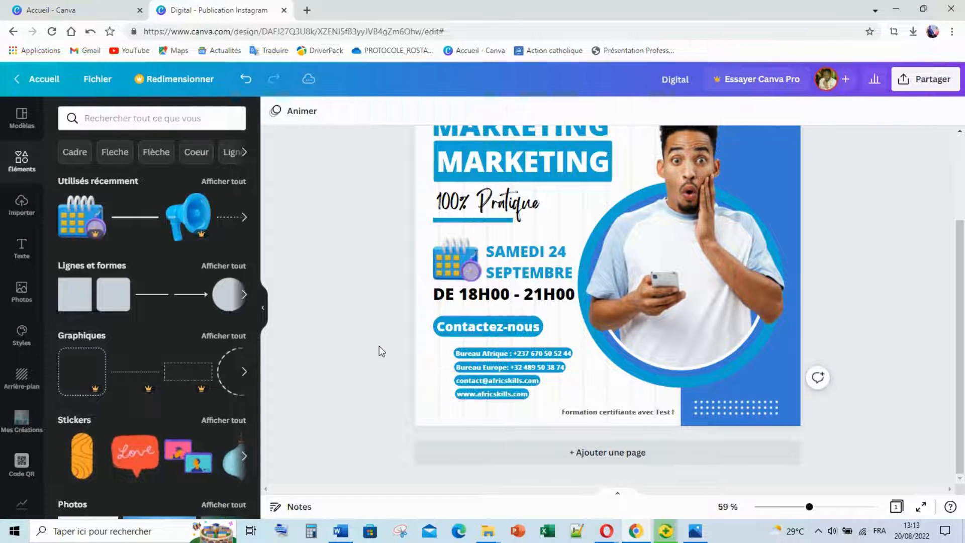
Add a phone icon found by searching 'appel' and shrink it, undoing an accidental shift of the contact lines.
{"action": "left_click", "coordinate": [125, 117]}
{"action": "type", "text": "appel"}
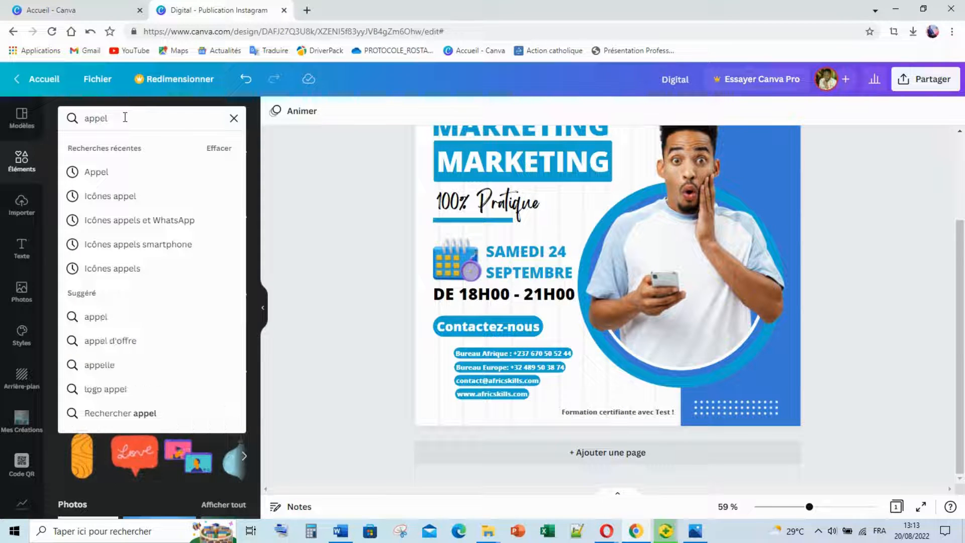
{"action": "key", "text": "Return"}
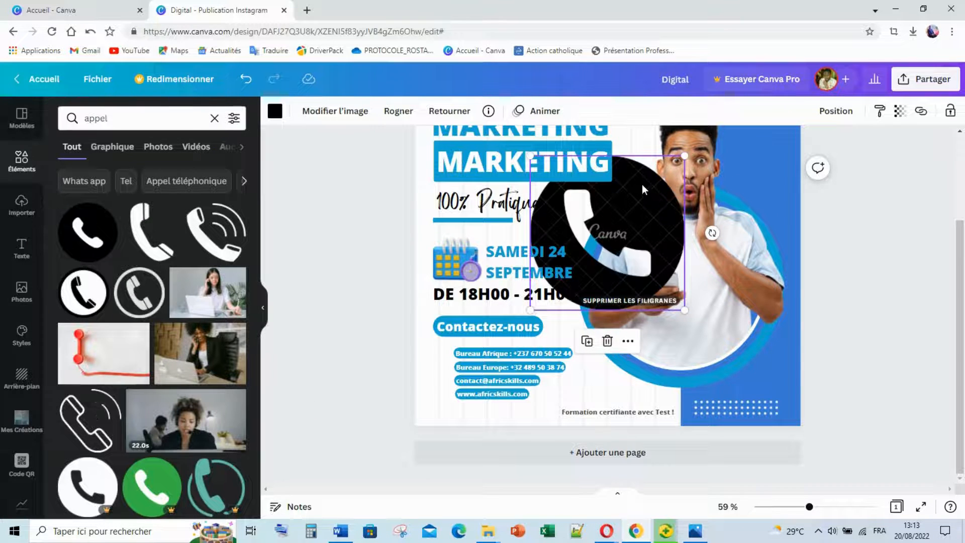
{"action": "left_click_drag", "start_coordinate": [656, 237], "coordinate": [683, 350]}
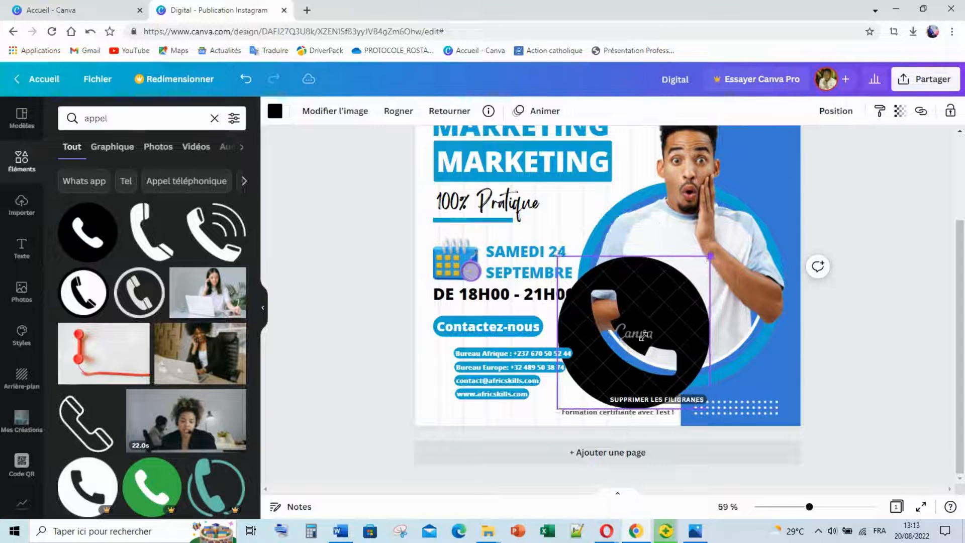
{"action": "left_click_drag", "start_coordinate": [715, 267], "coordinate": [572, 400]}
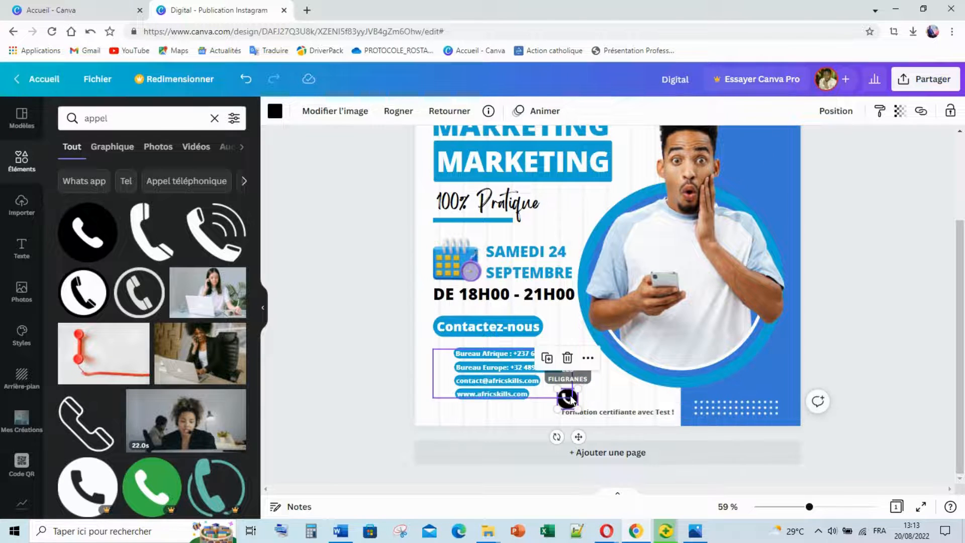
{"action": "left_click", "coordinate": [569, 395]}
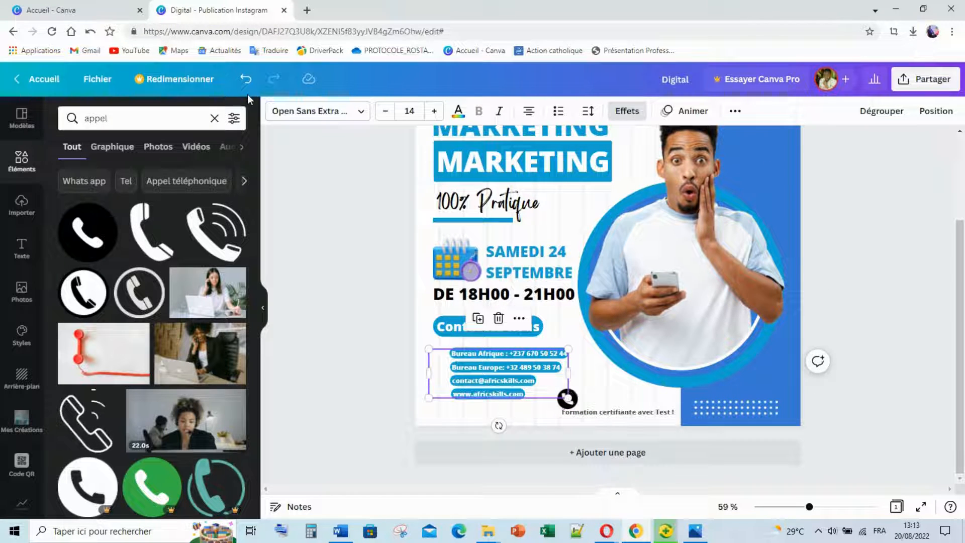
{"action": "left_click", "coordinate": [246, 79]}
Move the phone icon left of the contact lines, send it back a layer and resize it to 33×33.
{"action": "left_click_drag", "start_coordinate": [564, 406], "coordinate": [444, 345]}
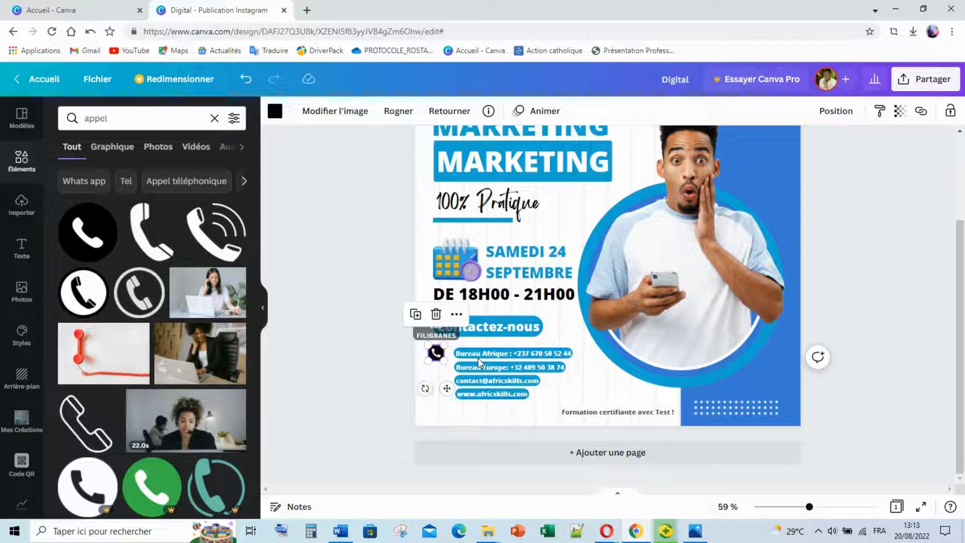
{"action": "right_click", "coordinate": [478, 358]}
{"action": "left_click", "coordinate": [549, 276]}
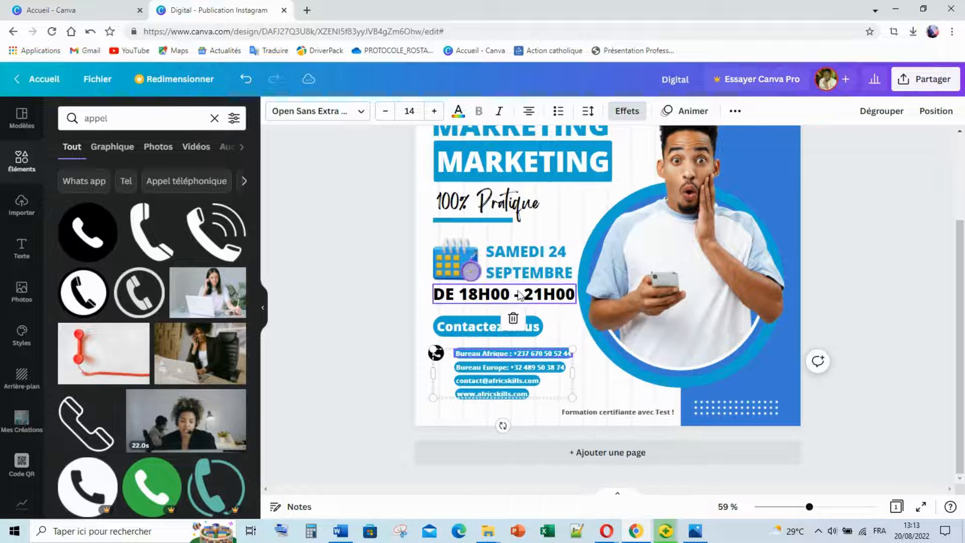
{"action": "left_click", "coordinate": [434, 355]}
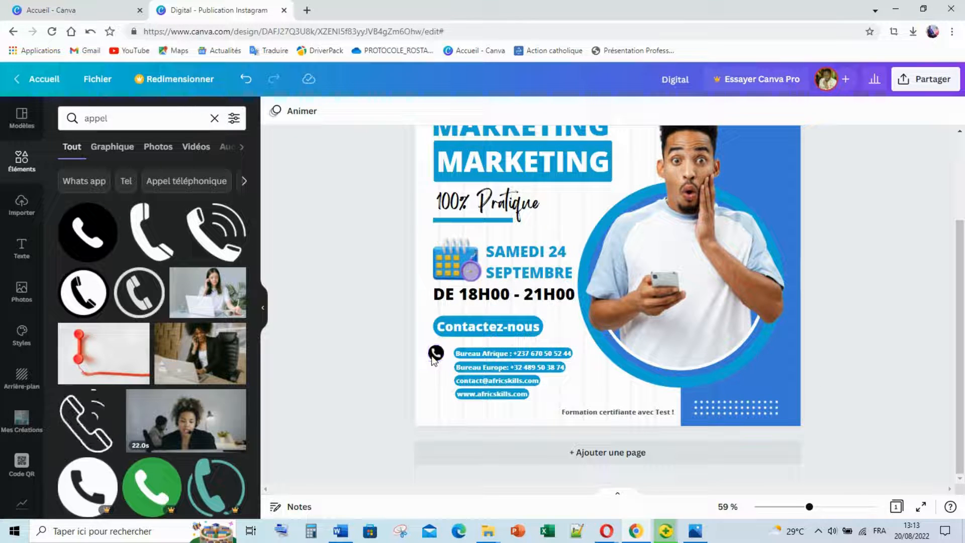
{"action": "right_click", "coordinate": [431, 357]}
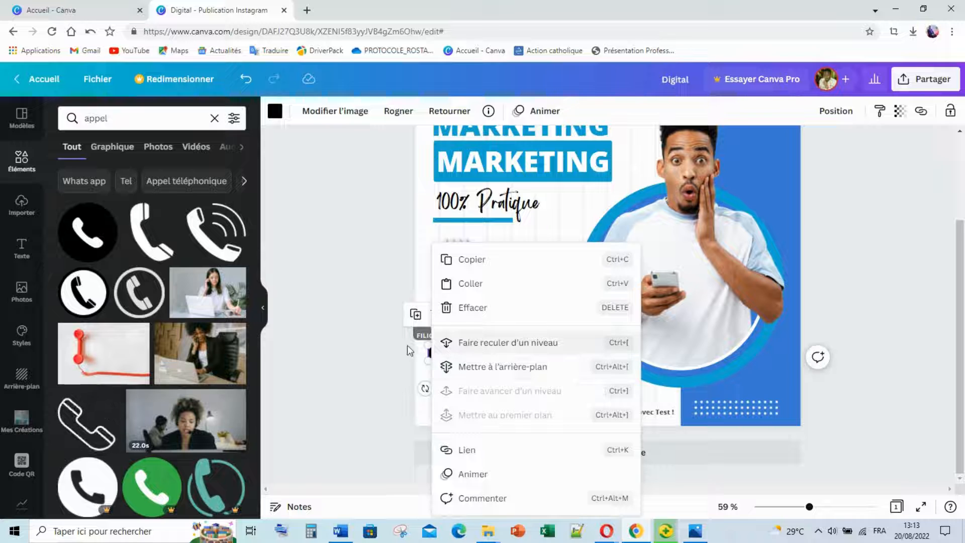
{"action": "left_click", "coordinate": [505, 342]}
{"action": "left_click", "coordinate": [435, 353]}
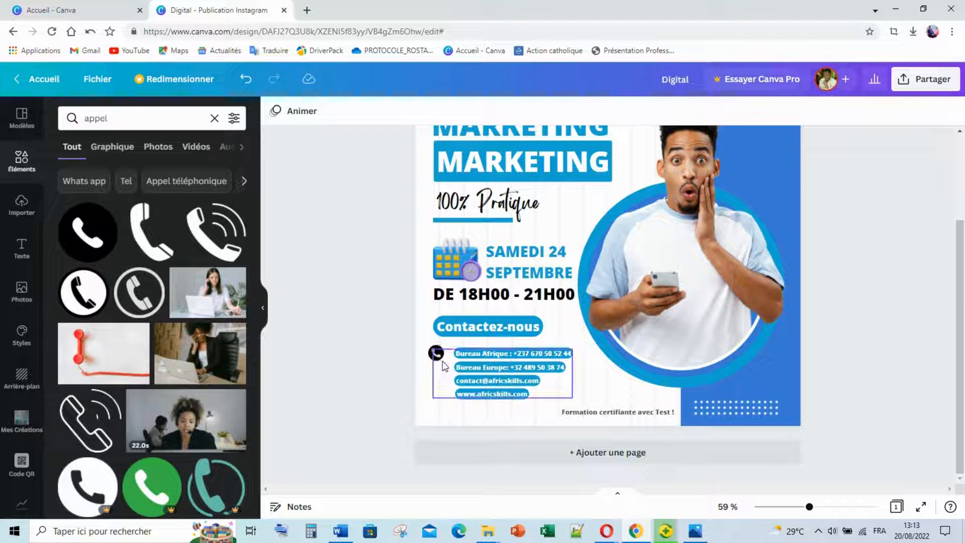
{"action": "left_click", "coordinate": [435, 354]}
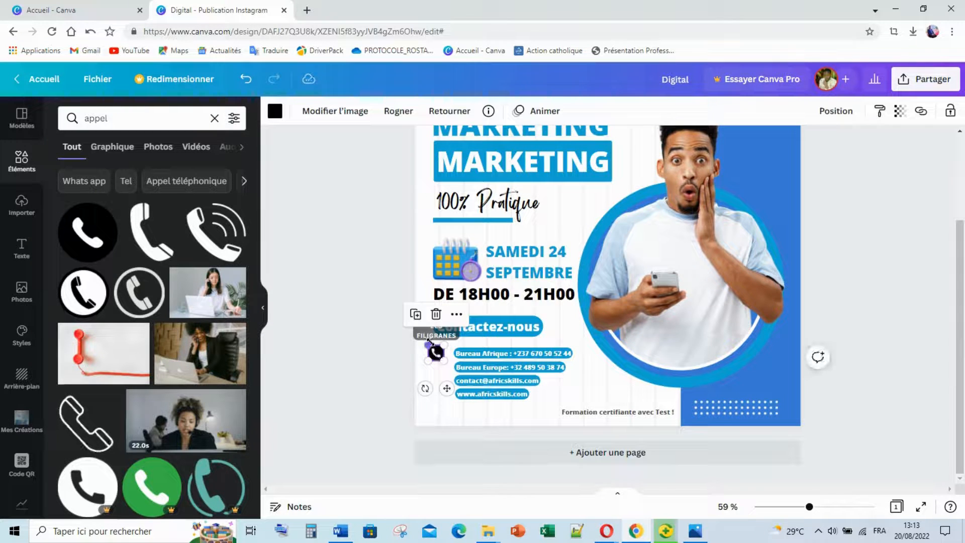
{"action": "left_click_drag", "start_coordinate": [431, 343], "coordinate": [435, 348]}
{"action": "left_click", "coordinate": [385, 338]}
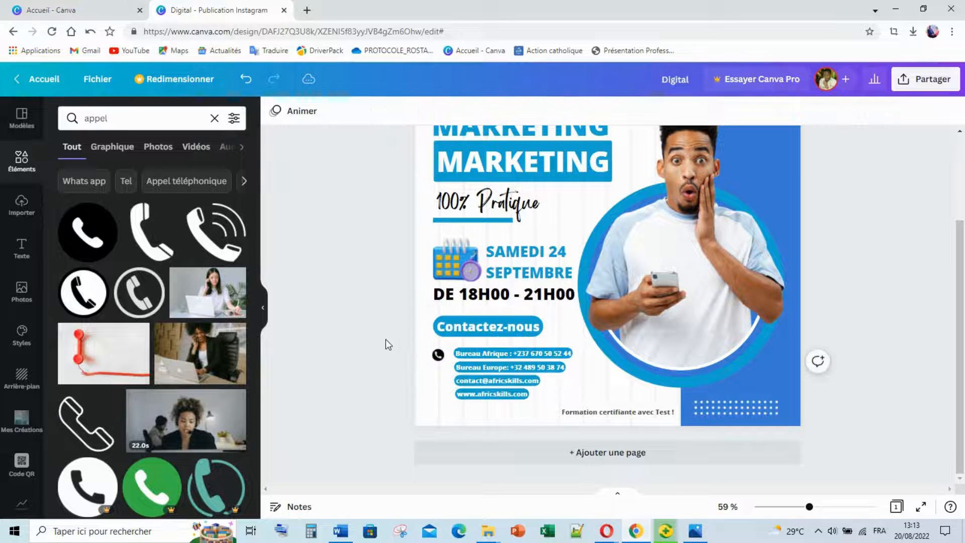
Nudge the phone icons into place beside the Bureau Afrique and Bureau Europe lines.
{"action": "left_click", "coordinate": [437, 354]}
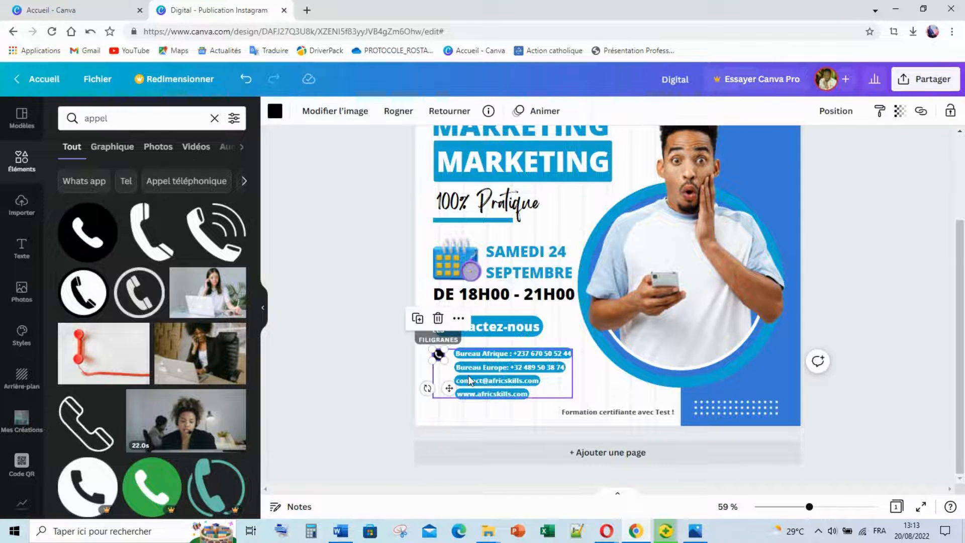
{"action": "key", "text": "Up"}
{"action": "key", "text": "Up"}
{"action": "key", "text": "Up"}
{"action": "key", "text": "Up"}
{"action": "key", "text": "Up"}
{"action": "key", "text": "Up"}
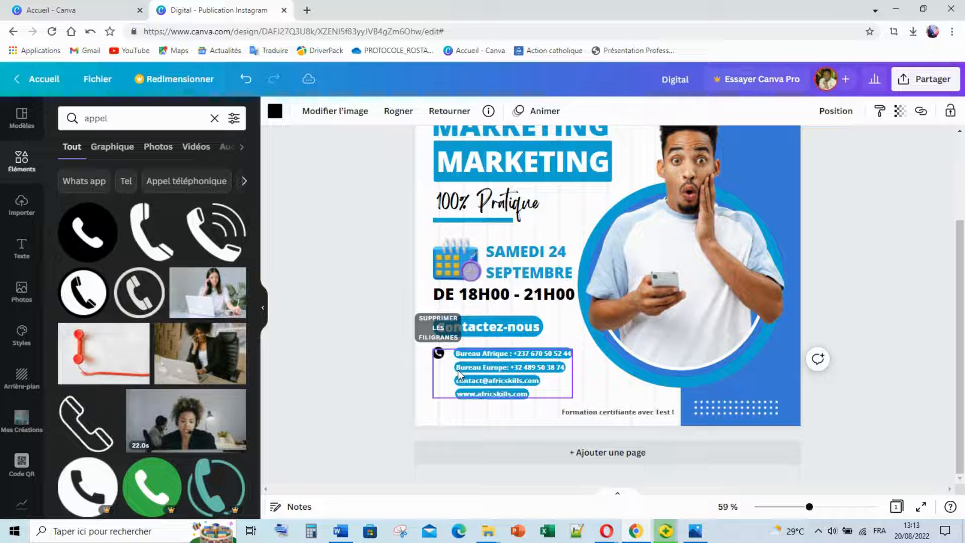
{"action": "key", "text": "Right"}
{"action": "key", "text": "Right"}
{"action": "key", "text": "Right"}
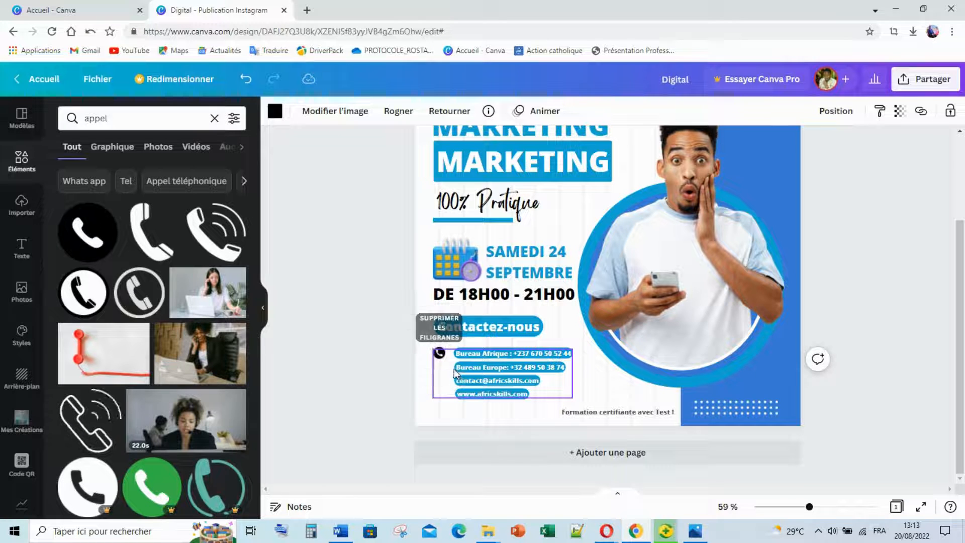
{"action": "key", "text": "Up"}
{"action": "left_click", "coordinate": [414, 358]}
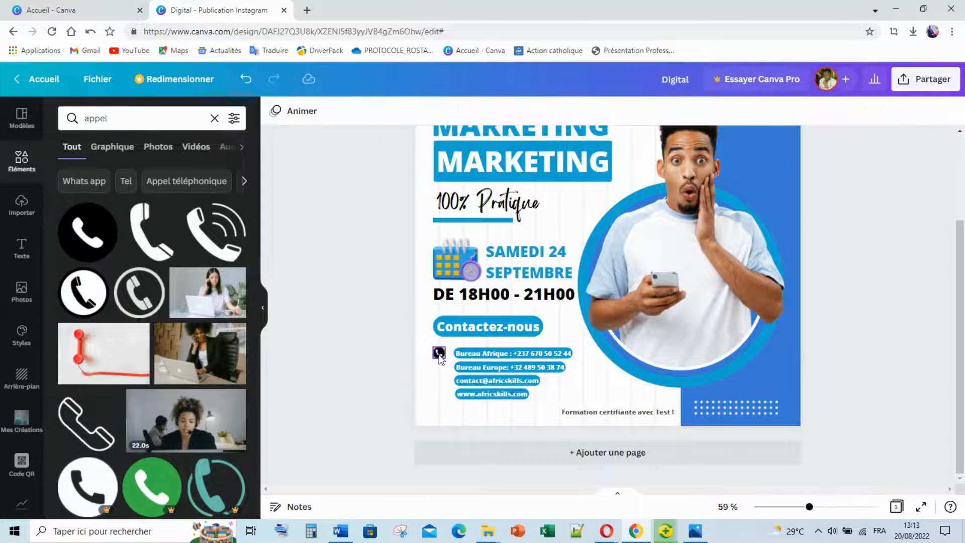
{"action": "left_click", "coordinate": [439, 353]}
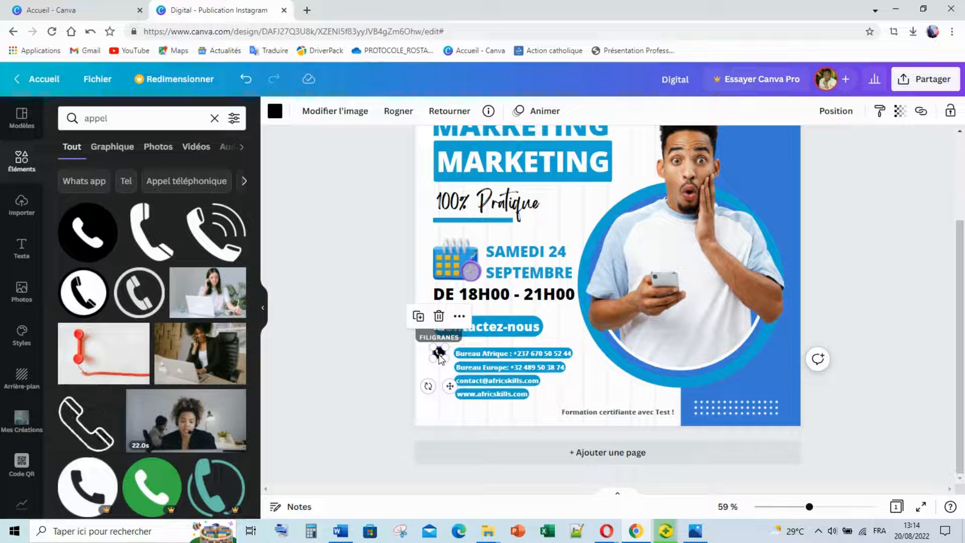
{"action": "left_click_drag", "start_coordinate": [439, 355], "coordinate": [495, 387]}
{"action": "key", "text": "Left"}
{"action": "key", "text": "Left"}
{"action": "key", "text": "Left"}
{"action": "key", "text": "Left"}
{"action": "key", "text": "Left"}
{"action": "key", "text": "Left"}
{"action": "key", "text": "Left"}
{"action": "key", "text": "Left"}
{"action": "key", "text": "Left"}
{"action": "key", "text": "Left"}
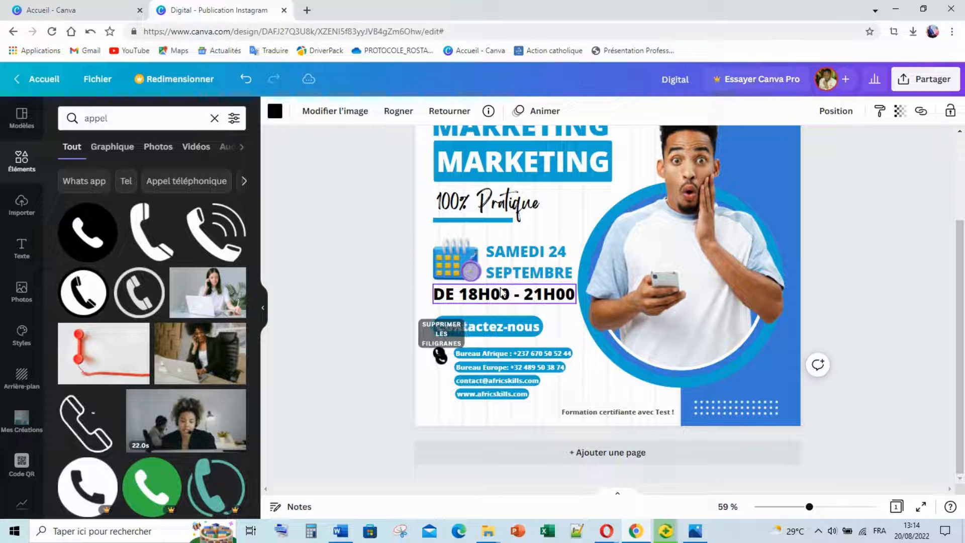
{"action": "key", "text": "Left"}
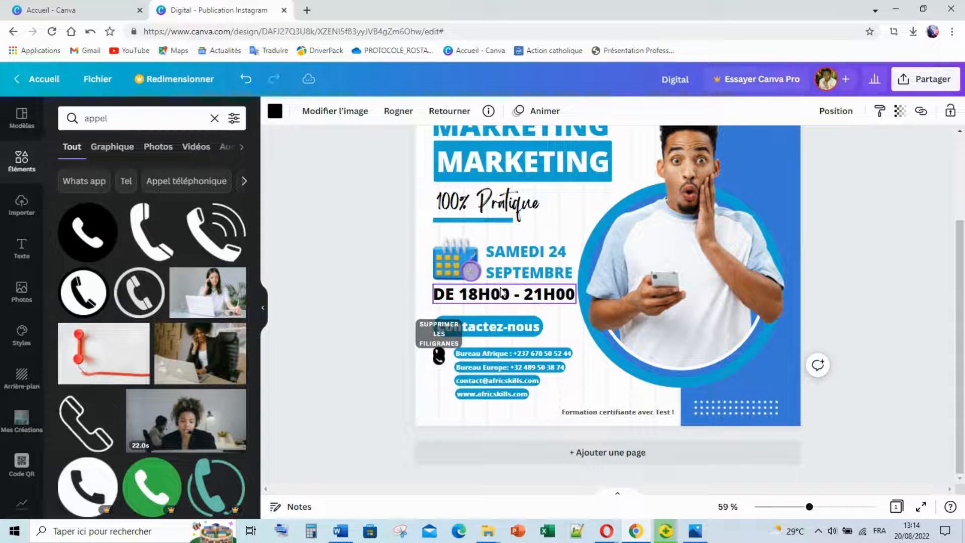
{"action": "key", "text": "Down"}
{"action": "key", "text": "Down"}
{"action": "key", "text": "Down"}
{"action": "key", "text": "Down"}
{"action": "key", "text": "Down"}
{"action": "key", "text": "Down"}
{"action": "key", "text": "Down"}
{"action": "key", "text": "Down"}
{"action": "key", "text": "Down"}
{"action": "key", "text": "Down"}
{"action": "key", "text": "Down"}
{"action": "key", "text": "Down"}
{"action": "key", "text": "Down"}
{"action": "key", "text": "Down"}
{"action": "key", "text": "Down"}
{"action": "key", "text": "Down"}
{"action": "key", "text": "Down"}
{"action": "key", "text": "Down"}
{"action": "key", "text": "Down"}
{"action": "key", "text": "Down"}
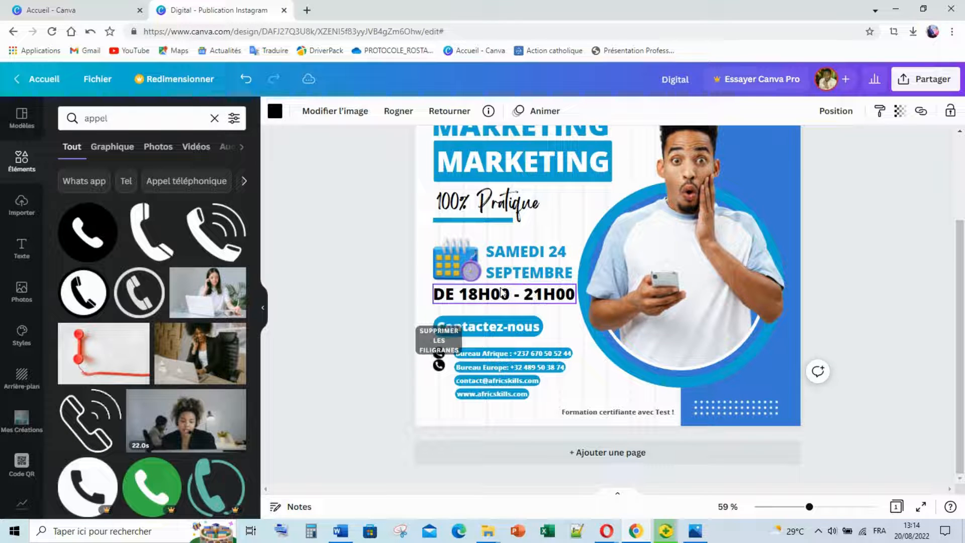
{"action": "key", "text": "Down"}
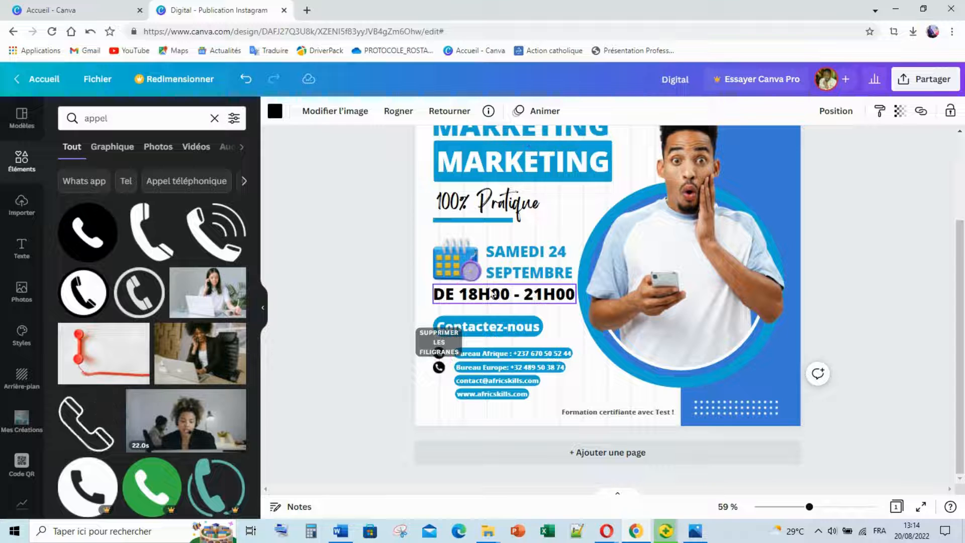
{"action": "left_click", "coordinate": [378, 297]}
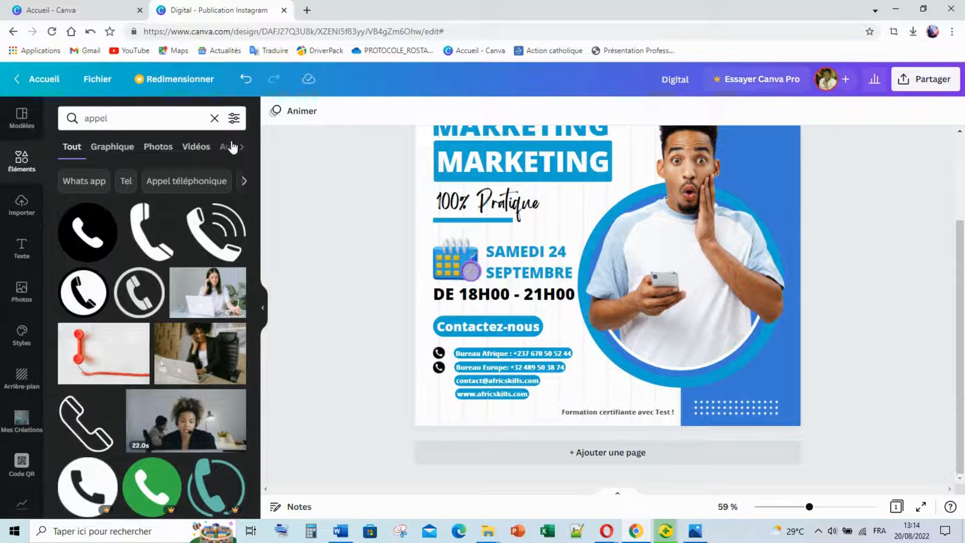
Search the Elements panel for 'Mail' graphics.
{"action": "double_click", "coordinate": [96, 118]}
{"action": "type", "text": "M"}
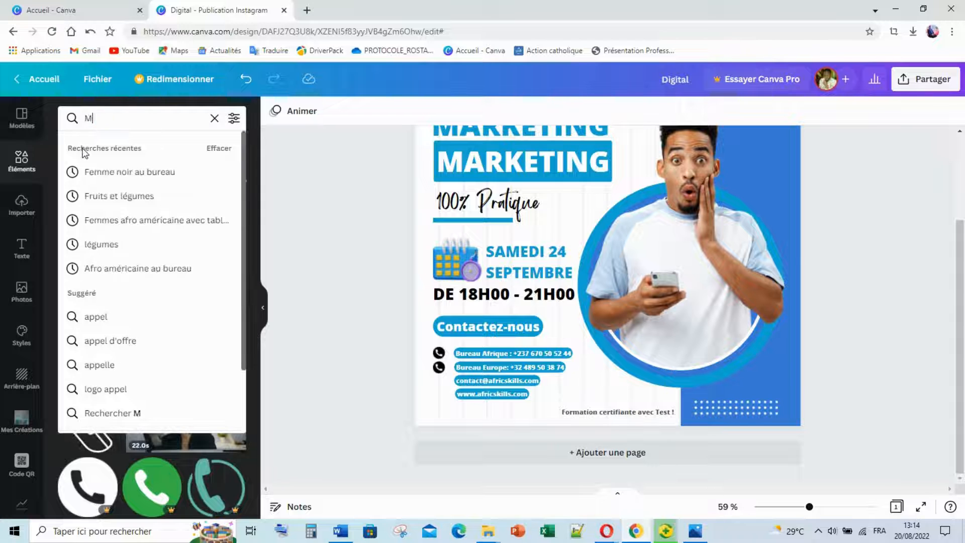
{"action": "type", "text": "aik"}
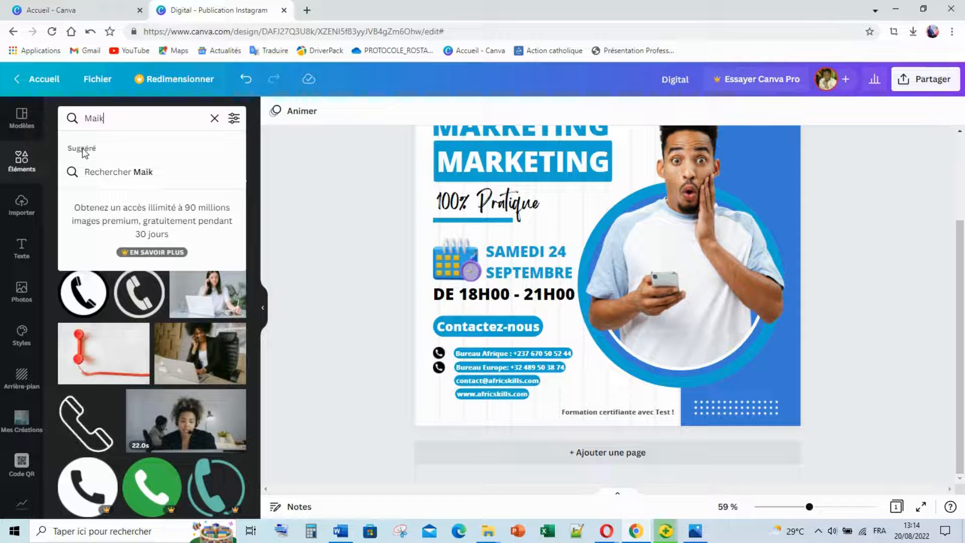
{"action": "key", "text": "BackSpace"}
{"action": "type", "text": "l"}
{"action": "key", "text": "Return"}
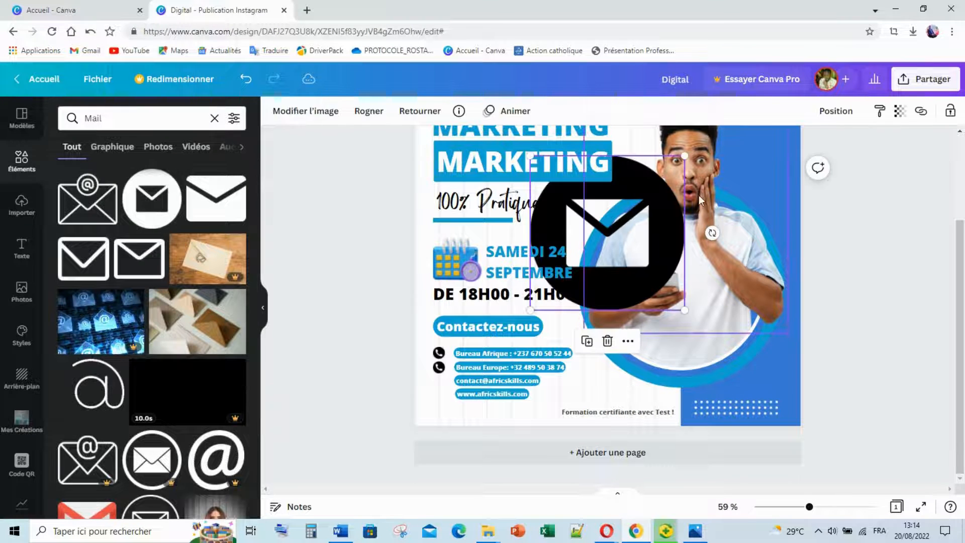
Shrink the envelope icon to 18×18, then search for 'Site web' graphics.
{"action": "left_click_drag", "start_coordinate": [681, 288], "coordinate": [751, 359]}
{"action": "left_click_drag", "start_coordinate": [101, 117], "coordinate": [93, 117]}
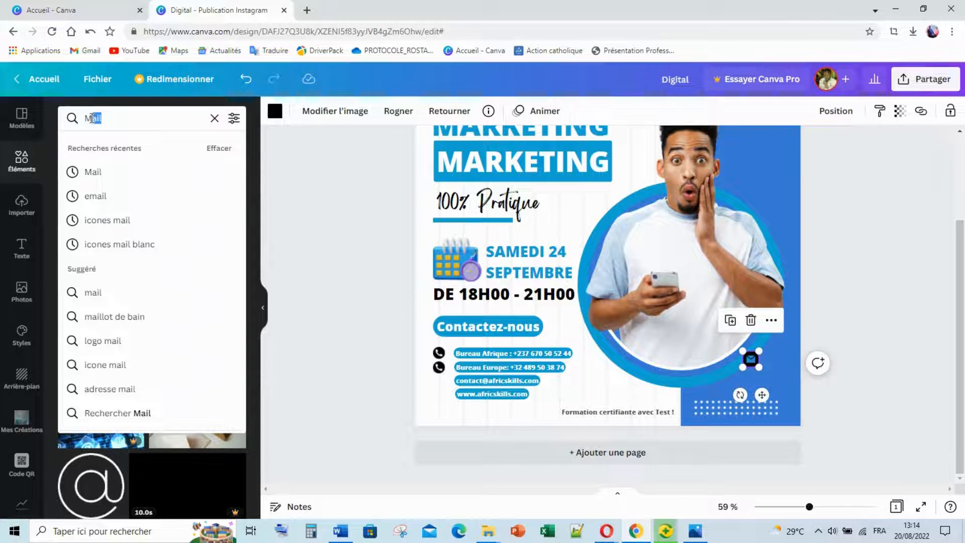
{"action": "type", "text": "Site"}
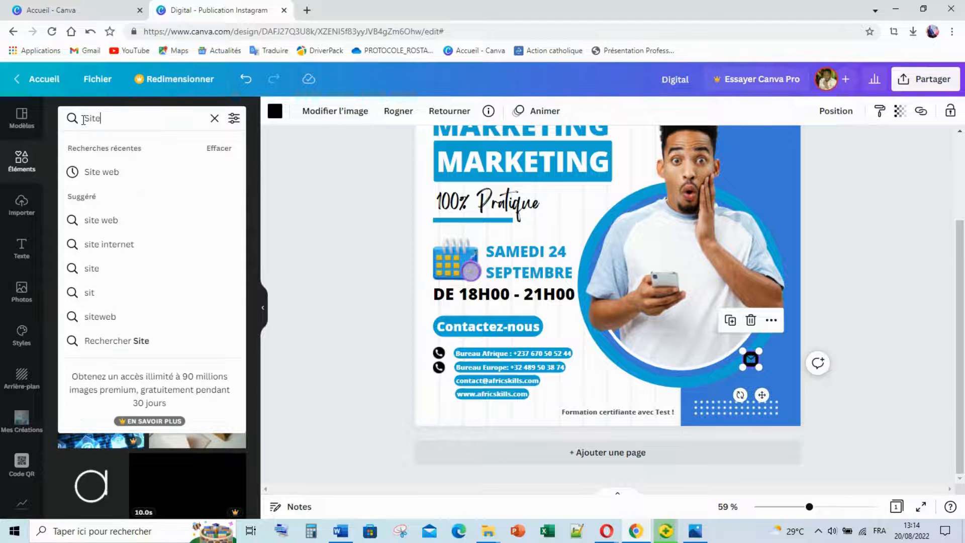
{"action": "type", "text": " web"}
{"action": "key", "text": "Return"}
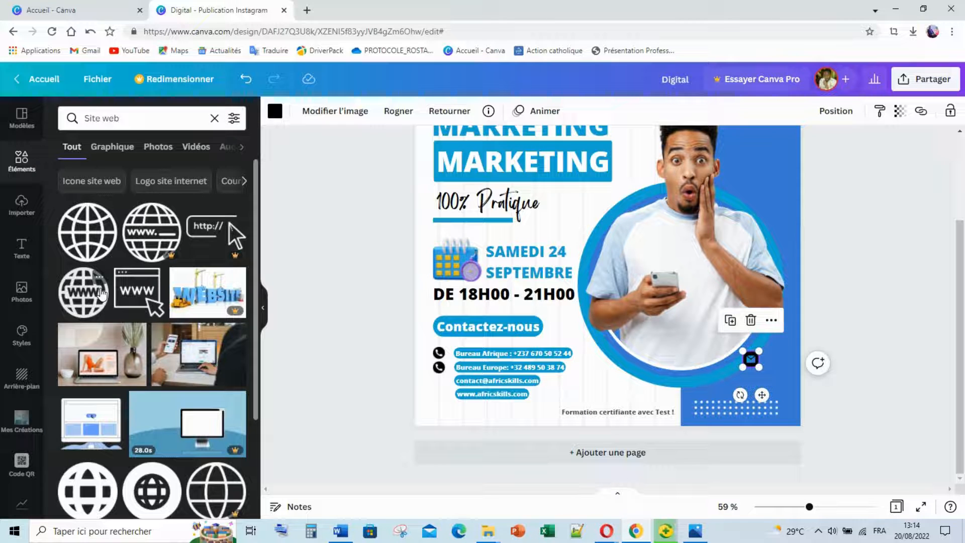
Add a black globe graphic, shrink it, and move the envelope beside the e-mail line.
{"action": "left_click", "coordinate": [152, 490]}
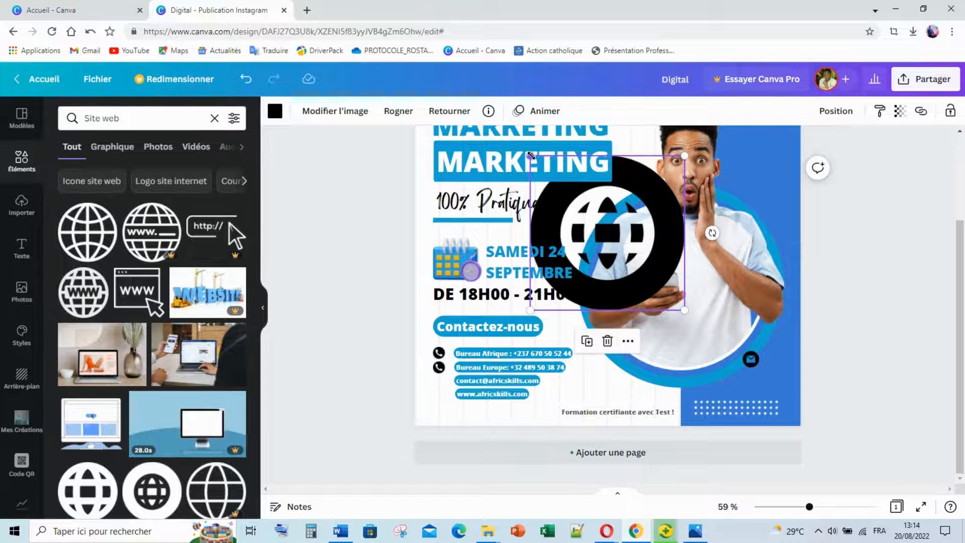
{"action": "left_click_drag", "start_coordinate": [531, 155], "coordinate": [611, 237]}
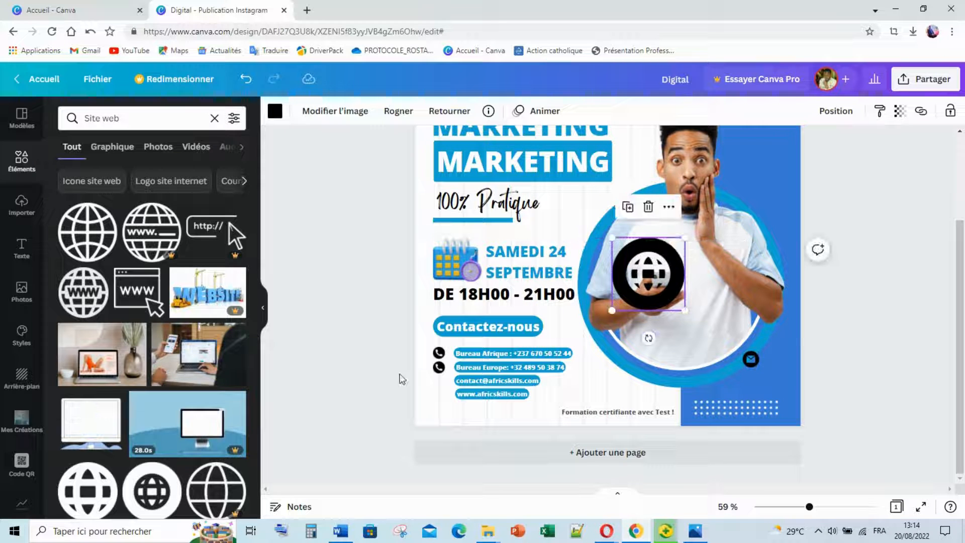
{"action": "left_click_drag", "start_coordinate": [750, 359], "coordinate": [455, 399]}
{"action": "left_click_drag", "start_coordinate": [809, 507], "coordinate": [825, 507]}
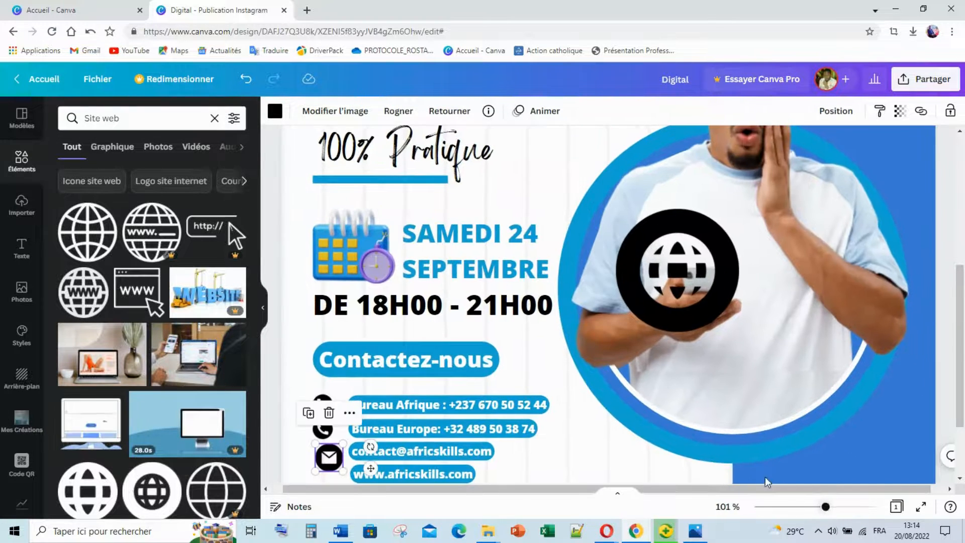
{"action": "left_click", "coordinate": [263, 308]}
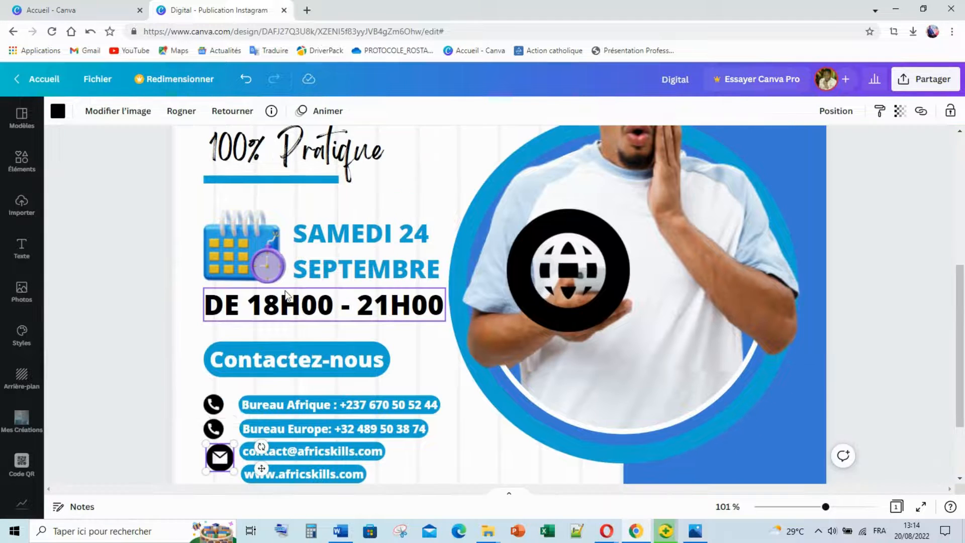
{"action": "scroll", "coordinate": [285, 296], "scroll_direction": "down", "scroll_amount": 2}
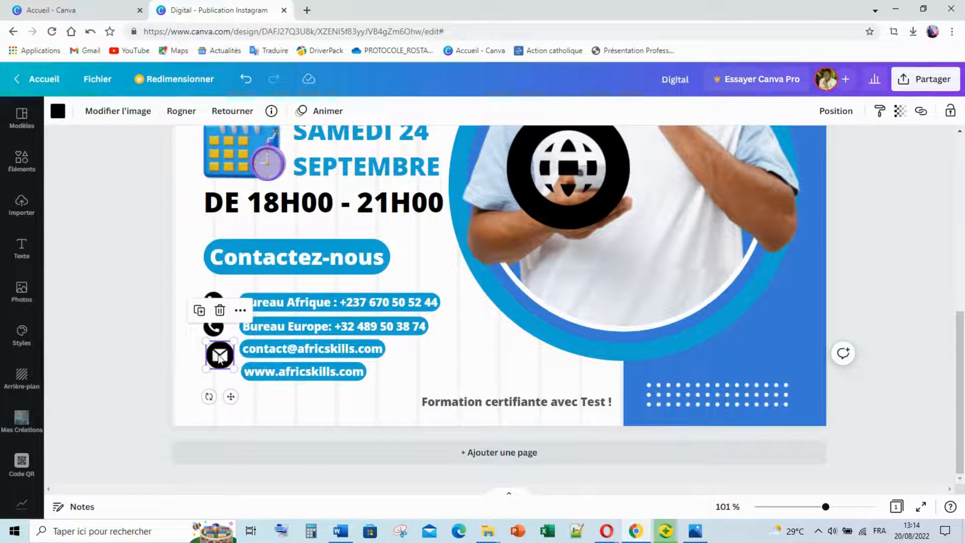
{"action": "left_click_drag", "start_coordinate": [219, 357], "coordinate": [225, 362]}
{"action": "left_click", "coordinate": [174, 369]}
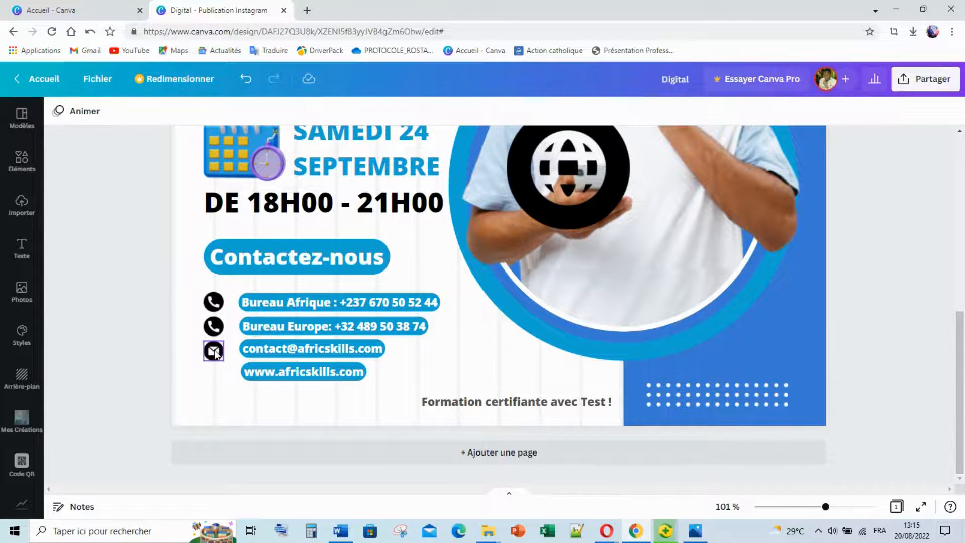
{"action": "scroll", "coordinate": [227, 405], "scroll_direction": "up", "scroll_amount": 1}
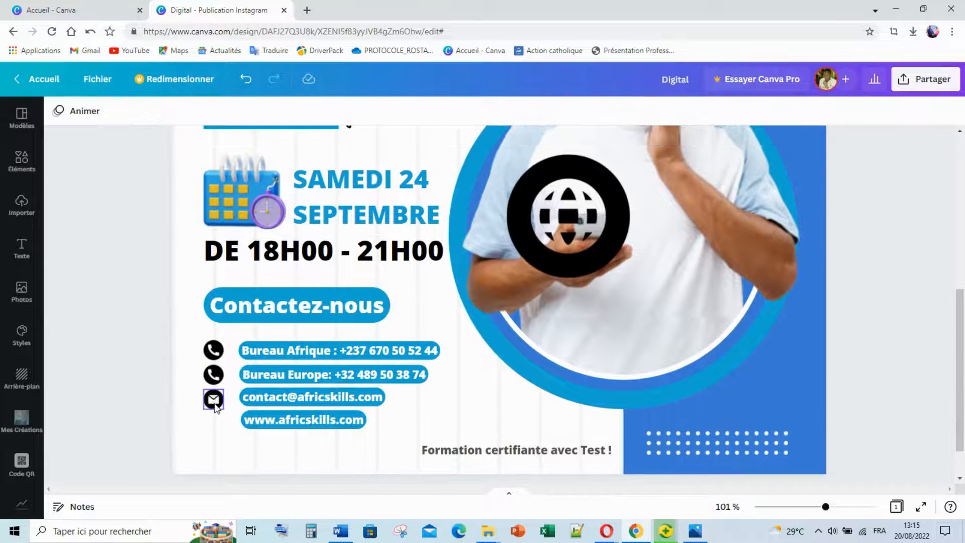
{"action": "left_click", "coordinate": [214, 401]}
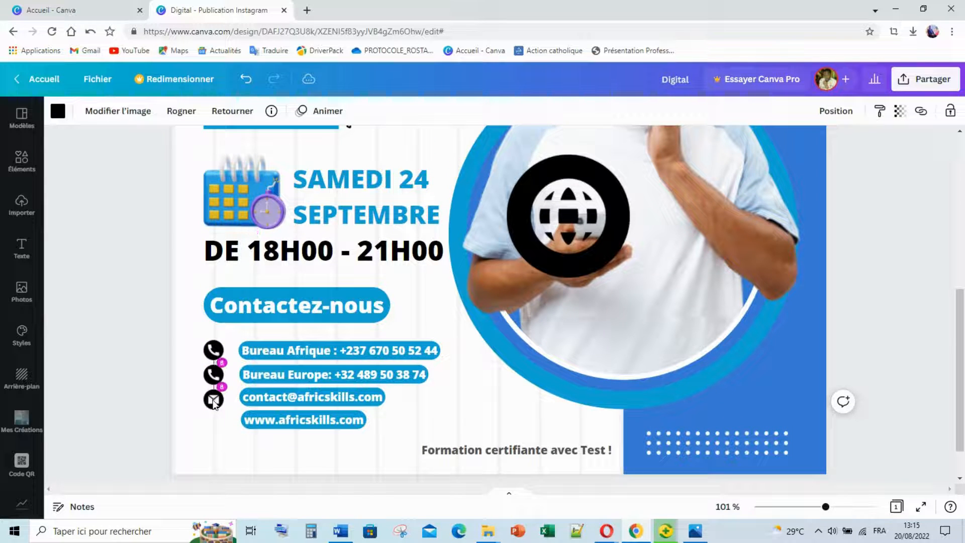
{"action": "scroll", "coordinate": [213, 397], "scroll_direction": "down", "scroll_amount": 1}
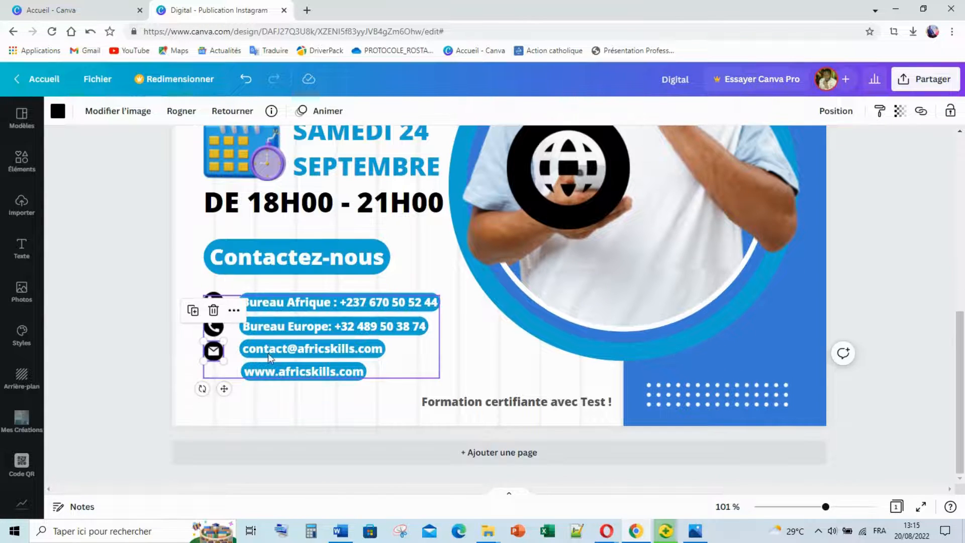
{"action": "left_click", "coordinate": [192, 371]}
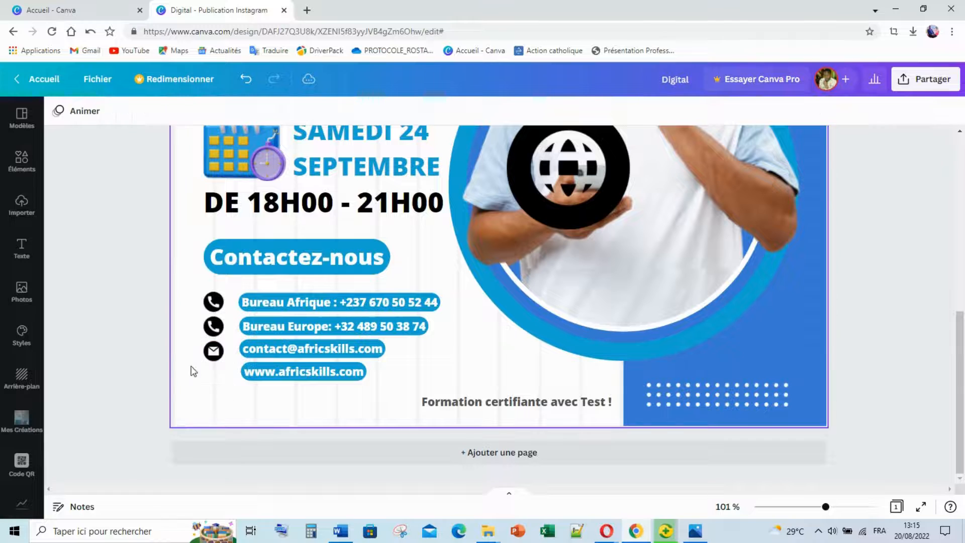
{"action": "left_click", "coordinate": [580, 186]}
{"action": "scroll", "coordinate": [573, 201], "scroll_direction": "up", "scroll_amount": 1}
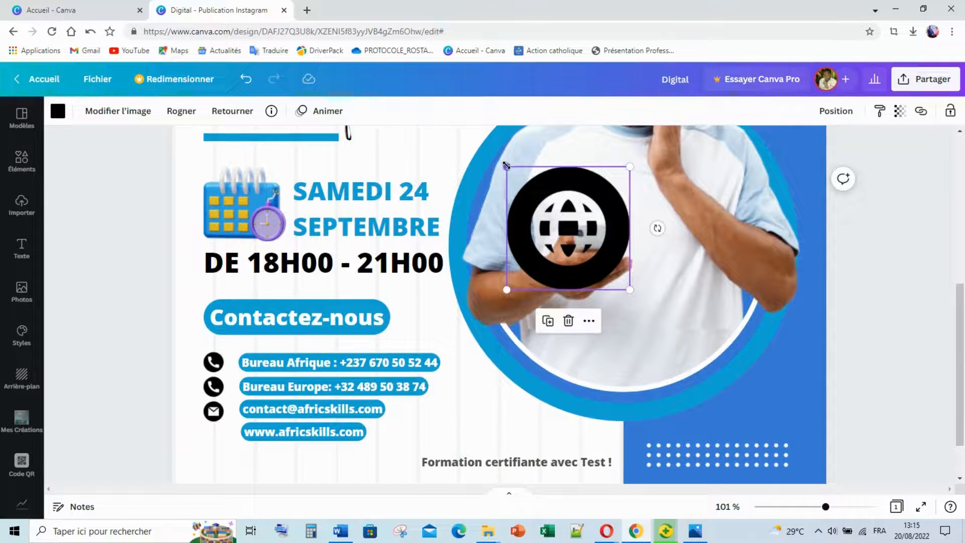
{"action": "left_click_drag", "start_coordinate": [506, 166], "coordinate": [222, 436]}
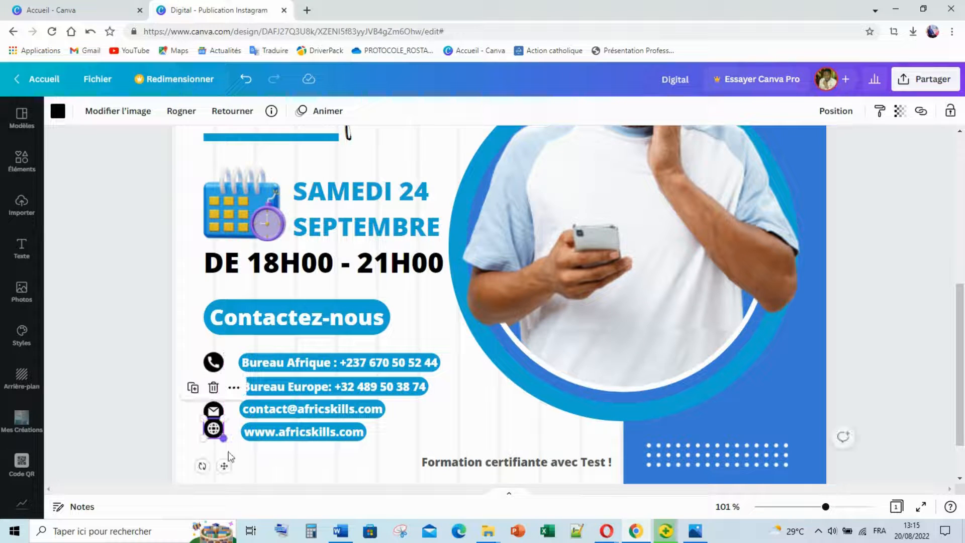
{"action": "left_click", "coordinate": [289, 439]}
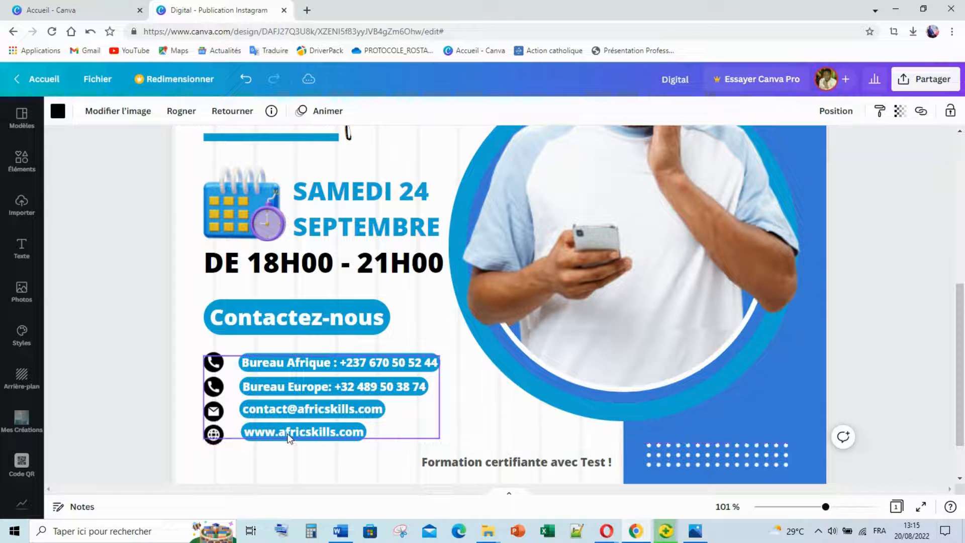
{"action": "left_click", "coordinate": [215, 431]}
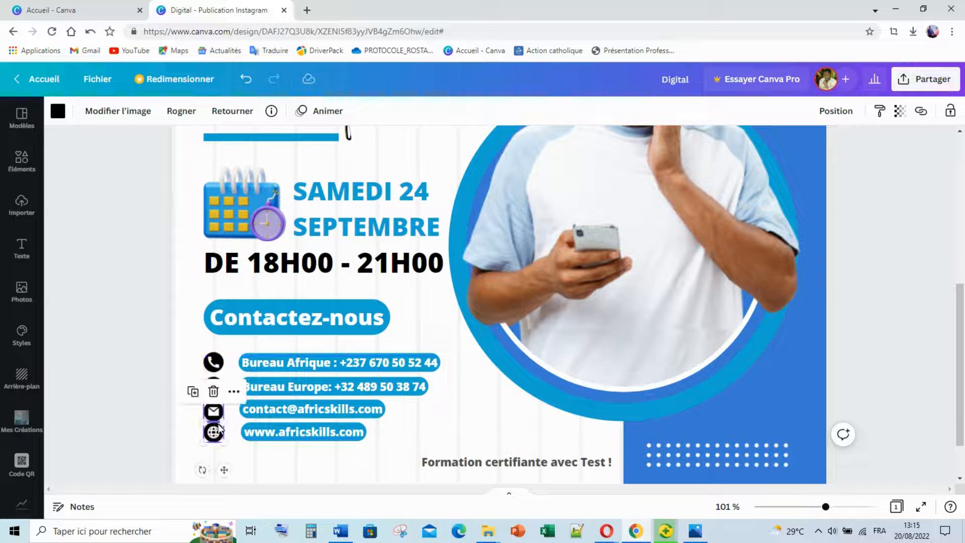
Move the envelope and globe icons to even spacing under the phone icons.
{"action": "left_click", "coordinate": [151, 356]}
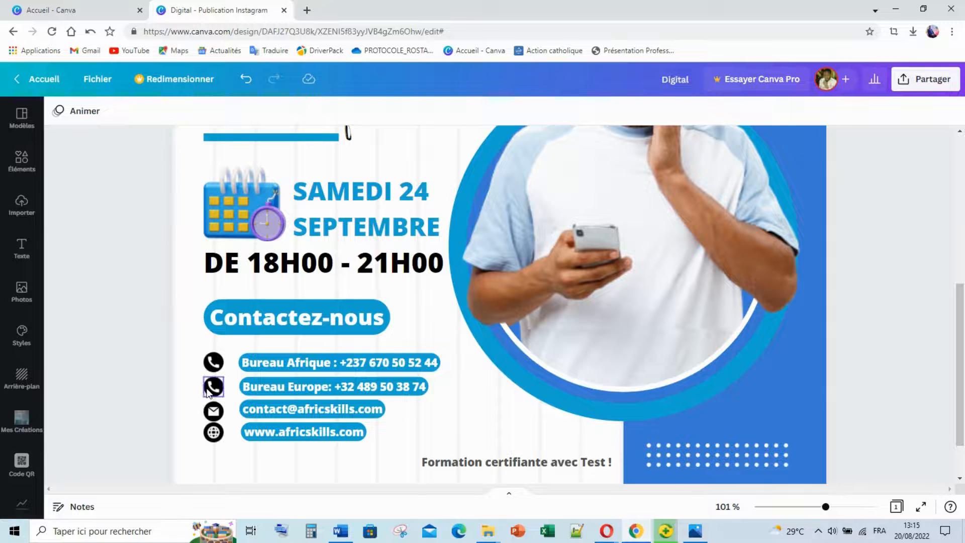
{"action": "left_click", "coordinate": [215, 410]}
{"action": "left_click_drag", "start_coordinate": [214, 405], "coordinate": [220, 431]}
{"action": "key", "text": "Down"}
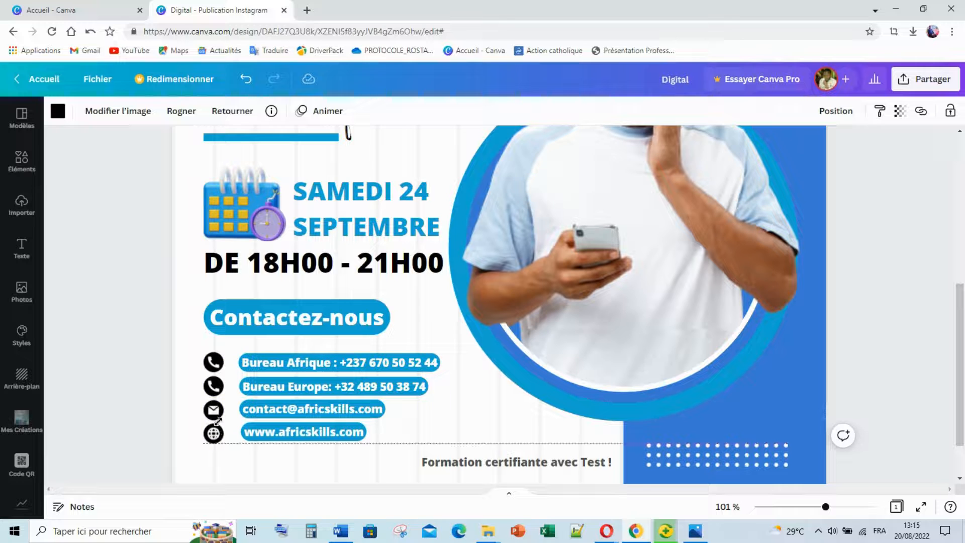
{"action": "key", "text": "Up"}
{"action": "key", "text": "Up"}
{"action": "key", "text": "Up"}
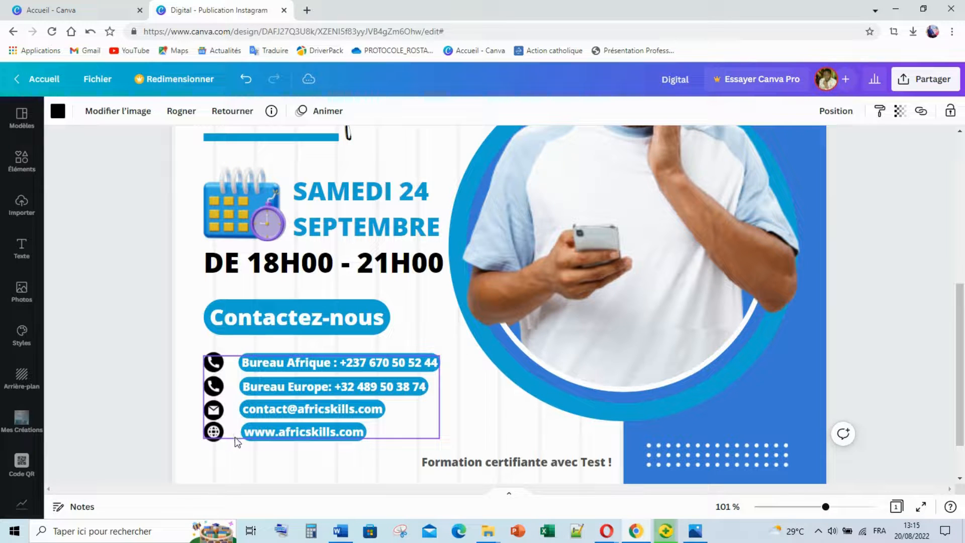
{"action": "left_click", "coordinate": [213, 412]}
Align the envelope and globe icons in line, then select all the contact icons.
{"action": "key", "text": "Up"}
{"action": "key", "text": "Up"}
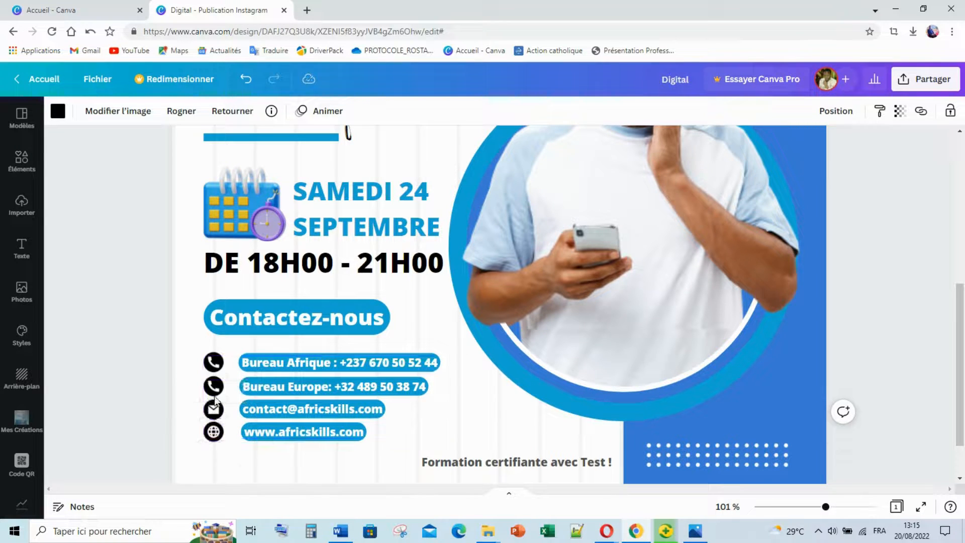
{"action": "left_click", "coordinate": [215, 390]}
{"action": "key", "text": "Up"}
{"action": "left_click", "coordinate": [214, 416]}
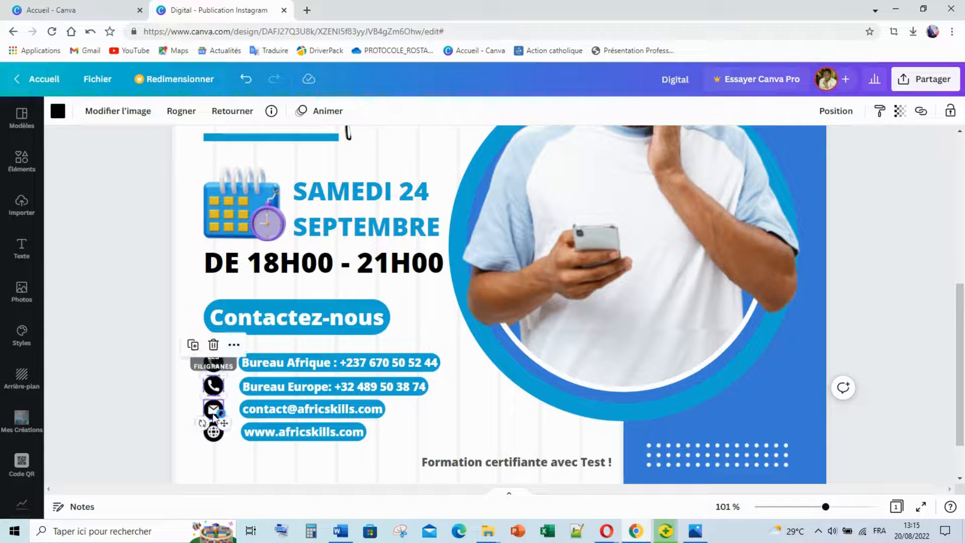
{"action": "left_click", "coordinate": [174, 395]}
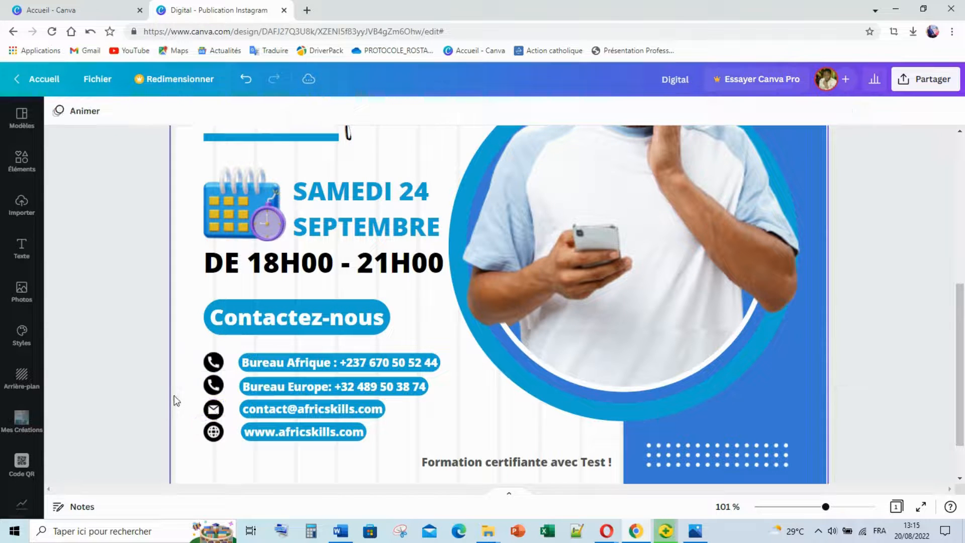
{"action": "left_click", "coordinate": [208, 410]}
{"action": "left_click", "coordinate": [215, 433]}
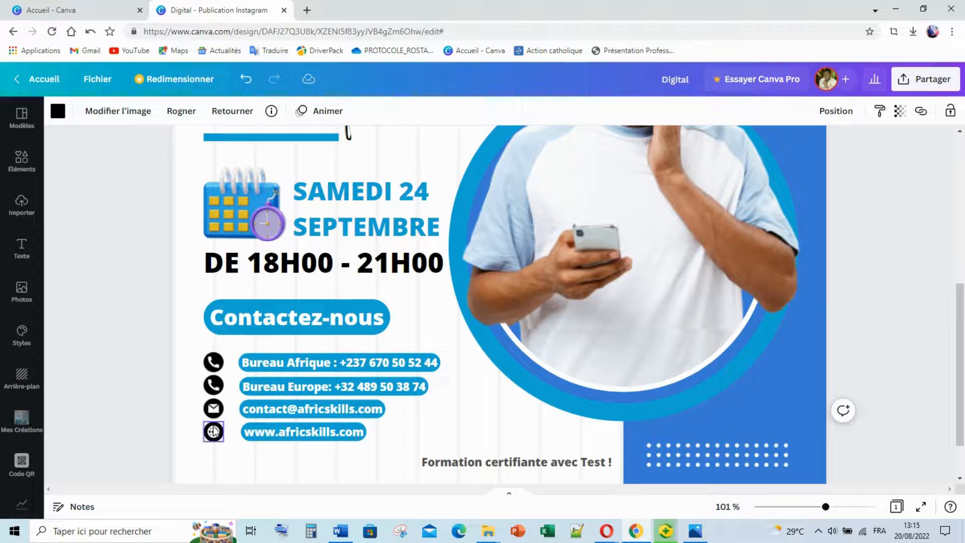
{"action": "left_click_drag", "start_coordinate": [215, 433], "coordinate": [212, 431]}
{"action": "left_click", "coordinate": [175, 399]}
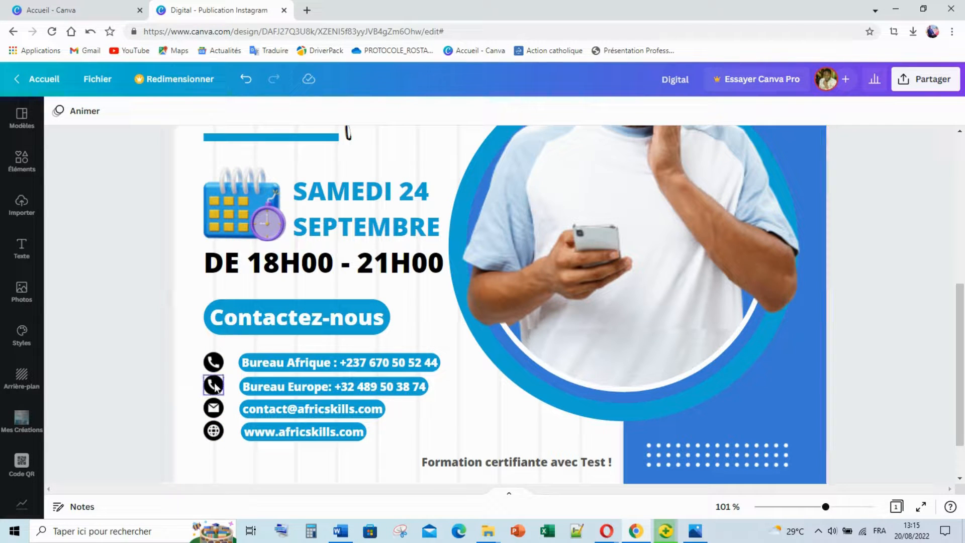
{"action": "left_click", "coordinate": [214, 361]}
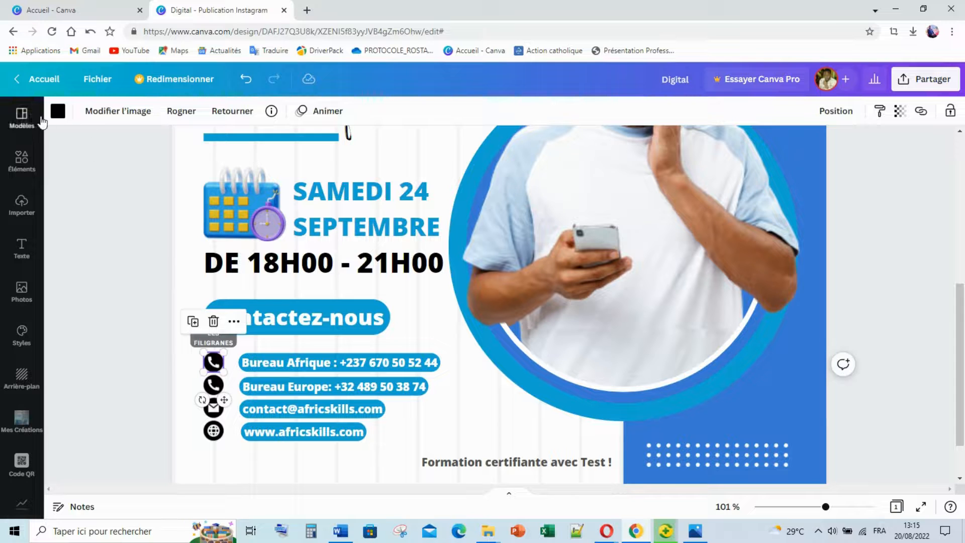
Color the selected phone, mail and globe icons the document blue.
{"action": "left_click", "coordinate": [67, 114]}
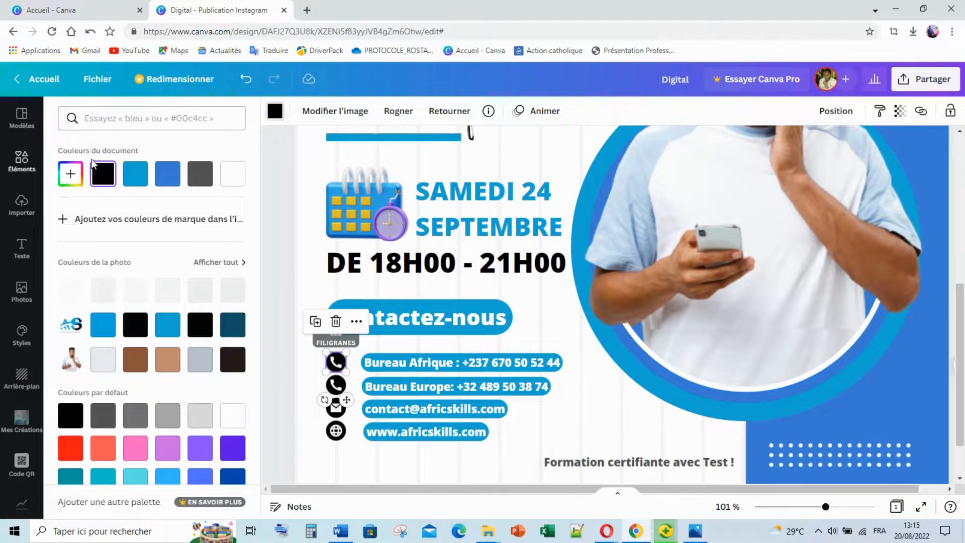
{"action": "left_click", "coordinate": [133, 187]}
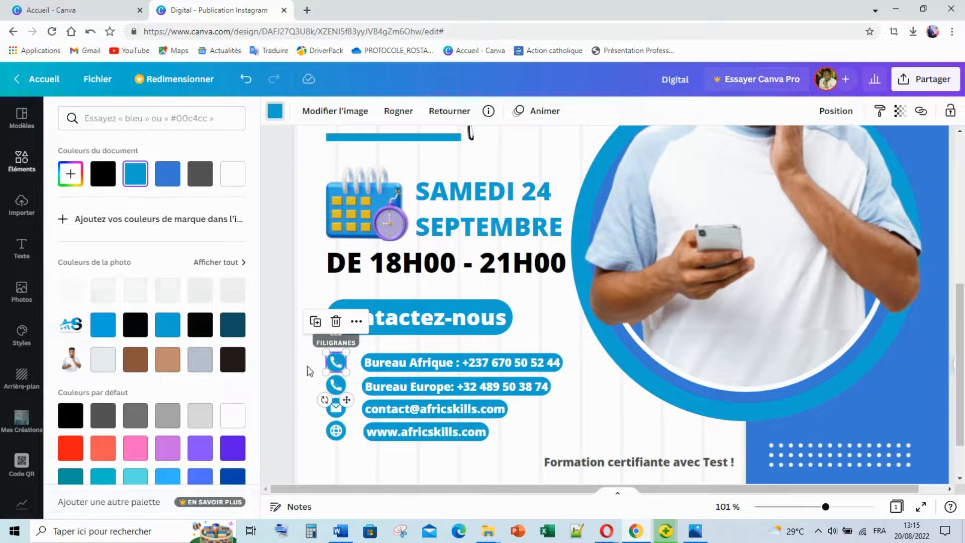
{"action": "left_click", "coordinate": [288, 325]}
{"action": "scroll", "coordinate": [319, 325], "scroll_direction": "up", "scroll_amount": 5}
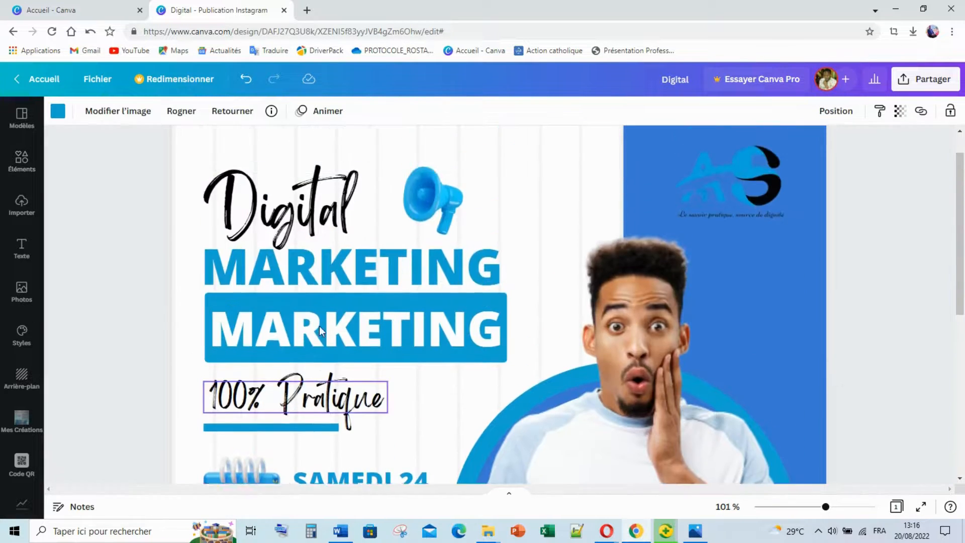
{"action": "scroll", "coordinate": [319, 326], "scroll_direction": "down", "scroll_amount": 5}
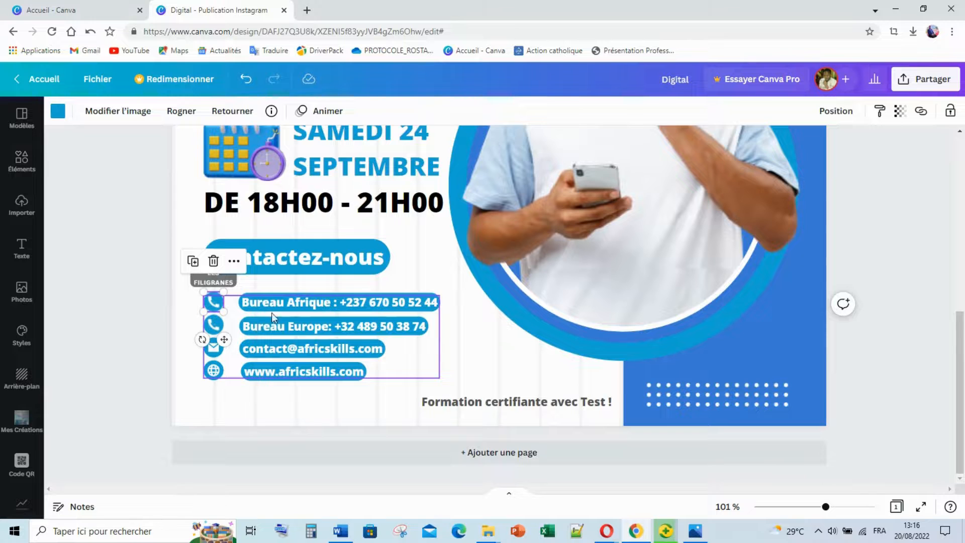
{"action": "left_click", "coordinate": [344, 299]}
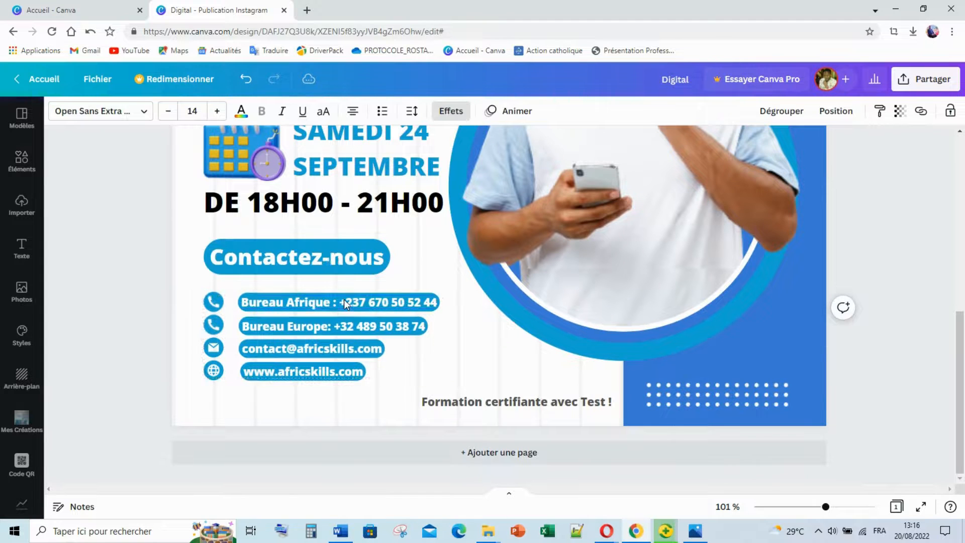
{"action": "key", "text": "Left"}
{"action": "key", "text": "Left"}
{"action": "key", "text": "Left"}
{"action": "key", "text": "Left"}
{"action": "key", "text": "Left"}
{"action": "key", "text": "Left"}
{"action": "key", "text": "Left"}
{"action": "key", "text": "Left"}
{"action": "key", "text": "Left"}
{"action": "key", "text": "Left"}
{"action": "key", "text": "Left"}
{"action": "key", "text": "Left"}
{"action": "key", "text": "Left"}
{"action": "key", "text": "Left"}
{"action": "key", "text": "Left"}
{"action": "key", "text": "Left"}
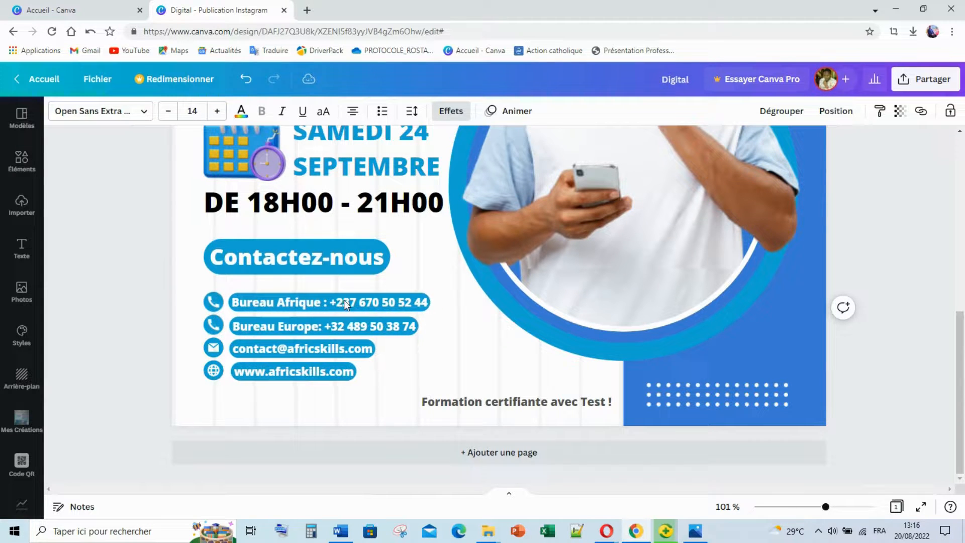
{"action": "left_click", "coordinate": [151, 330]}
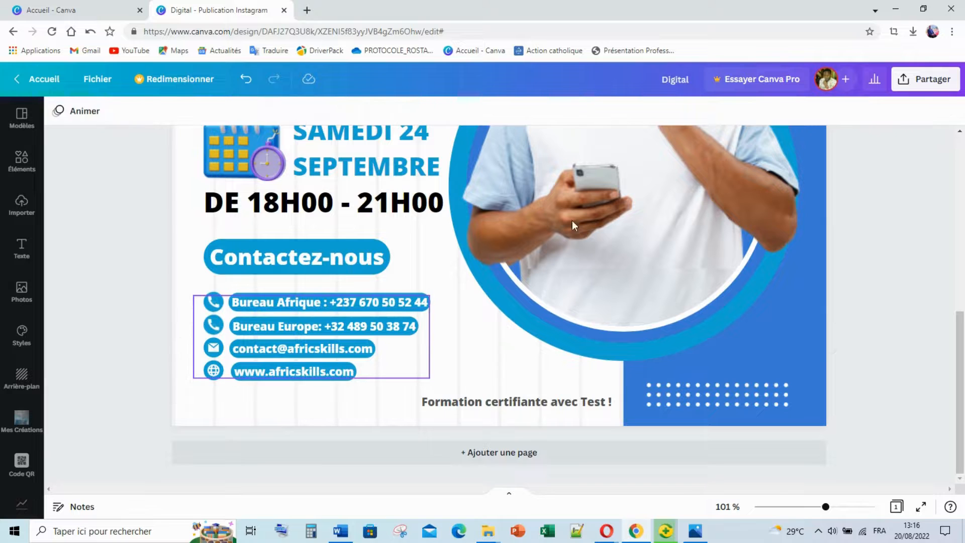
{"action": "left_click", "coordinate": [104, 283]}
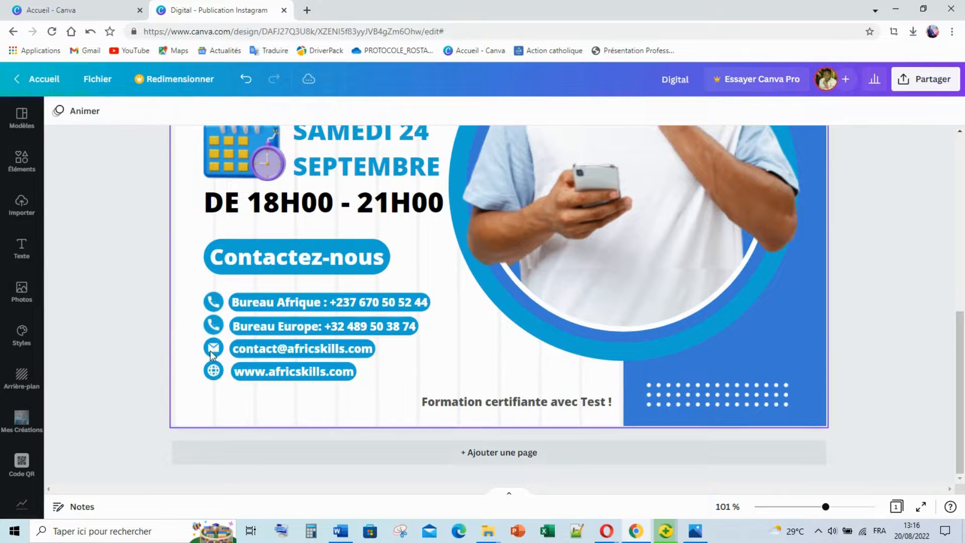
{"action": "left_click", "coordinate": [253, 372]}
{"action": "key", "text": "Left"}
{"action": "key", "text": "Left"}
{"action": "key", "text": "Left"}
{"action": "key", "text": "Left"}
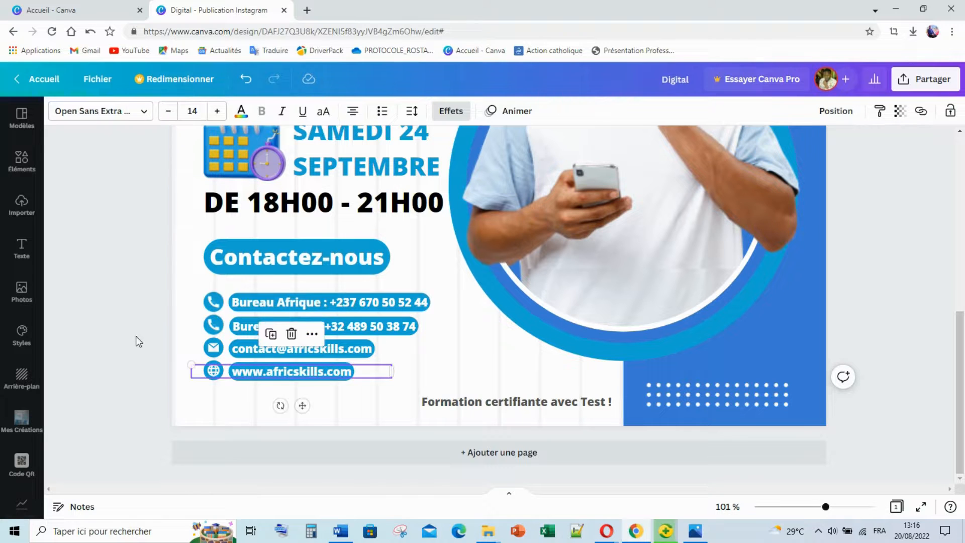